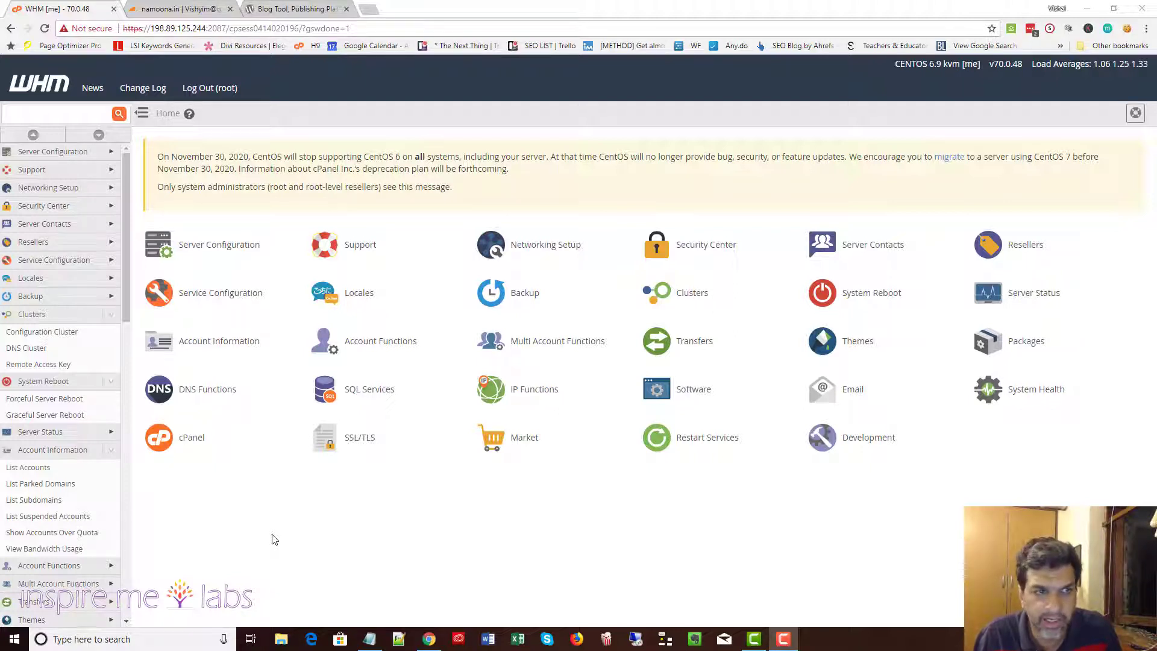
# Search the WHM sidebar for 'create' and open Create a New Account.
pyautogui.click(46, 108)
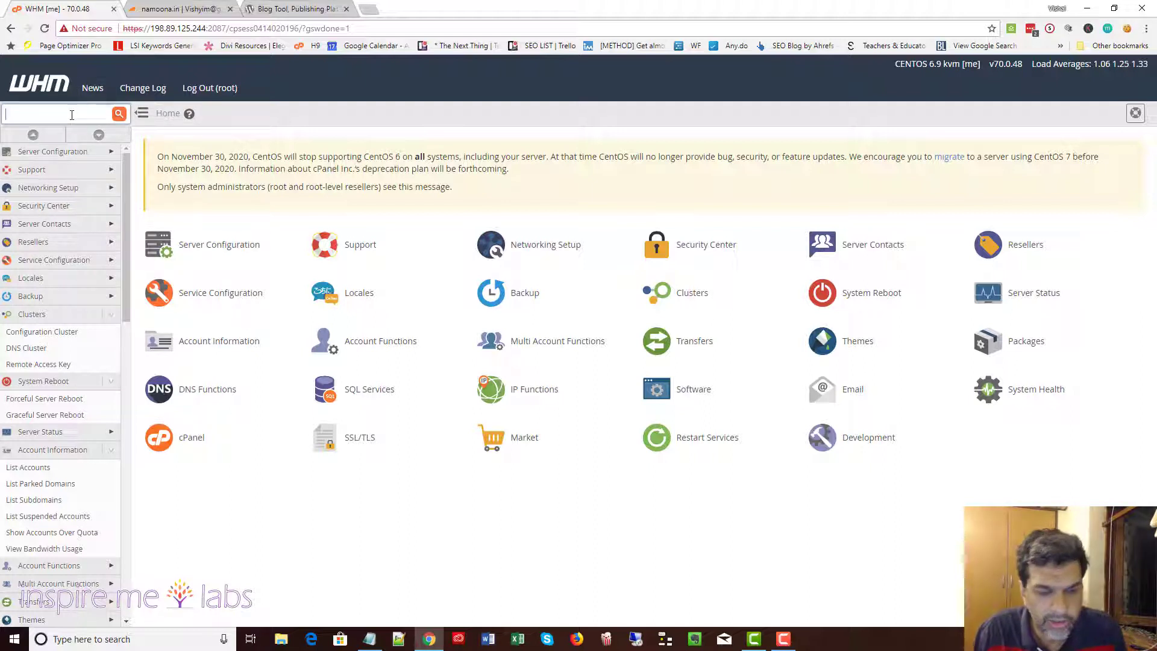
pyautogui.write('cra')
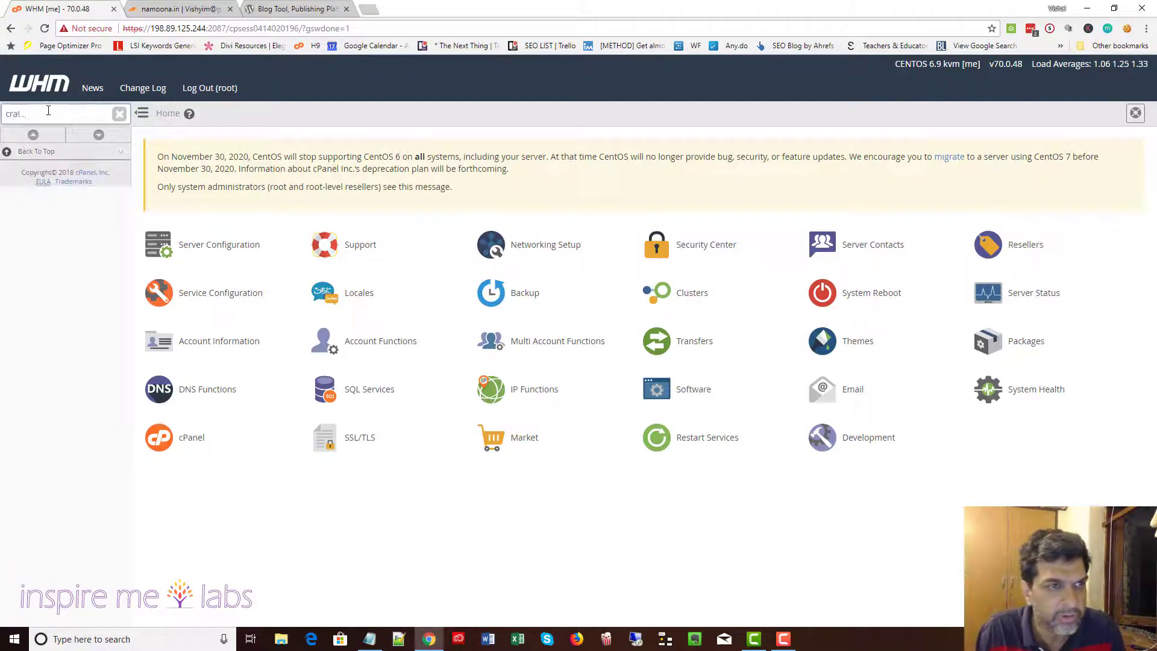
pyautogui.press('BackSpace')
pyautogui.write('eate')
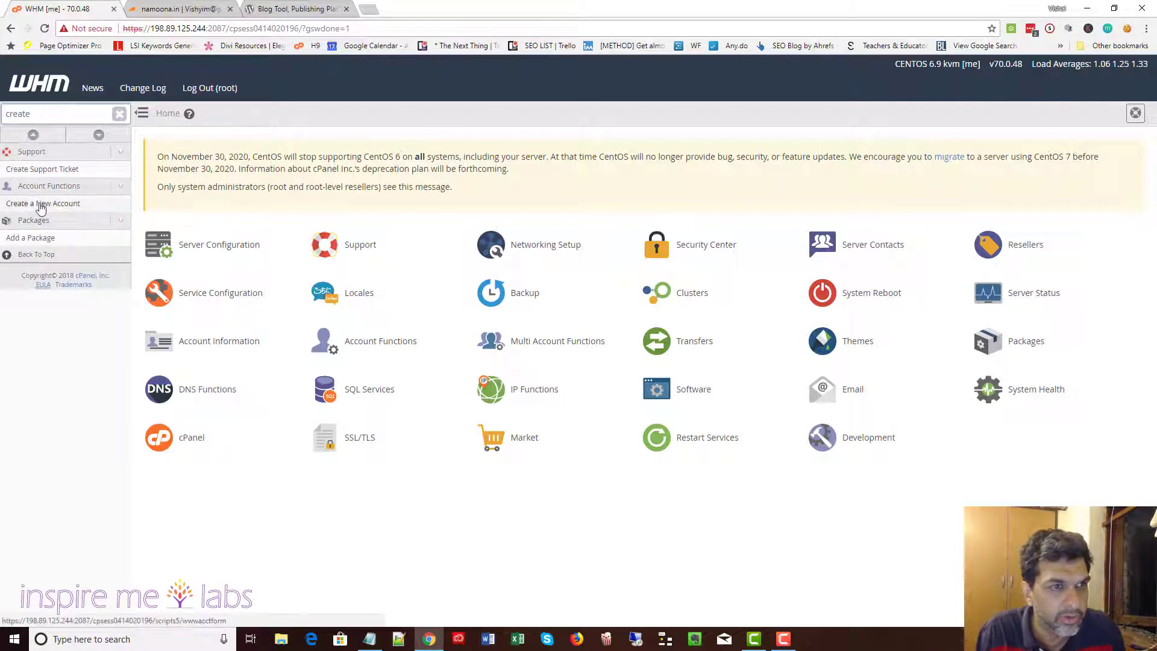
pyautogui.click(42, 203)
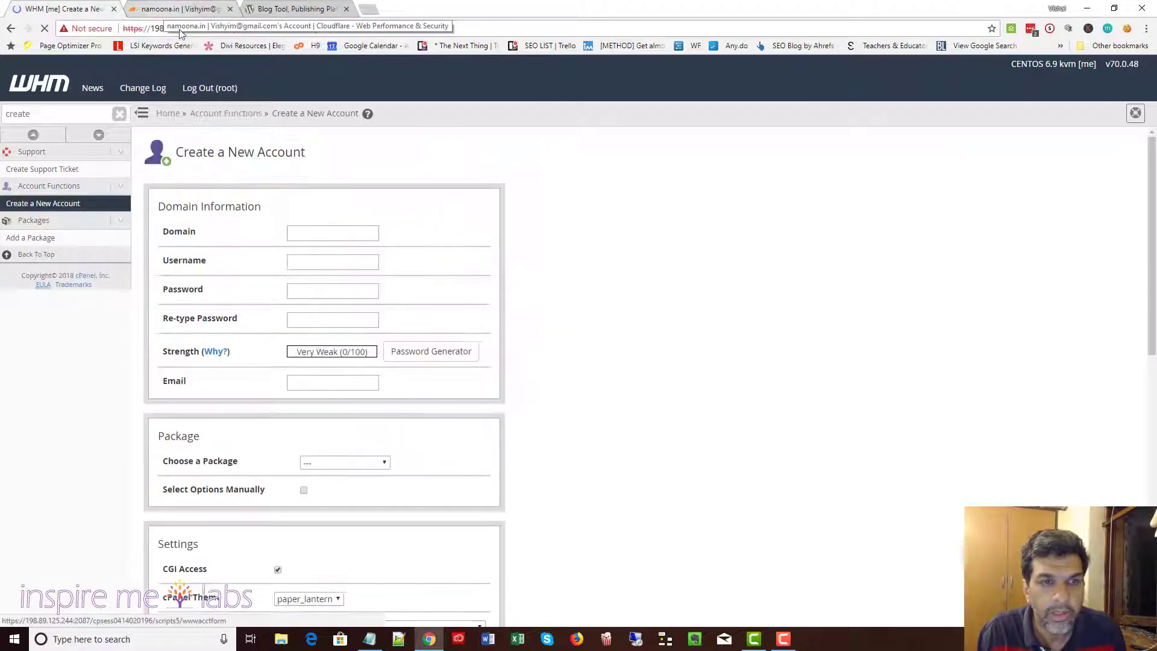
# Enter domain namoona.in, keep the auto-filled username, and set a matching password.
pyautogui.click(329, 233)
pyautogui.write('nam')
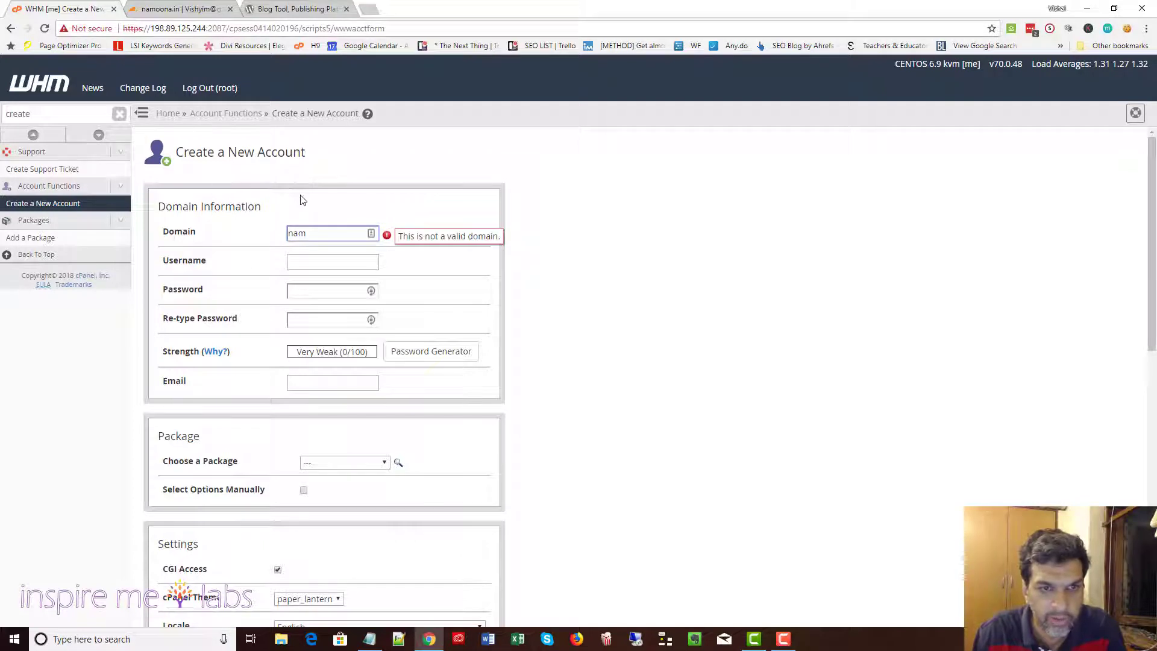
pyautogui.write('oon')
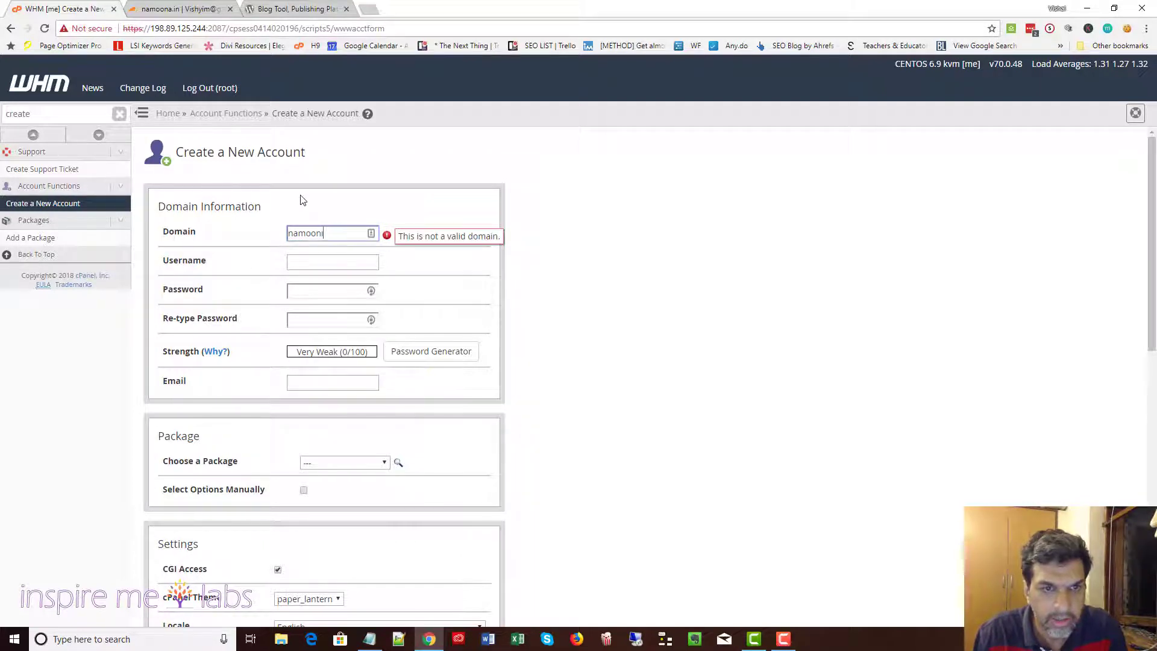
pyautogui.write('a.in')
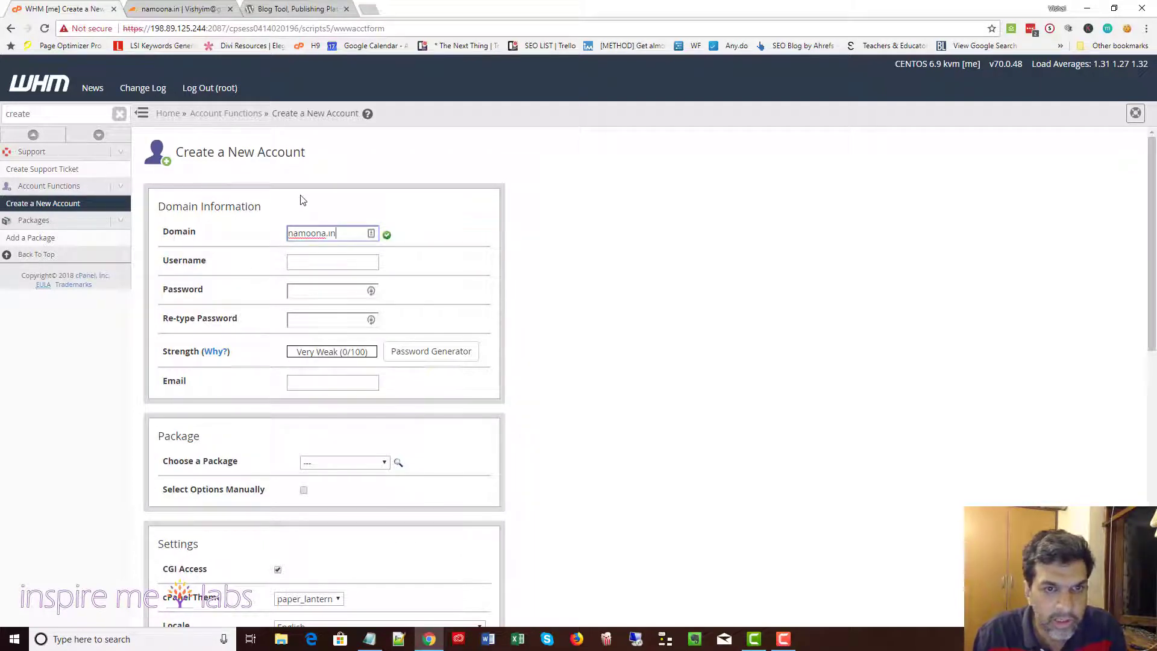
pyautogui.press('Tab')
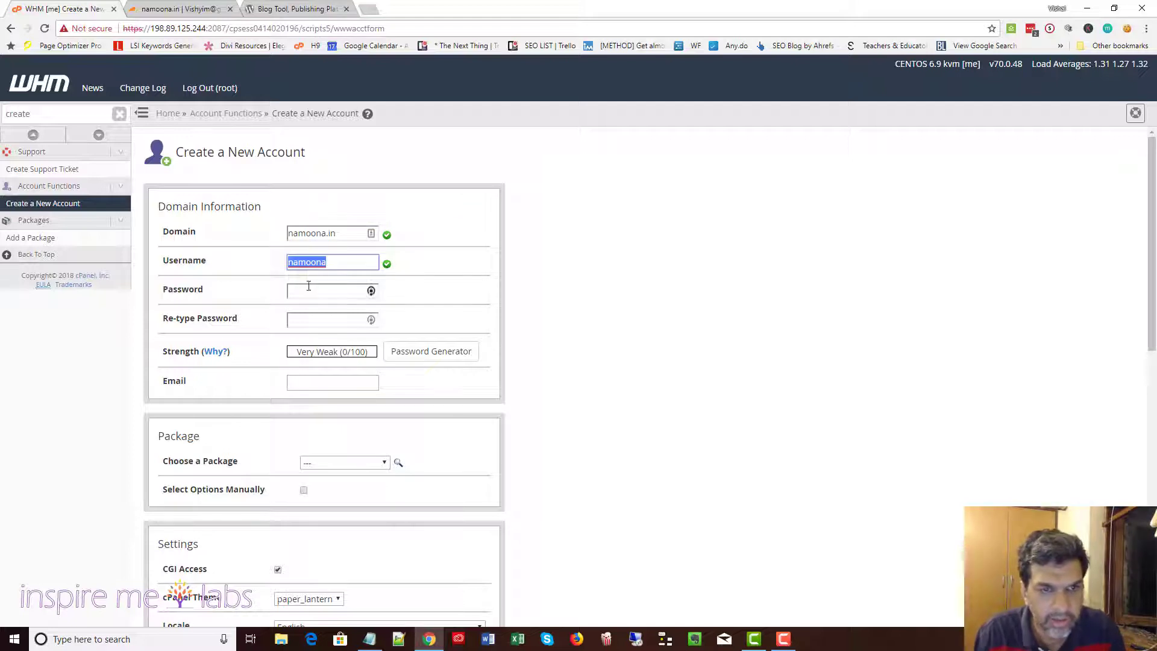
pyautogui.press('Tab')
pyautogui.write('•••••')
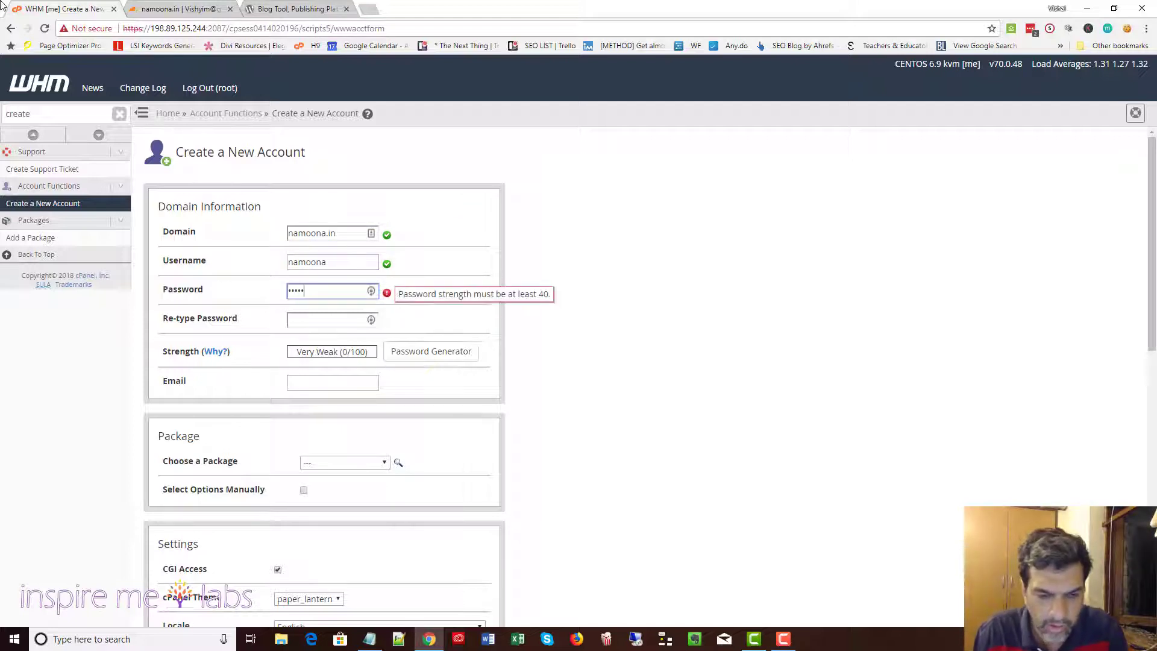
pyautogui.write('•••••')
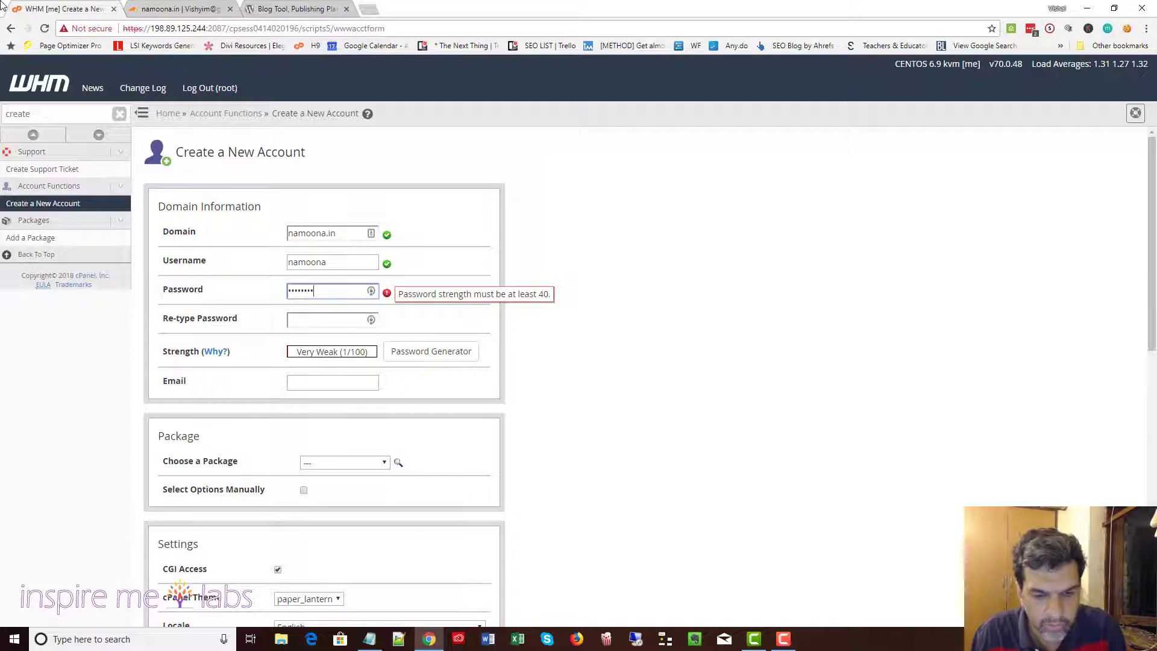
pyautogui.write('•••')
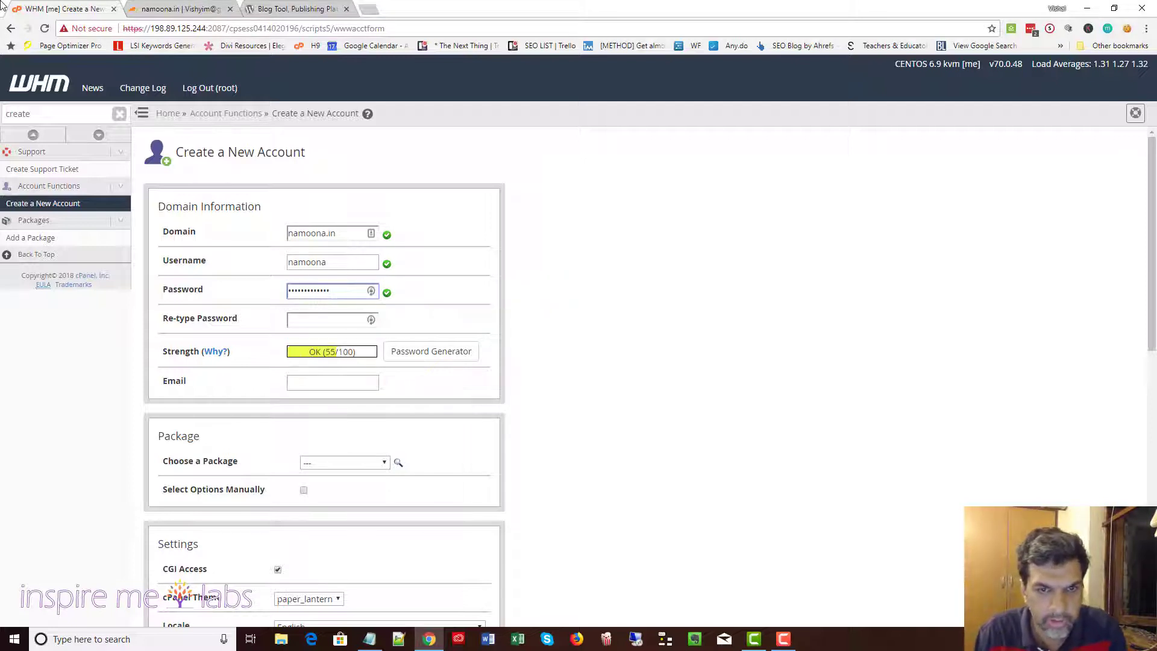
pyautogui.press('Tab')
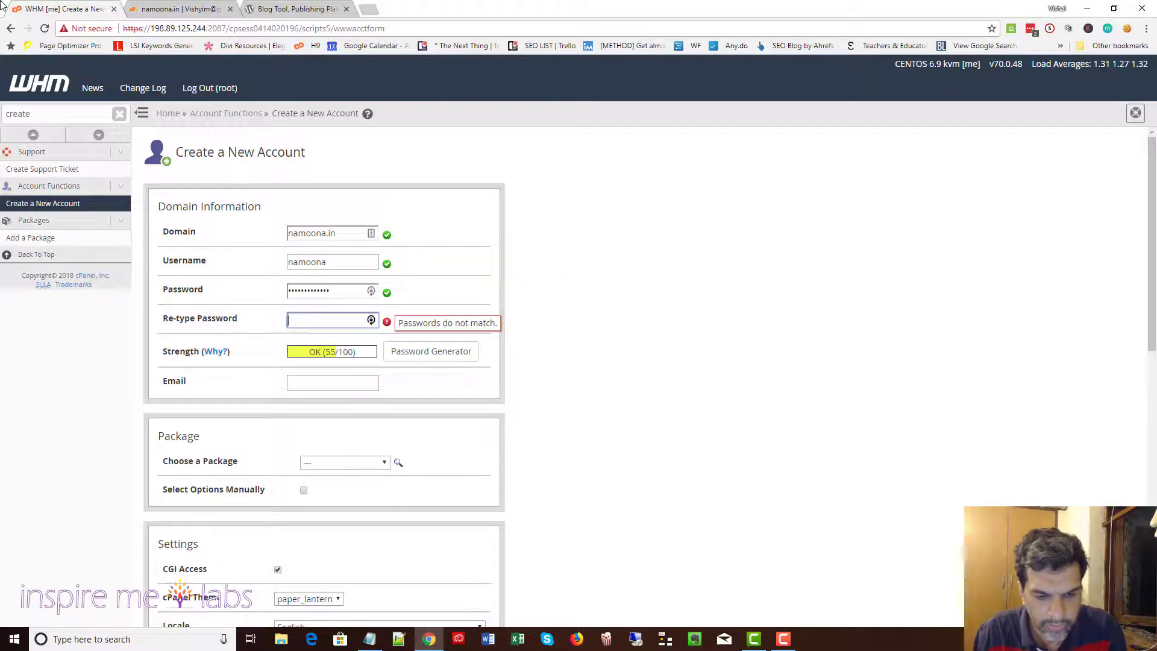
pyautogui.write('•••••')
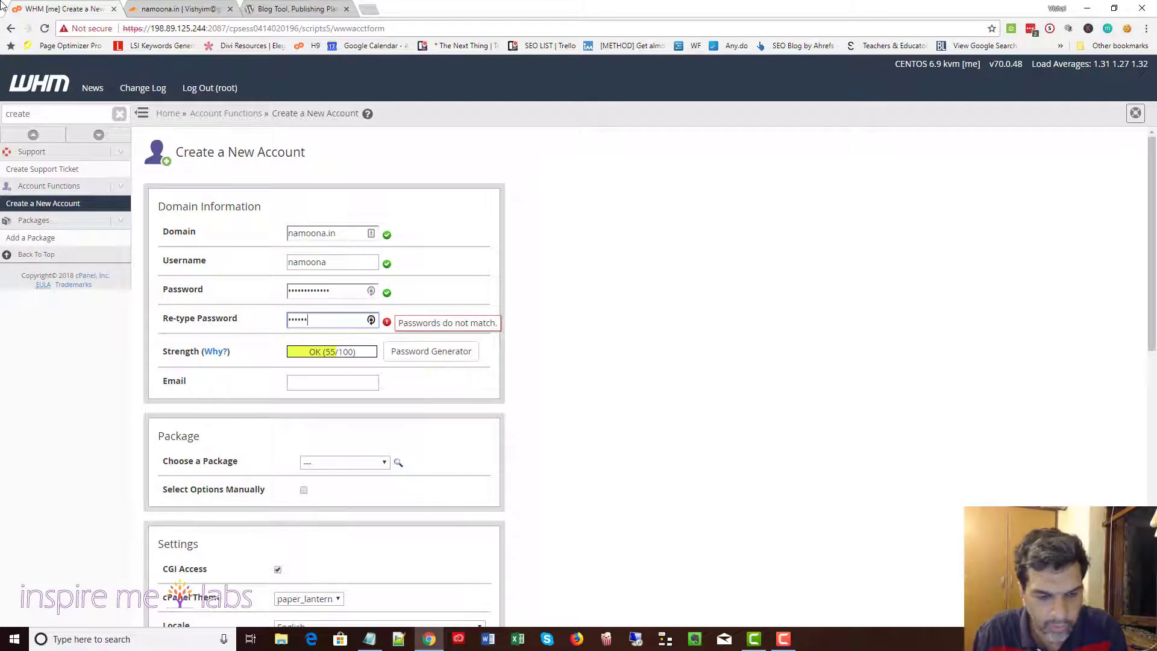
pyautogui.write('•••••••')
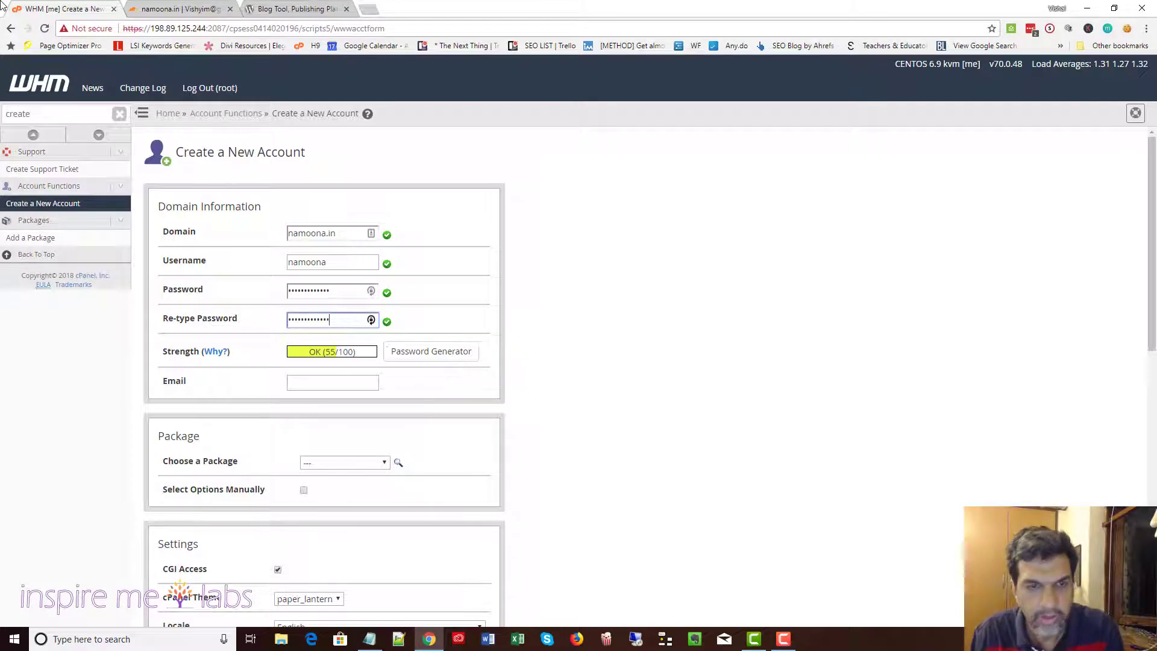
# Fill the contact e-mail from the saved autofill suggestions.
pyautogui.click(307, 382)
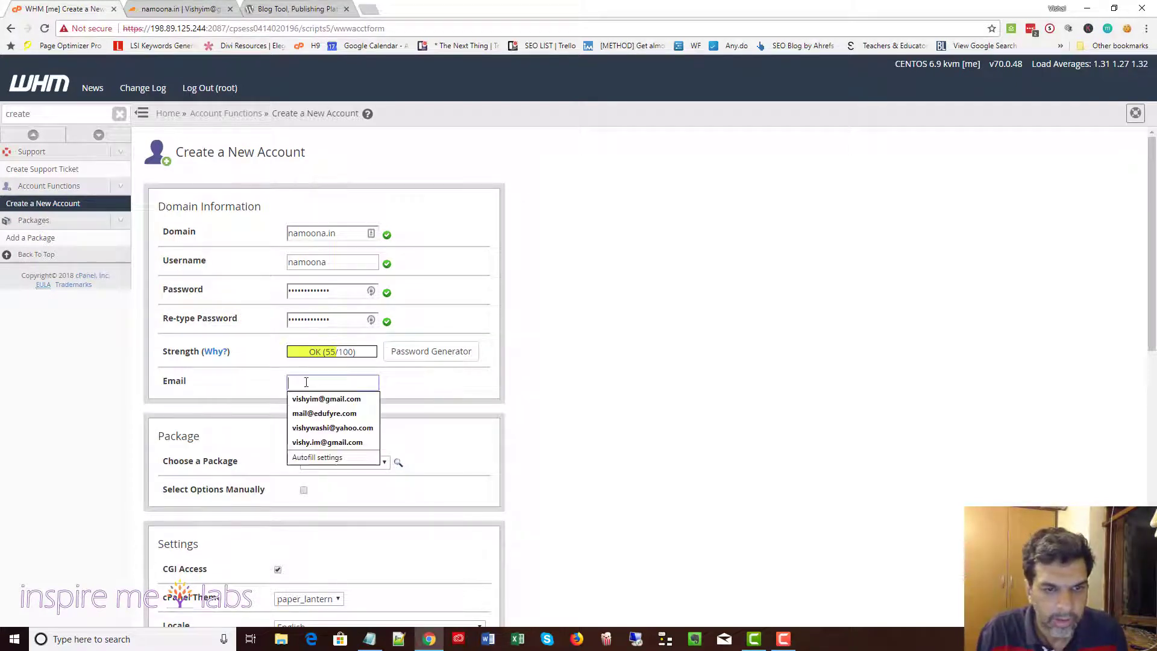
pyautogui.click(328, 399)
pyautogui.scroll(-3, 544, 352)
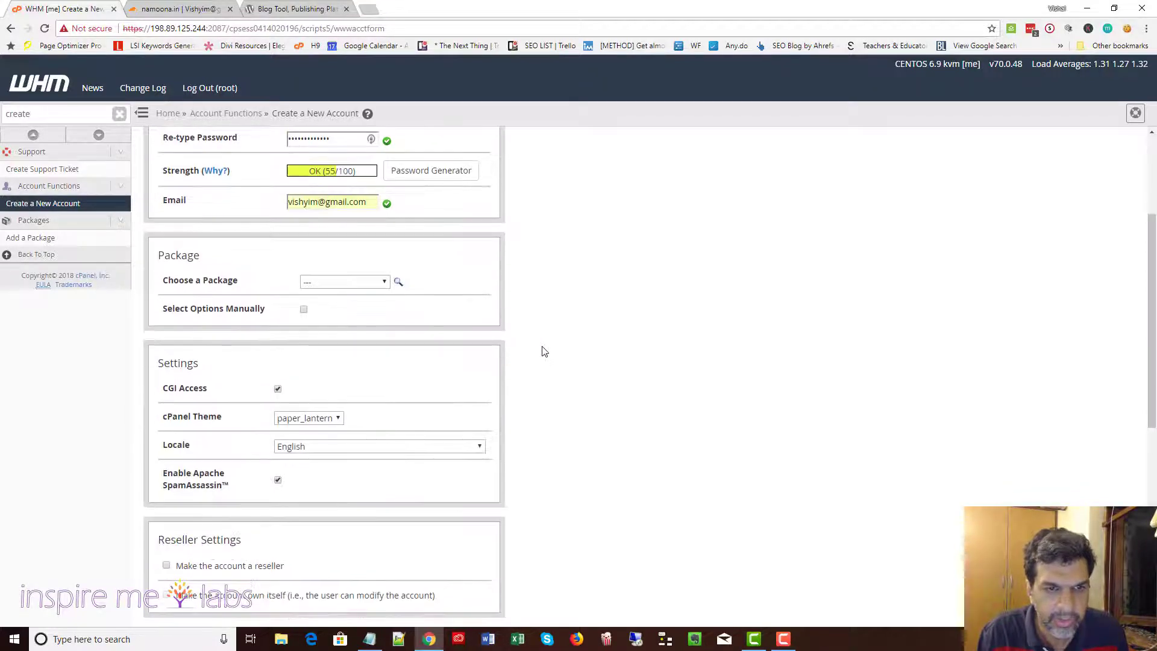
pyautogui.scroll(-1, 542, 348)
# Select the 'default' hosting package for the new account.
pyautogui.click(361, 221)
pyautogui.click(362, 237)
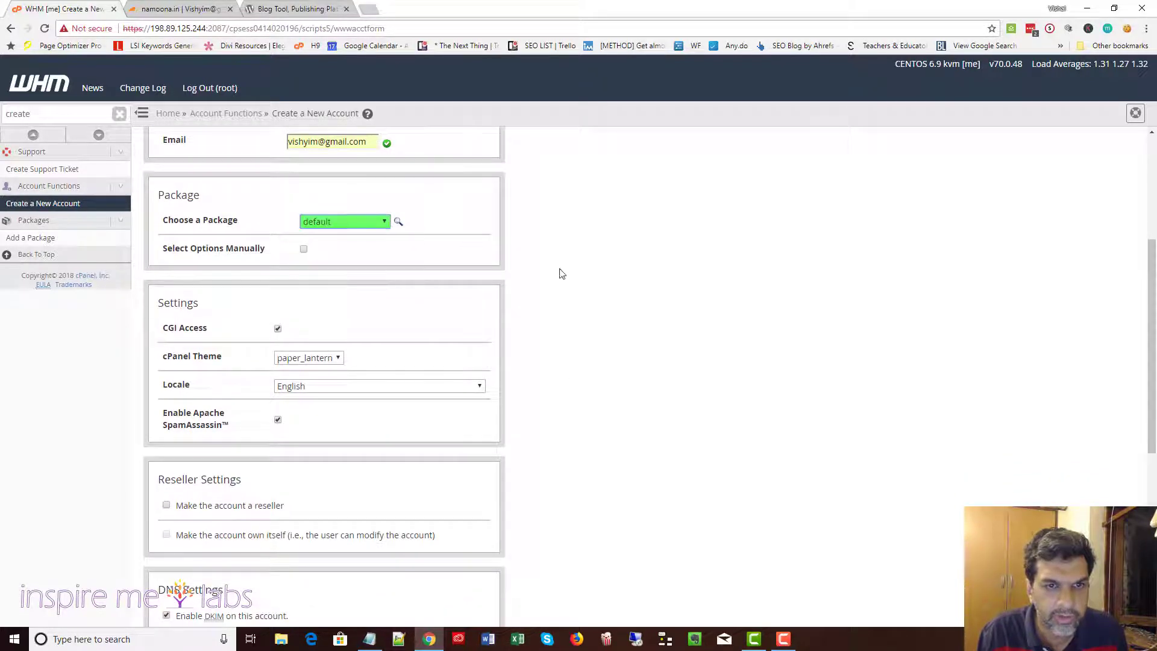
pyautogui.scroll(-5, 628, 414)
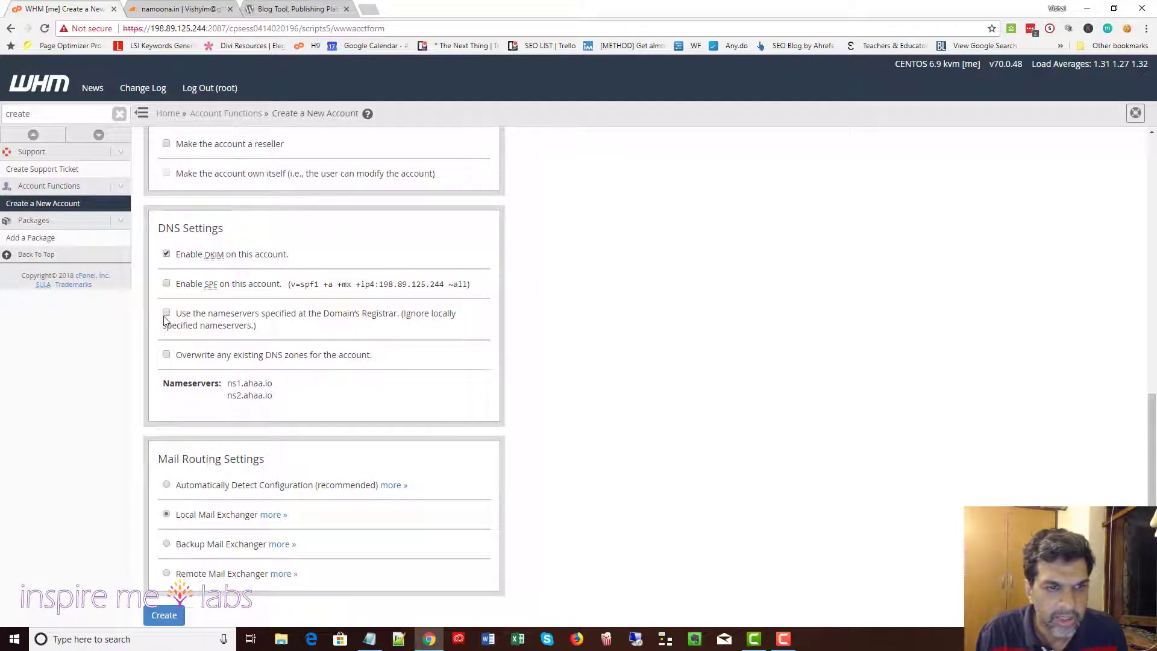
pyautogui.scroll(2, 477, 358)
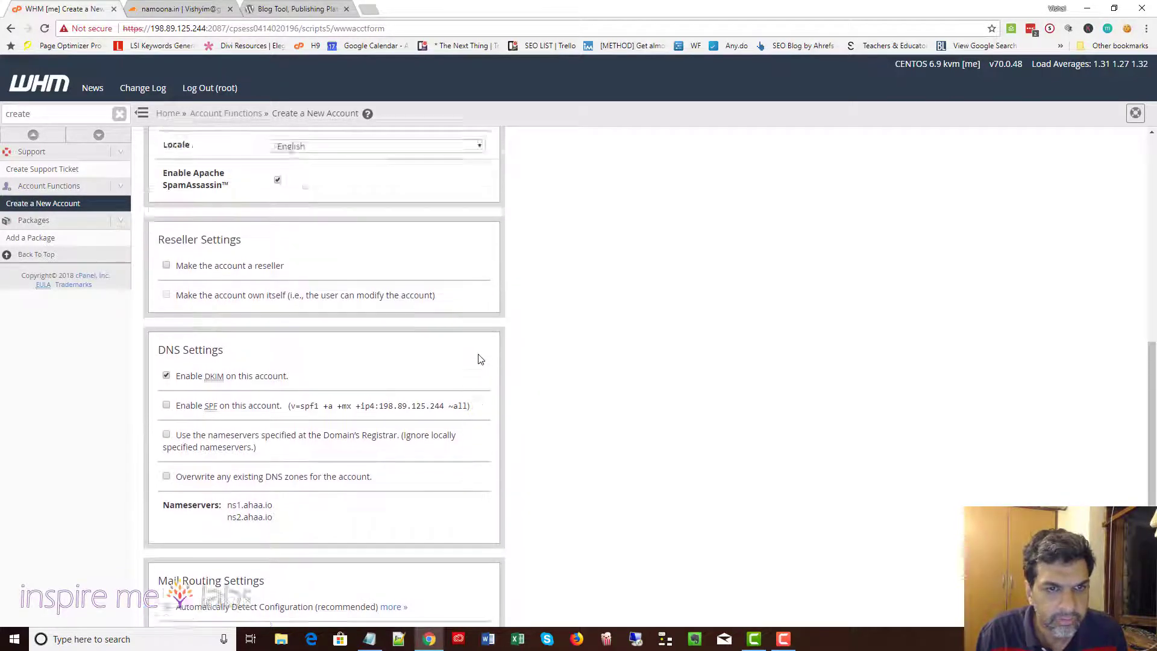
pyautogui.scroll(5, 480, 359)
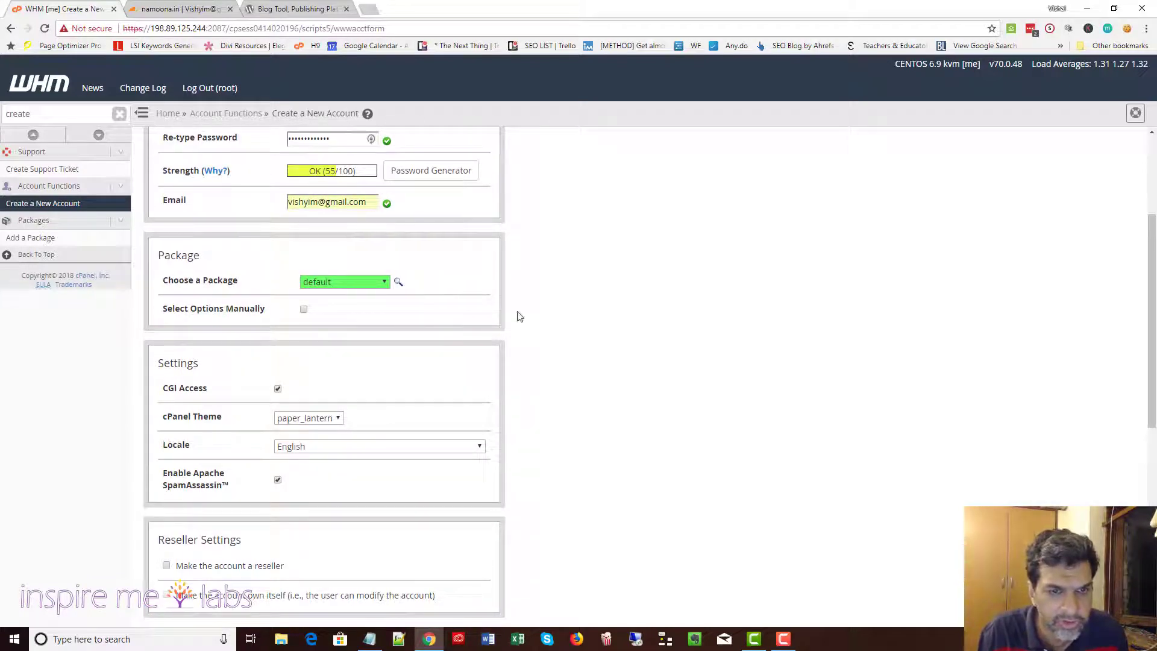
pyautogui.scroll(-3, 506, 341)
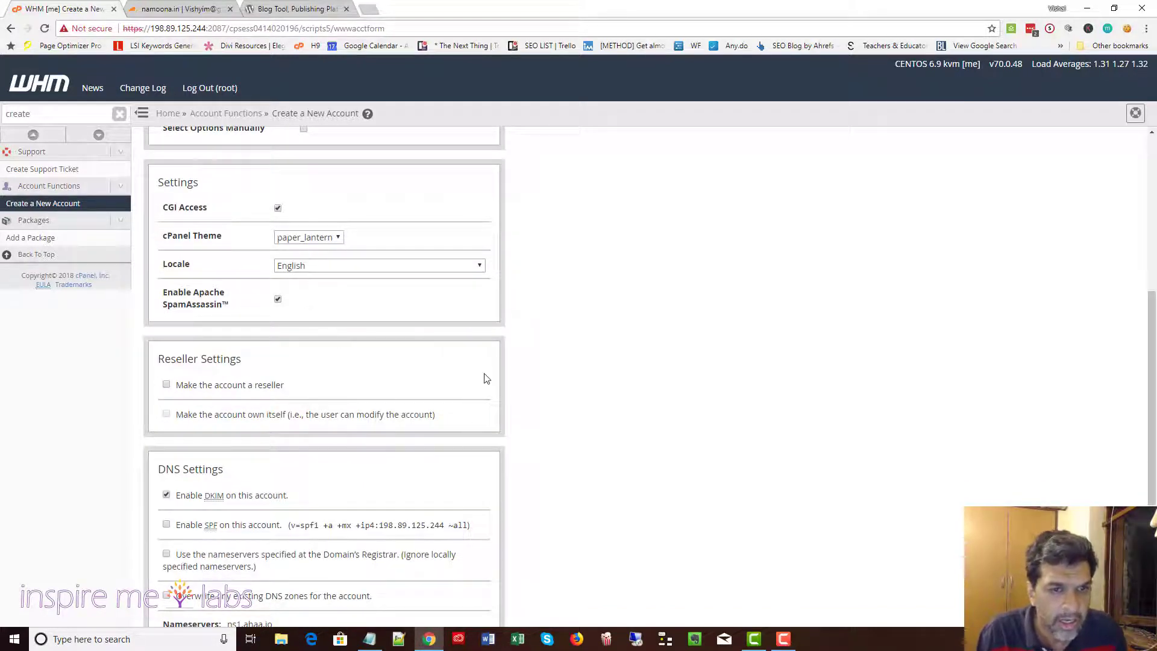
pyautogui.scroll(-2, 160, 330)
pyautogui.scroll(-1, 379, 427)
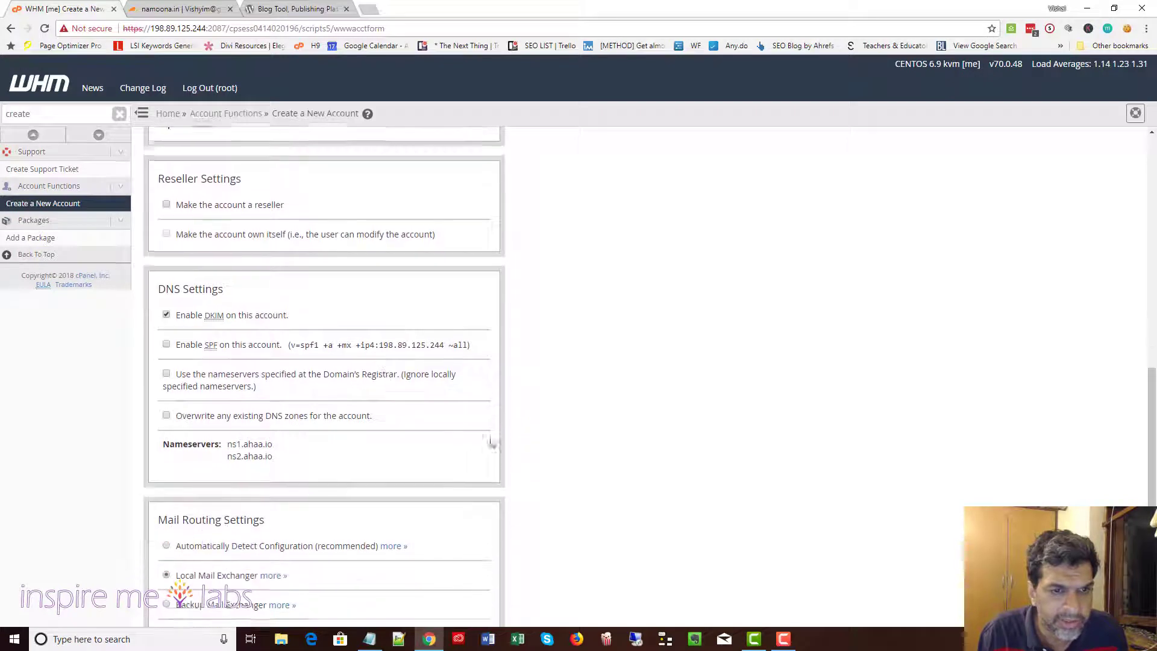
# Use the registrar's nameservers kate.ns.cloudflare.com and derek.ns.cloudflare.com.
pyautogui.click(166, 375)
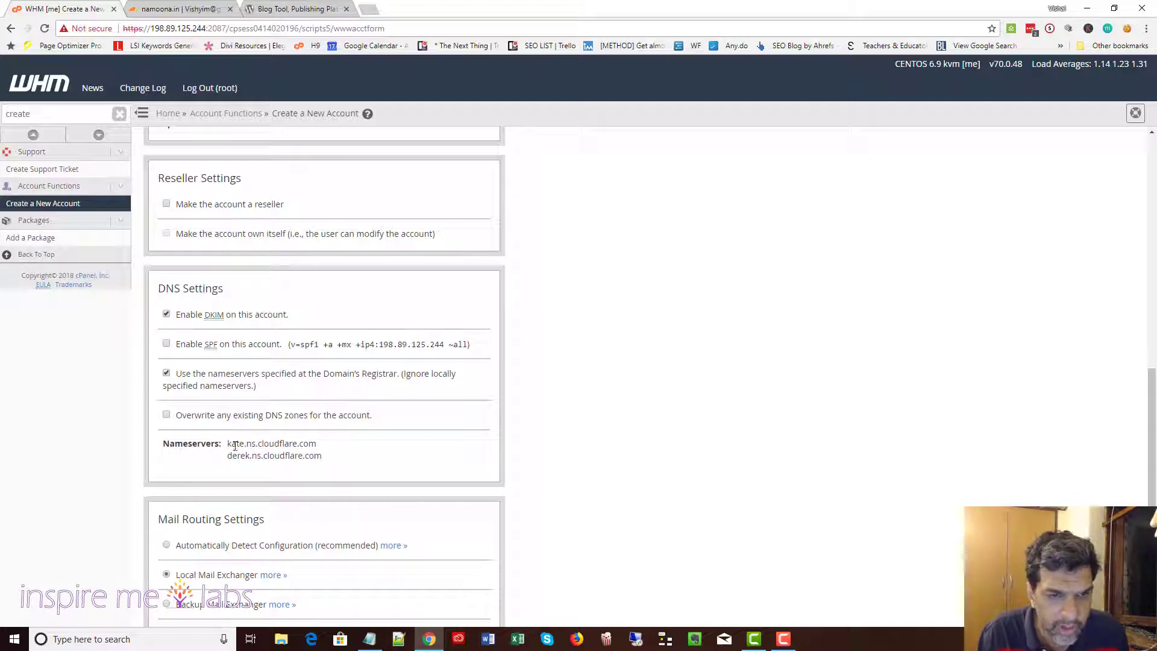
pyautogui.moveTo(228, 444)
pyautogui.mouseDown()
pyautogui.moveTo(341, 462)
pyautogui.moveTo(232, 443)
pyautogui.mouseUp()
pyautogui.click(349, 465)
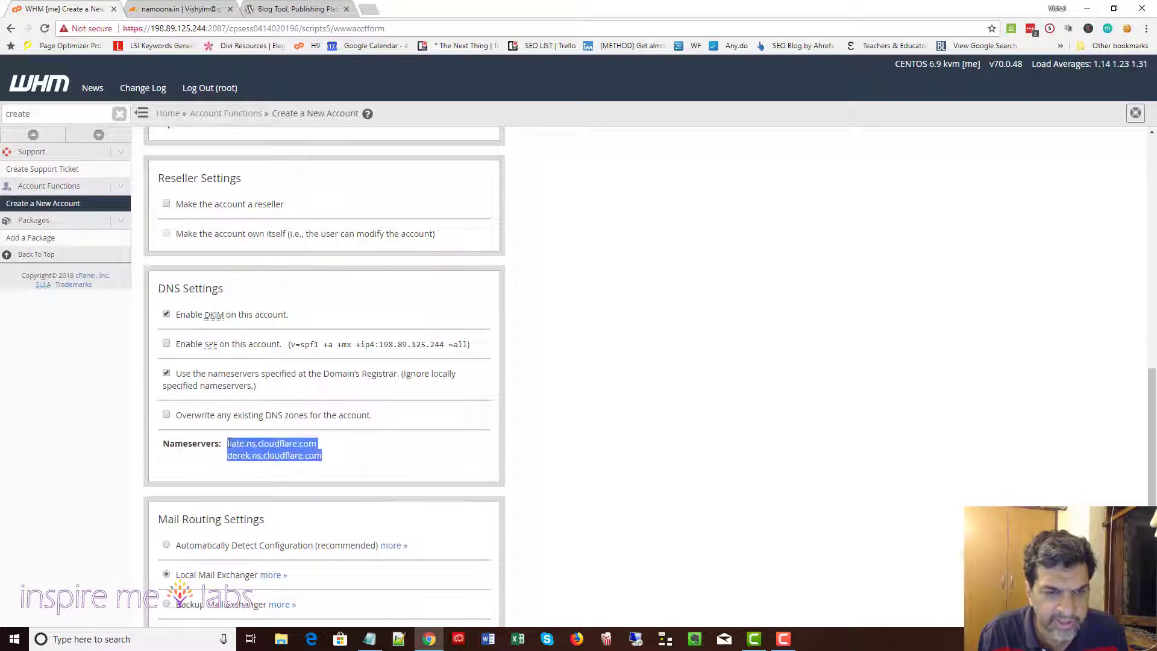
pyautogui.click(358, 463)
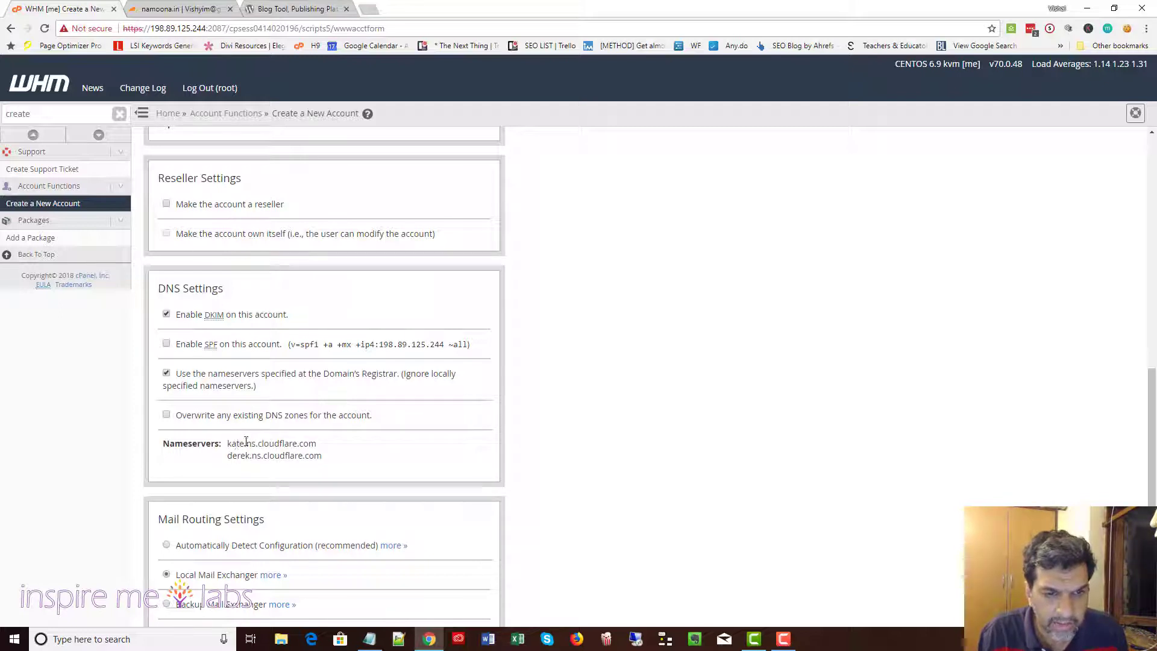
pyautogui.scroll(-1, 214, 435)
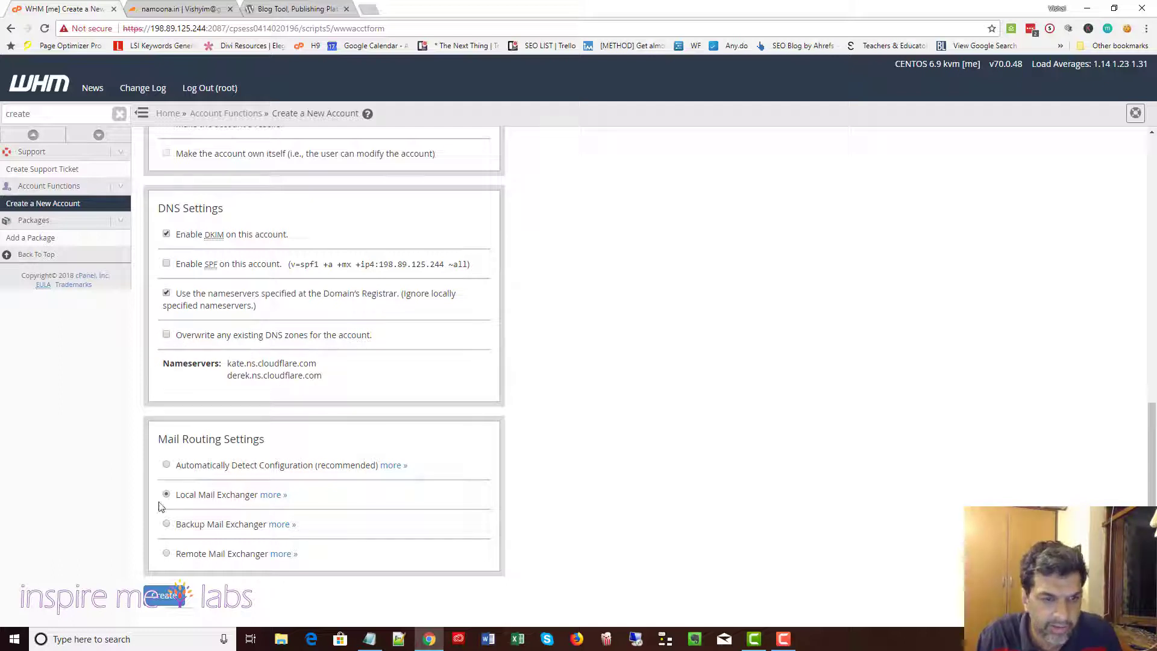
pyautogui.click(156, 600)
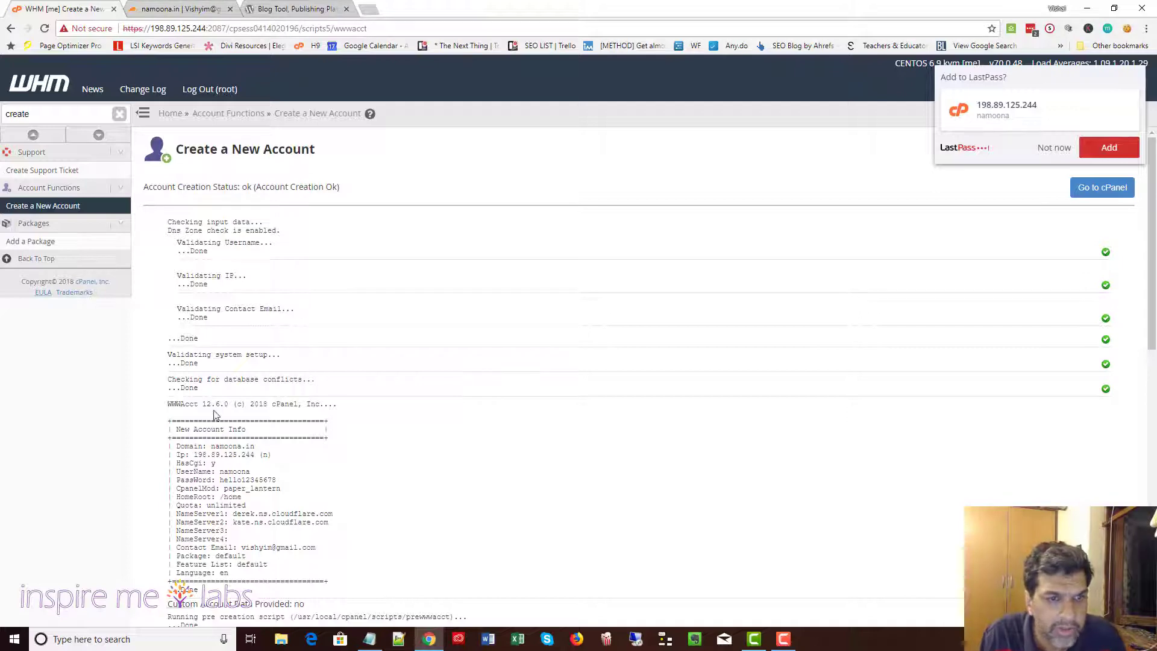
pyautogui.scroll(-5, 387, 402)
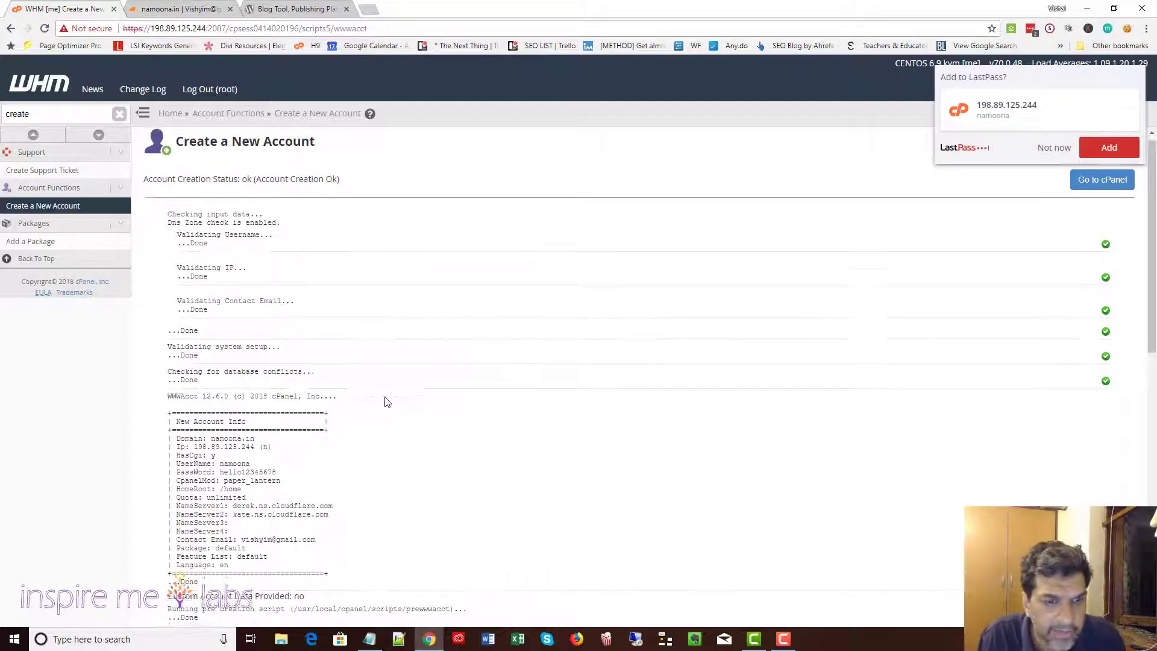
pyautogui.scroll(-5, 386, 402)
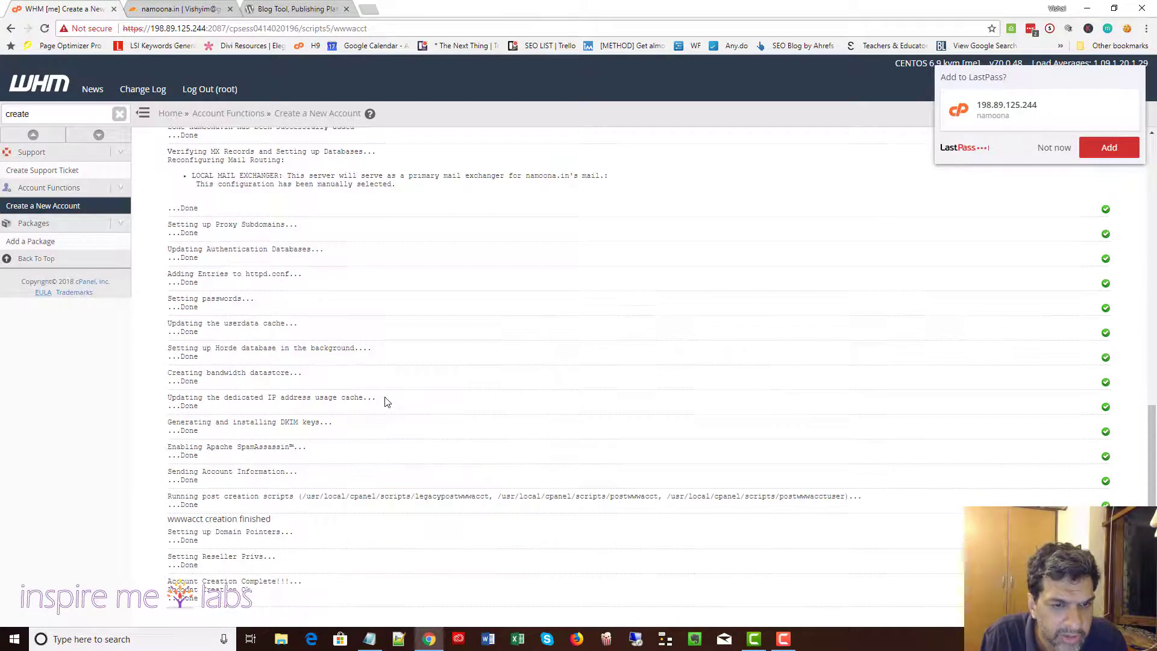
pyautogui.scroll(15, 387, 402)
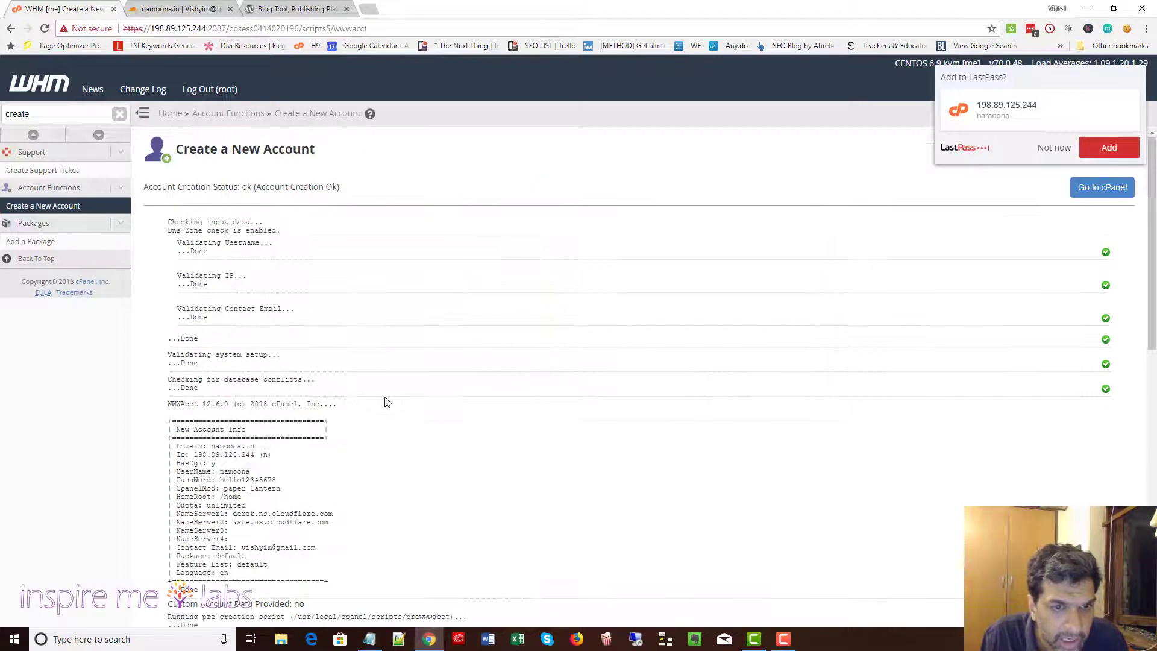
pyautogui.scroll(-2, 386, 402)
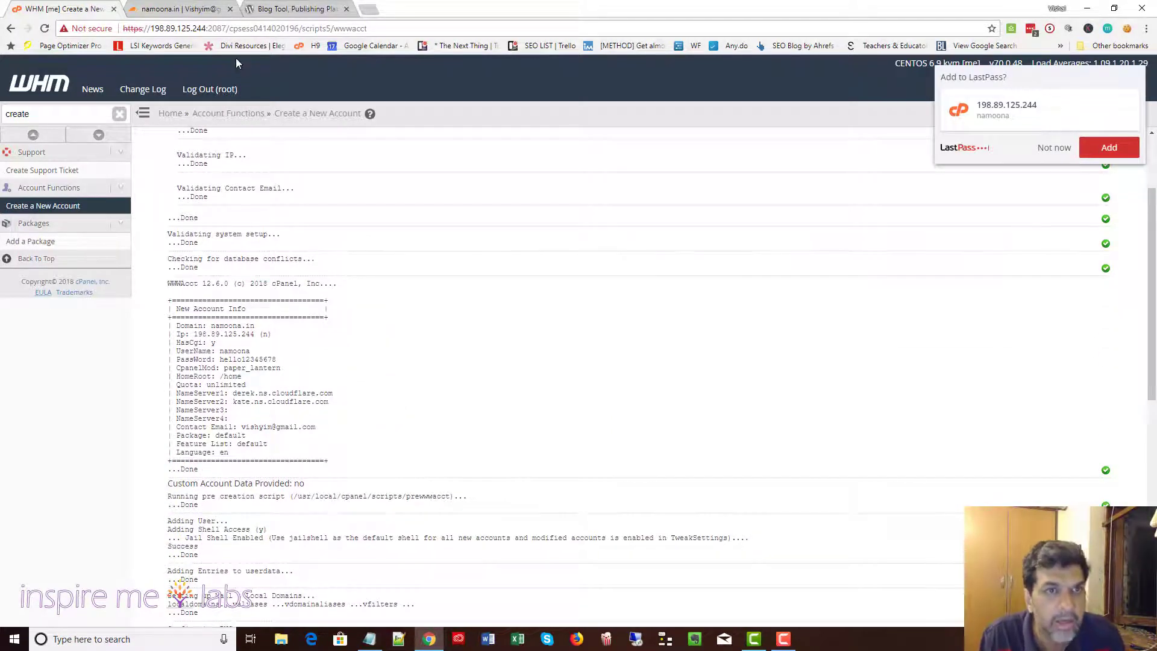
pyautogui.click(180, 9)
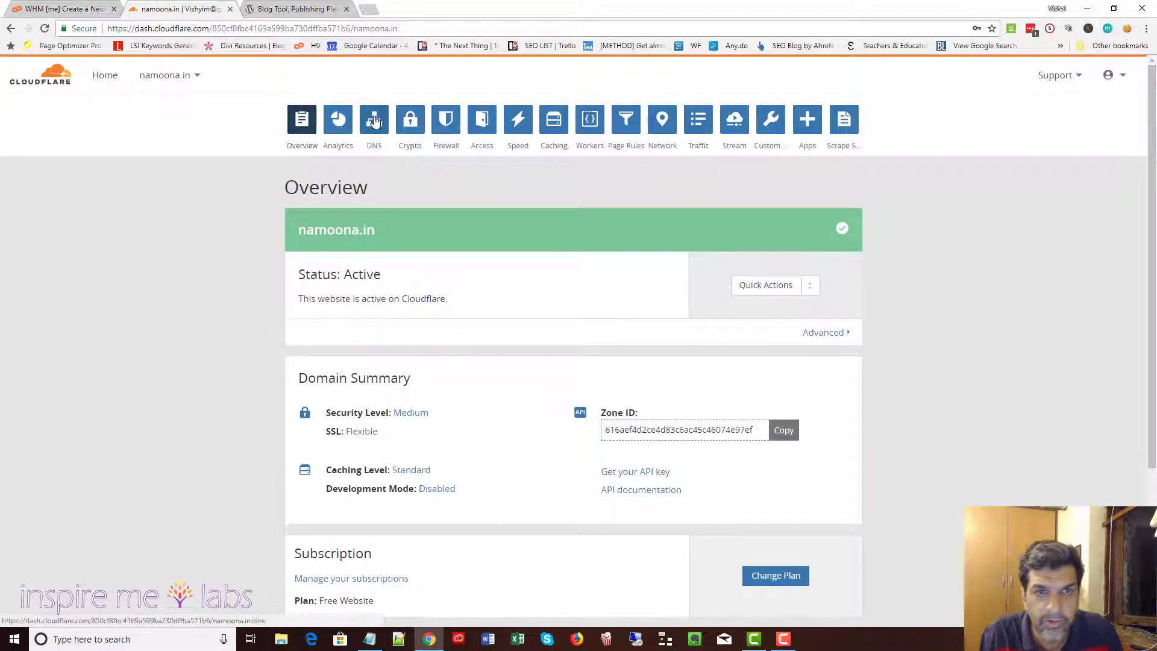
# Scroll over the namoona.in Cloudflare Overview, which shows the site Active.
pyautogui.scroll(-4, 140, 244)
pyautogui.scroll(4, 139, 243)
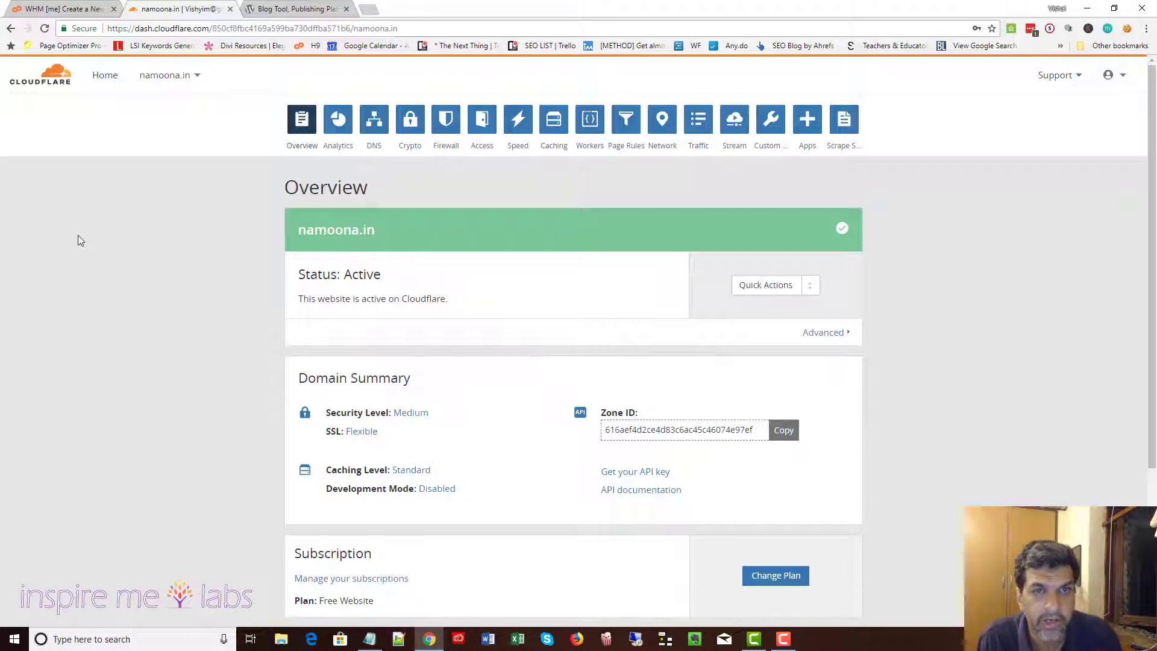
# Open Cloudflare DNS for namoona.in and enter namoona.in as the new record's name.
pyautogui.click(374, 123)
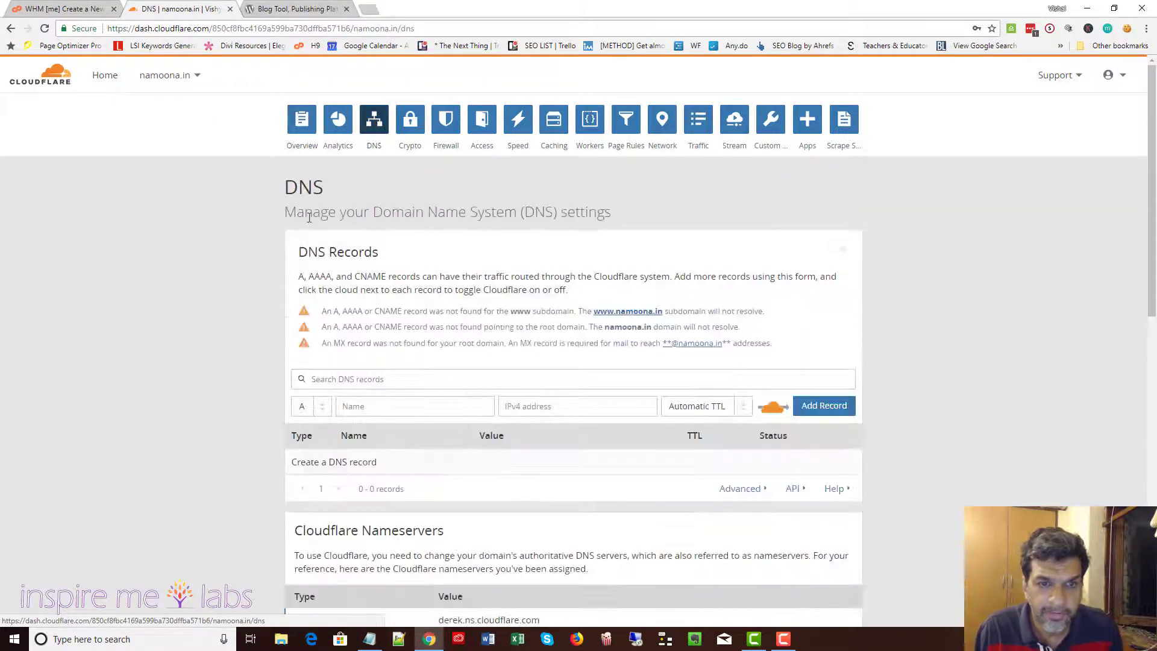
pyautogui.scroll(-4, 38, 341)
pyautogui.click(414, 166)
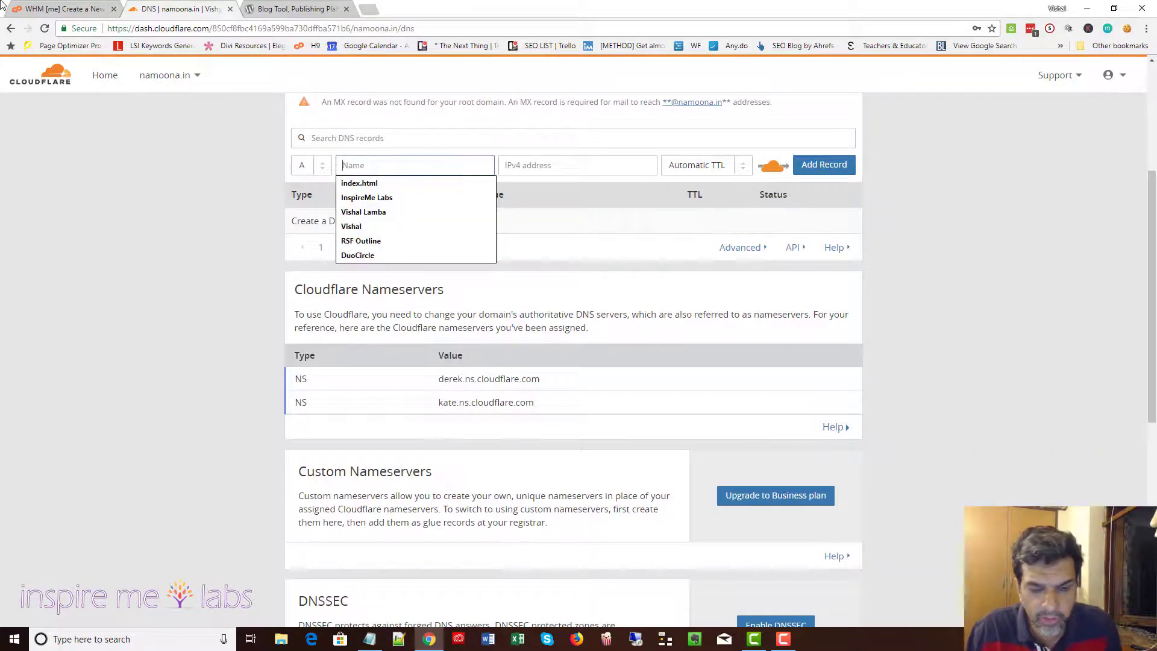
pyautogui.write('namoona')
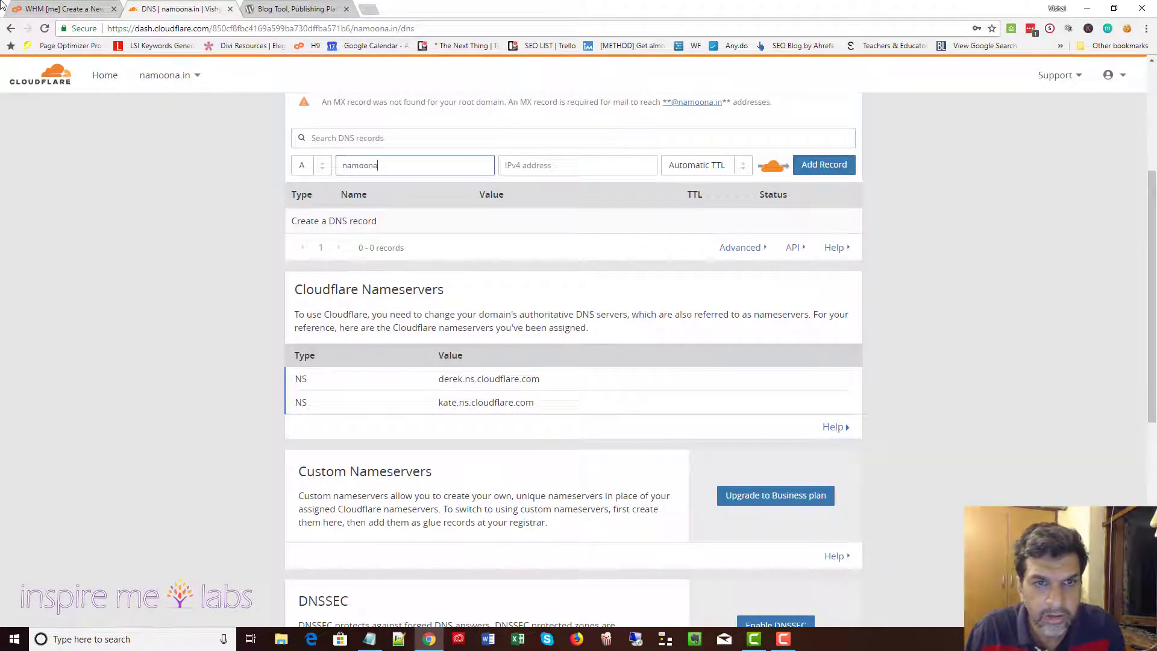
pyautogui.press('BackSpace')
pyautogui.write('.in')
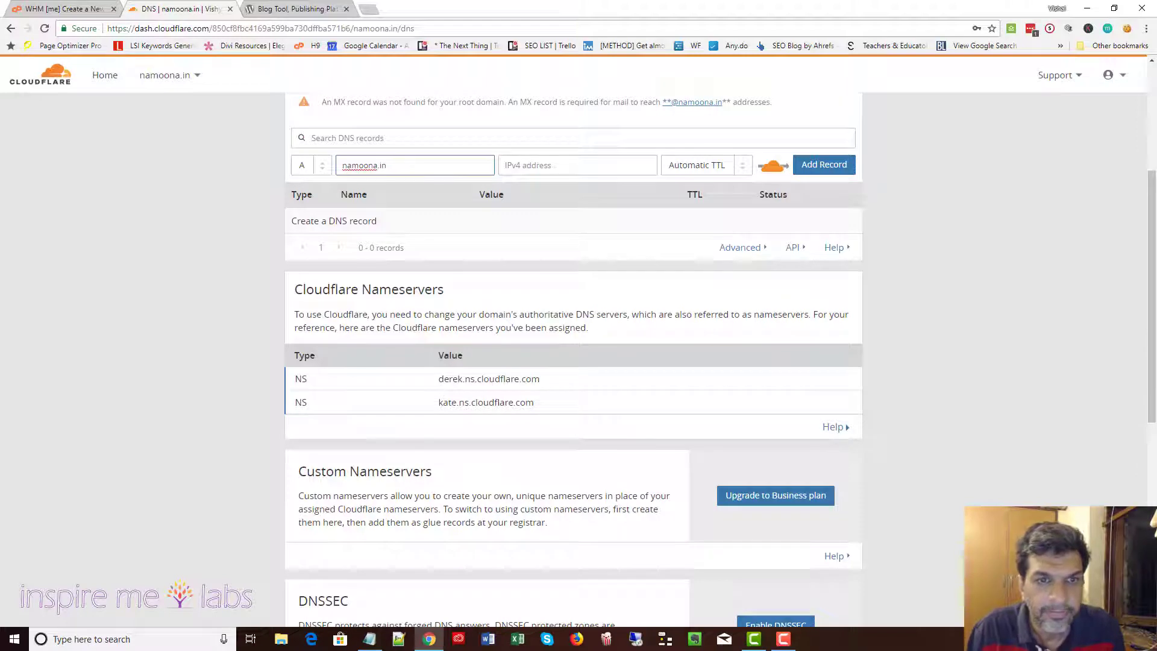
pyautogui.click(118, 290)
pyautogui.click(67, 8)
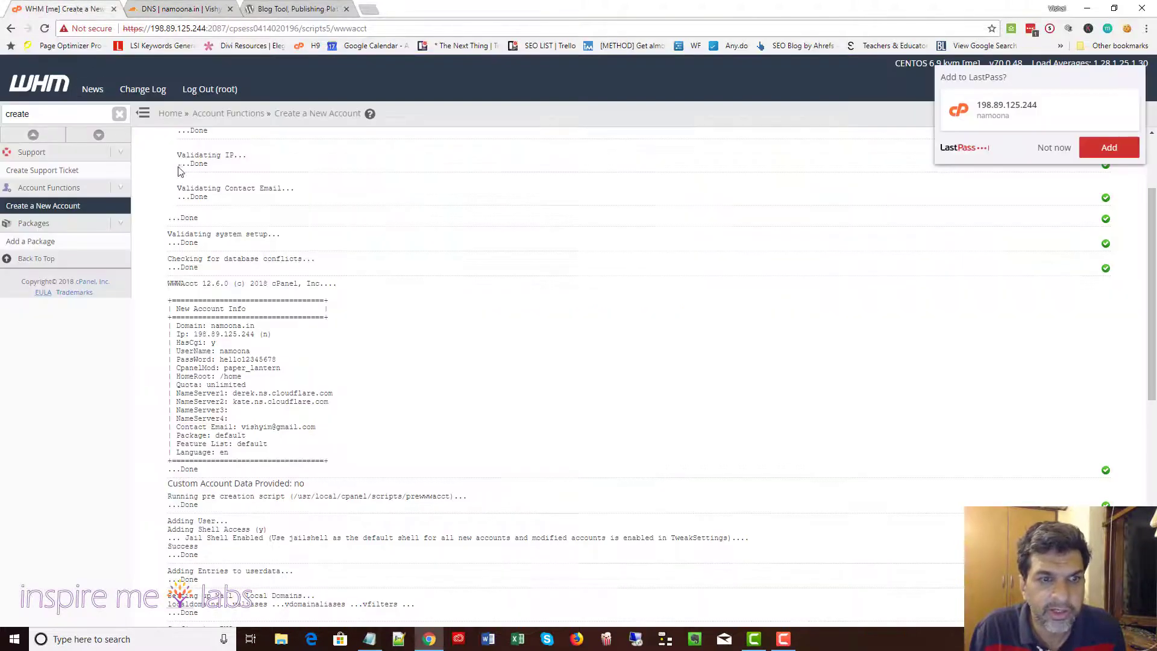
pyautogui.click(162, 8)
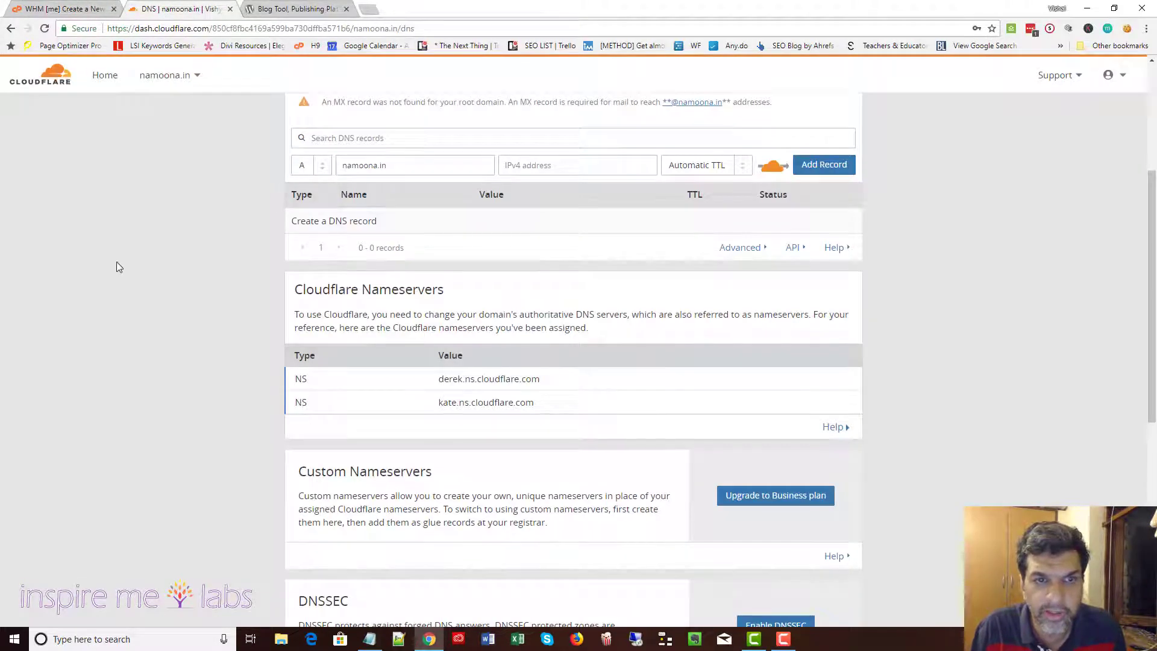
pyautogui.scroll(4, 116, 262)
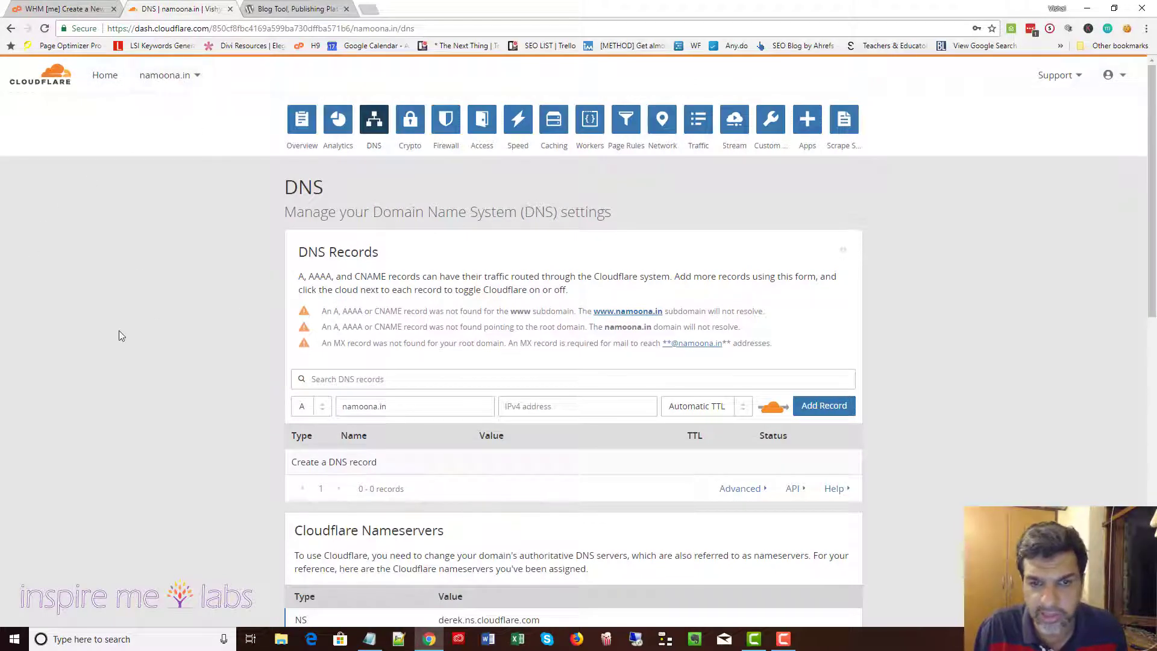
pyautogui.scroll(-2, 118, 337)
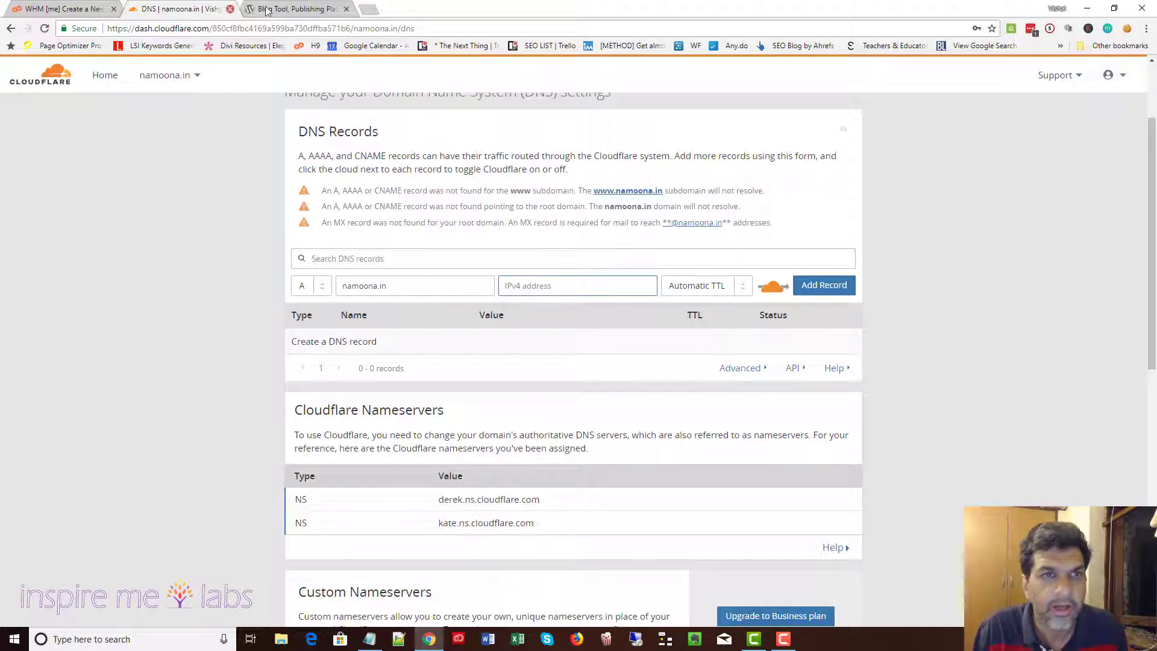
# Copy server IP 198.89.125.244 from WHM and add it as the A record.
pyautogui.click(61, 9)
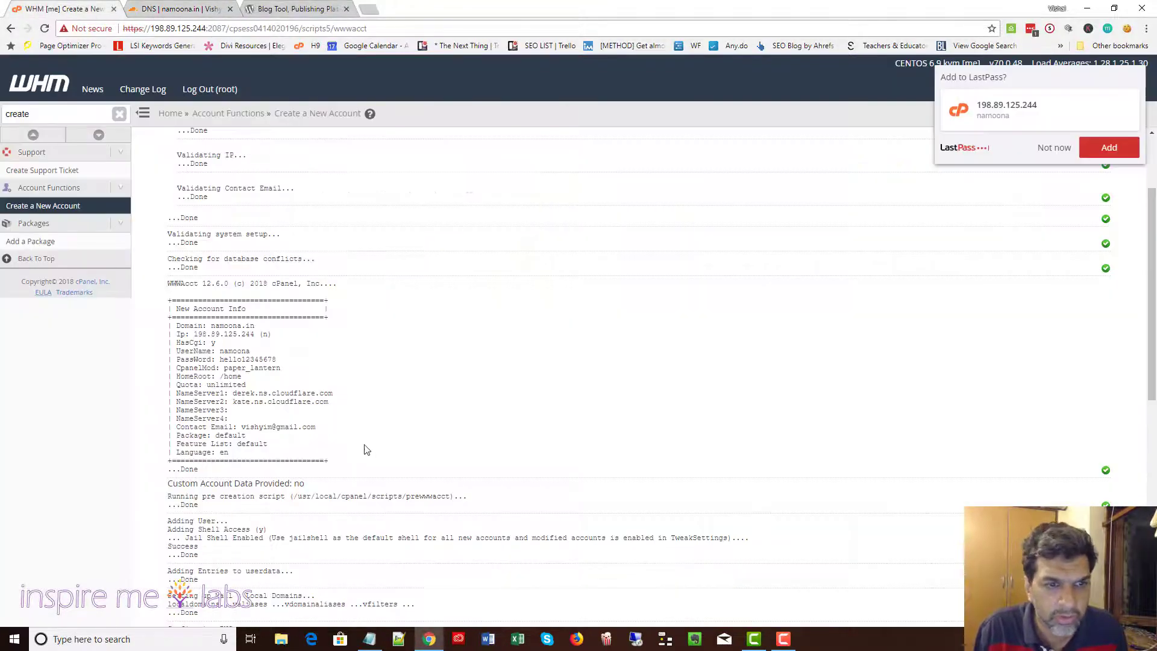
pyautogui.moveTo(194, 334); pyautogui.dragTo(259, 335)
pyautogui.hotkey('ctrl', 'c')
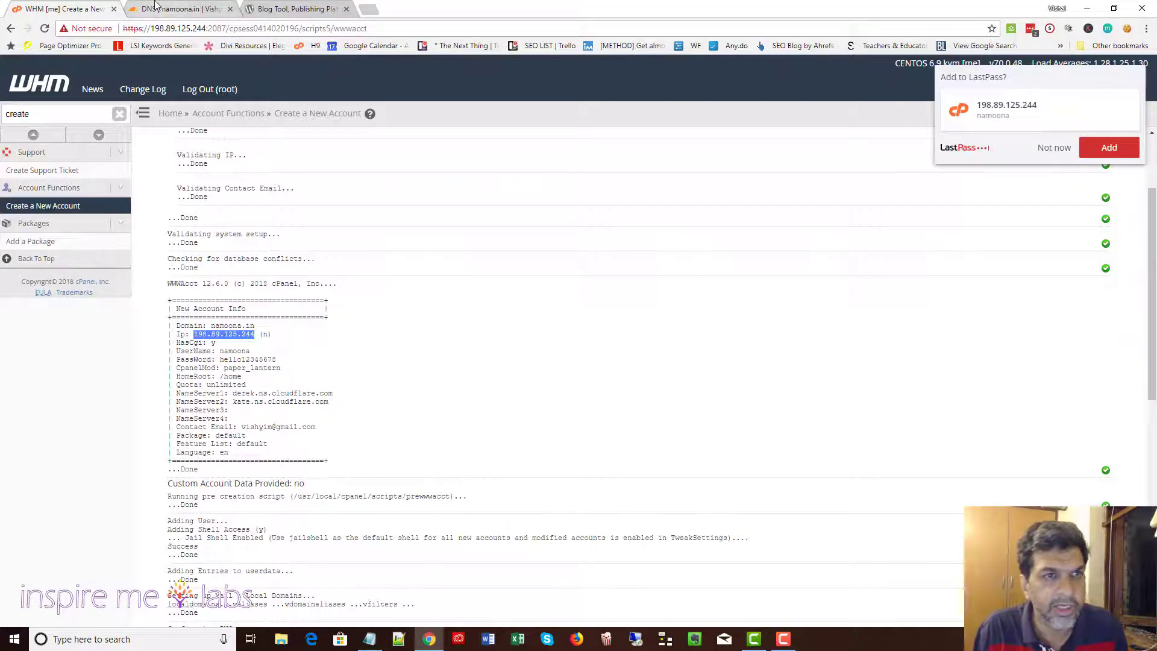
pyautogui.click(178, 9)
pyautogui.scroll(1, 458, 277)
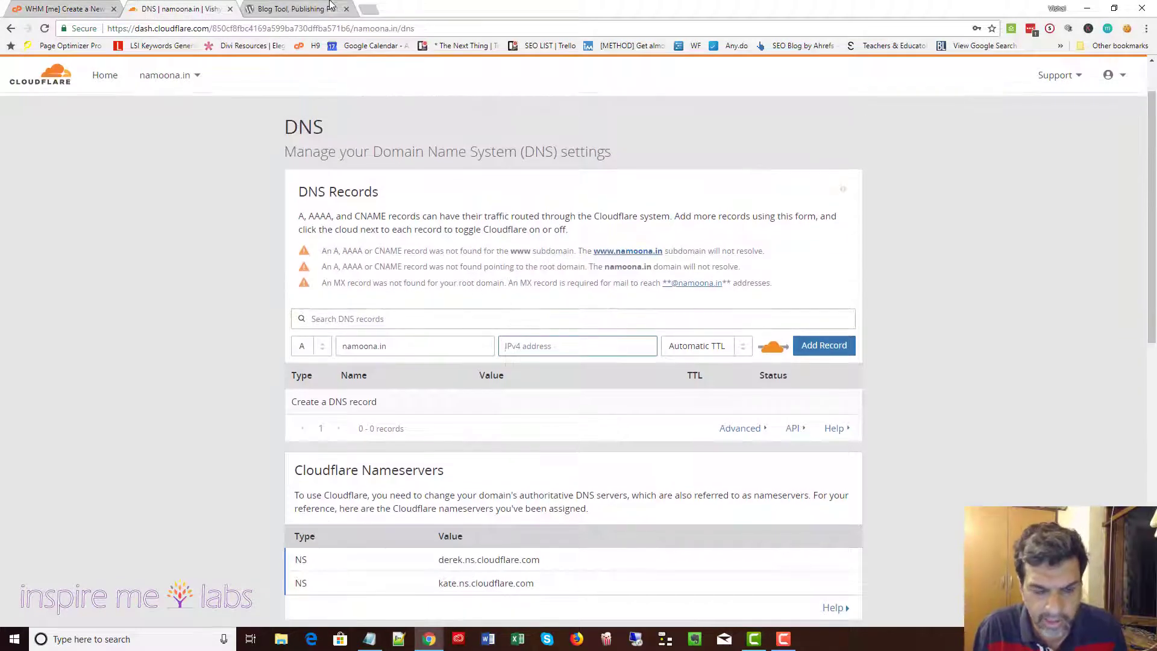
pyautogui.hotkey('ctrl', 'v')
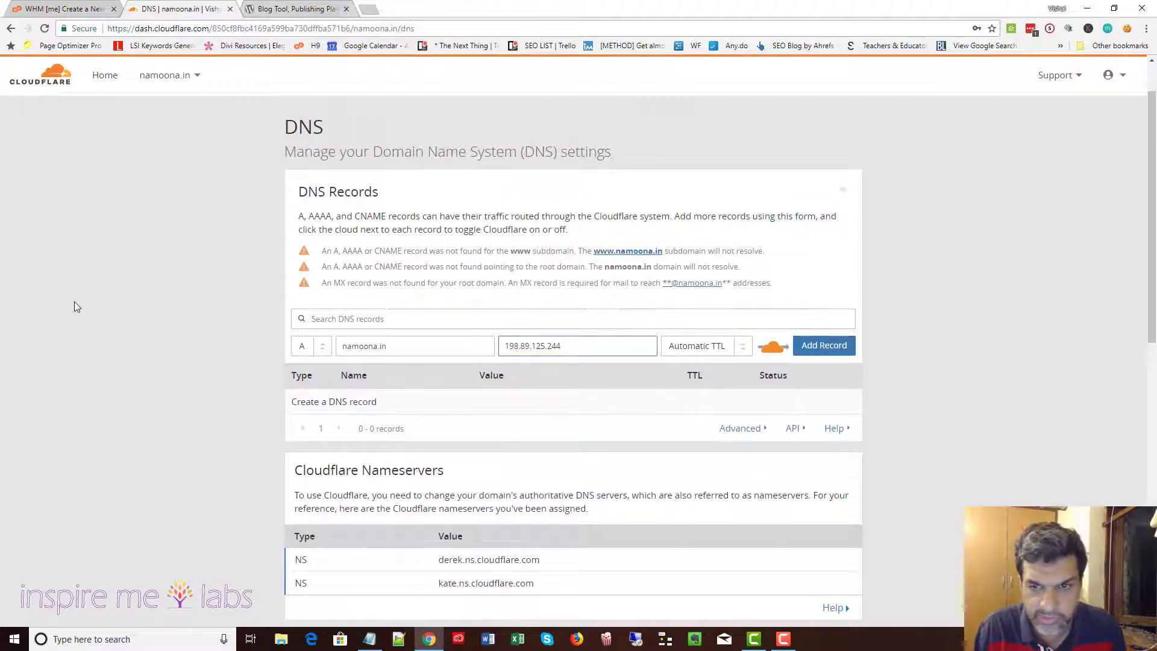
pyautogui.click(824, 346)
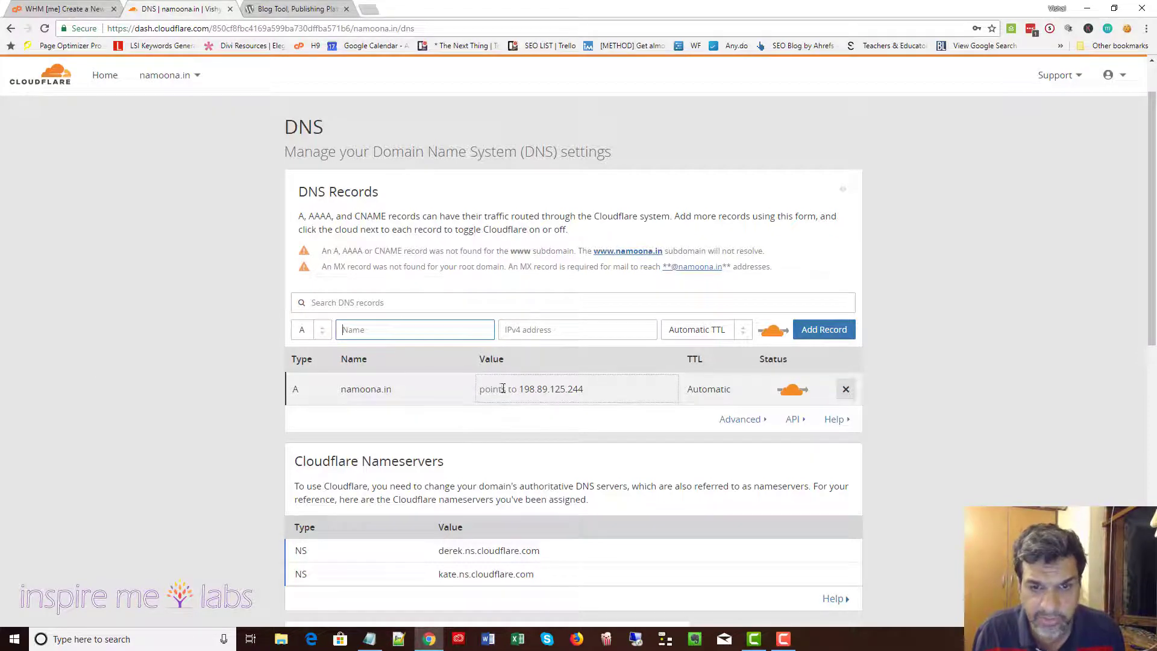
pyautogui.click(114, 266)
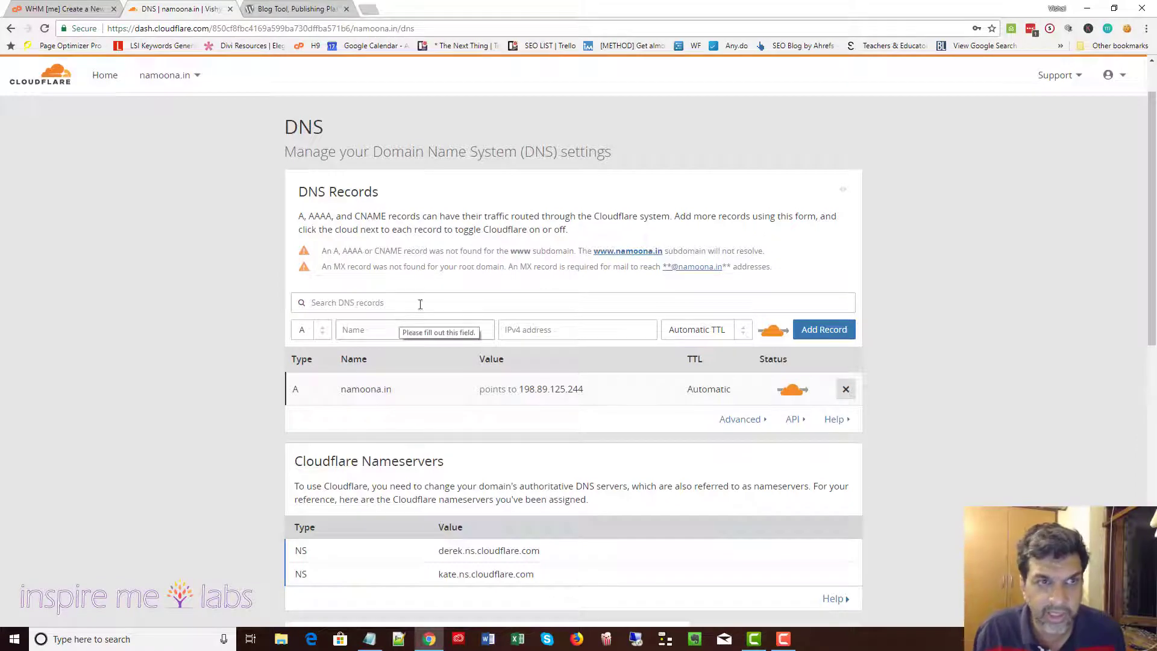
pyautogui.click(64, 8)
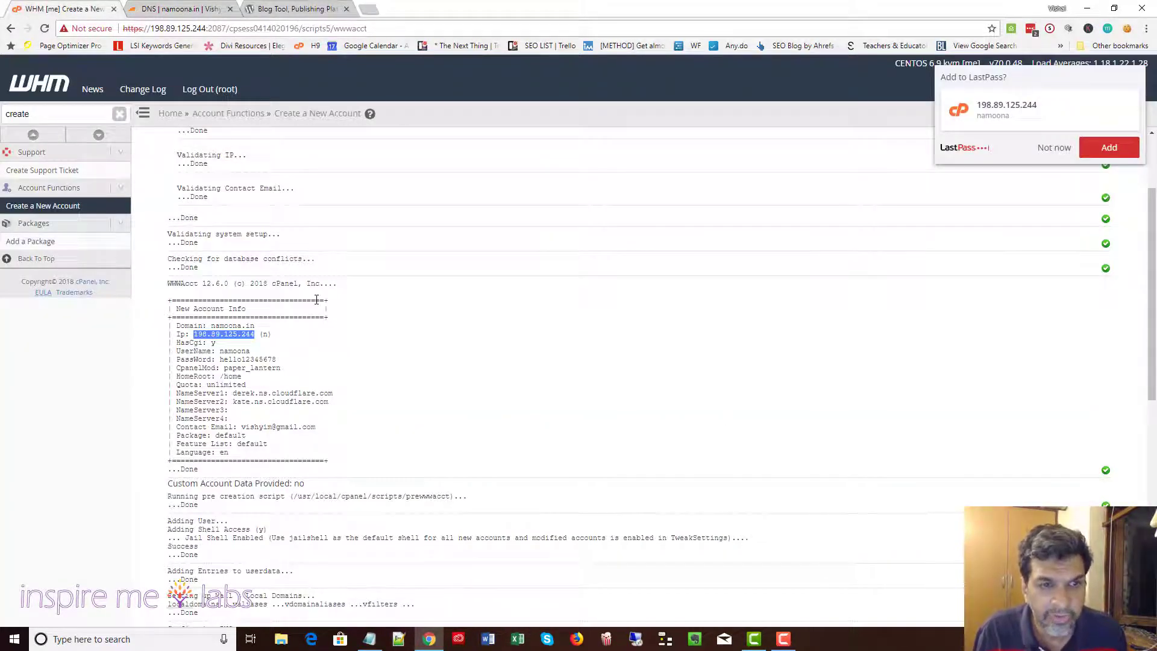
pyautogui.click(429, 388)
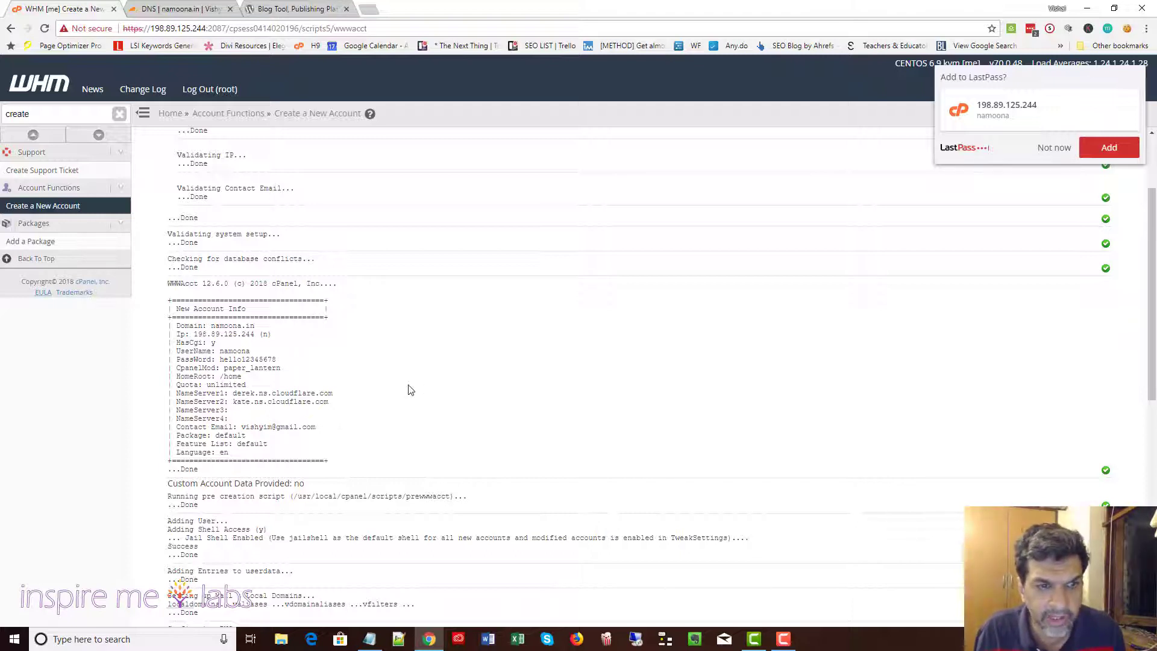
pyautogui.moveTo(212, 326); pyautogui.dragTo(255, 326)
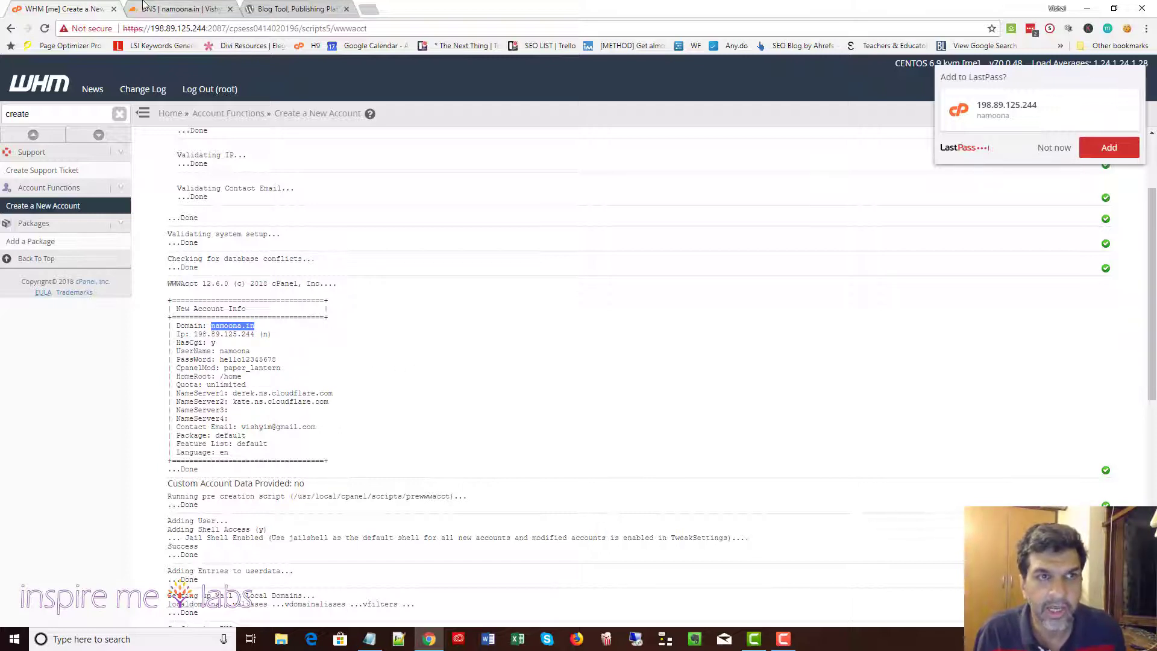
pyautogui.click(171, 10)
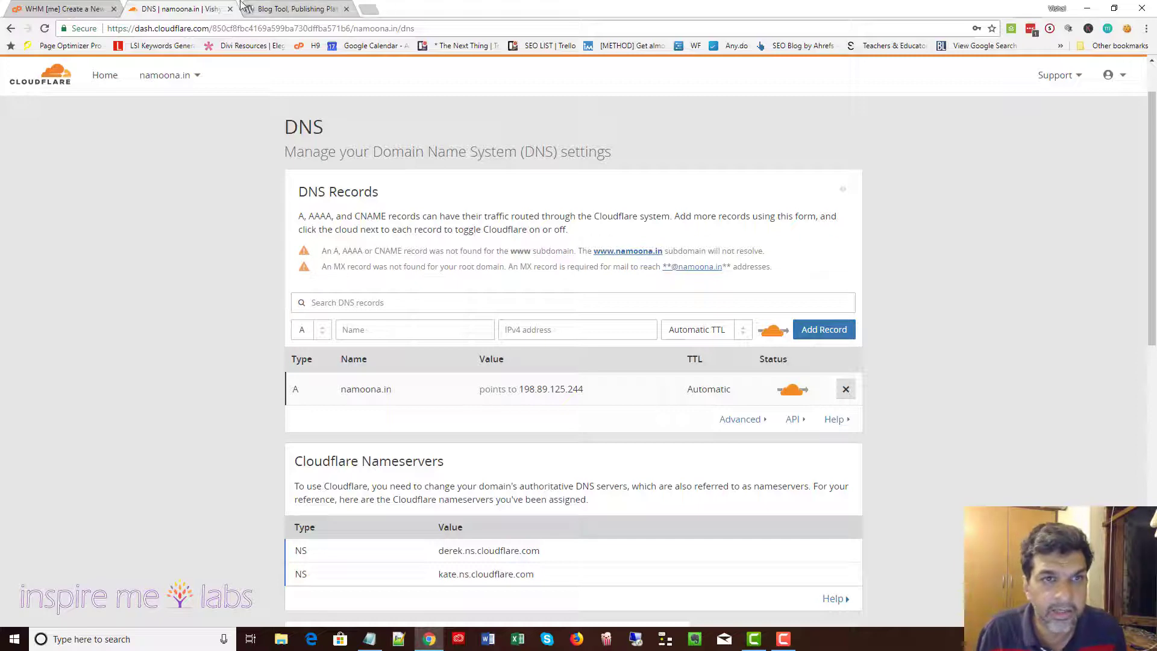
# Load namoona.in in a new tab, showing an empty 'Index of /', then go to wordpress.org.
pyautogui.click(380, 12)
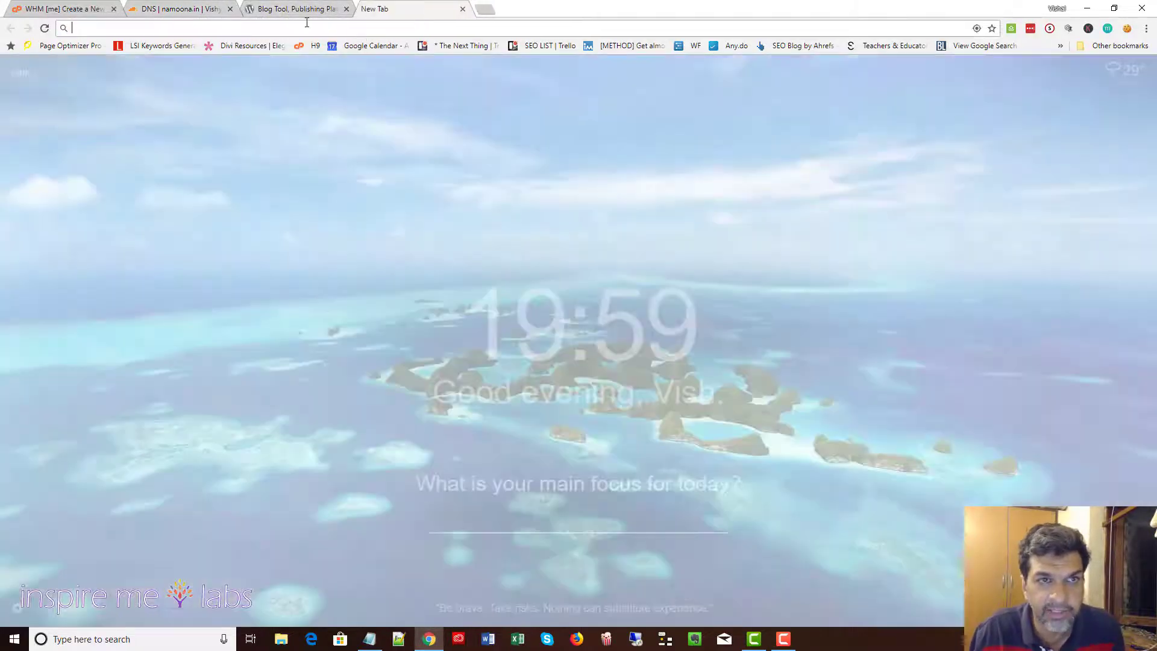
pyautogui.write('namoona')
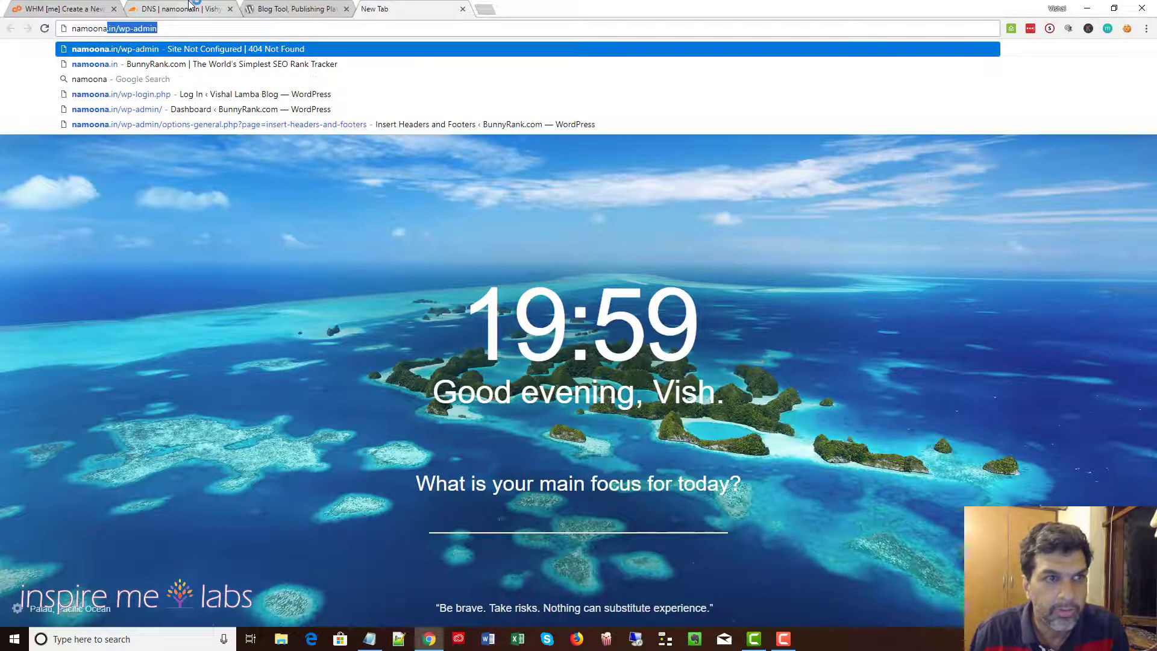
pyautogui.write('.in')
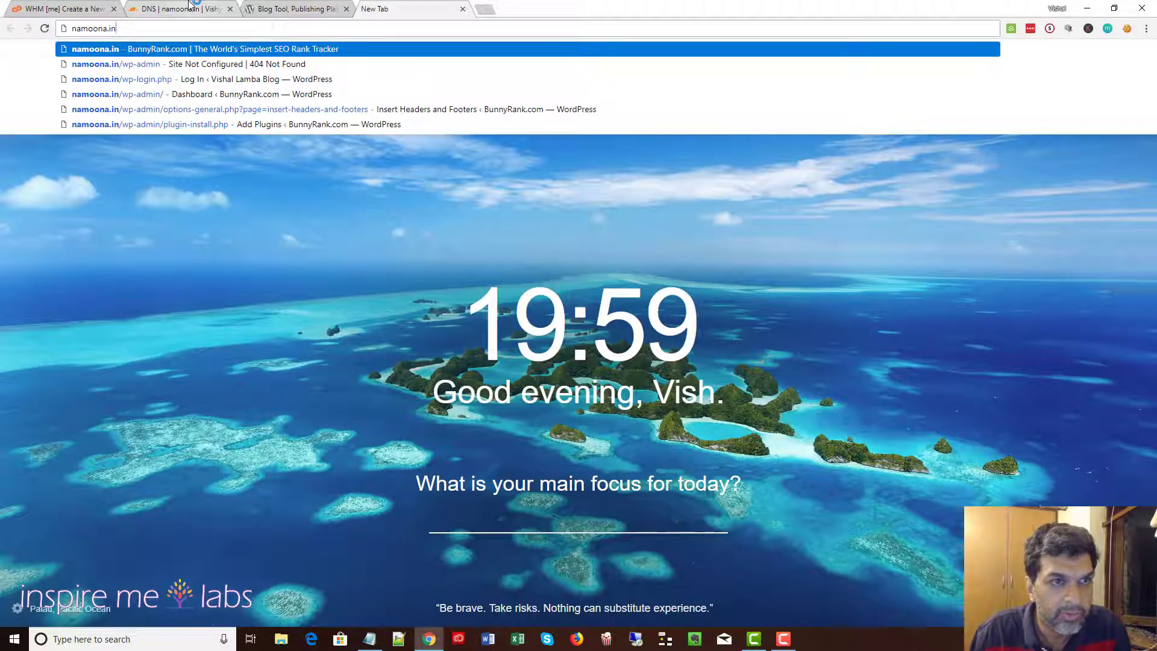
pyautogui.press('Return')
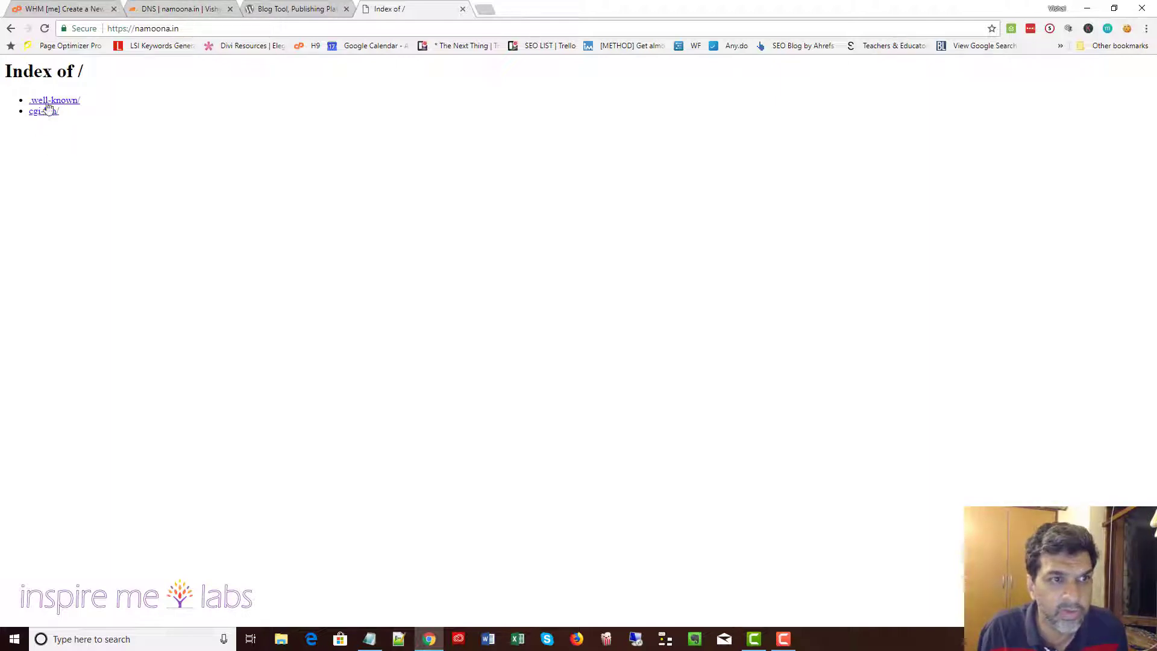
pyautogui.click(82, 9)
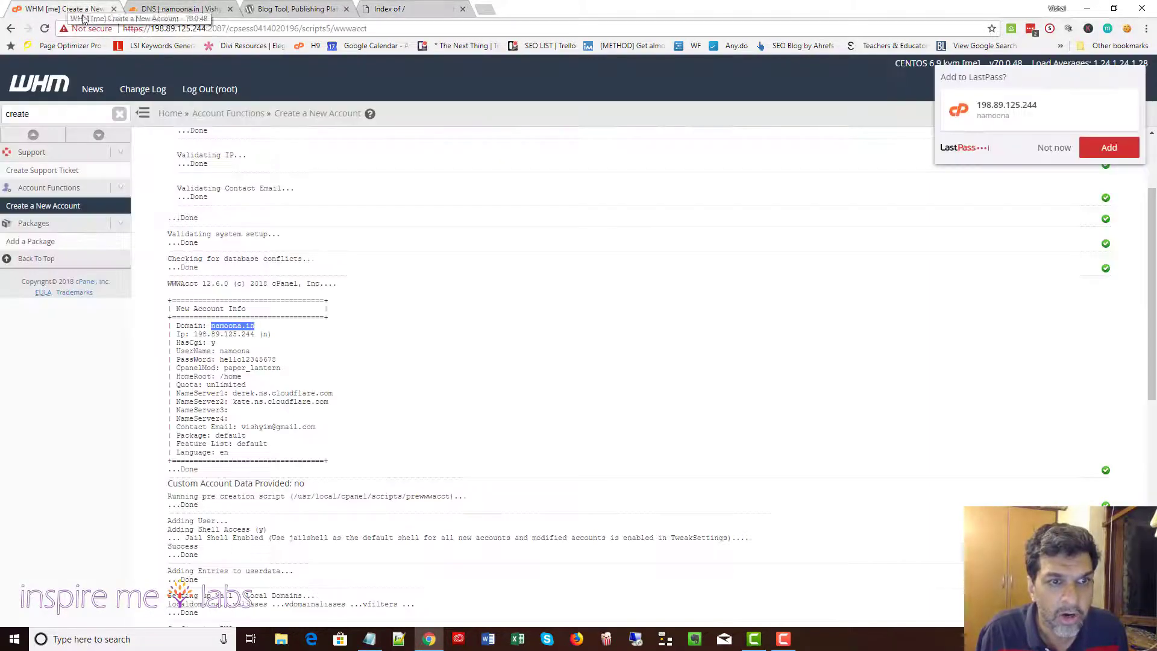
pyautogui.click(284, 386)
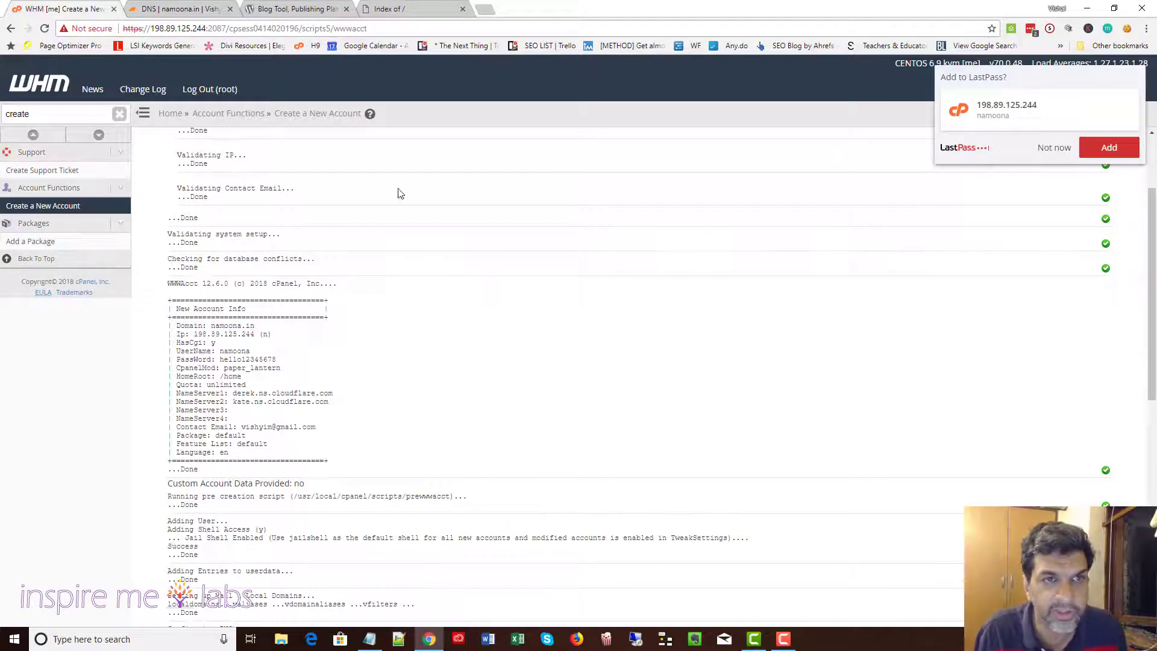
pyautogui.click(392, 9)
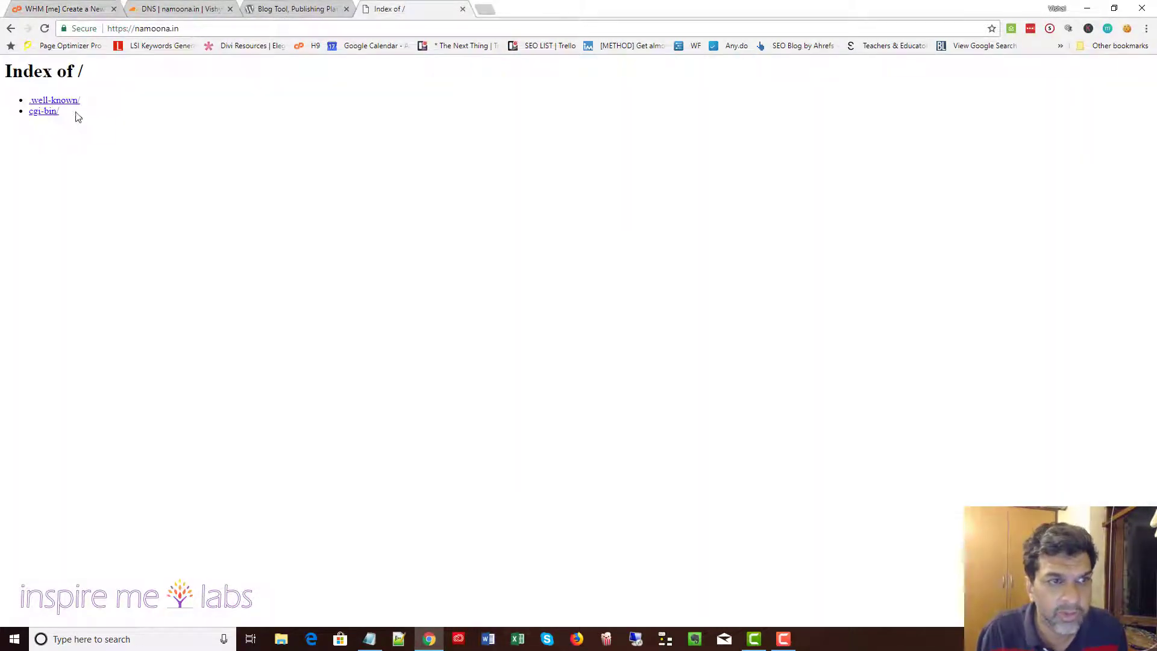
pyautogui.click(278, 9)
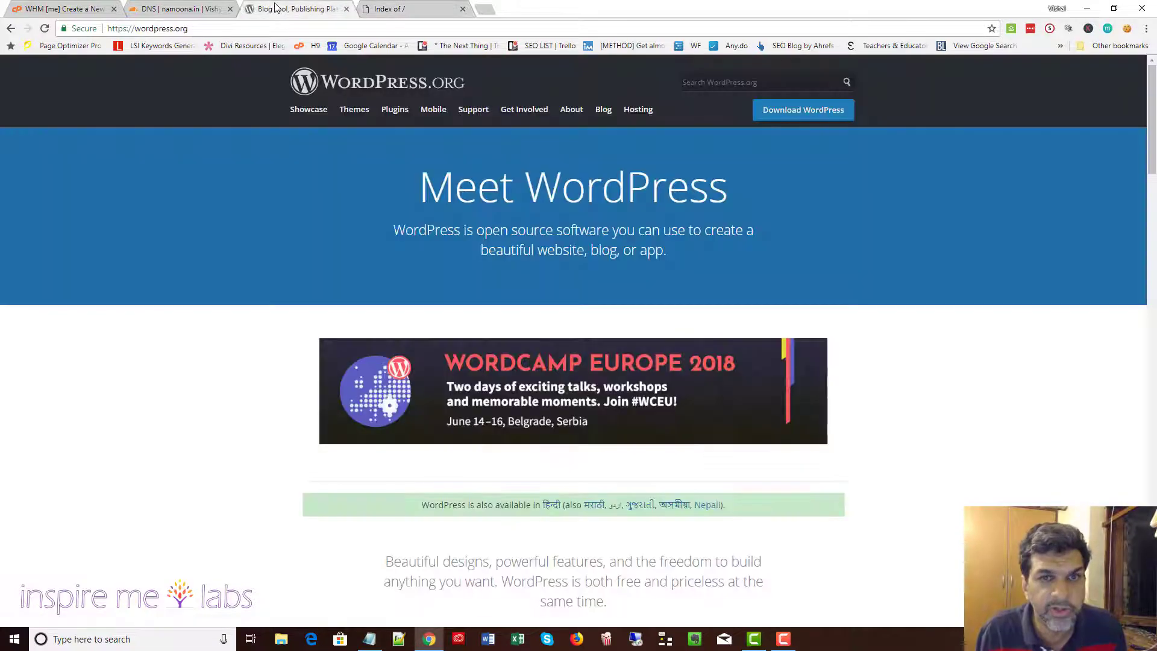
# Download the WordPress 4.9.6 zip, then return through the tabs to Cloudflare DNS.
pyautogui.click(803, 114)
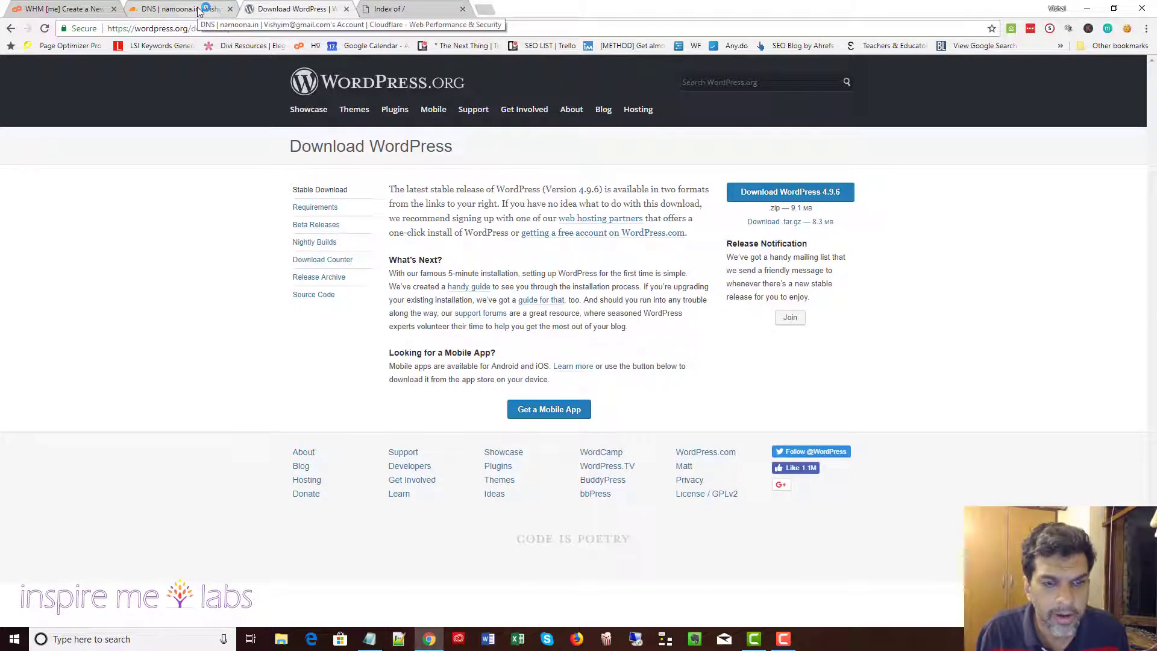
pyautogui.click(789, 193)
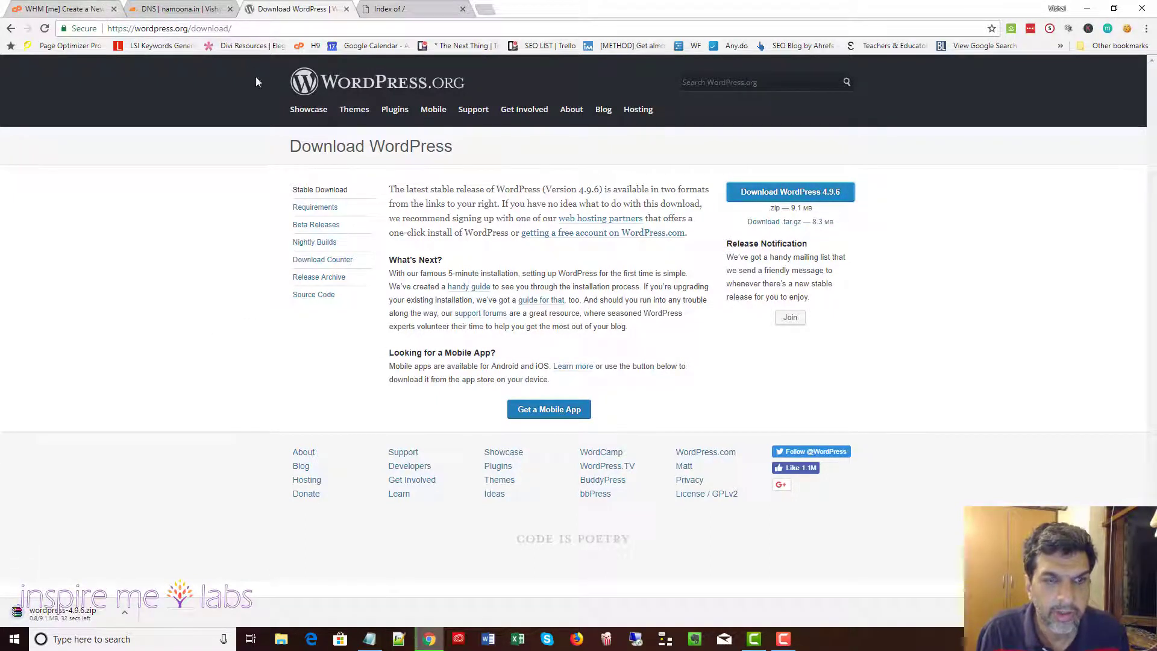
pyautogui.click(391, 10)
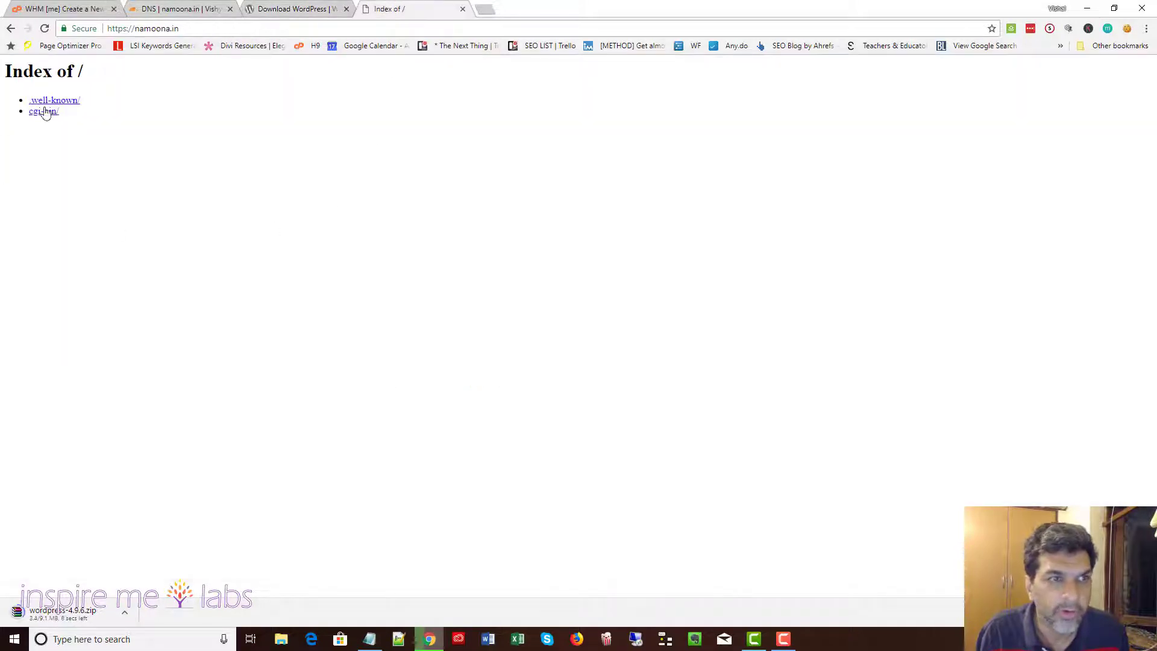
pyautogui.click(322, 8)
pyautogui.click(178, 9)
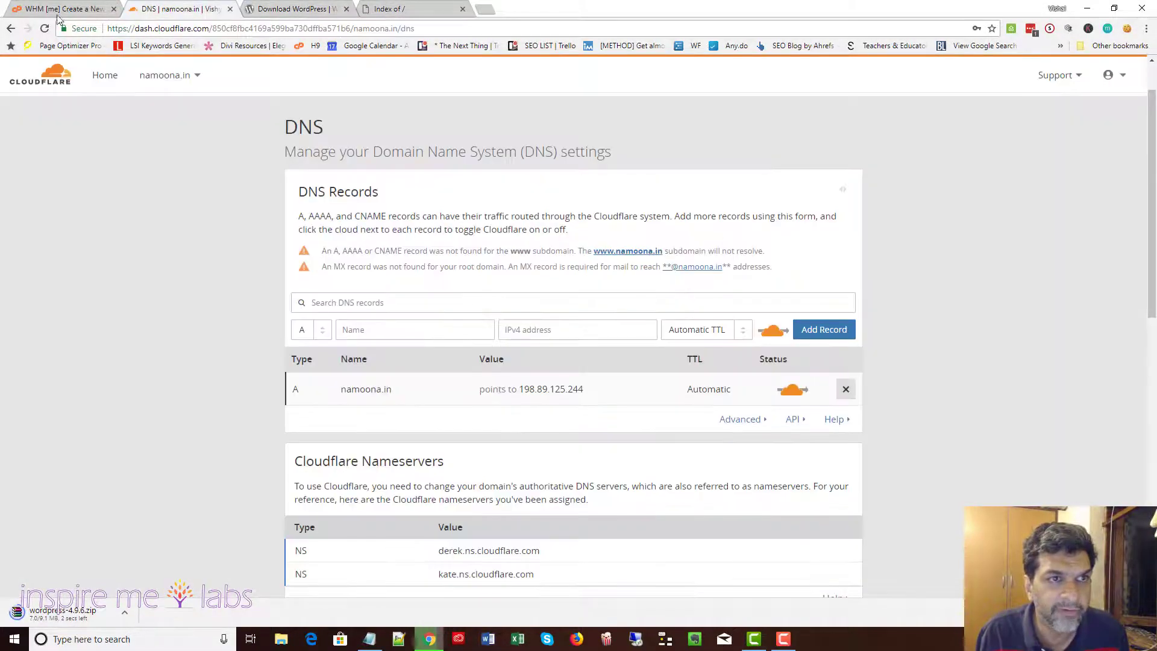
pyautogui.click(60, 8)
# Dismiss the LastPass save-login prompt and open cPanel for the namoona.in account.
pyautogui.scroll(2, 344, 382)
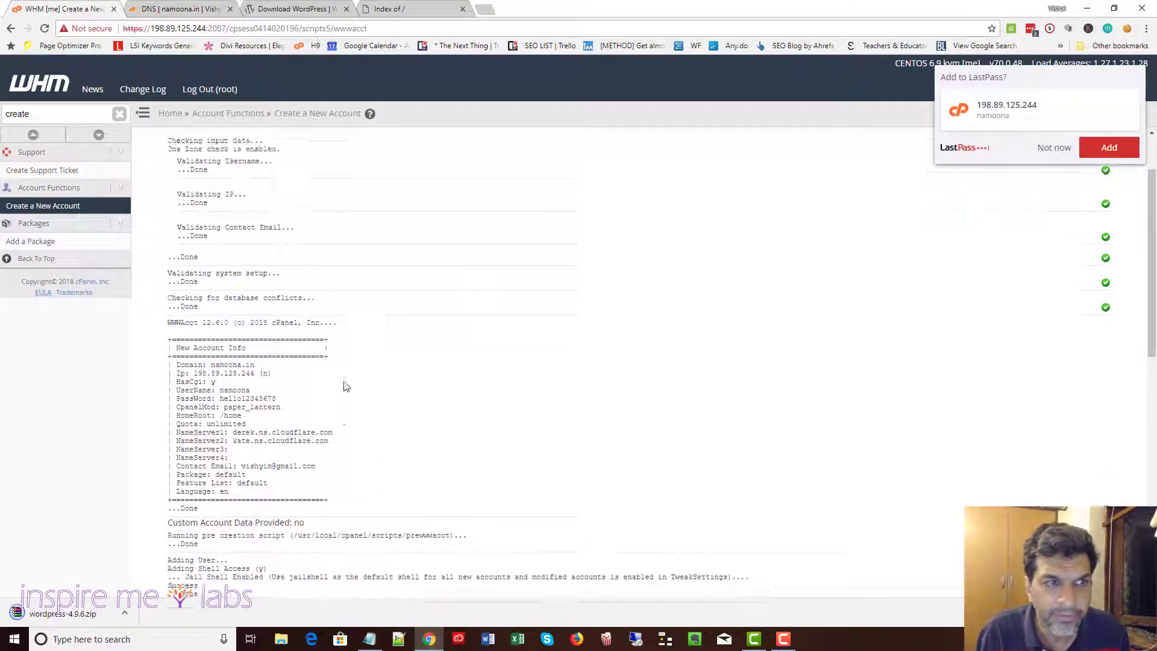
pyautogui.click(1043, 151)
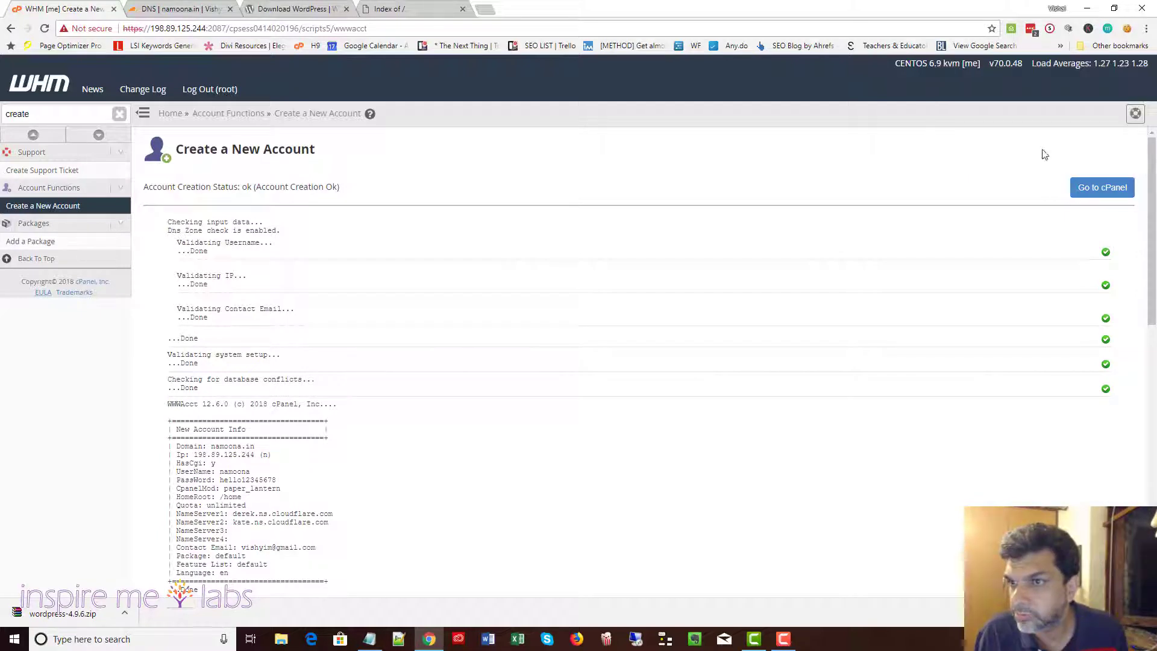
pyautogui.click(1097, 189)
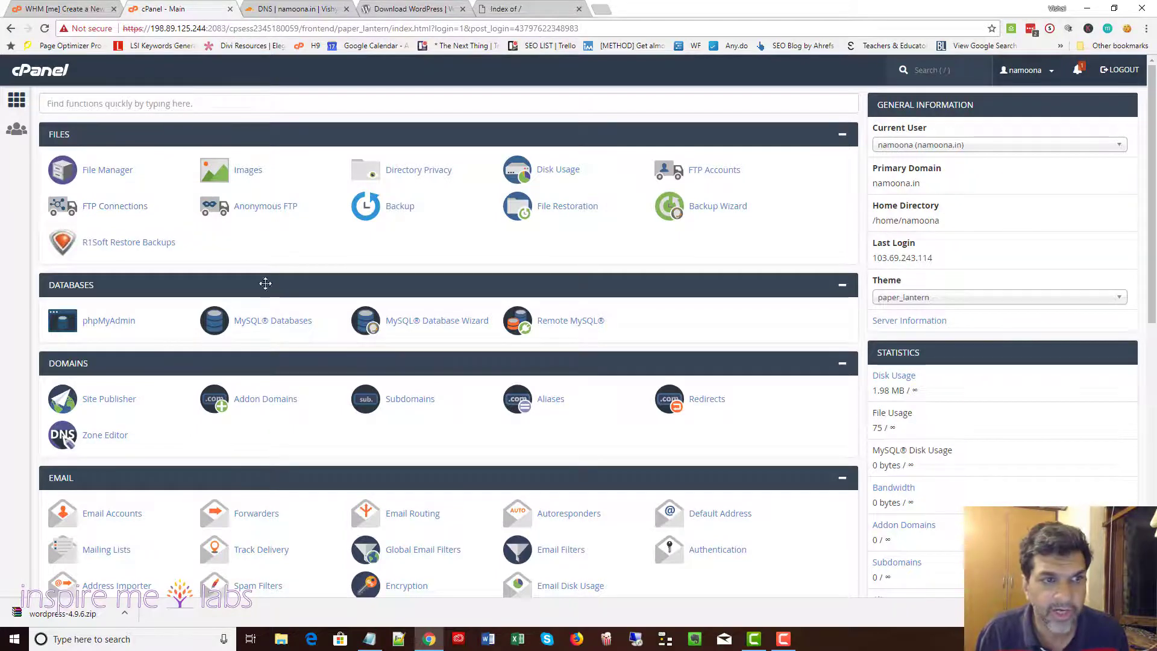
pyautogui.scroll(-9, 150, 328)
pyautogui.scroll(9, 151, 327)
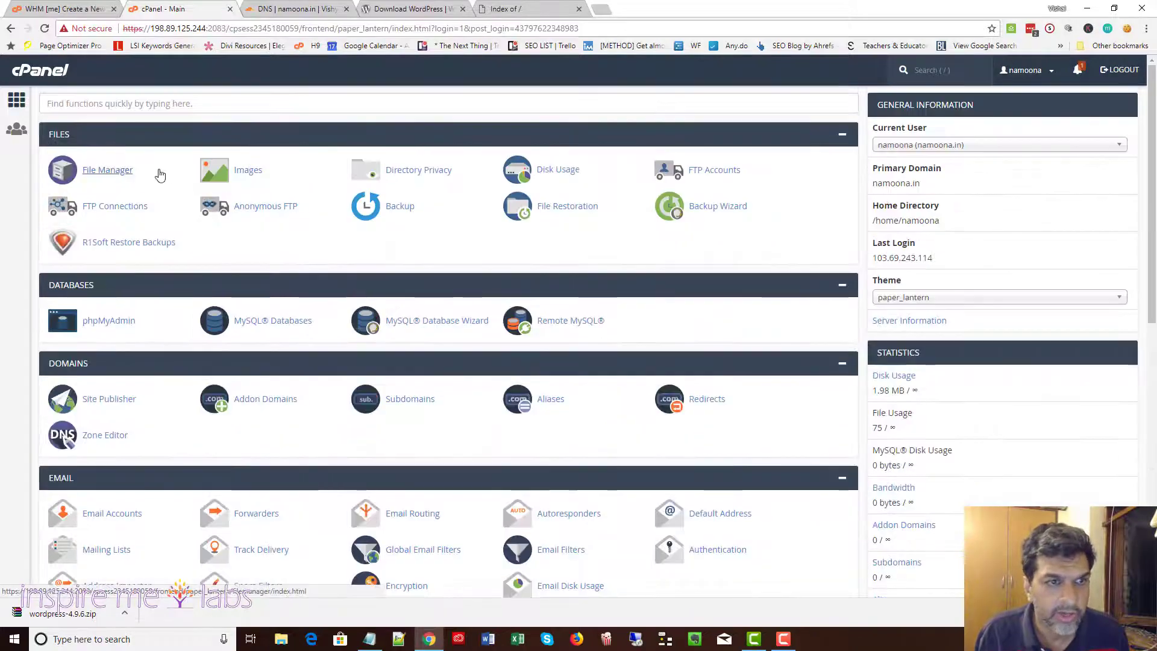
pyautogui.scroll(-10, 345, 368)
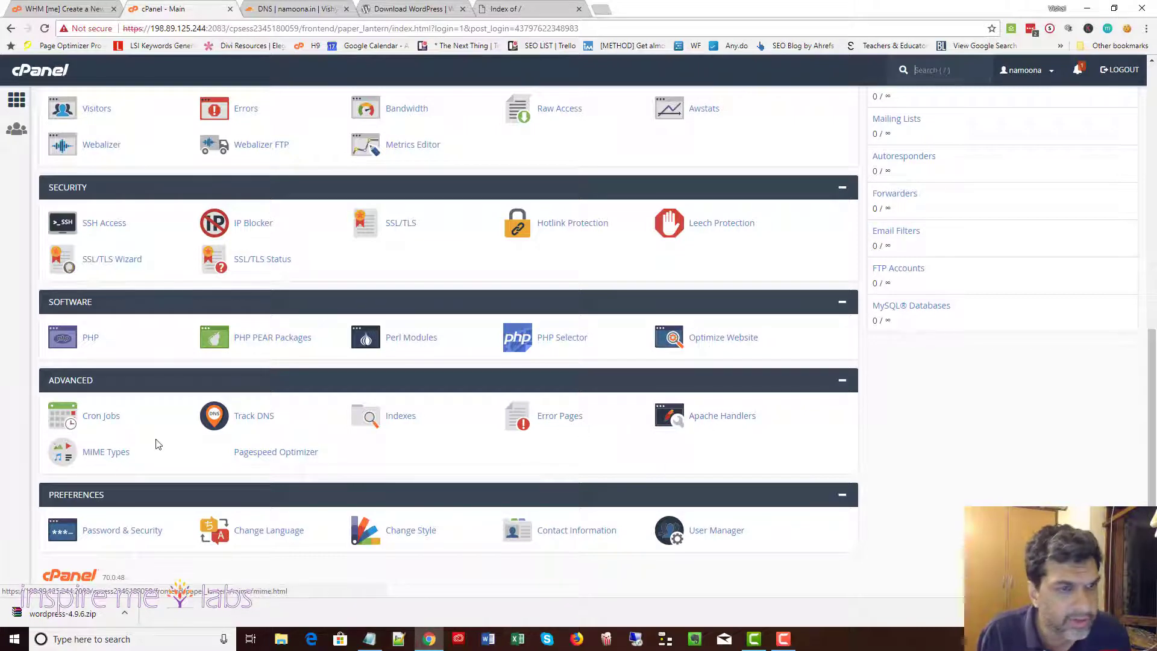
pyautogui.scroll(7, 155, 444)
pyautogui.scroll(-7, 155, 444)
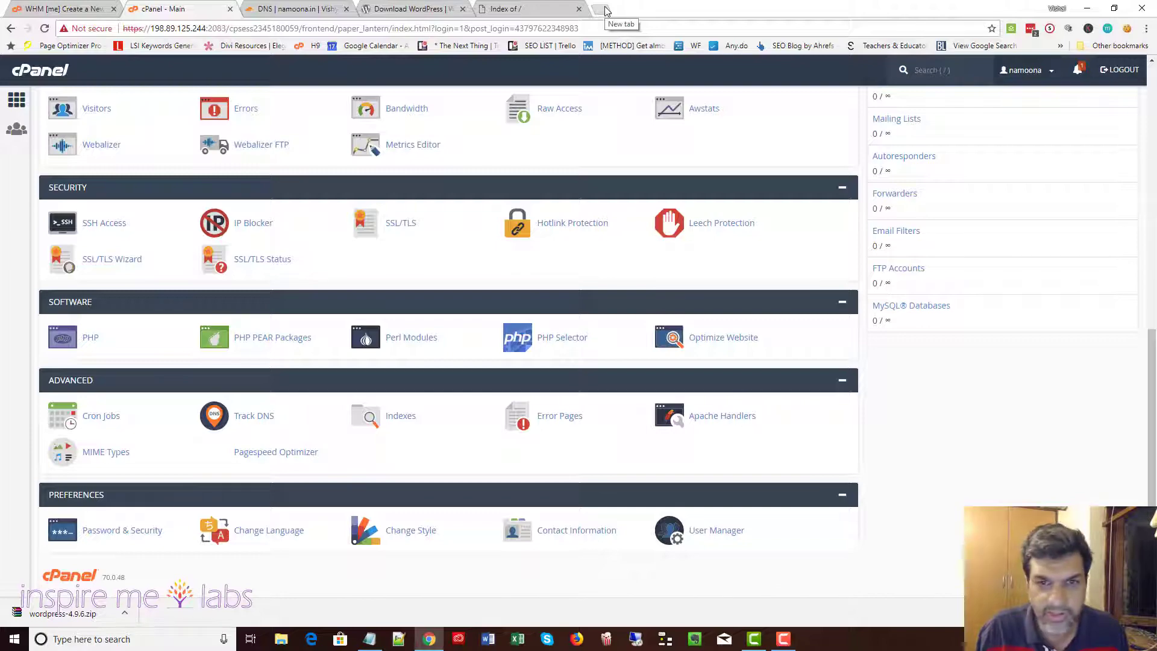
pyautogui.scroll(10, 705, 397)
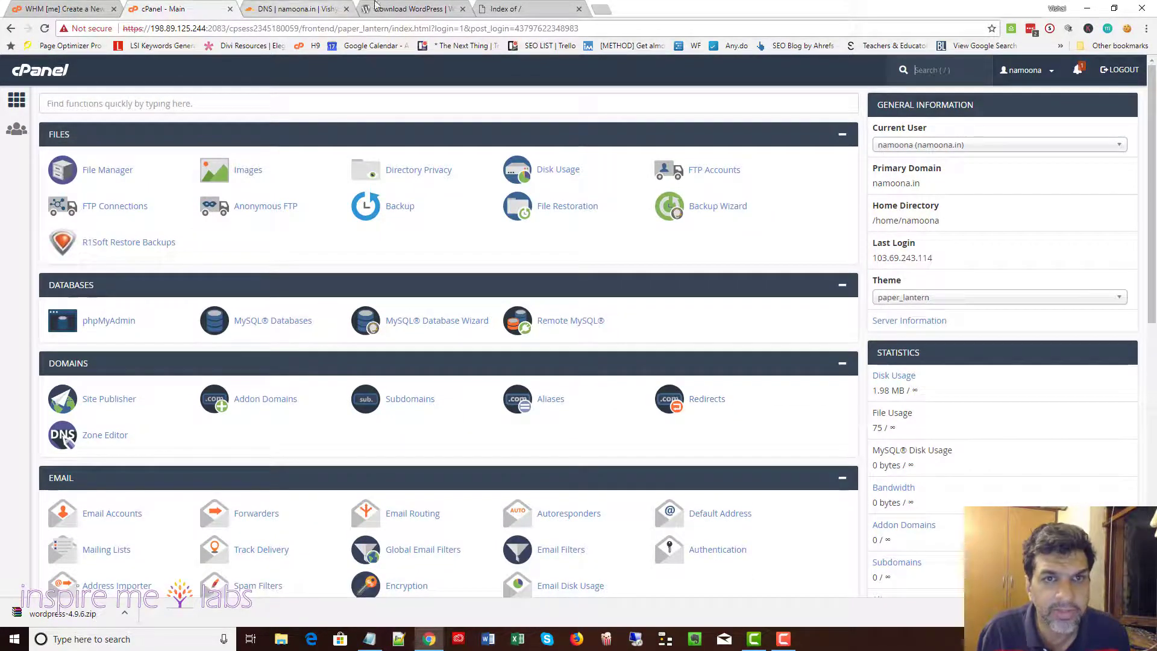
pyautogui.click(434, 9)
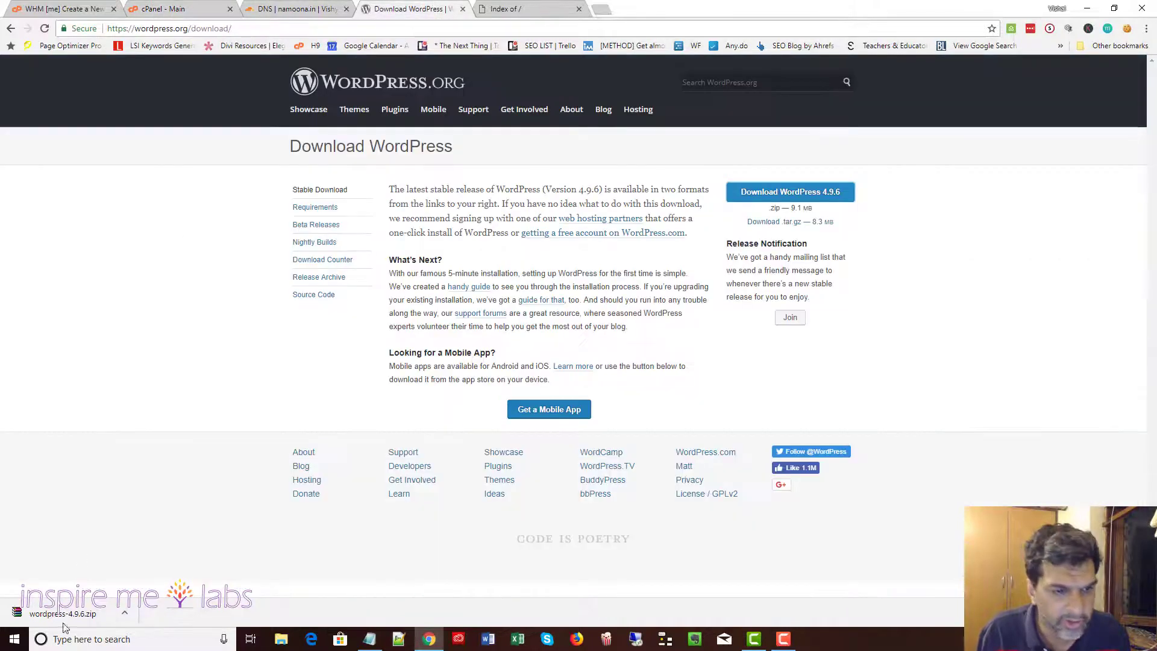
pyautogui.click(271, 7)
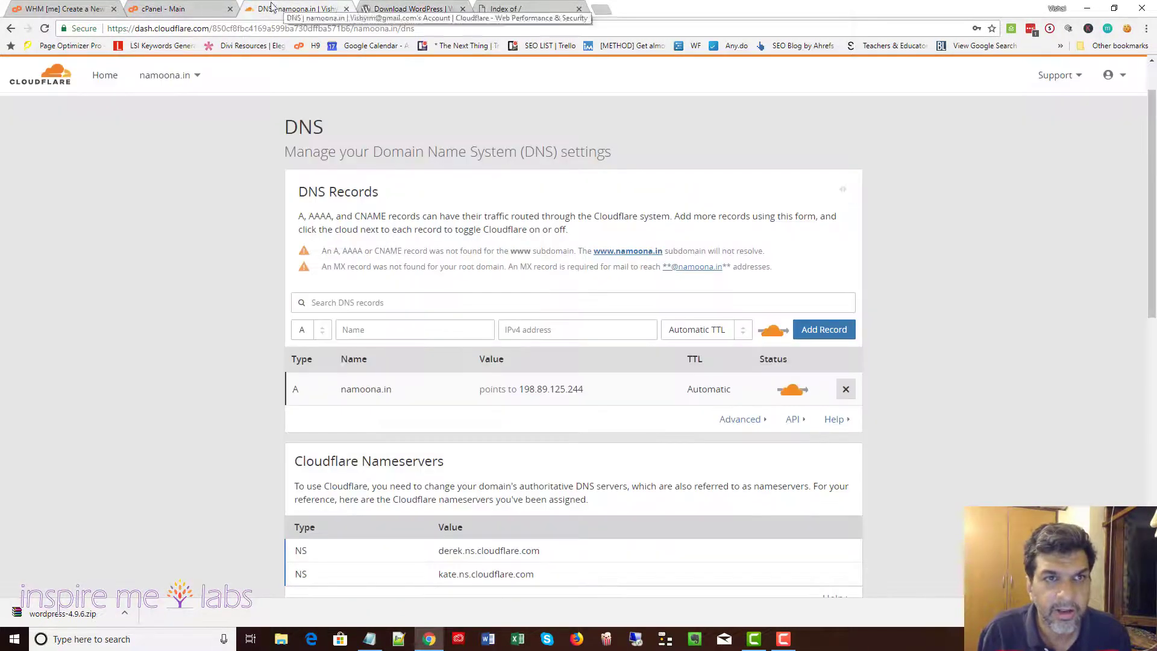
pyautogui.click(181, 8)
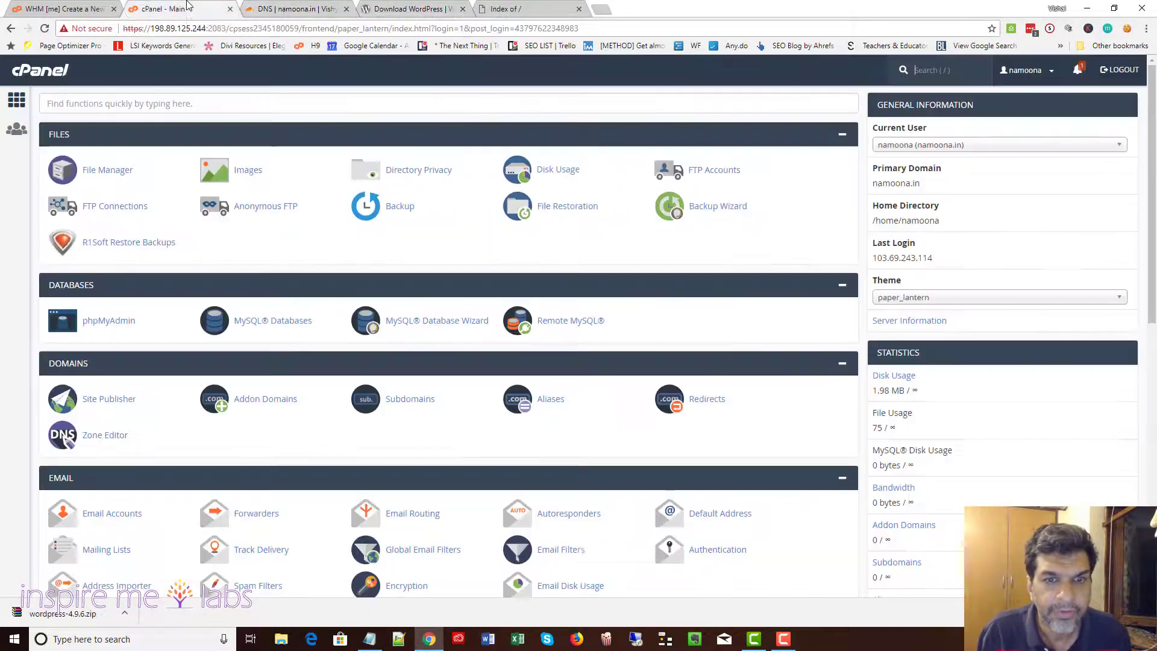
pyautogui.click(396, 8)
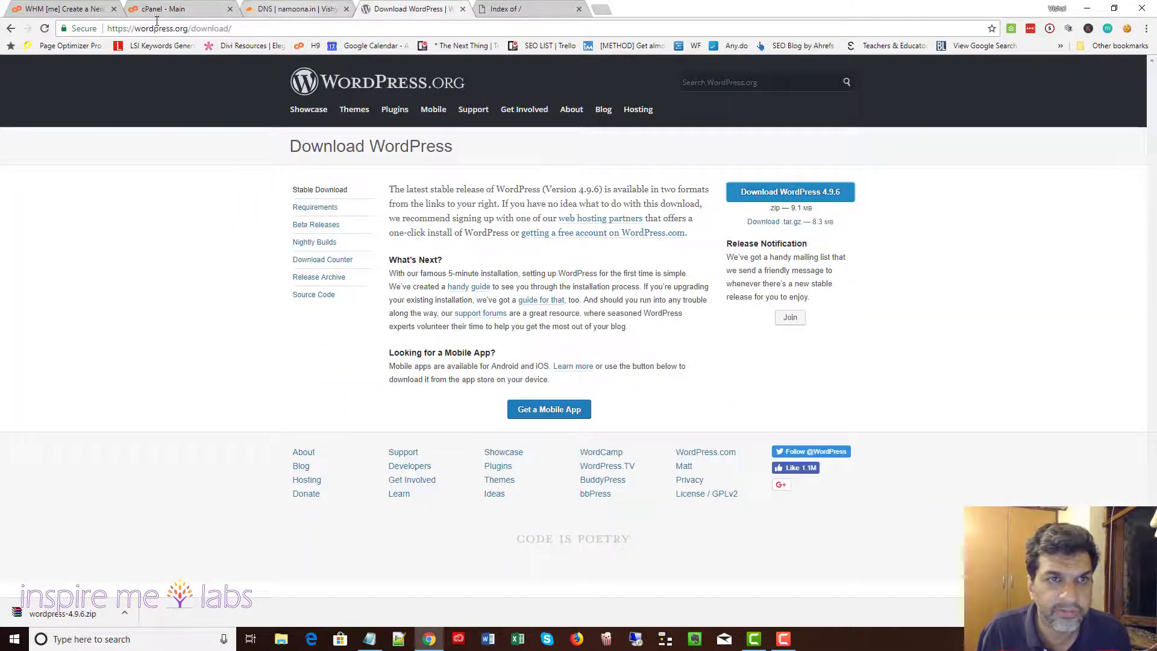
pyautogui.click(269, 10)
pyautogui.click(187, 10)
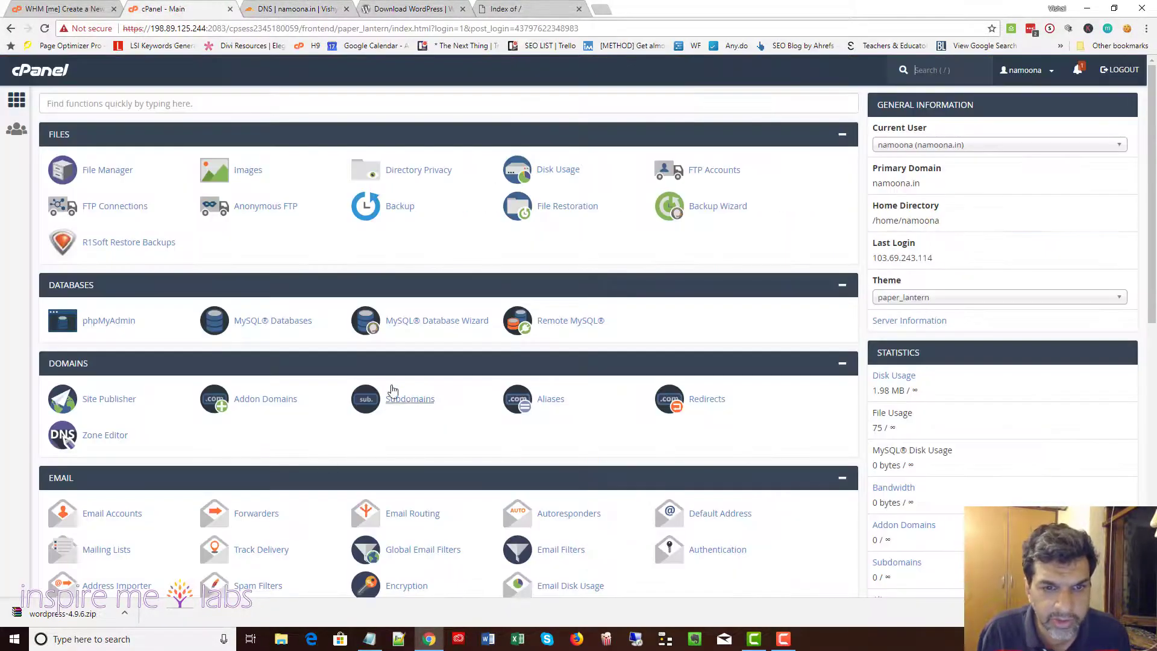
# Create the namoona_mydb database in the MySQL Wizard and paste its name into a note.
pyautogui.click(404, 326)
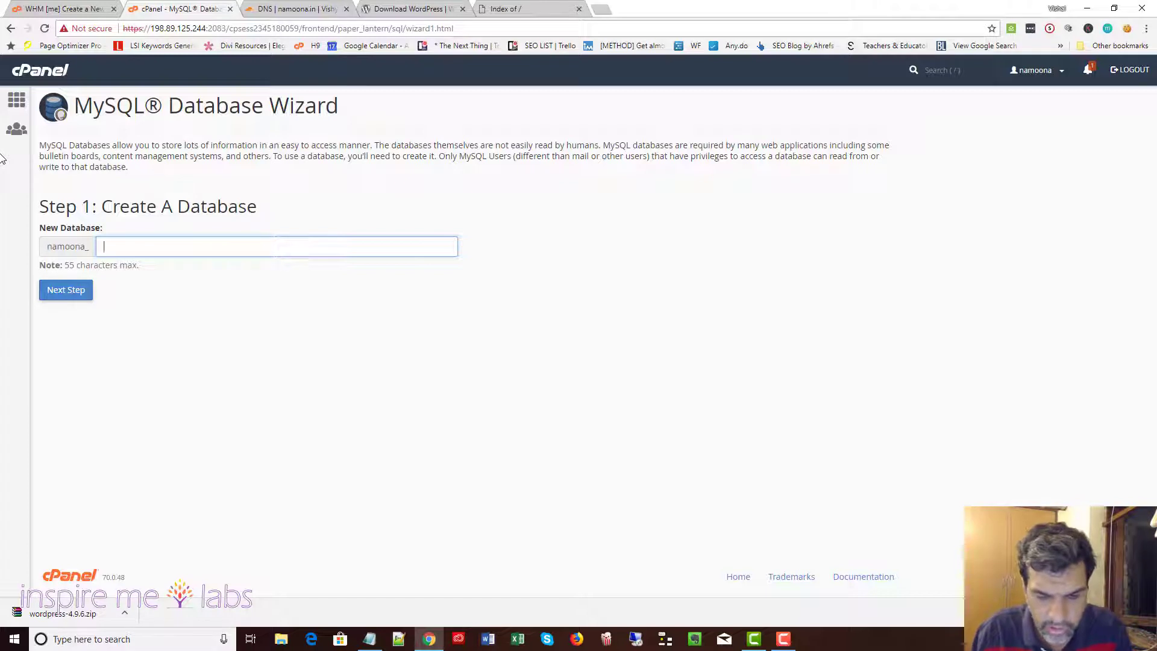
pyautogui.write('mydb')
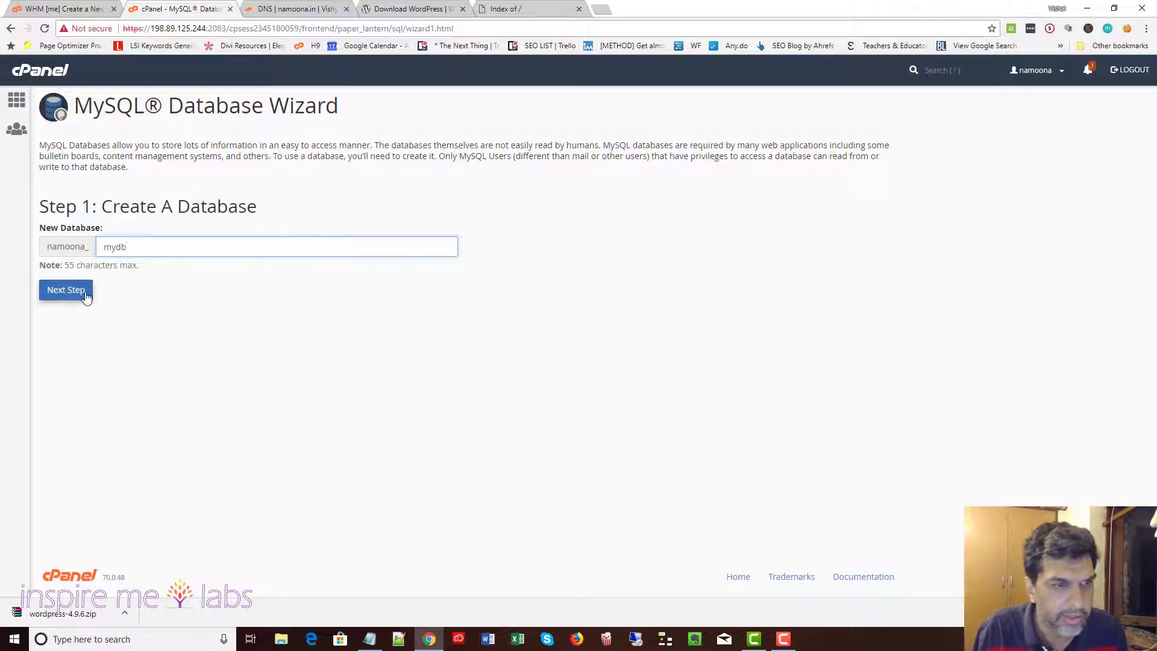
pyautogui.click(67, 291)
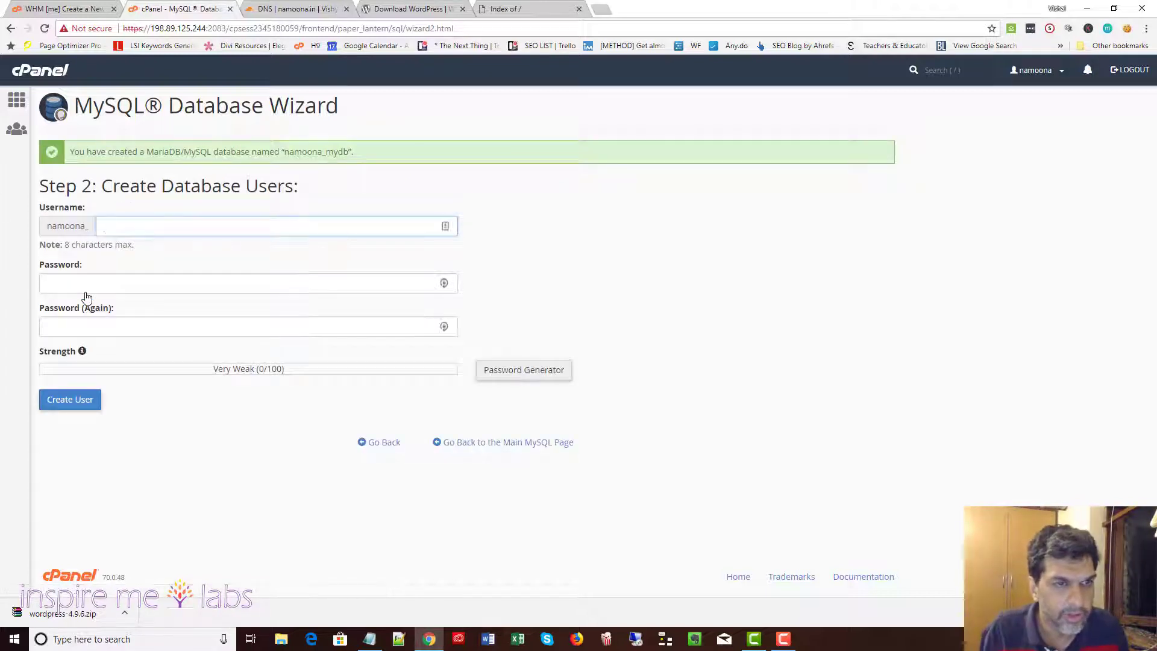
pyautogui.moveTo(285, 152); pyautogui.dragTo(346, 153)
pyautogui.hotkey('ctrl', 'c')
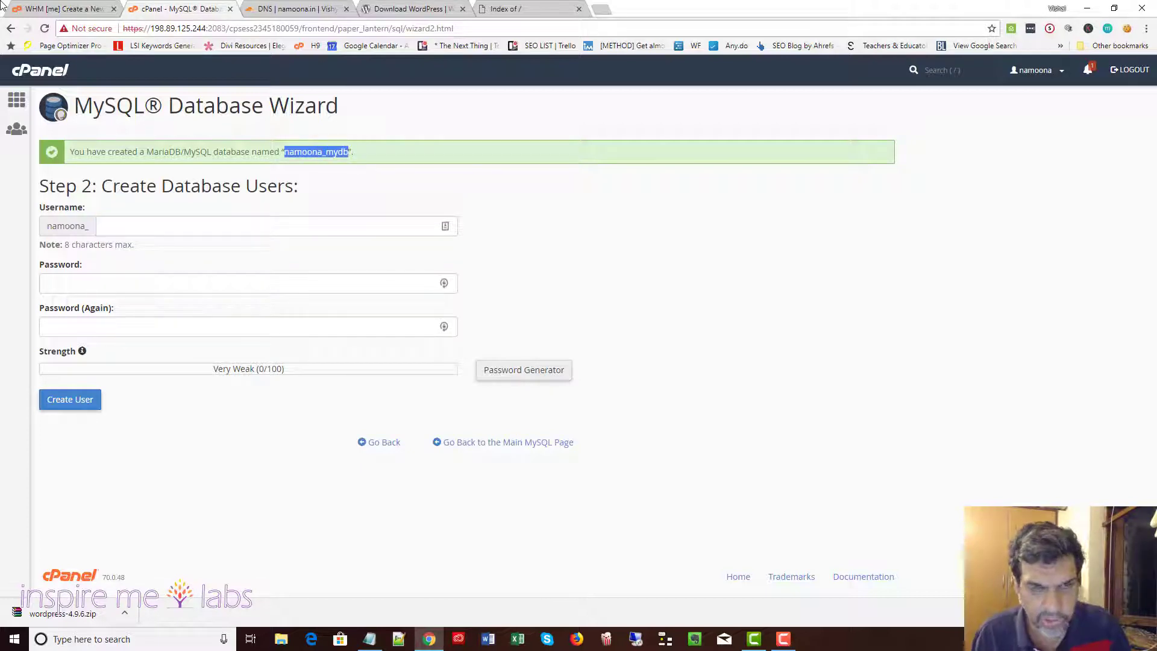
pyautogui.click(369, 639)
pyautogui.hotkey('ctrl', 'v')
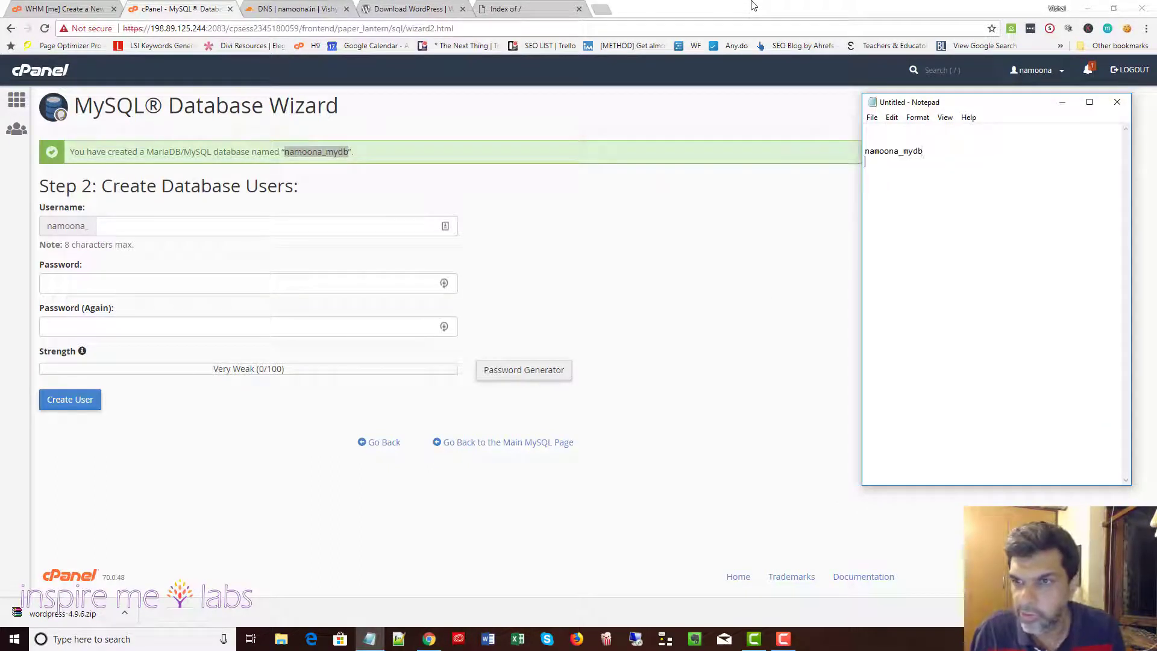
pyautogui.click(456, 186)
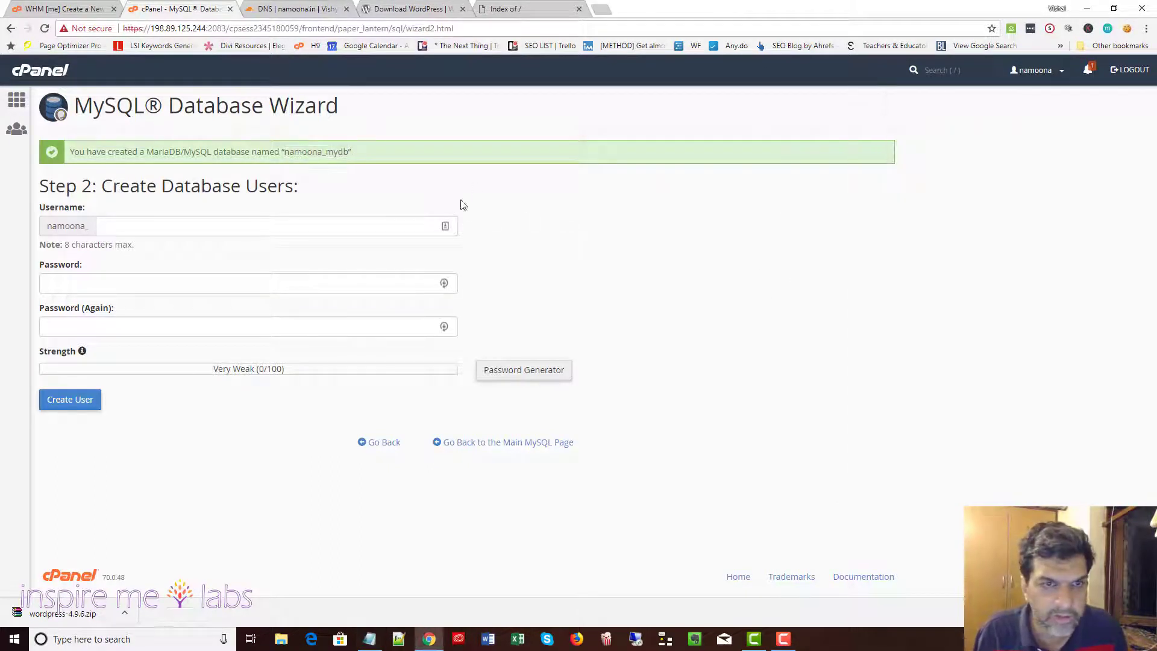
# Create database user 'guy' with its password entered twice.
pyautogui.click(139, 228)
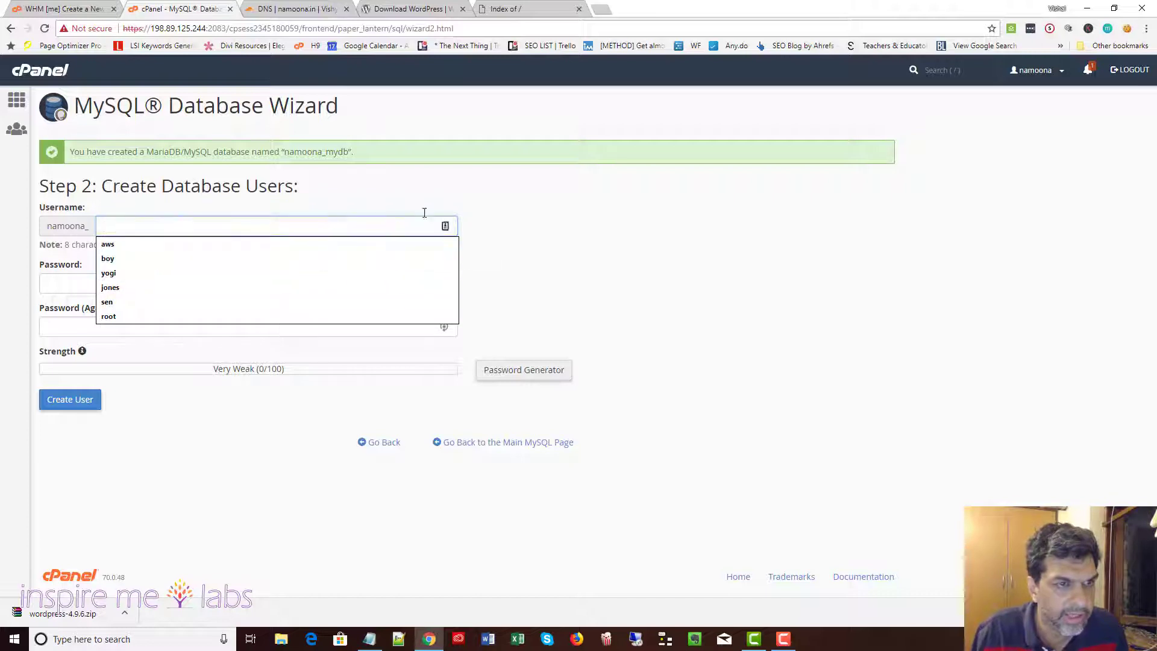
pyautogui.click(632, 215)
pyautogui.click(161, 232)
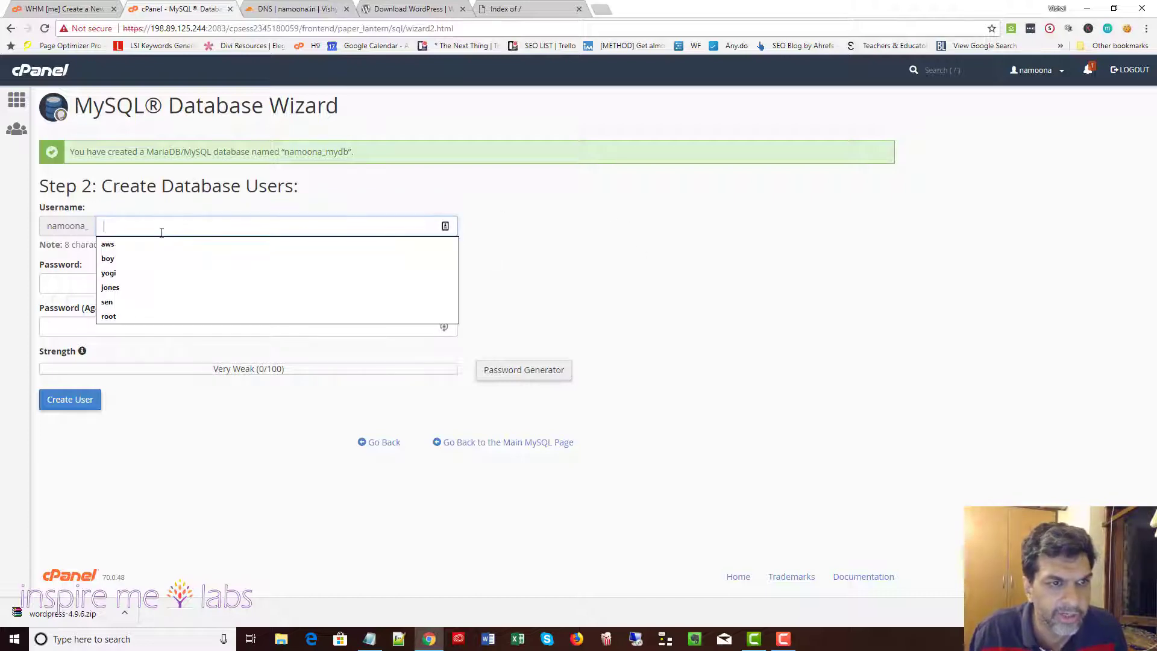
pyautogui.click(444, 185)
pyautogui.click(126, 223)
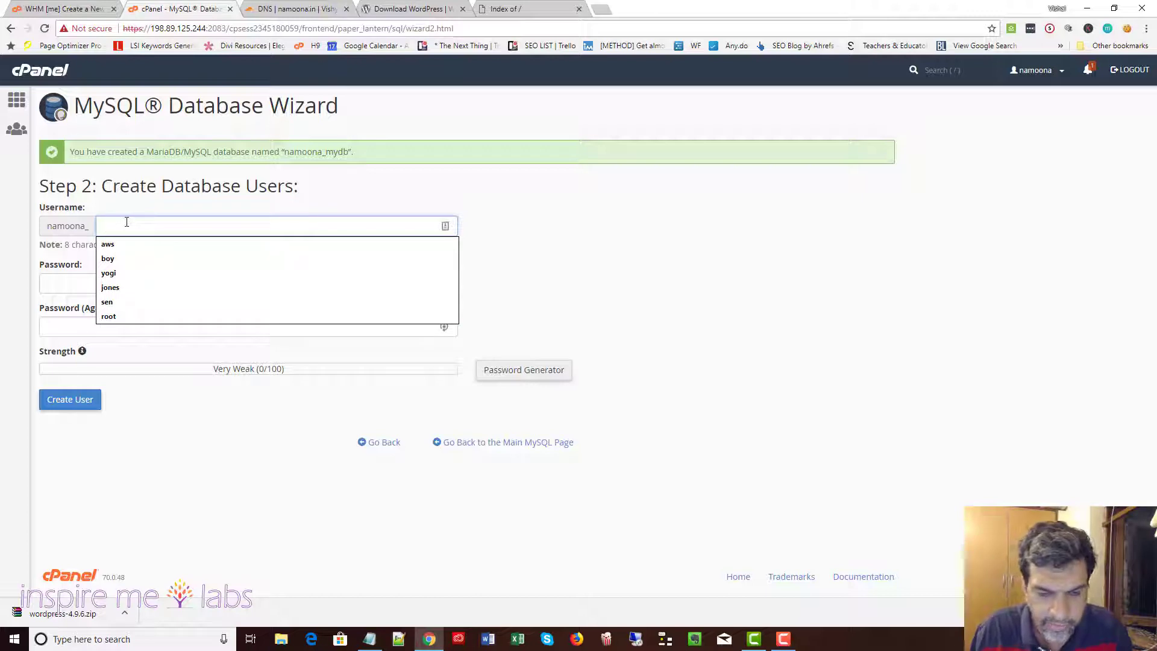
pyautogui.write('guy')
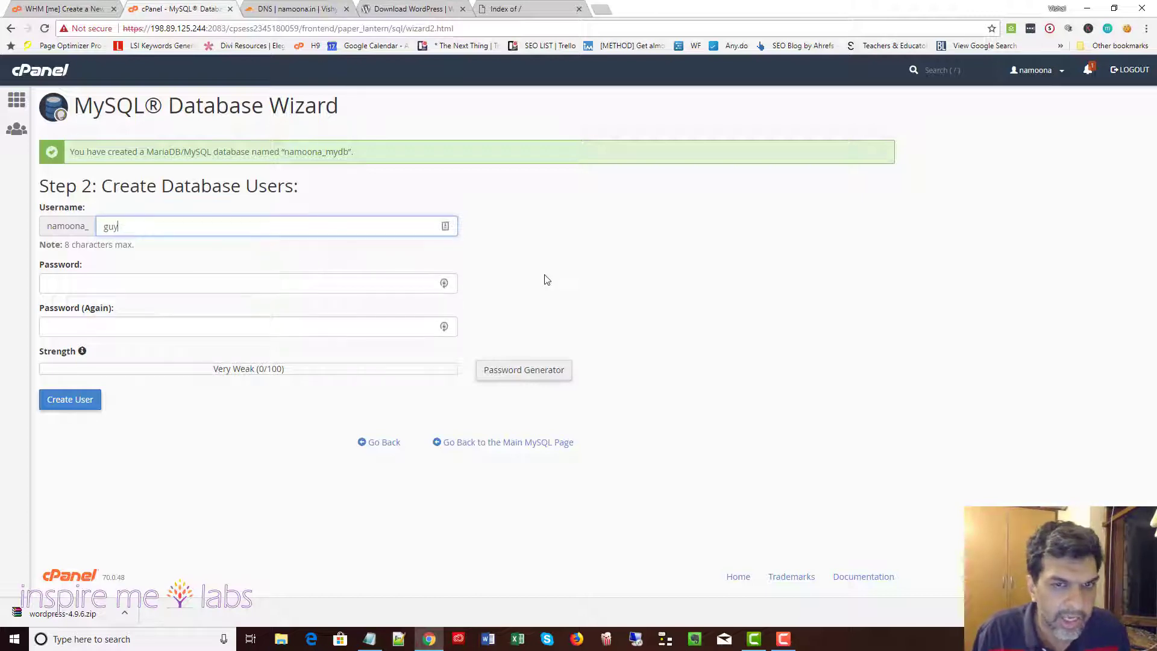
pyautogui.click(51, 288)
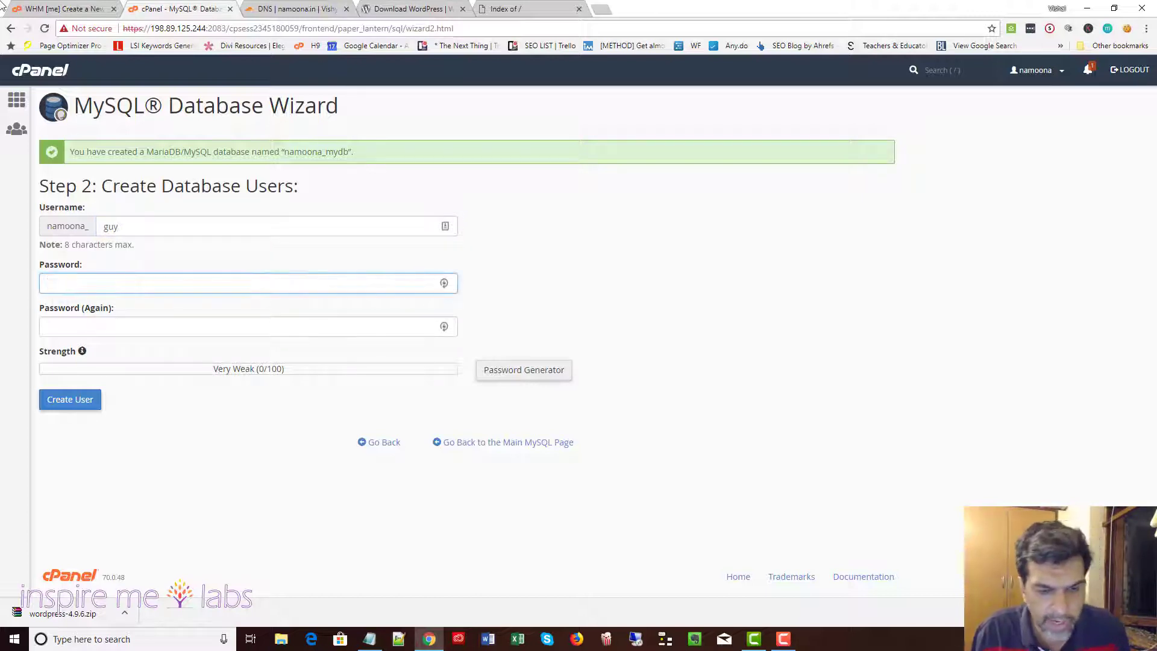
pyautogui.write('n••••')
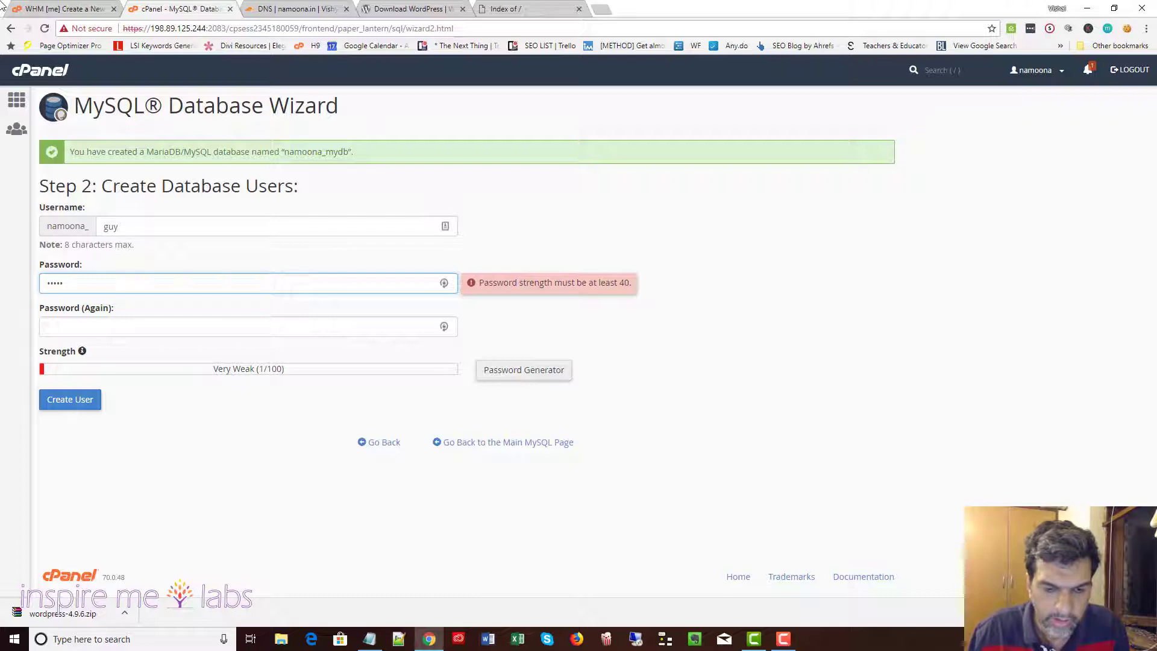
pyautogui.write('••')
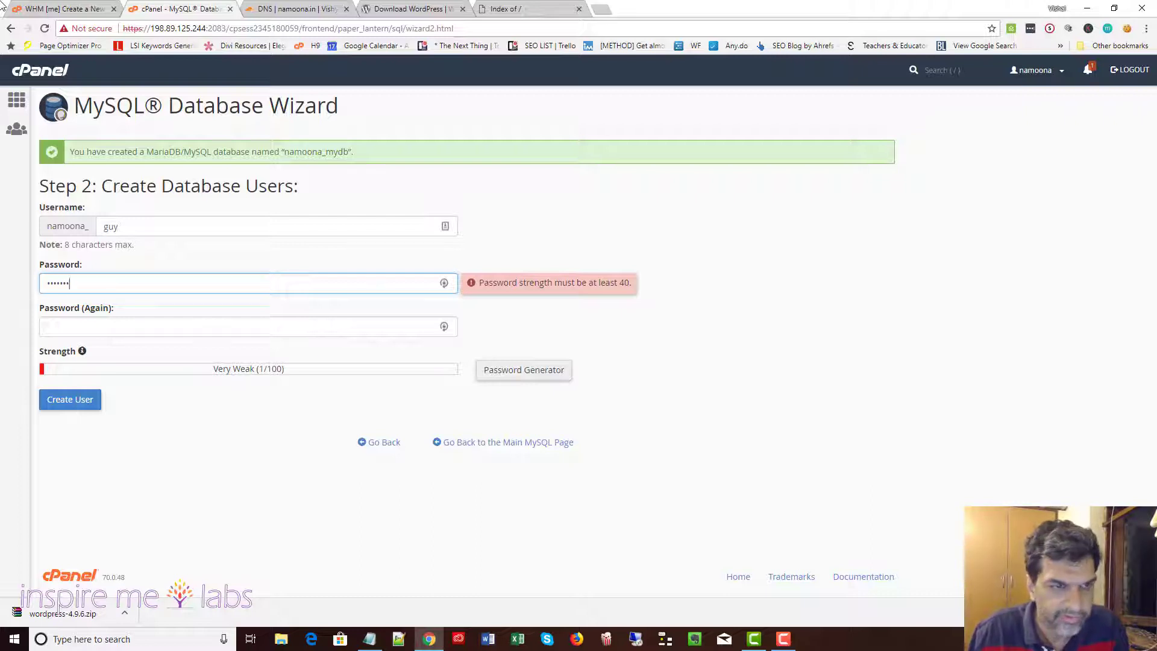
pyautogui.write('•')
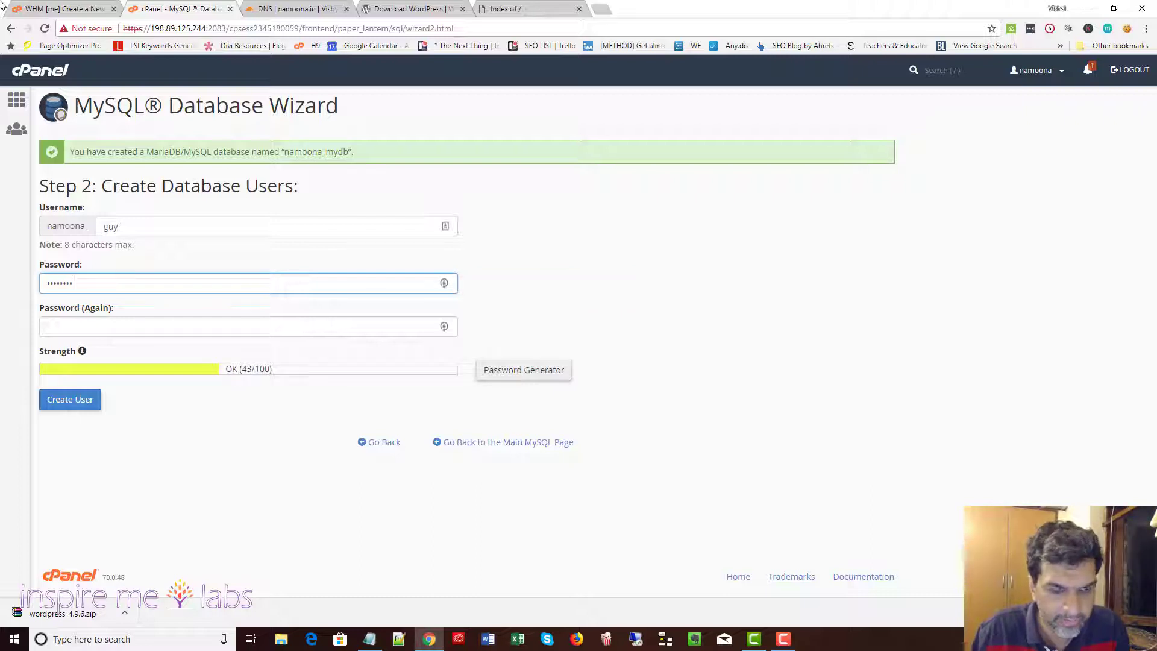
pyautogui.press('Tab')
pyautogui.write('•••')
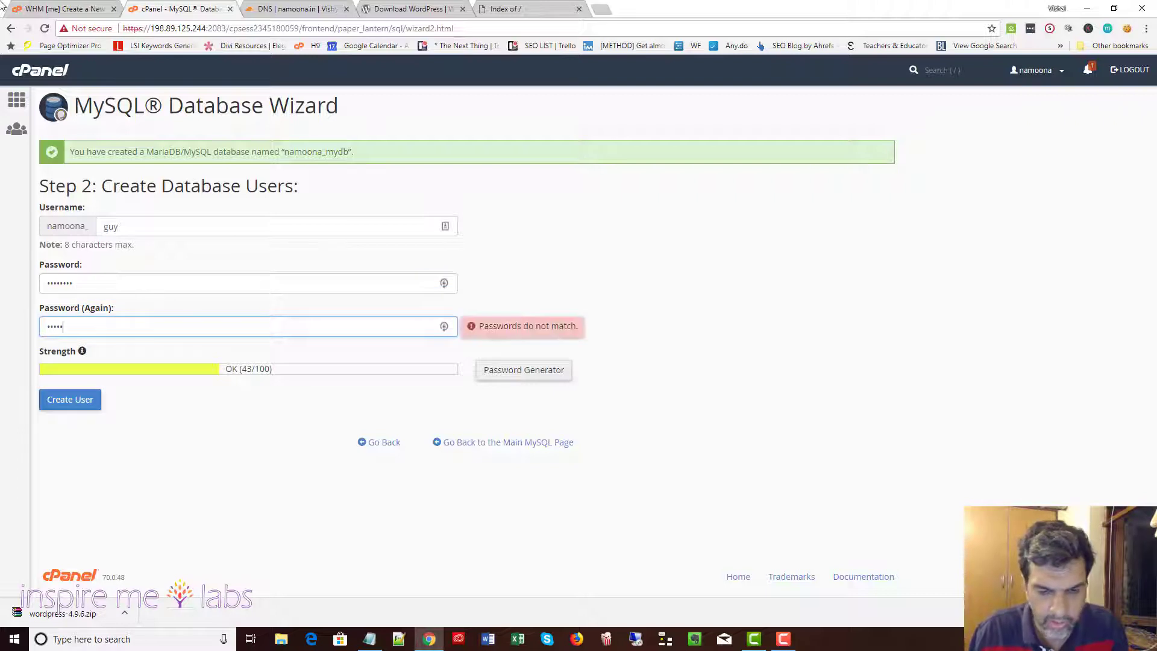
pyautogui.write('••')
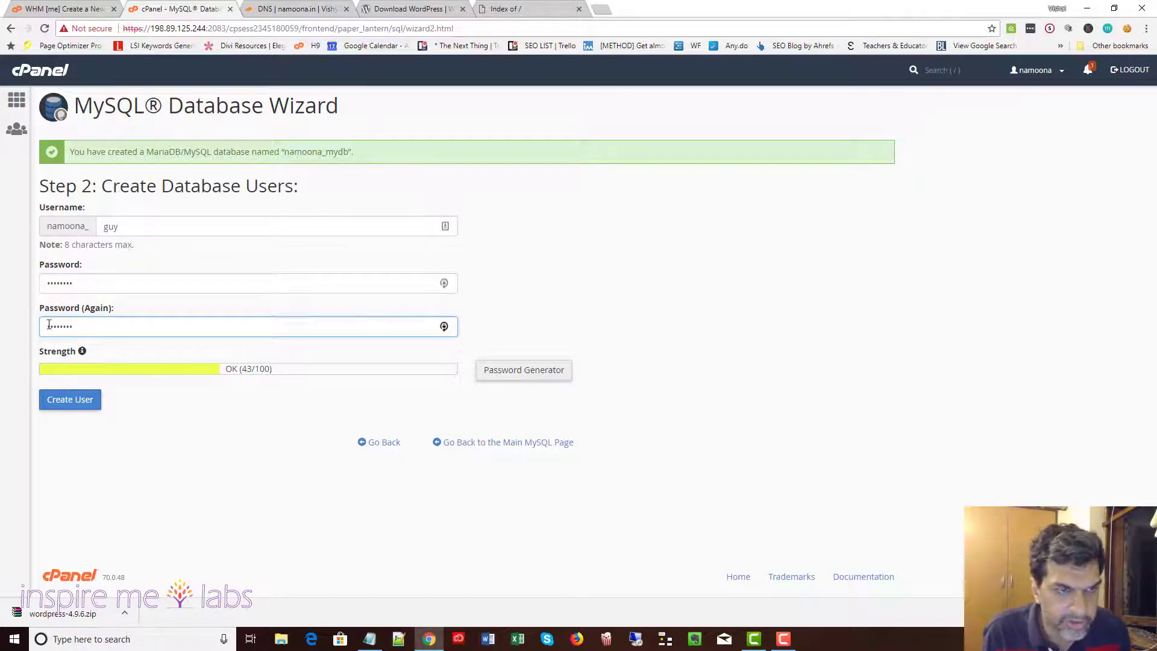
pyautogui.click(65, 400)
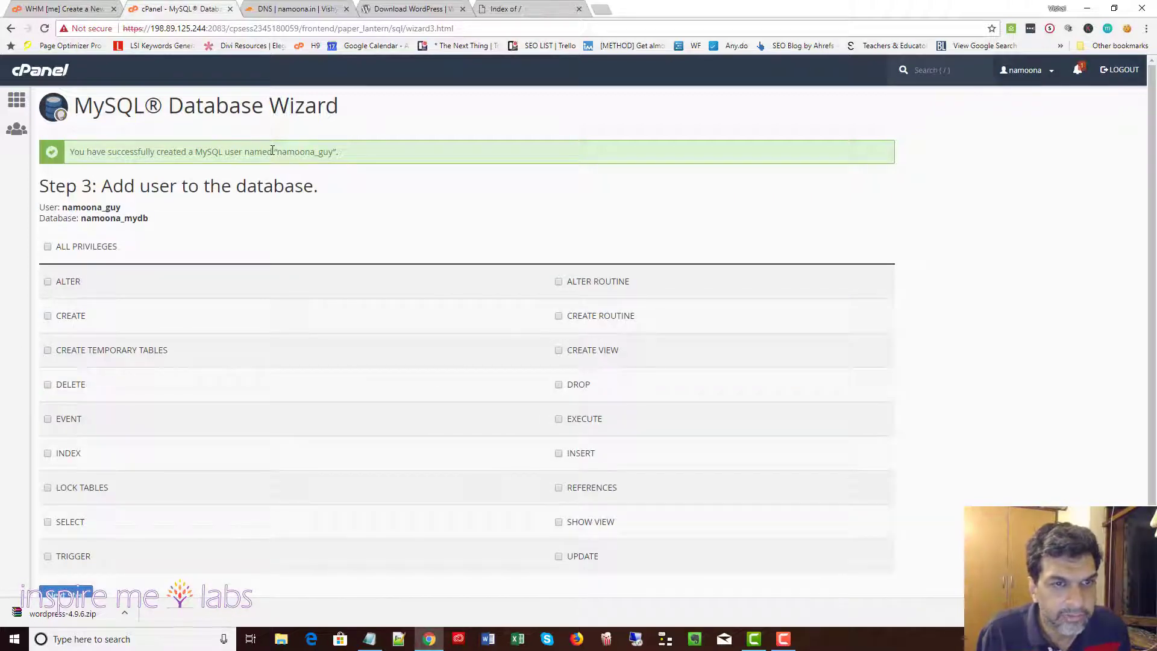
# Record the new database username and password in the Notepad note.
pyautogui.moveTo(277, 151); pyautogui.dragTo(336, 150)
pyautogui.hotkey('ctrl', 'c')
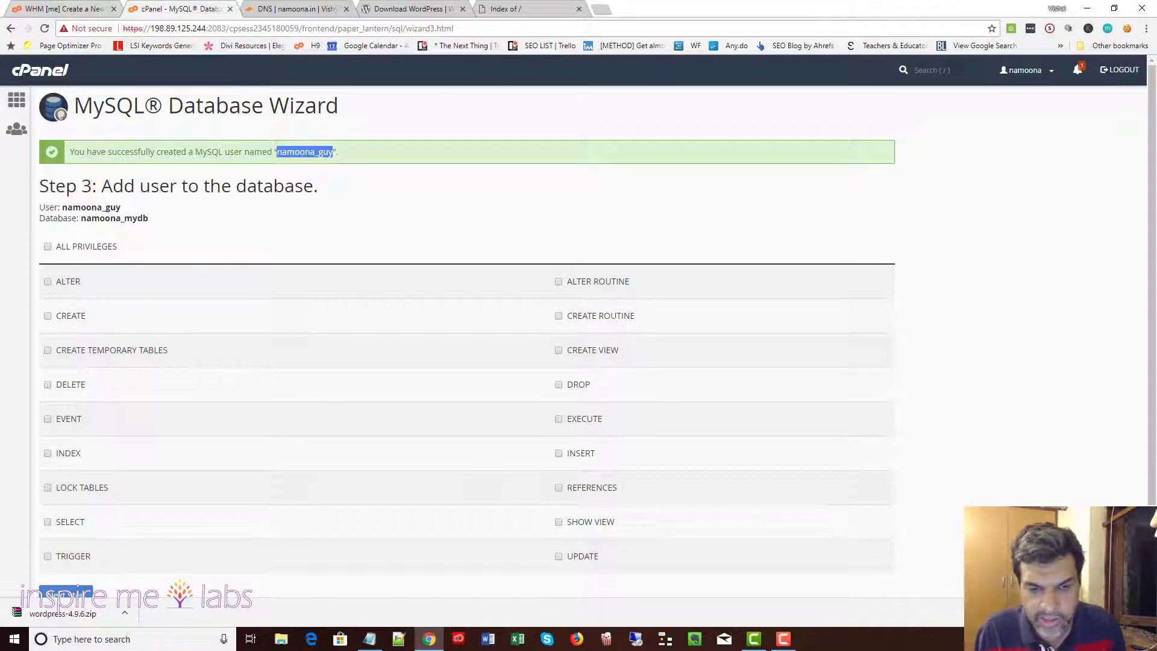
pyautogui.click(370, 639)
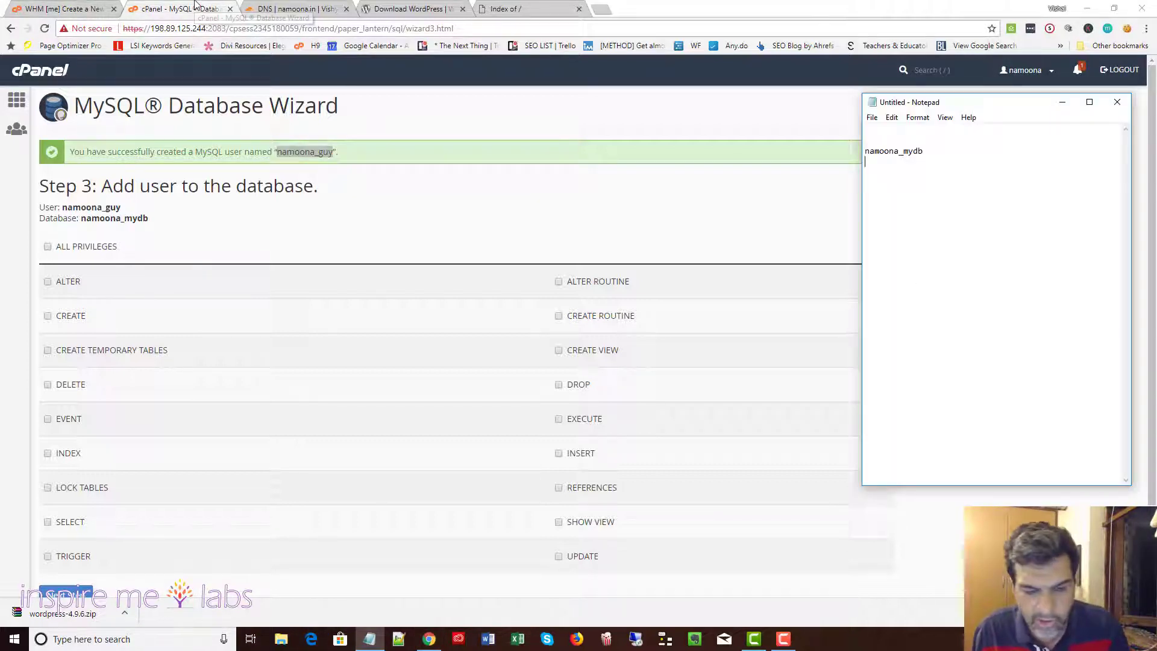
pyautogui.hotkey('ctrl', 'v')
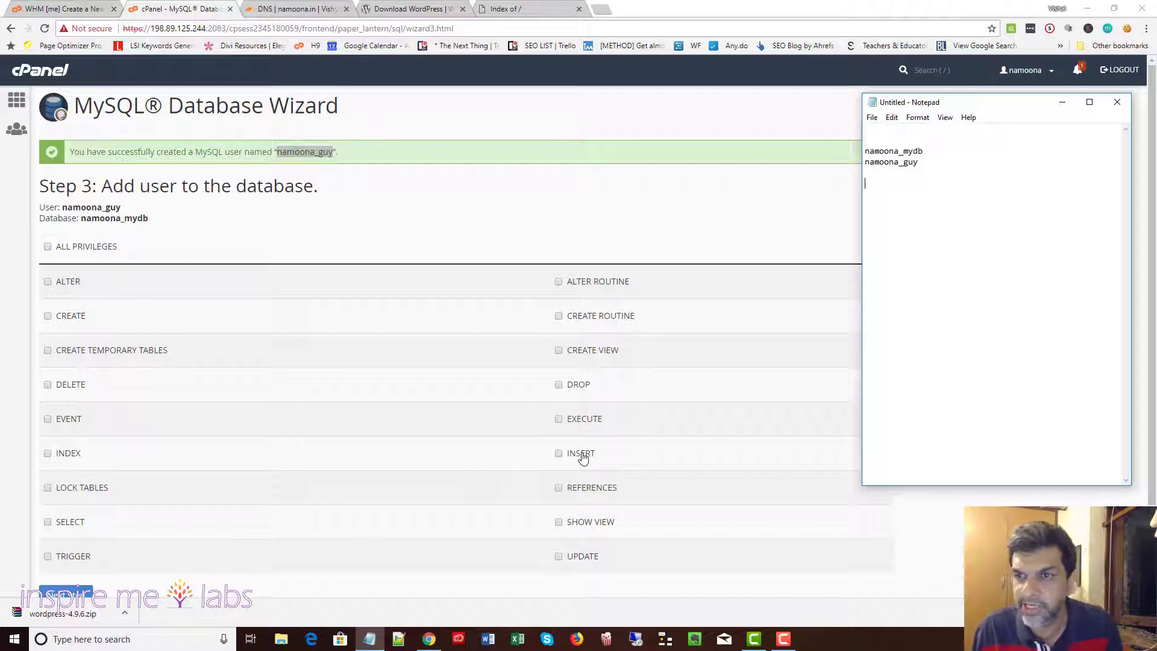
pyautogui.click(377, 247)
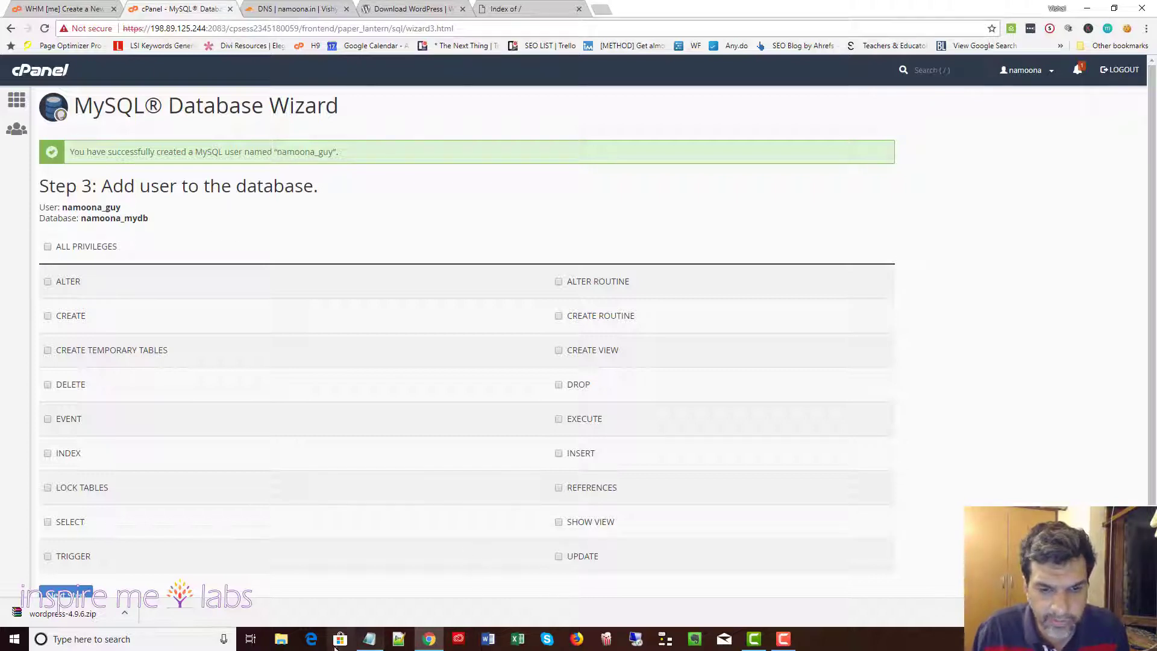
pyautogui.click(369, 639)
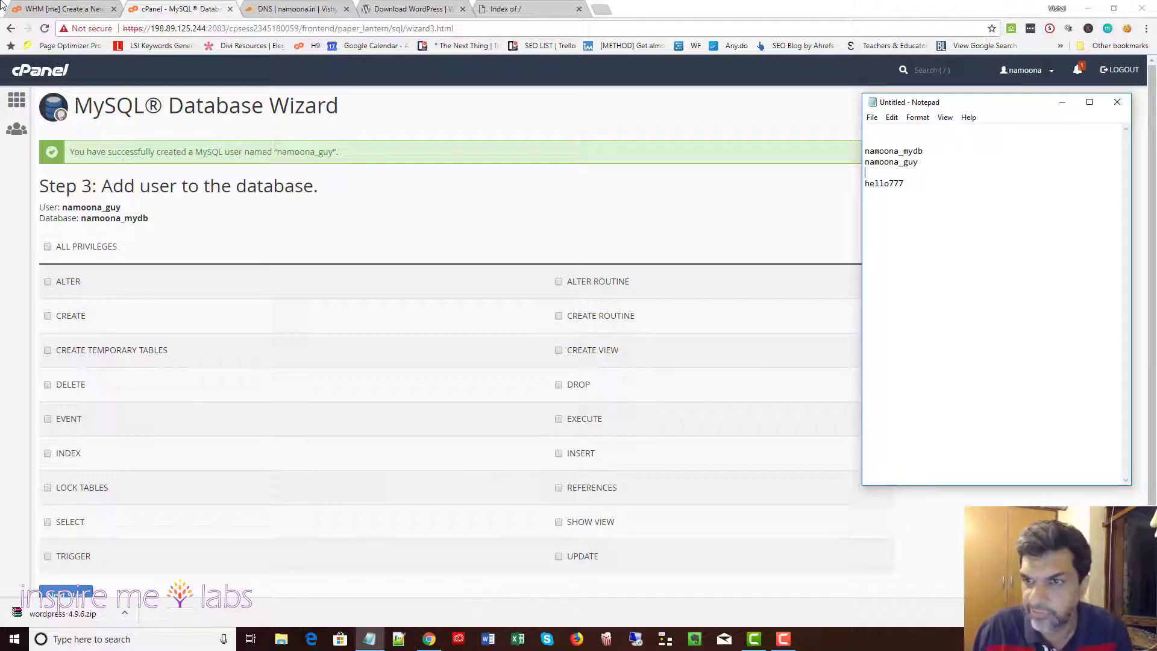
pyautogui.press('Delete')
pyautogui.press('Return')
pyautogui.press('Down')
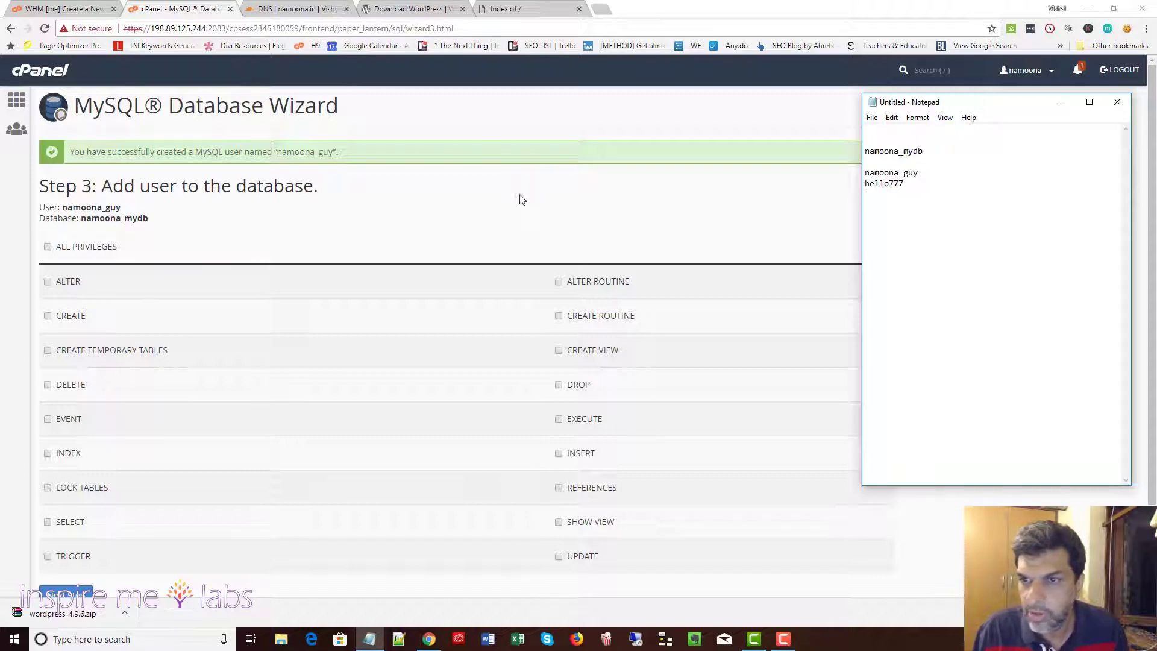
# Grant the user ALL PRIVILEGES on namoona_mydb and submit.
pyautogui.click(332, 215)
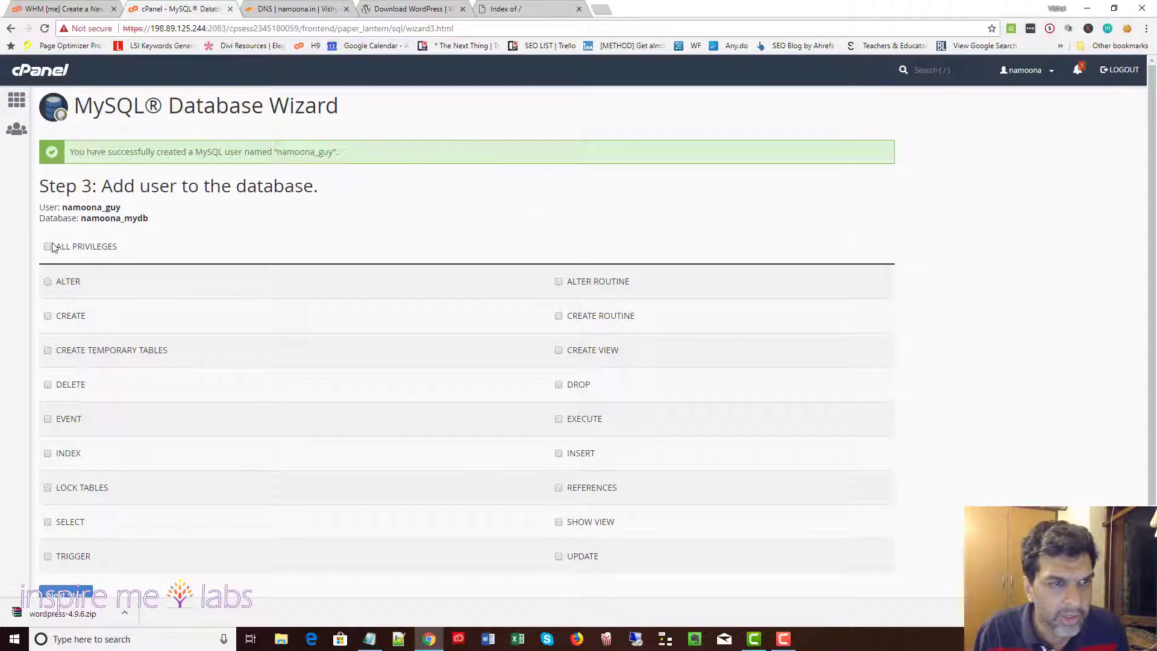
pyautogui.scroll(-2, 362, 384)
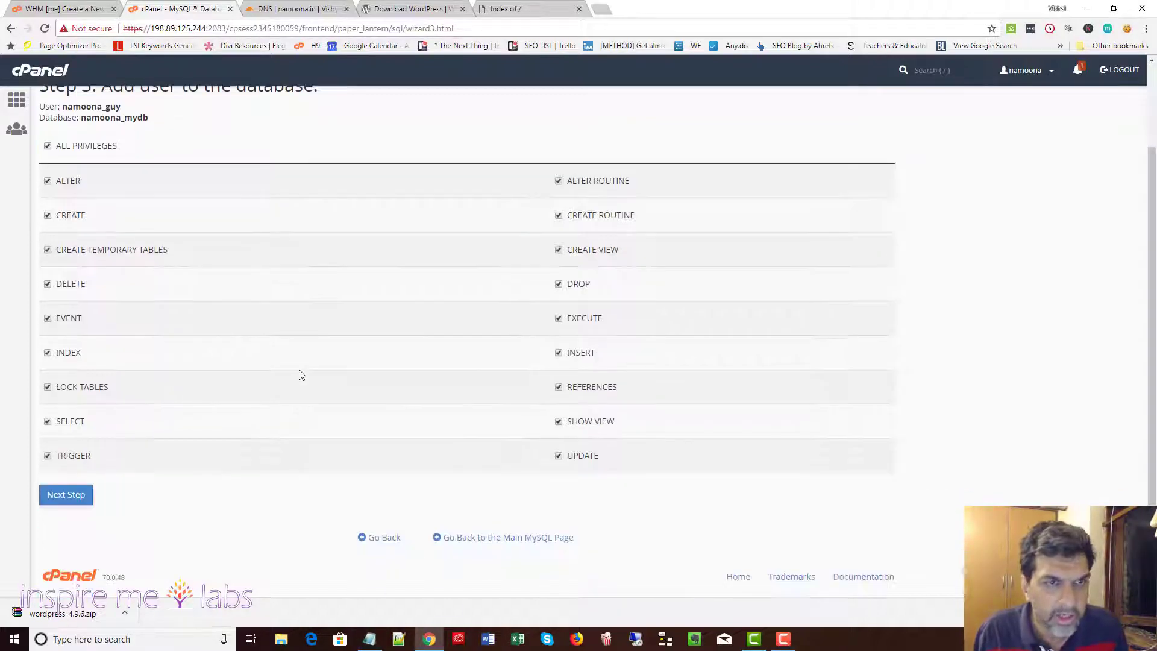
pyautogui.click(56, 496)
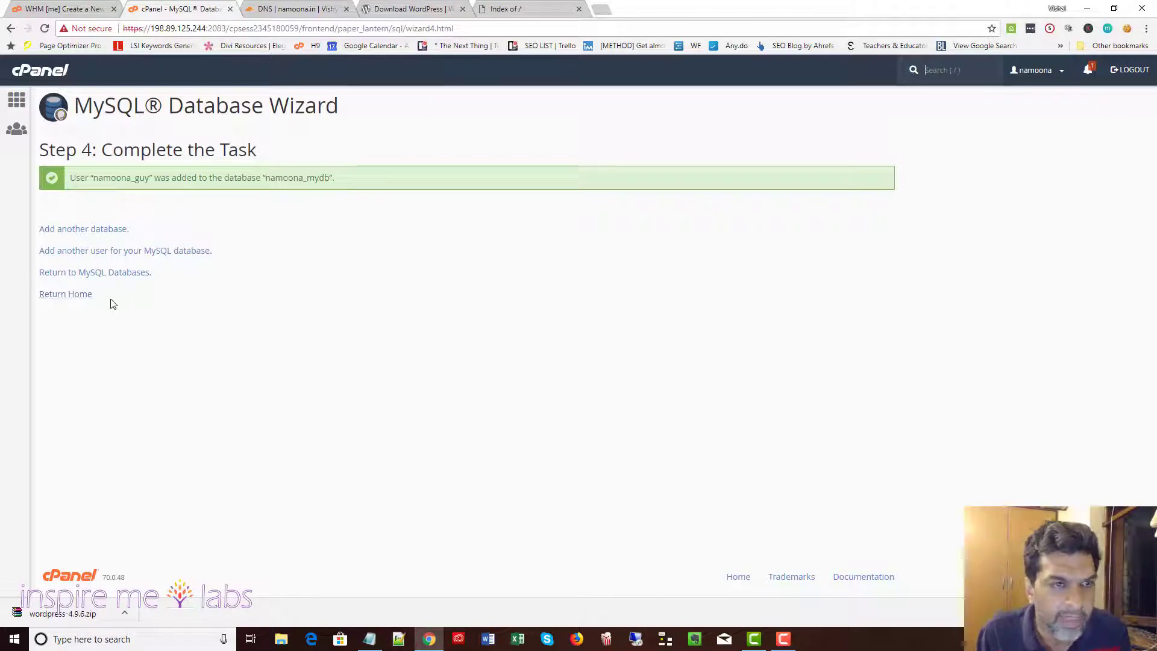
# Open File Manager from the cPanel home page.
pyautogui.click(17, 102)
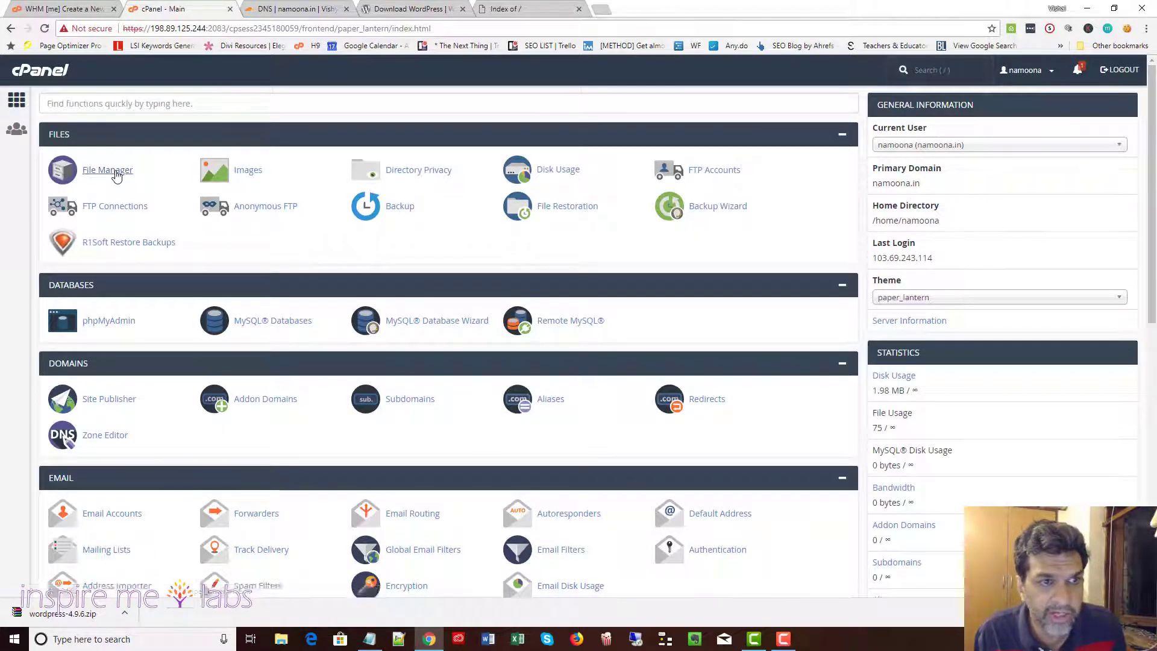
pyautogui.click(107, 169)
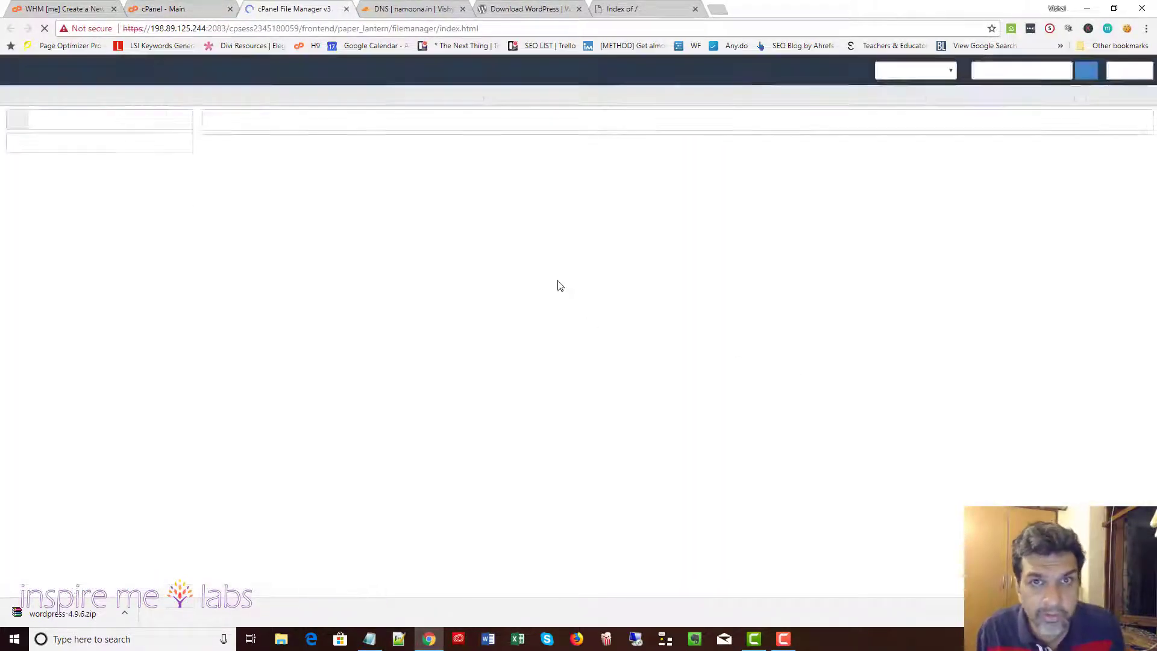
pyautogui.click(480, 7)
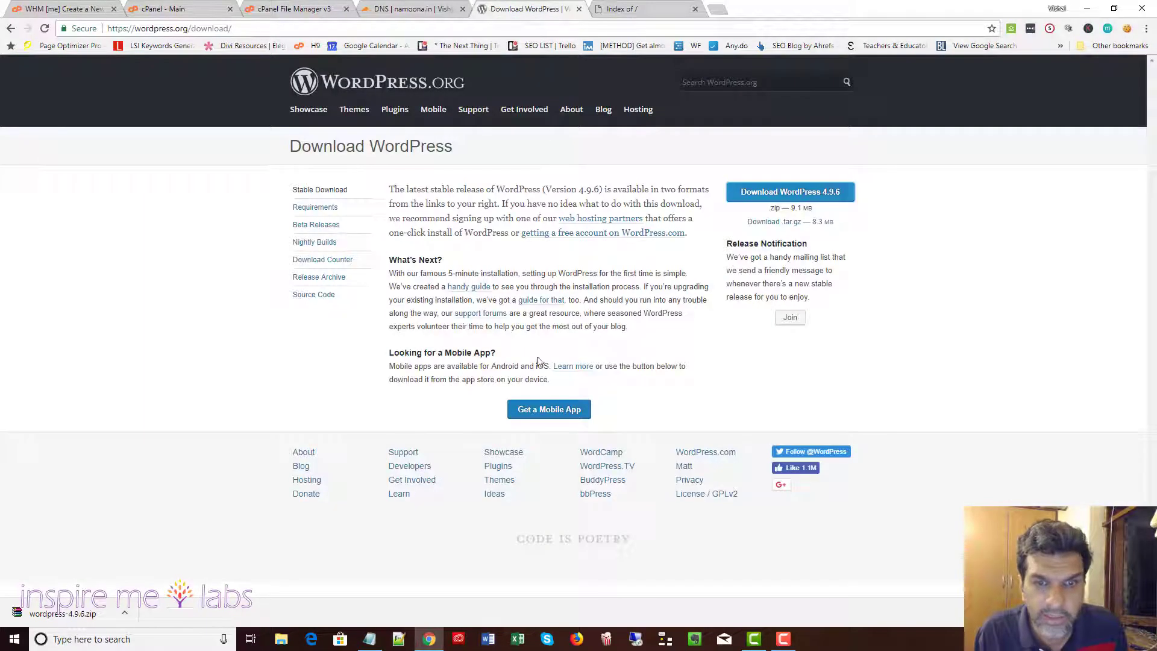
pyautogui.click(401, 8)
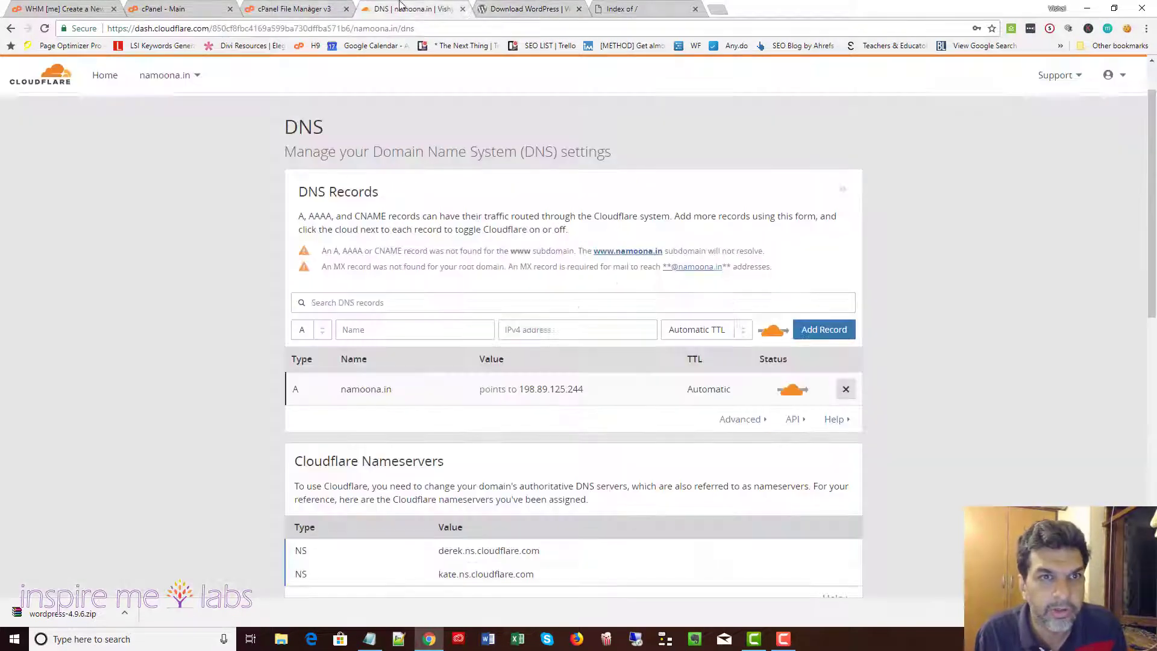
pyautogui.click(289, 9)
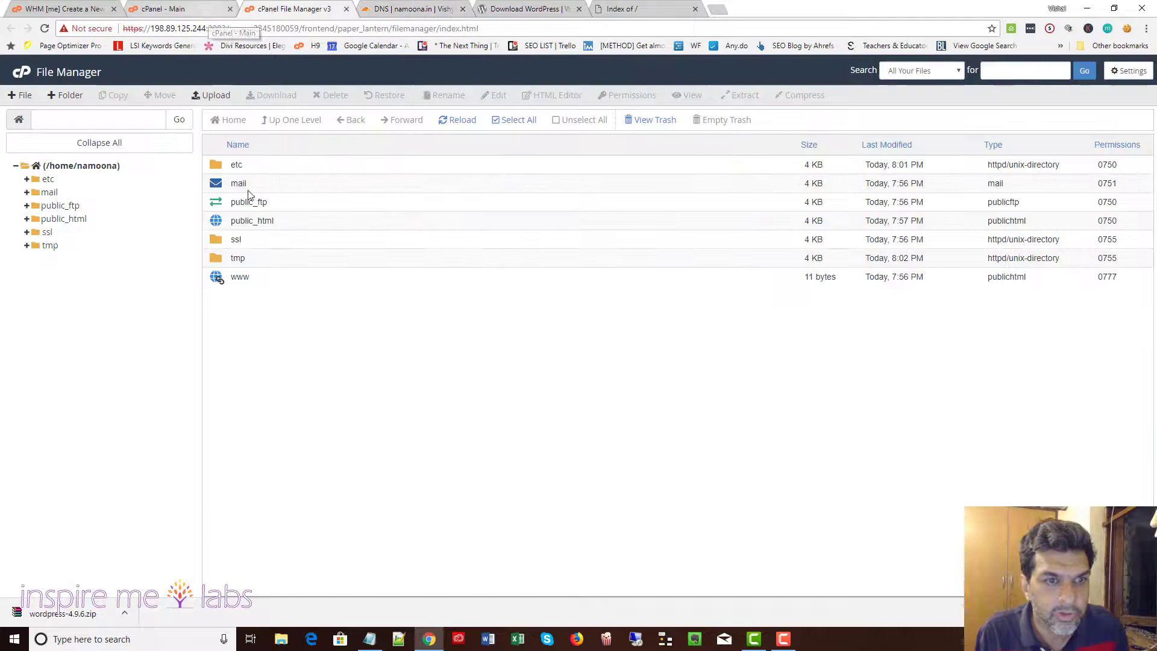
# Browse into public_html, which contains only the cgi-bin folder.
pyautogui.doubleClick(219, 221)
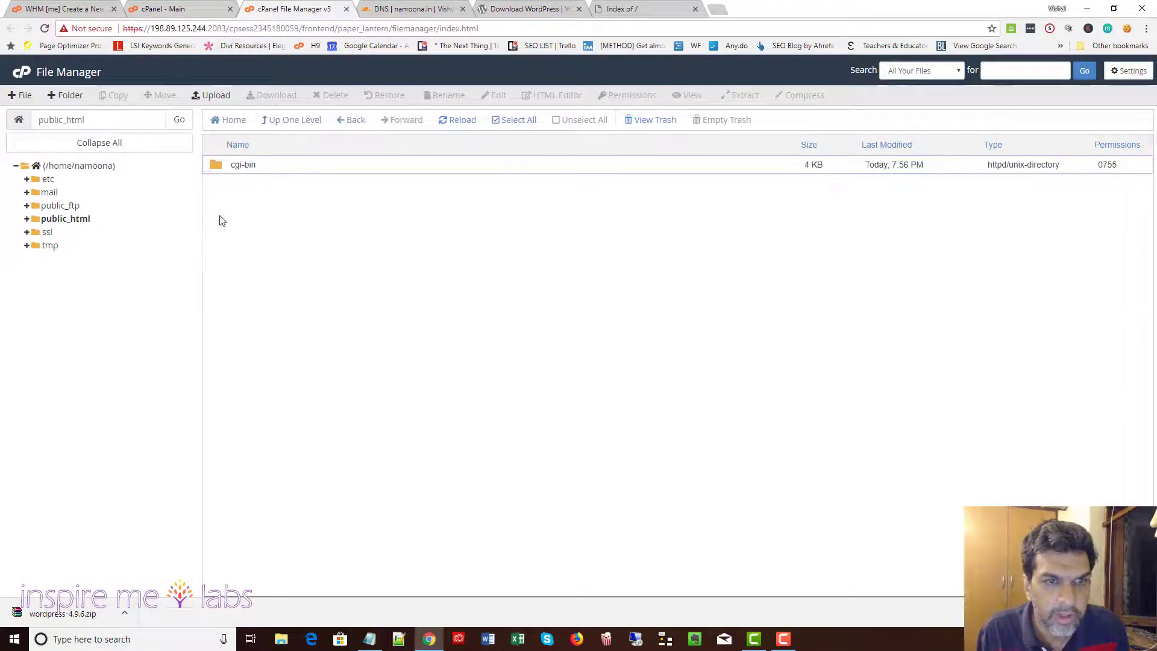
pyautogui.moveTo(59, 613)
pyautogui.mouseDown()
pyautogui.moveTo(480, 388)
pyautogui.moveTo(2, 574)
pyautogui.moveTo(50, 609)
pyautogui.mouseUp()
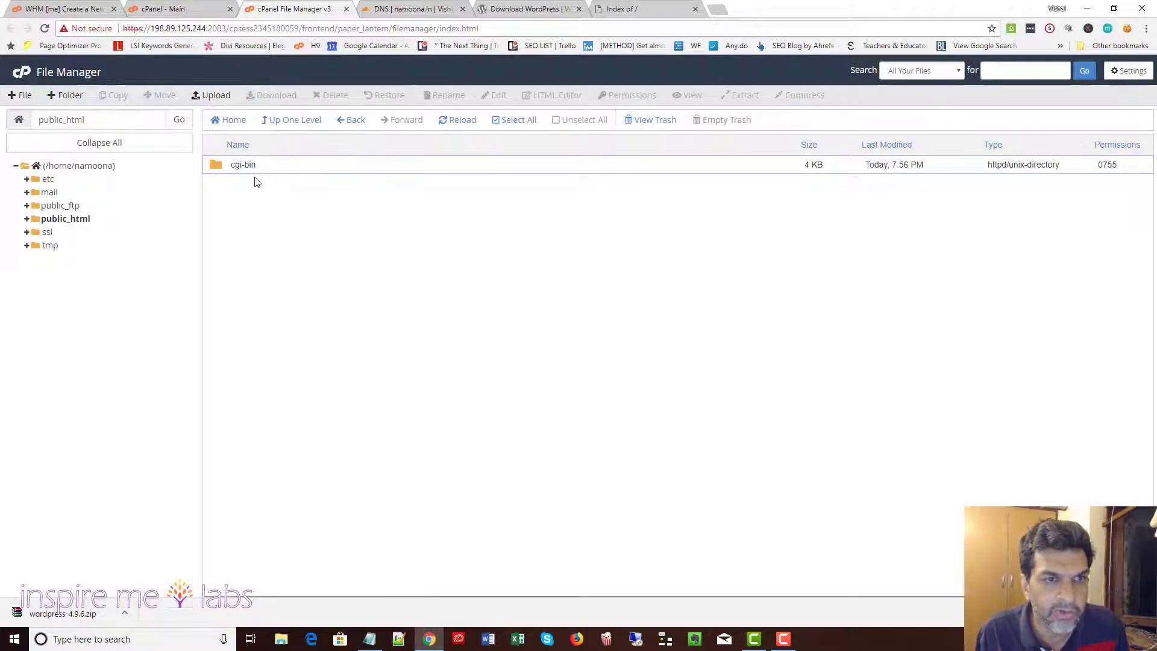
pyautogui.click(274, 123)
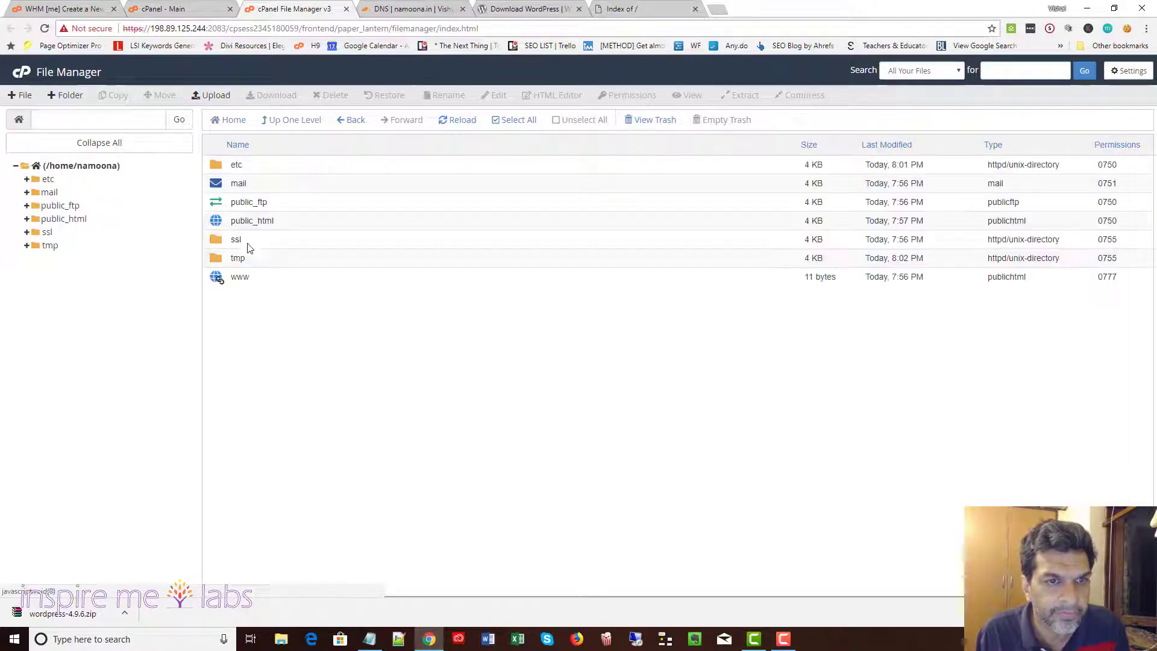
pyautogui.doubleClick(218, 222)
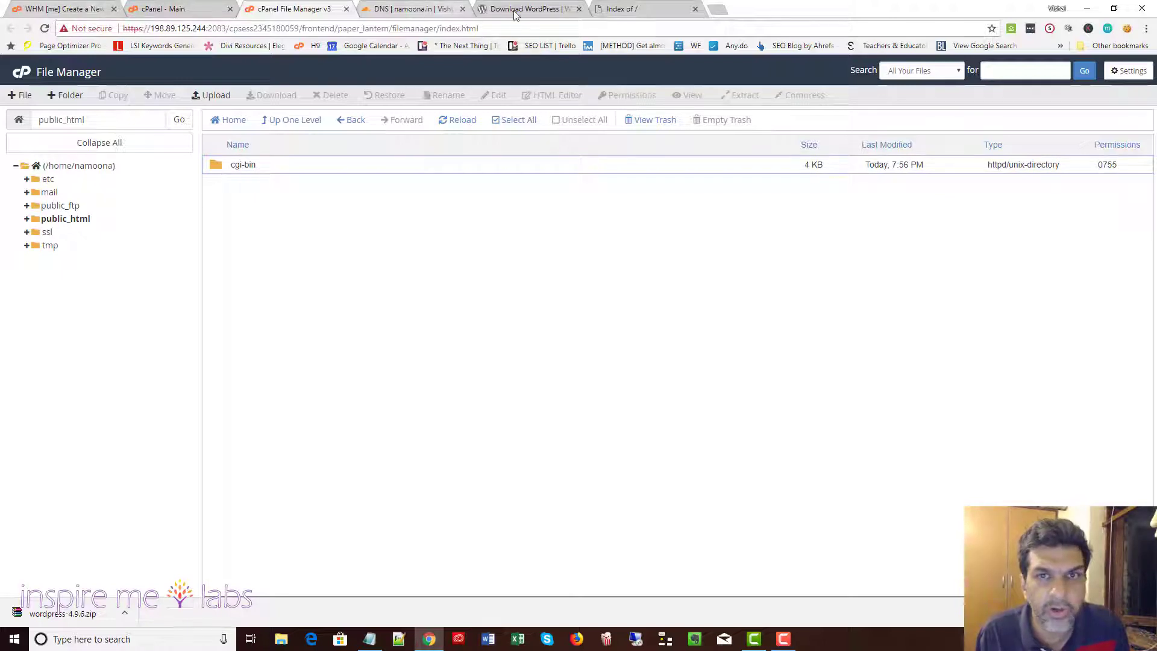
pyautogui.click(623, 11)
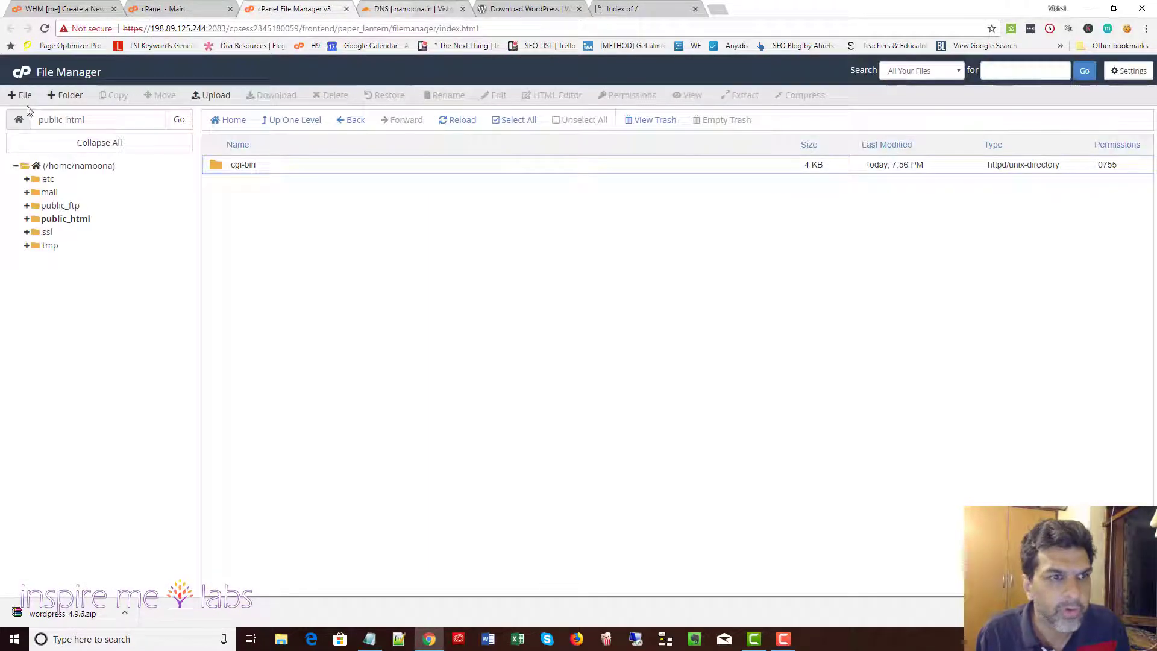
# Upload wordpress-4.9.6.zip (9.06 MB) from the download bar into public_html via File Manager's upload page.
pyautogui.click(209, 99)
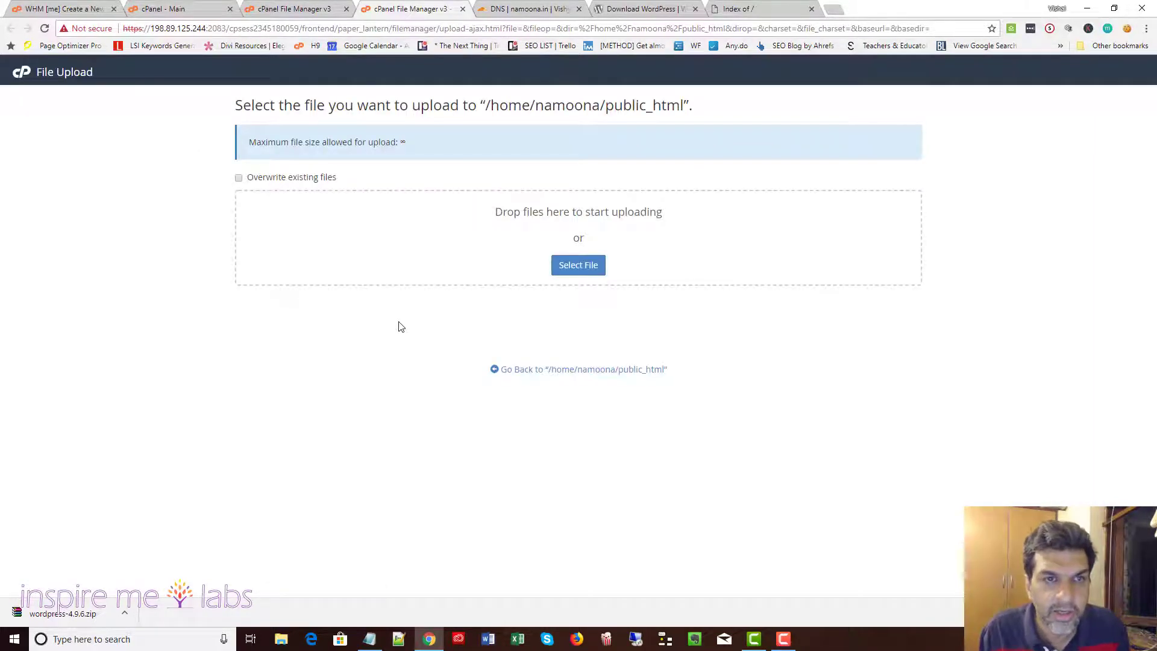
pyautogui.click(272, 15)
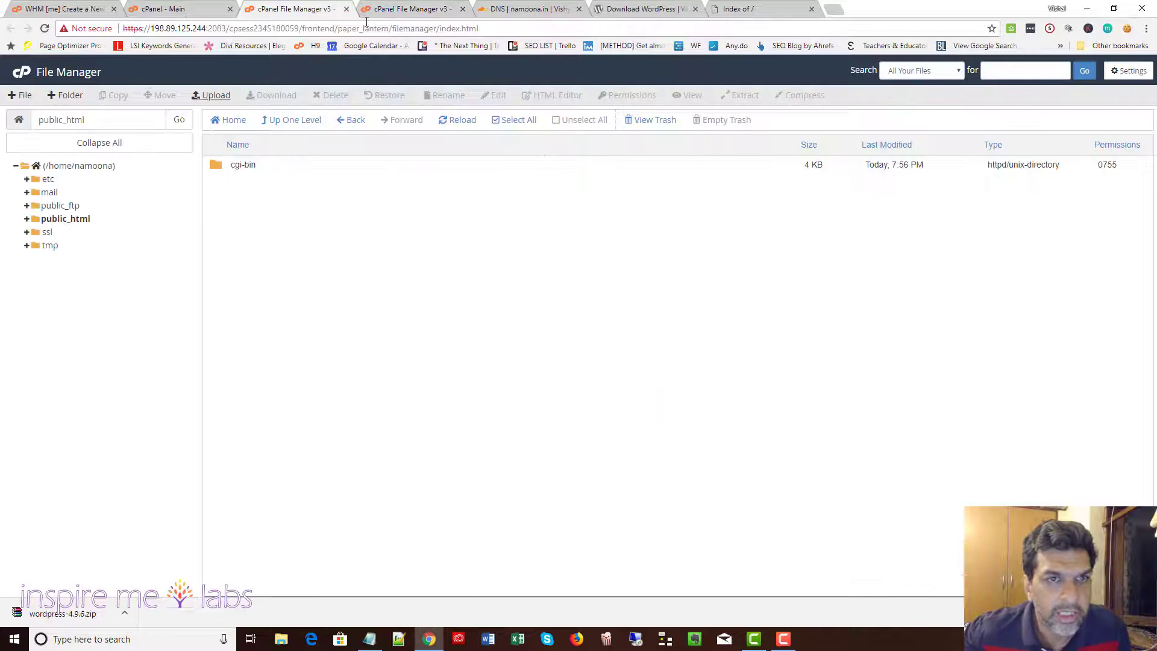
pyautogui.click(175, 9)
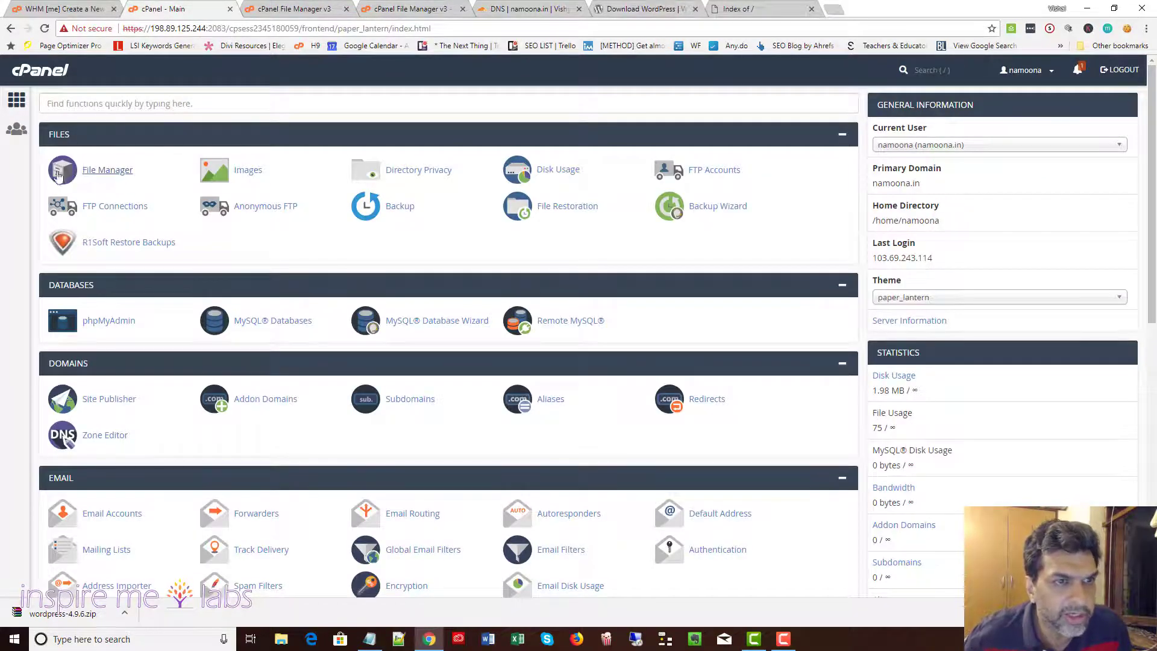
pyautogui.scroll(-5, 586, 331)
pyautogui.scroll(5, 585, 330)
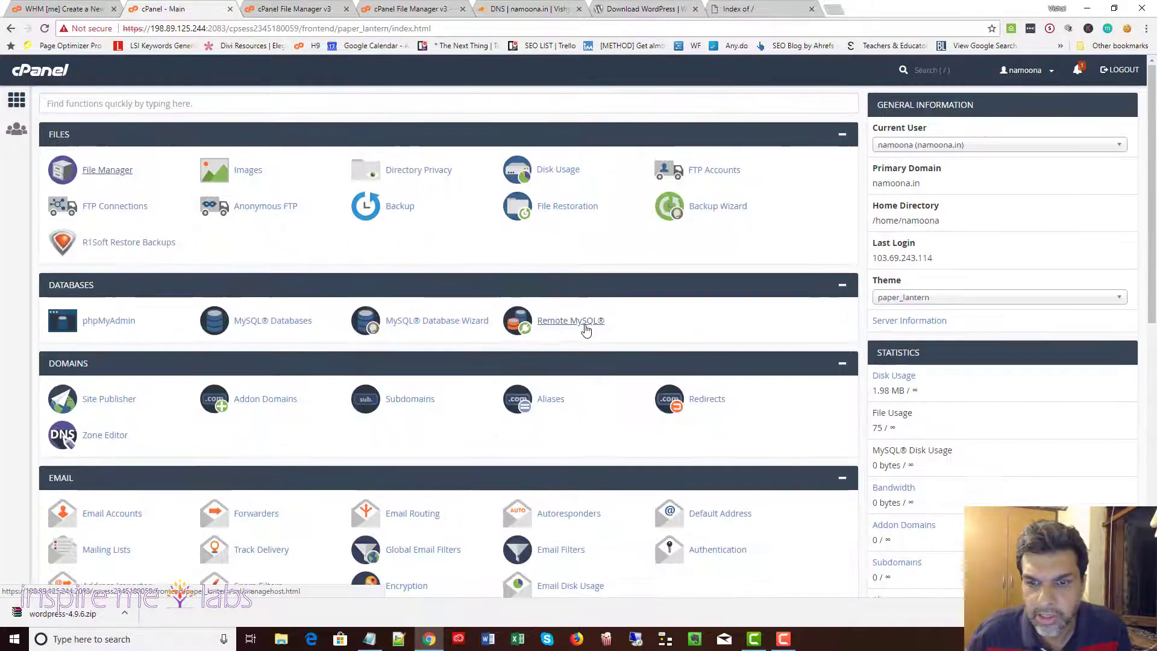
pyautogui.scroll(-9, 586, 330)
pyautogui.scroll(10, 586, 330)
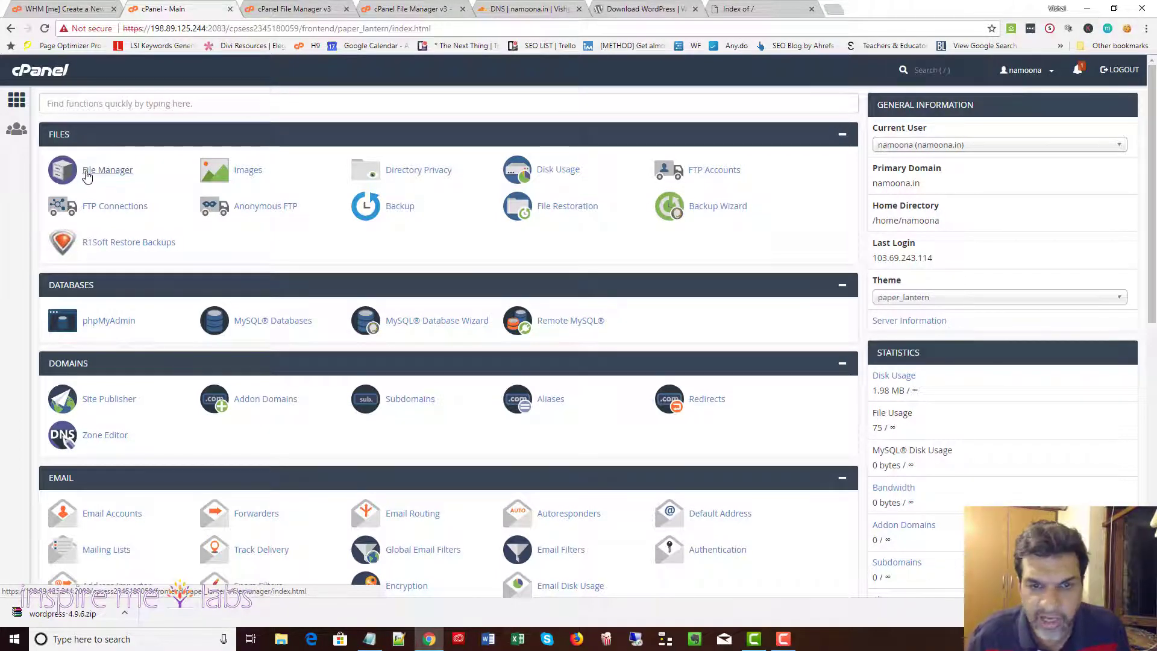
pyautogui.click(317, 12)
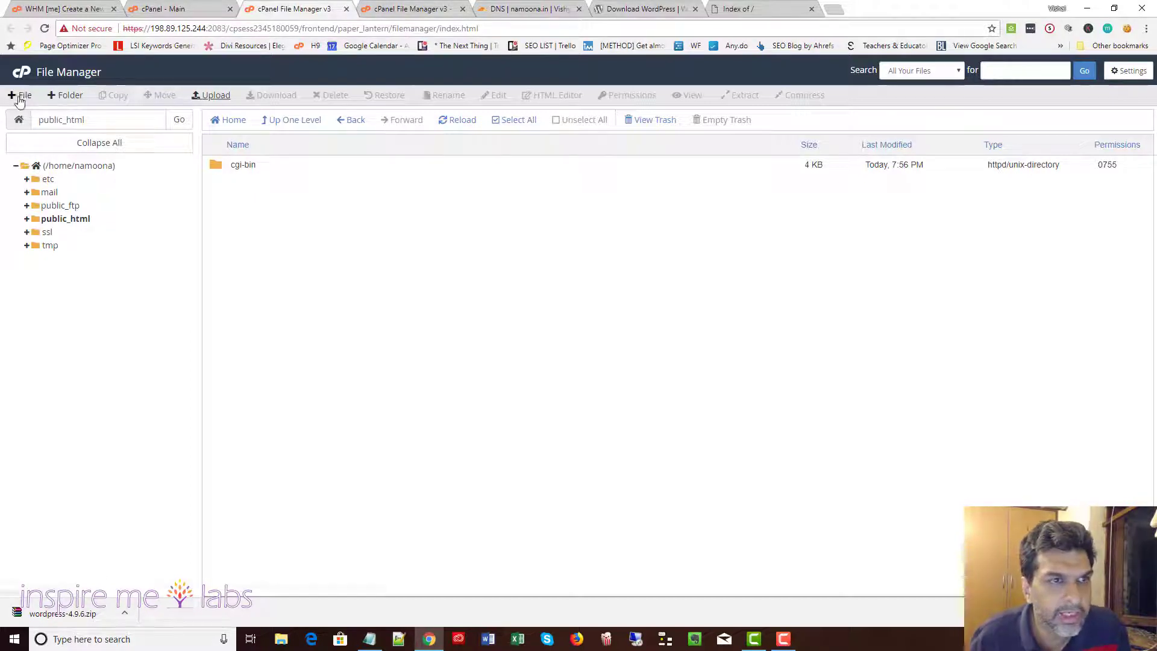
pyautogui.click(226, 97)
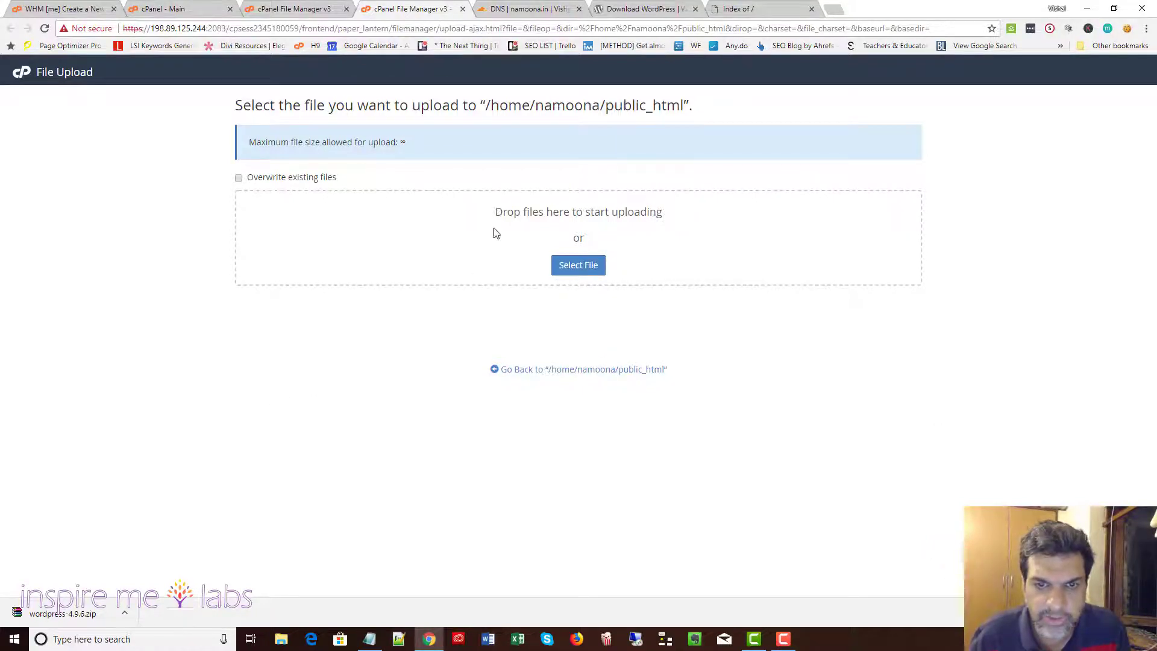
pyautogui.moveTo(60, 614); pyautogui.dragTo(576, 231)
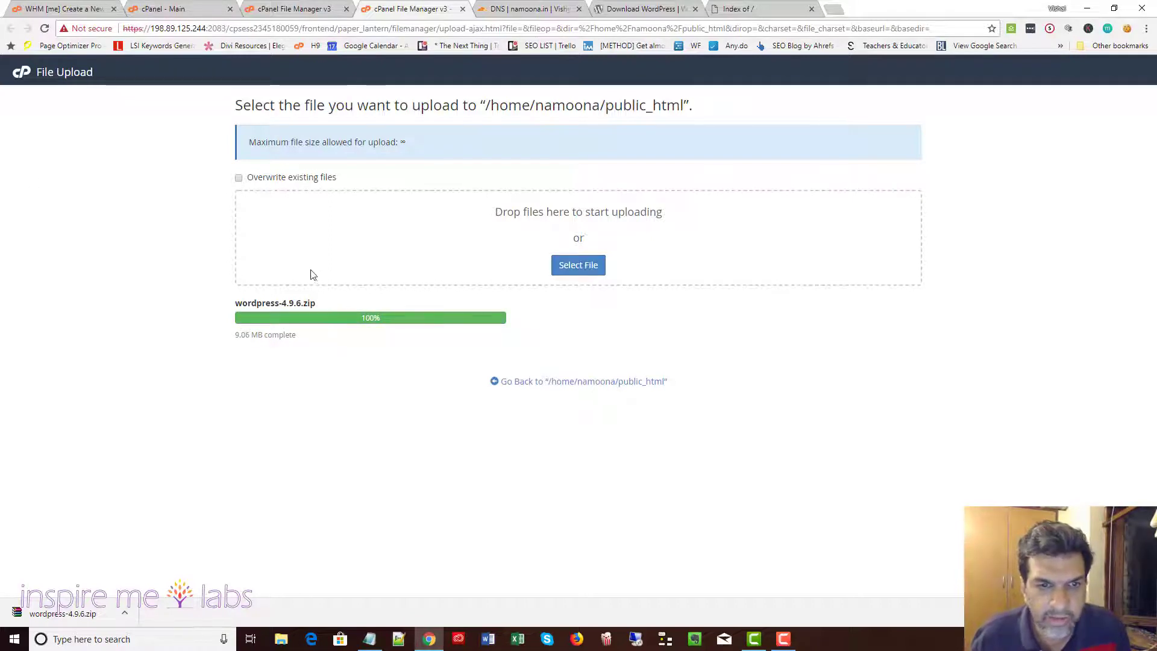
pyautogui.click(594, 382)
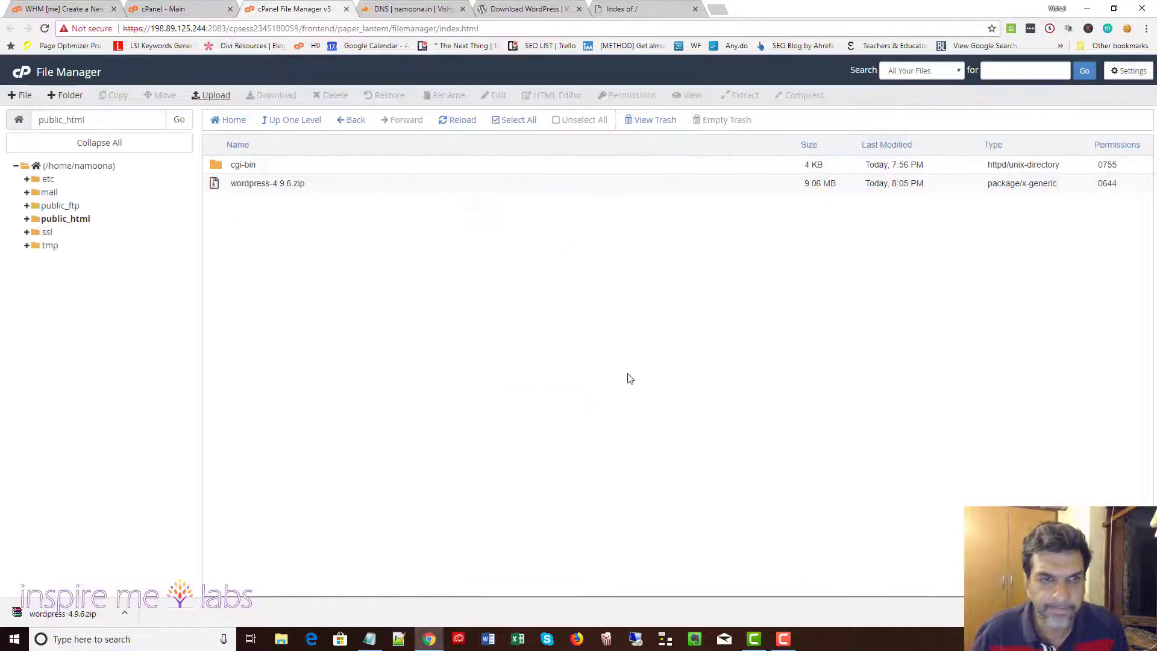
# Extract wordpress-4.9.6.zip into /public_html, producing a new wordpress folder beside it.
pyautogui.click(235, 184)
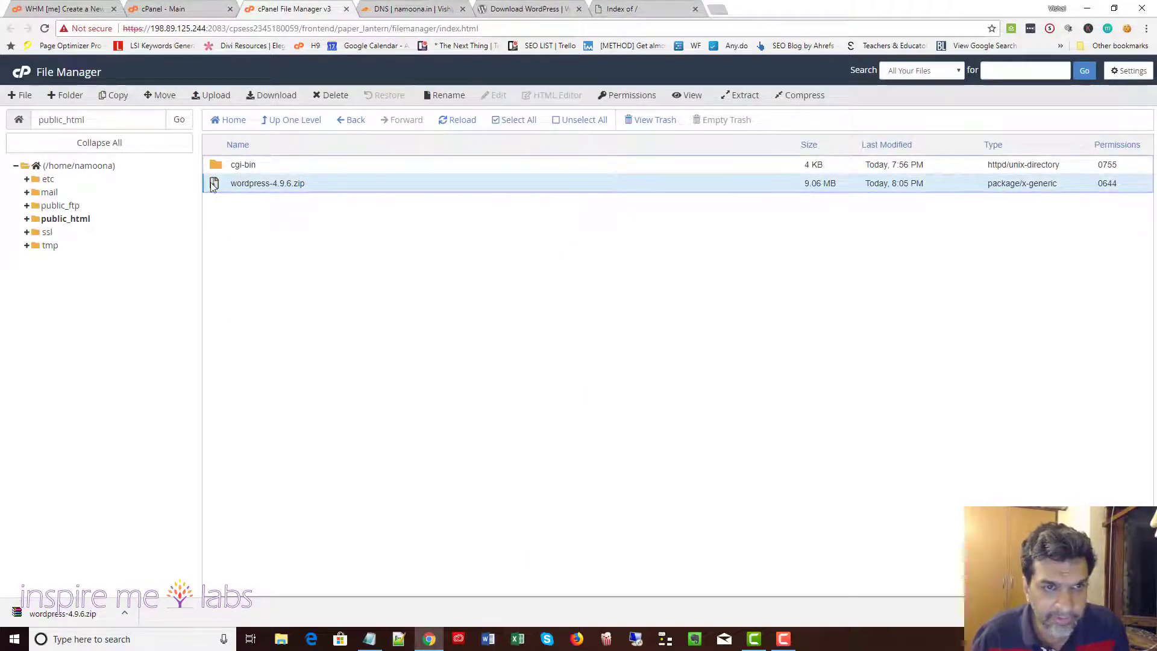
pyautogui.rightClick(214, 185)
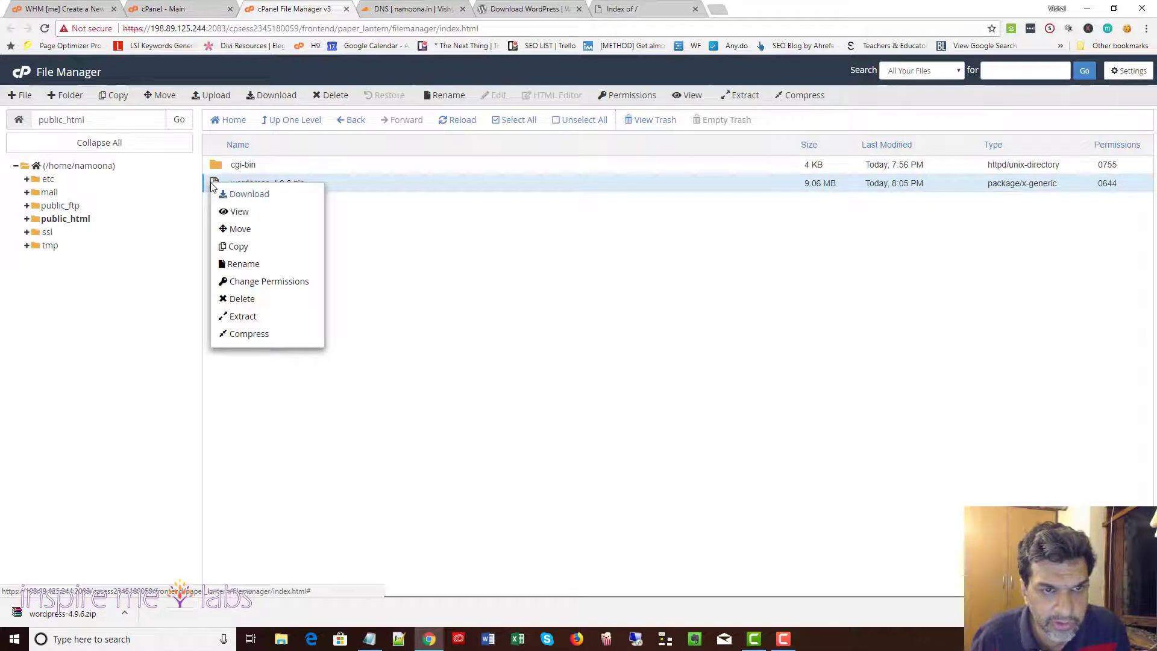
pyautogui.click(252, 318)
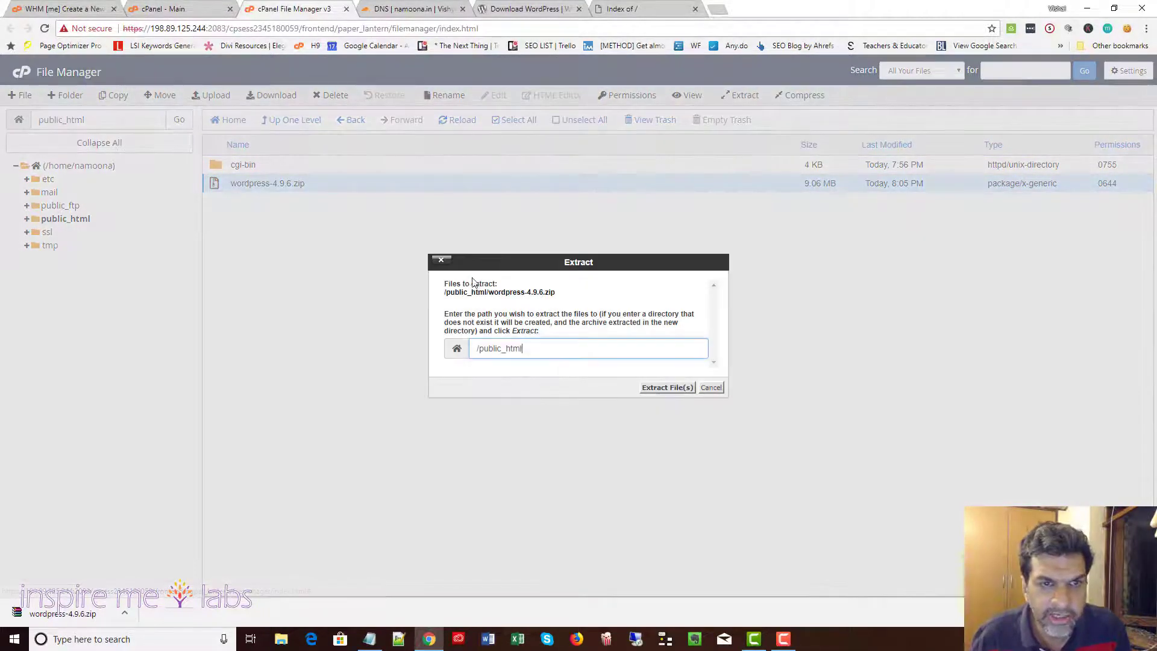
pyautogui.click(649, 390)
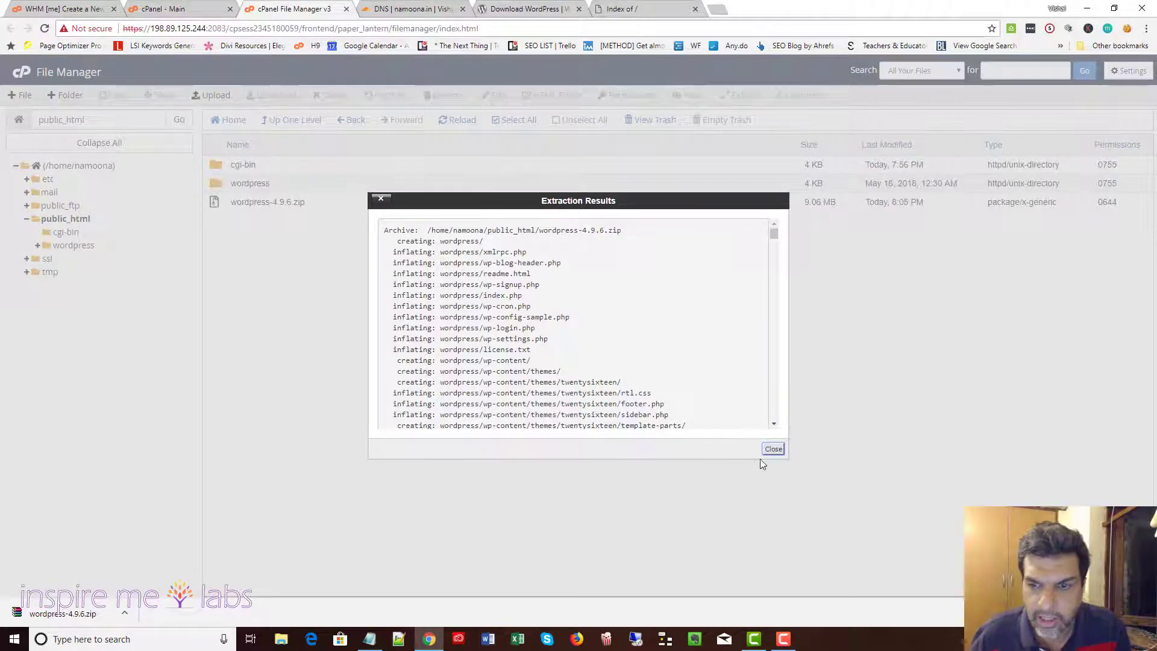
pyautogui.click(772, 450)
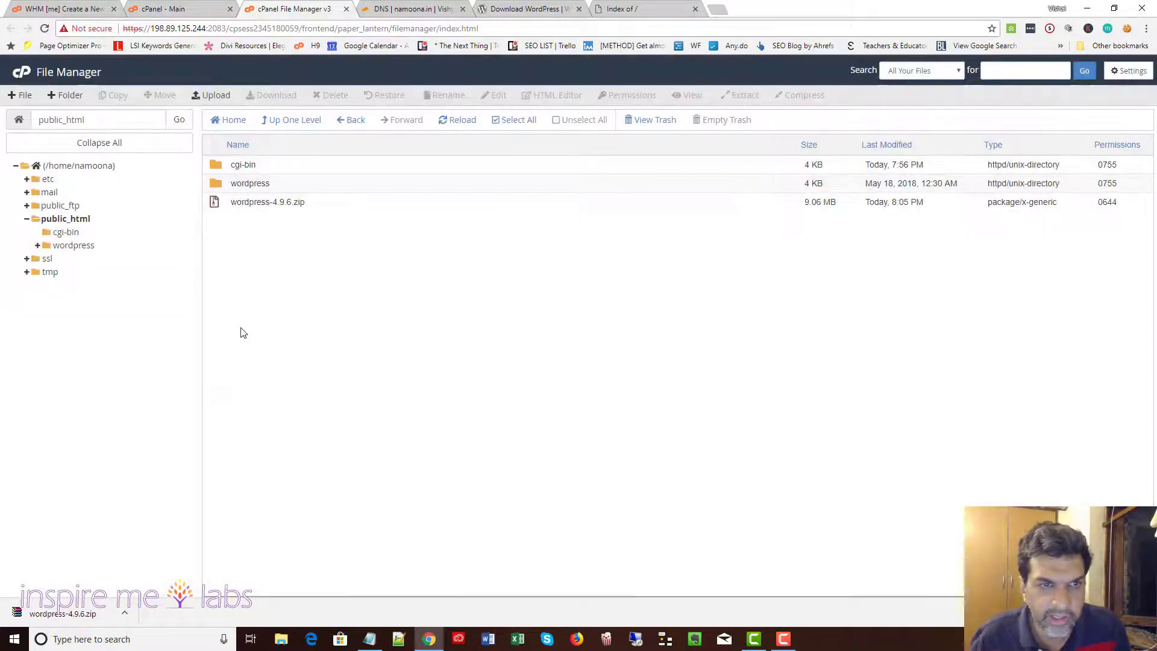
pyautogui.click(215, 184)
pyautogui.click(218, 206)
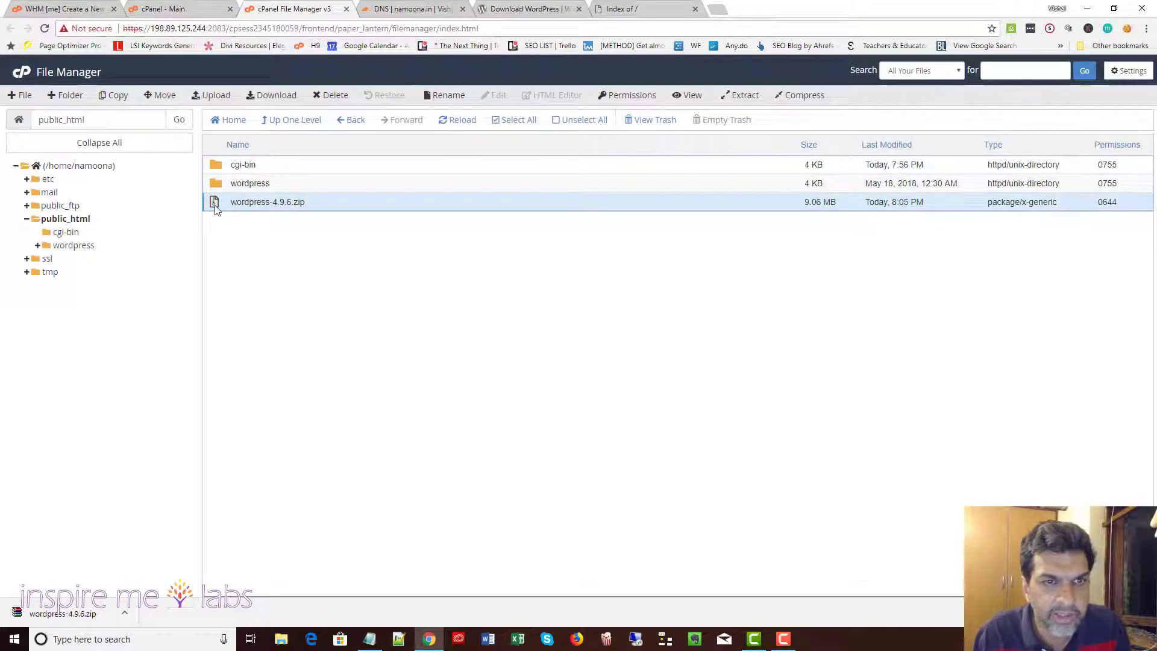
# Permanently delete the WordPress zip, skipping the trash.
pyautogui.click(330, 95)
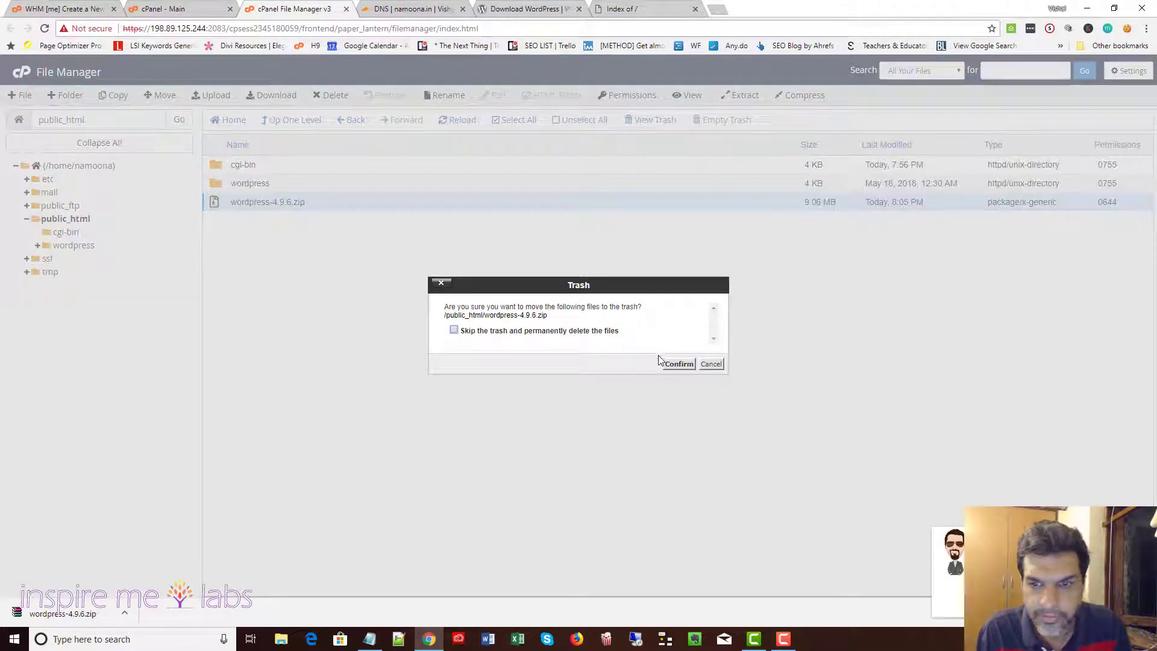
pyautogui.click(455, 331)
pyautogui.click(669, 365)
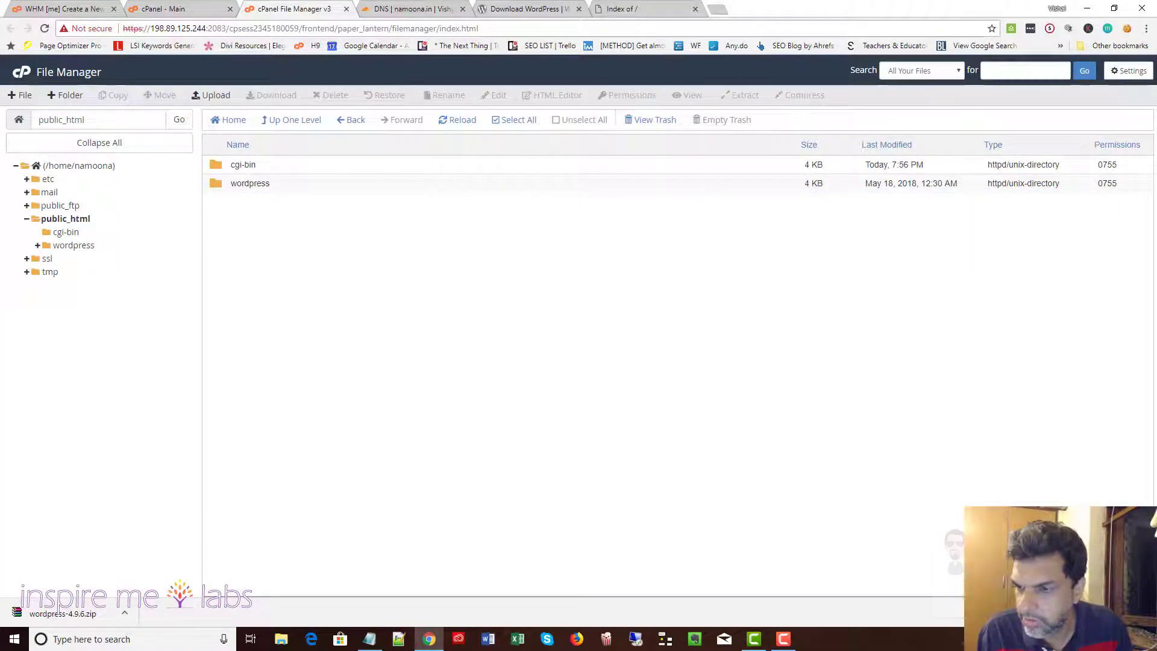
# Open the wordpress folder and select all of its files and folders.
pyautogui.click(216, 187)
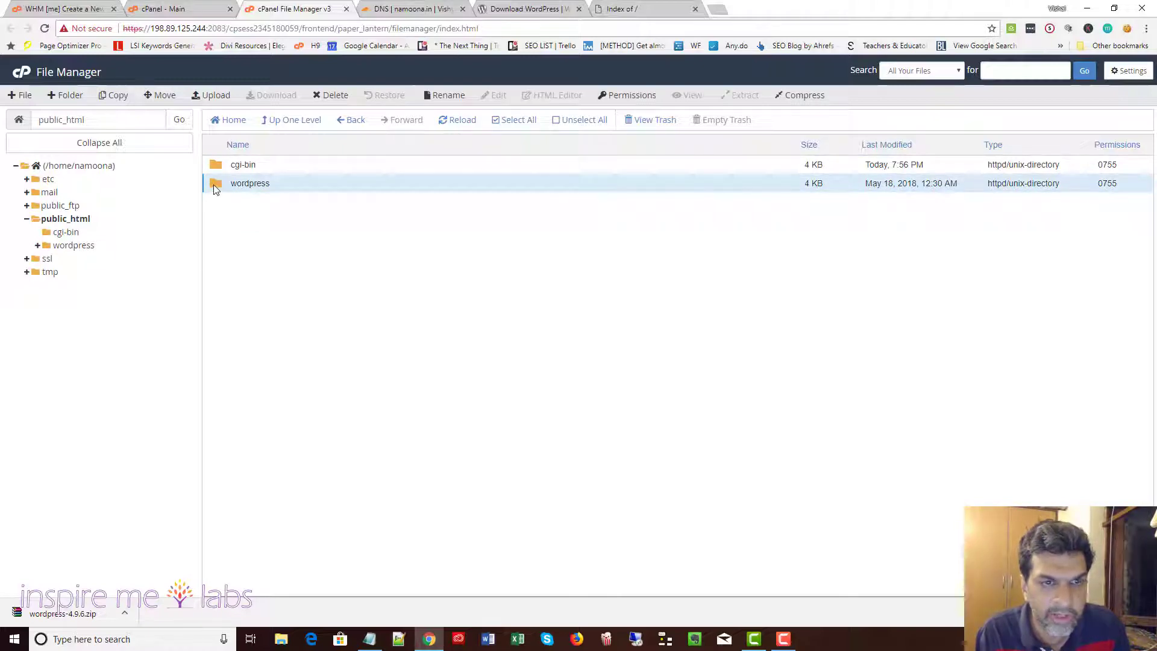
pyautogui.doubleClick(213, 185)
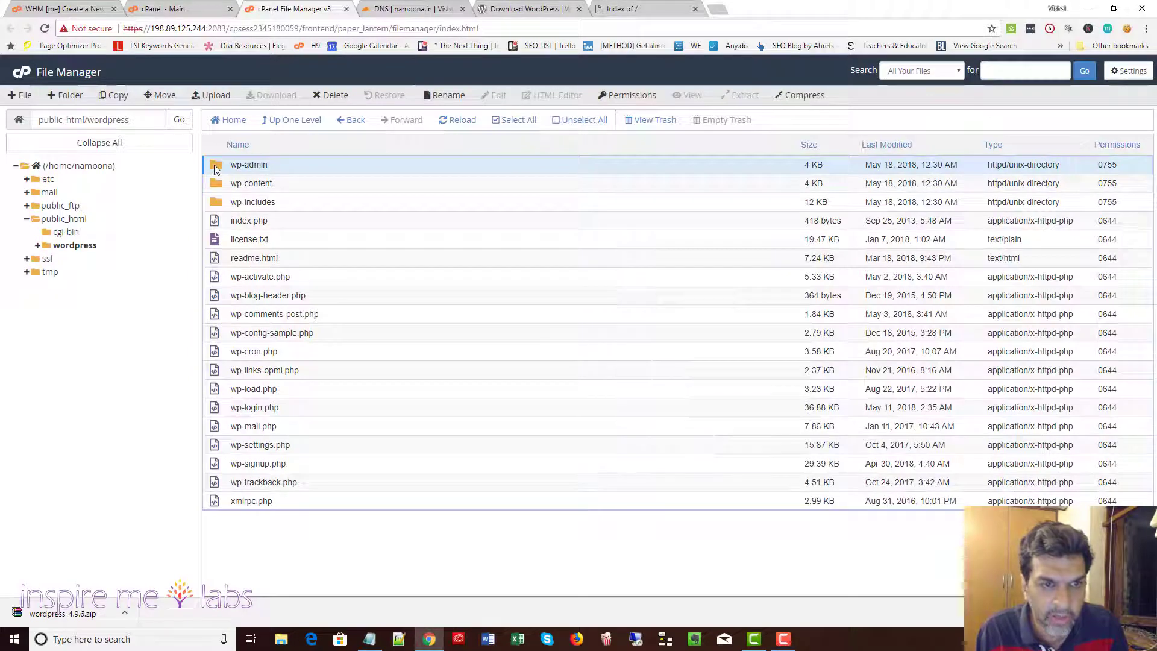
pyautogui.keyDown('shift'); pyautogui.click(216, 504); pyautogui.keyUp('shift')
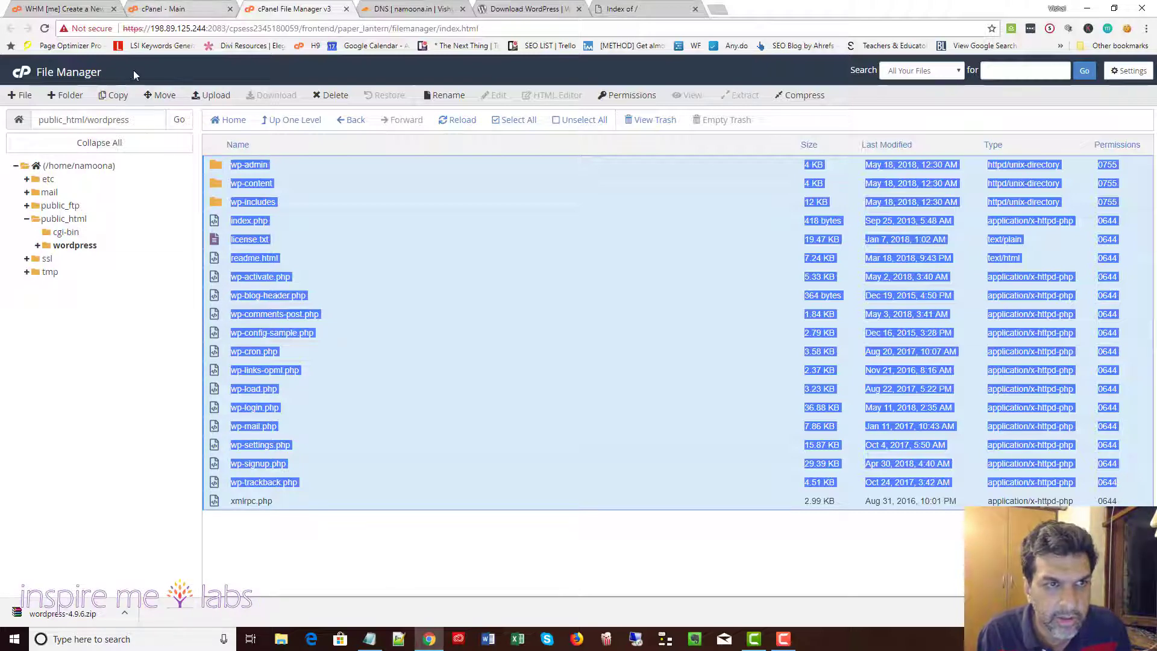
# Move all selected WordPress files up into /public_html/.
pyautogui.click(161, 95)
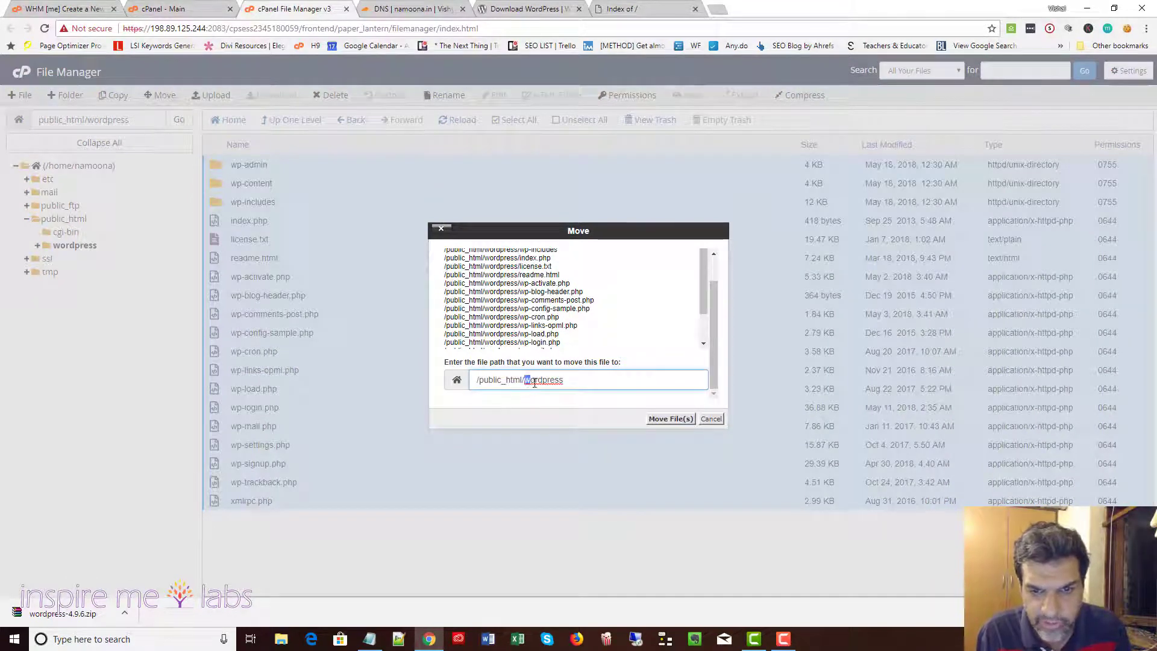
pyautogui.moveTo(534, 383); pyautogui.dragTo(566, 383)
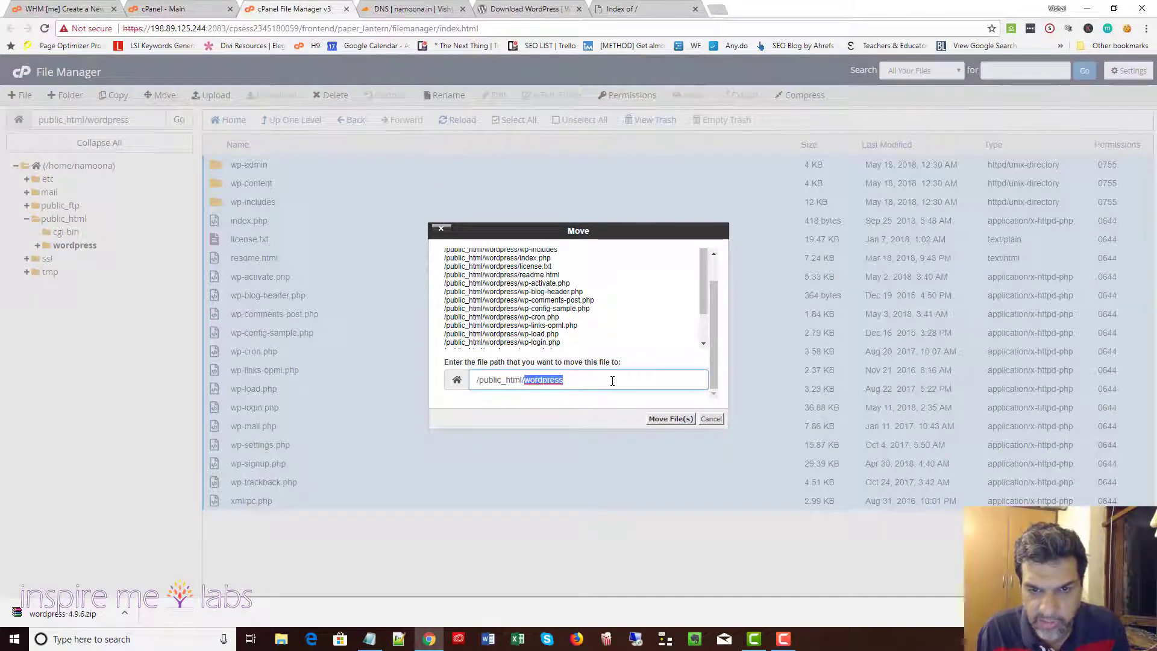
pyautogui.press('BackSpace')
pyautogui.click(599, 419)
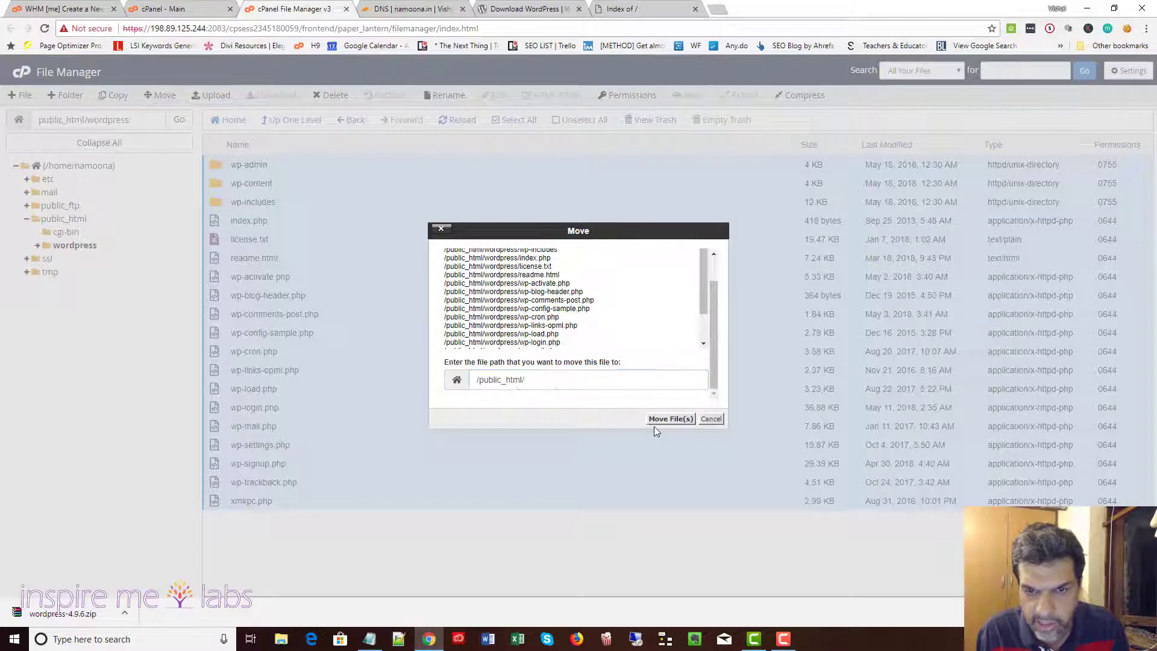
pyautogui.click(670, 420)
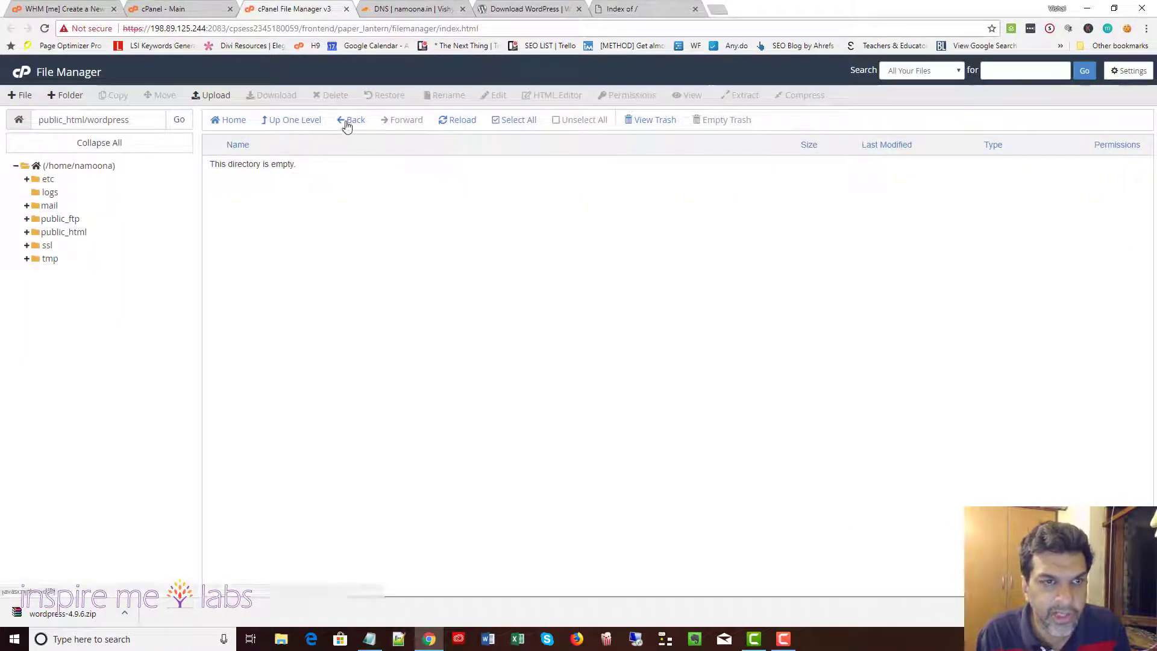
# Confirm the wordpress folder is empty, then delete it from public_html.
pyautogui.click(283, 127)
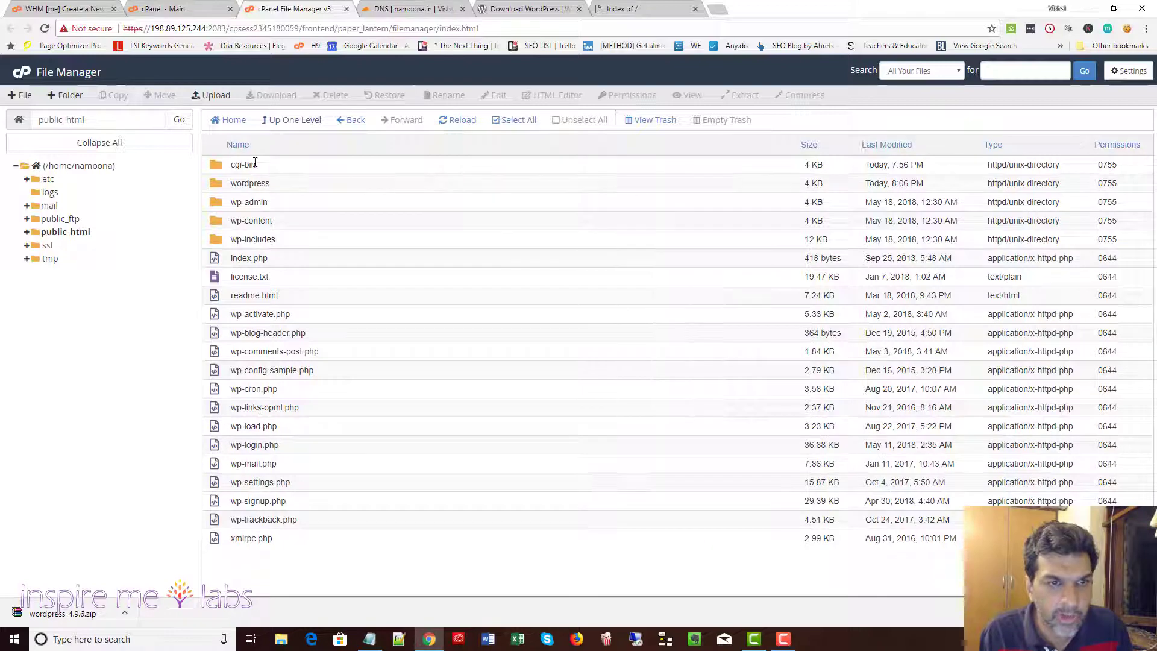
pyautogui.doubleClick(218, 189)
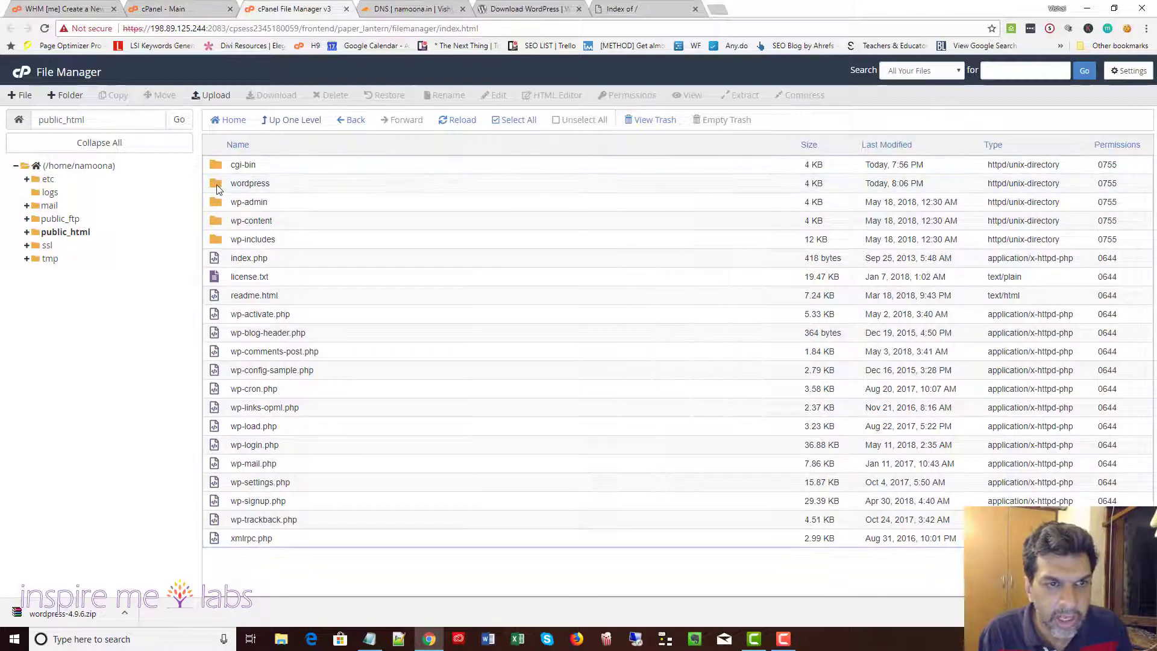
pyautogui.click(277, 122)
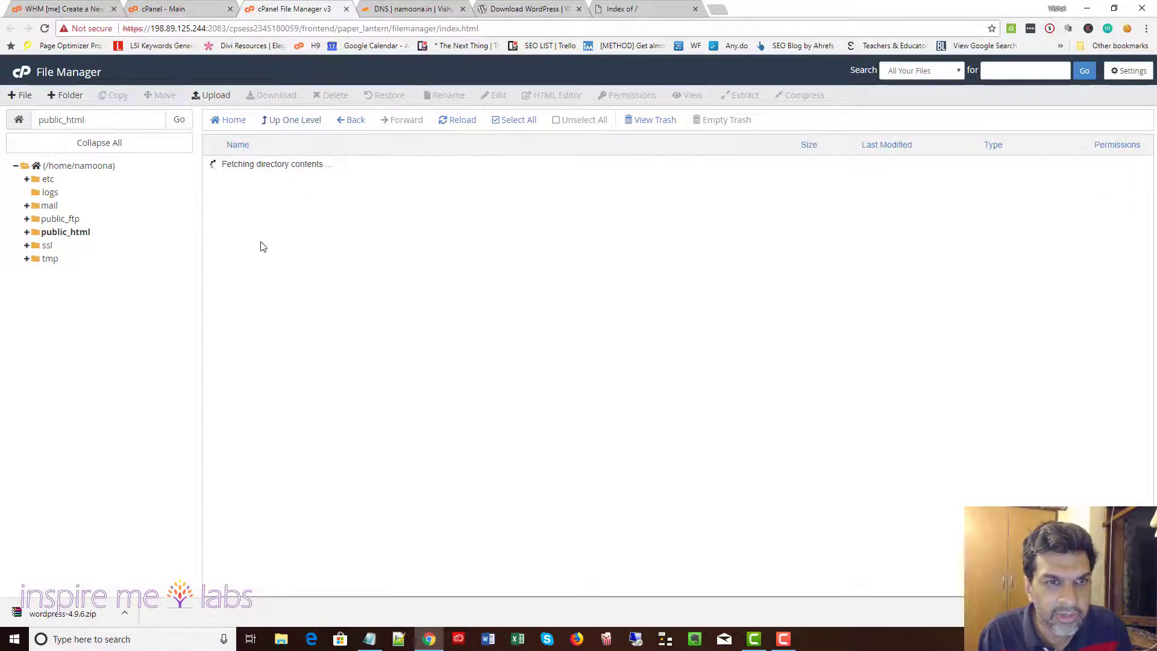
pyautogui.click(221, 187)
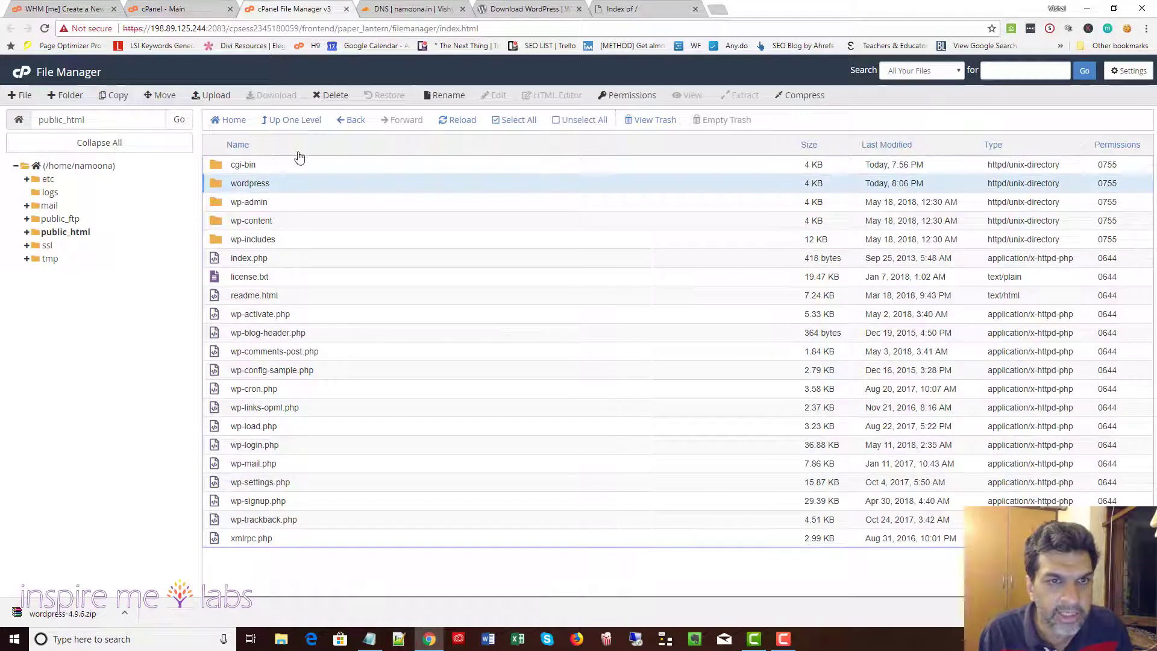
pyautogui.click(318, 96)
pyautogui.click(678, 365)
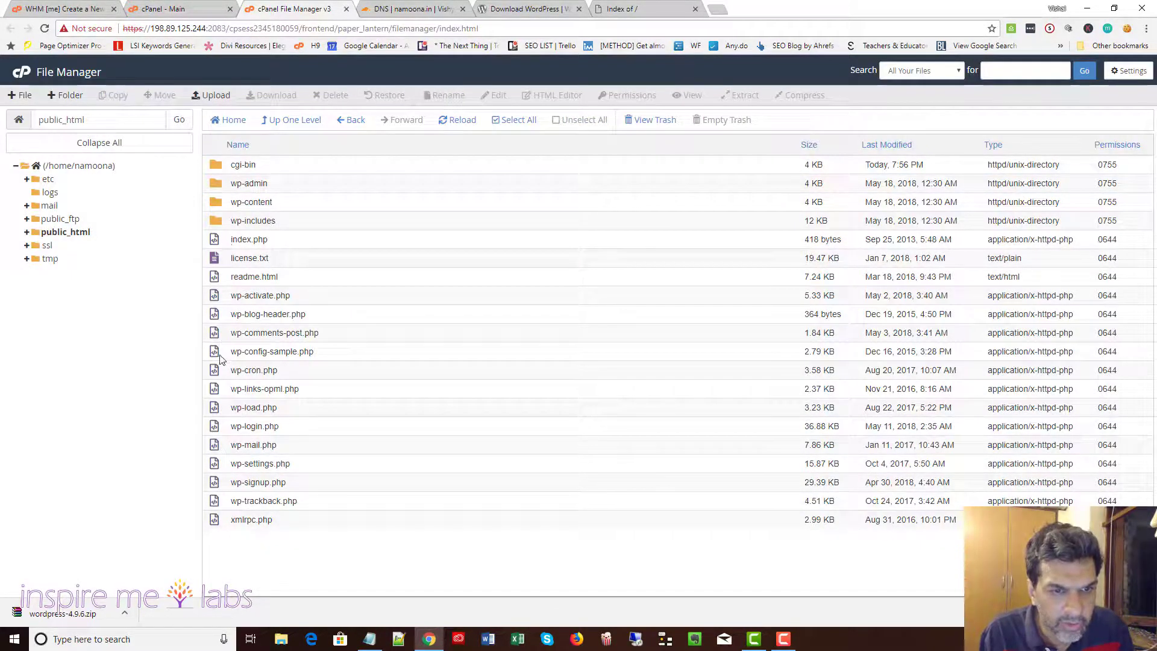
pyautogui.click(222, 356)
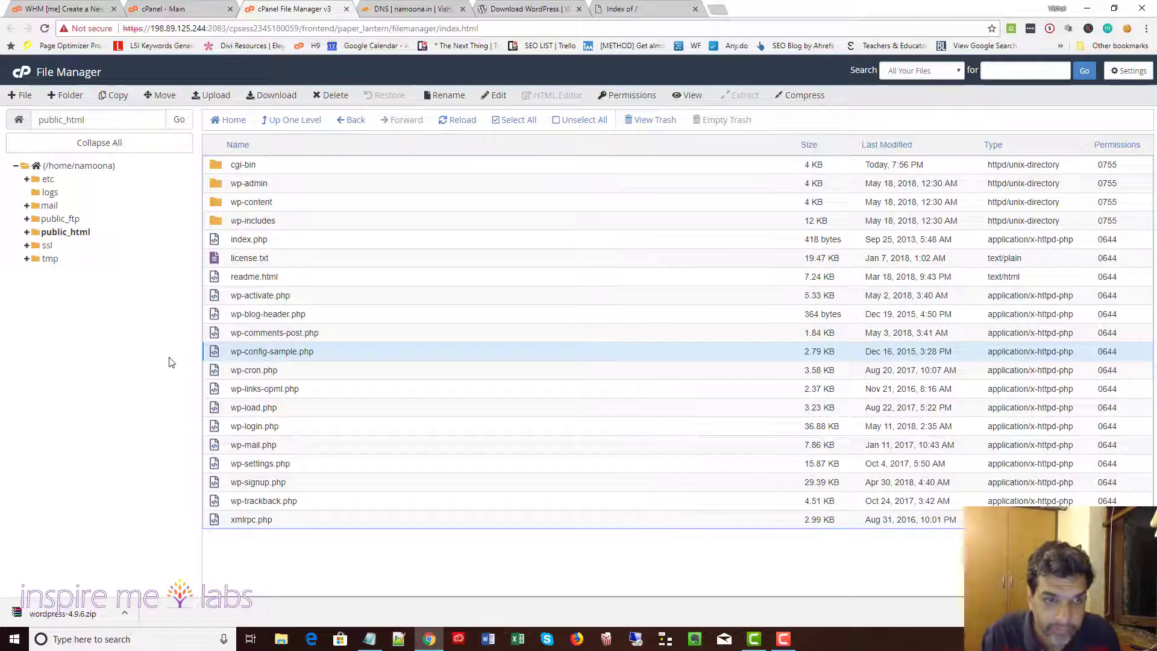
# Open wp-config-sample.php in the File Manager code editor with the default encoding.
pyautogui.rightClick(212, 354)
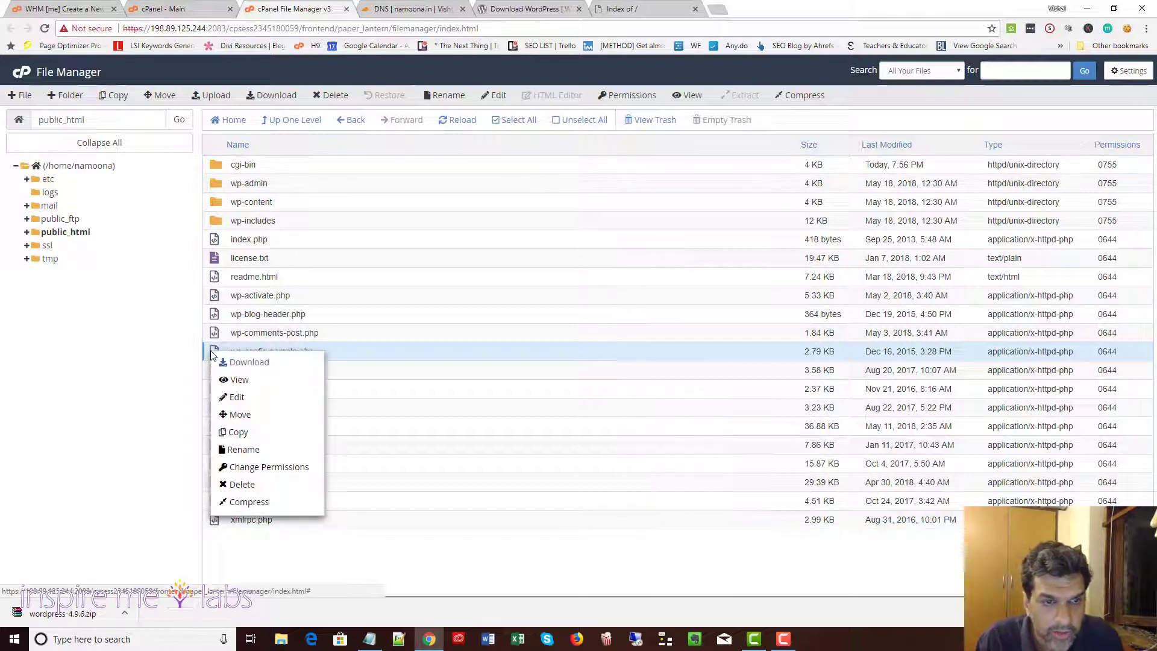
pyautogui.click(236, 402)
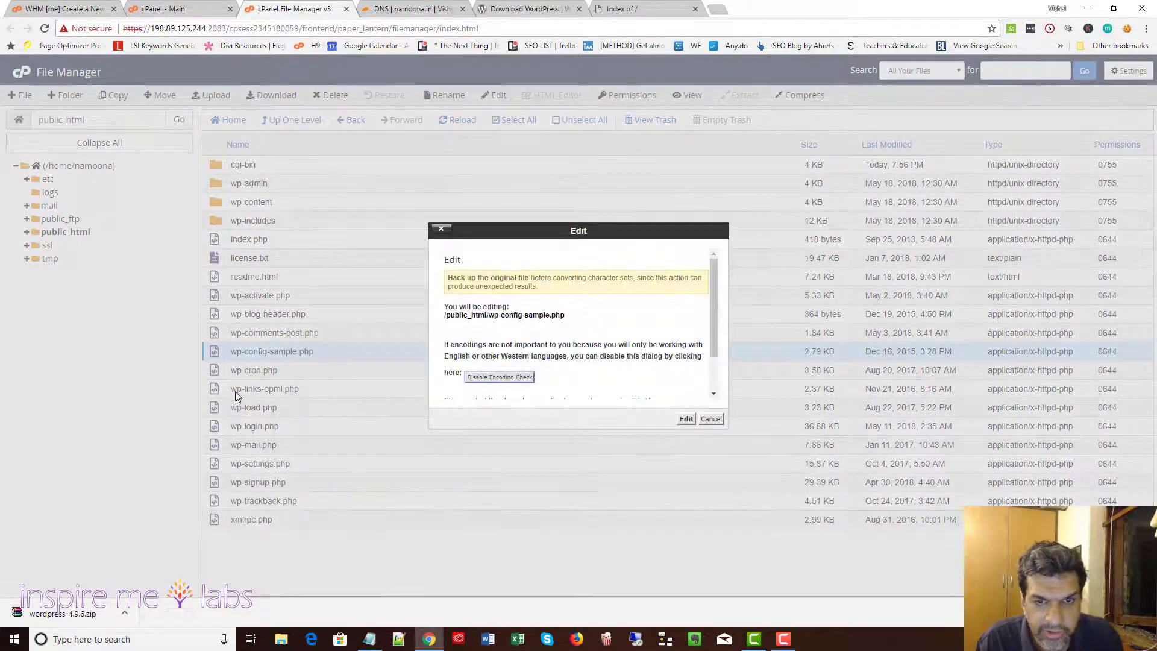
pyautogui.click(686, 418)
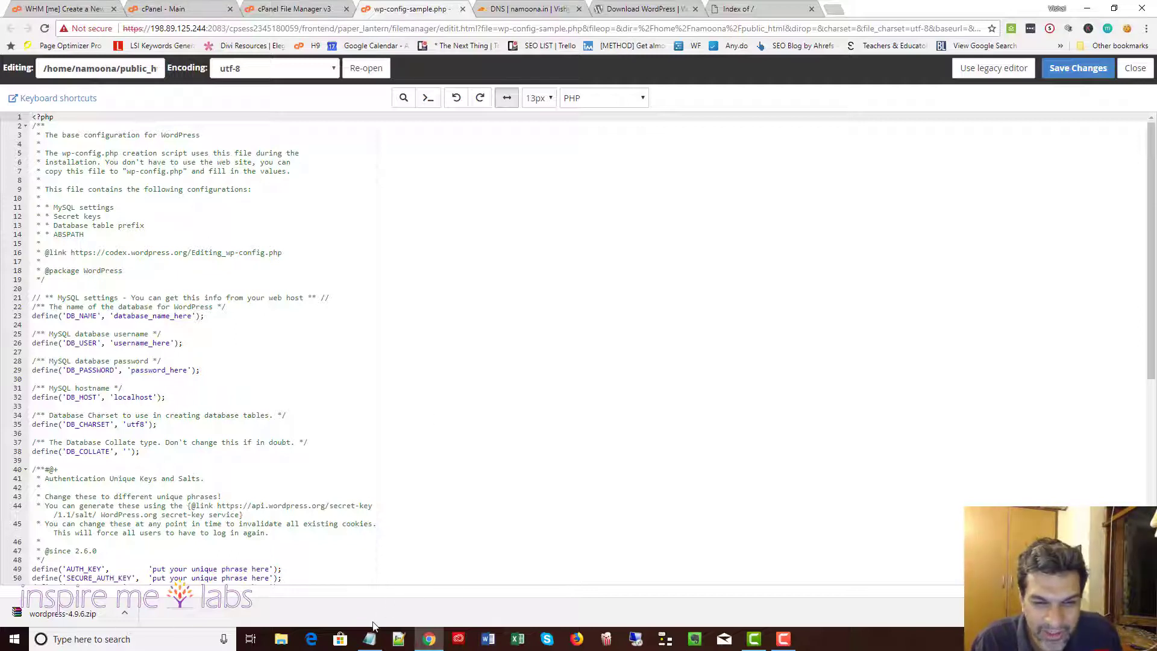
# Replace the database_name_here placeholder with namoona_mydb copied from the Notepad notes.
pyautogui.click(370, 638)
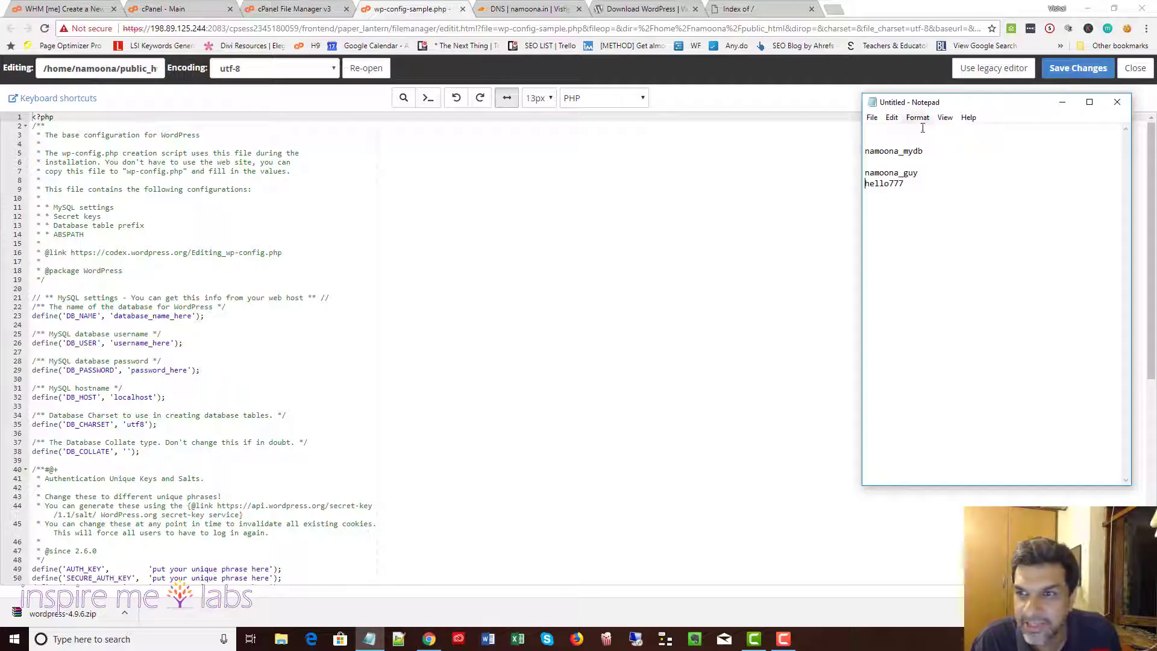
pyautogui.moveTo(923, 151); pyautogui.dragTo(873, 151)
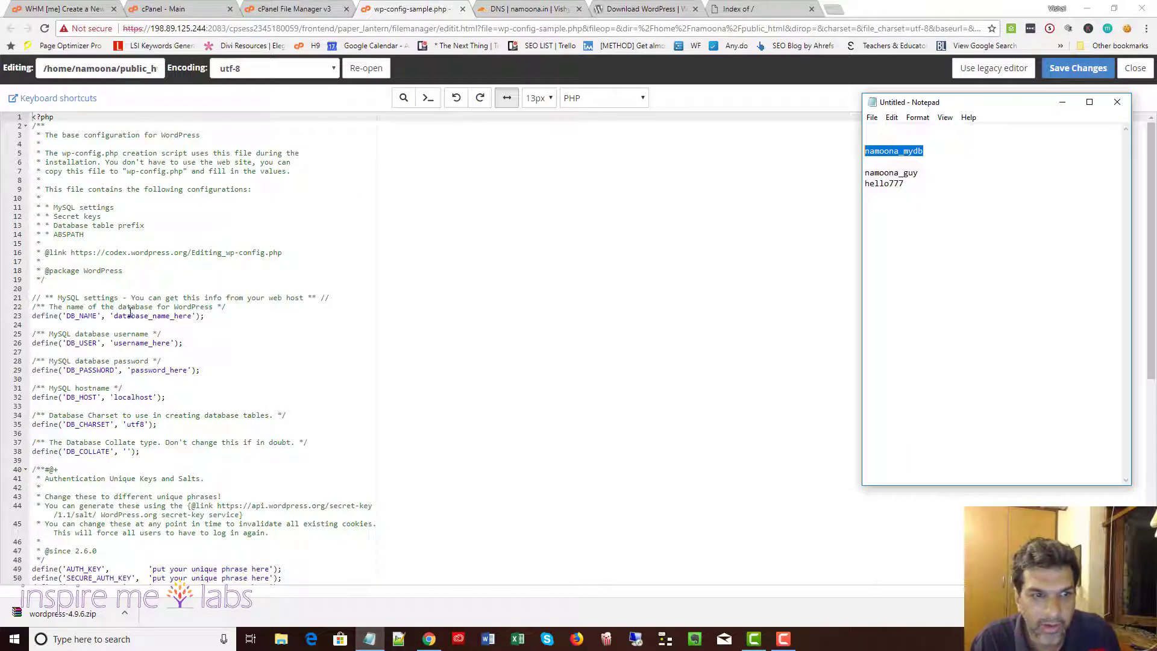
pyautogui.doubleClick(149, 316)
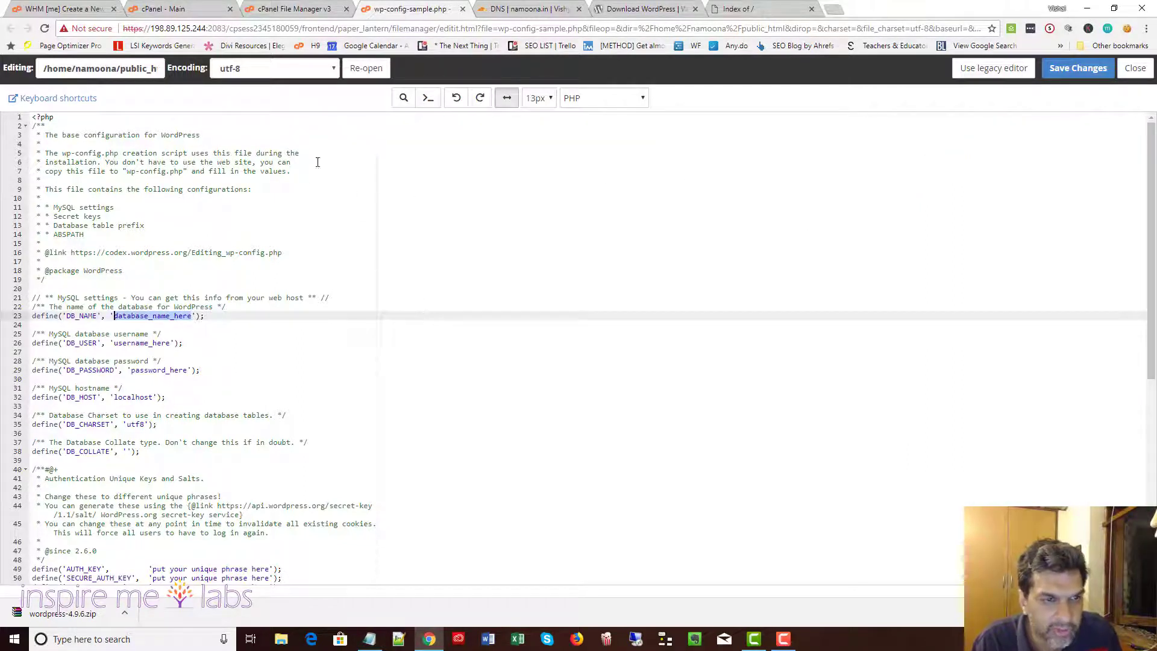
pyautogui.click(371, 640)
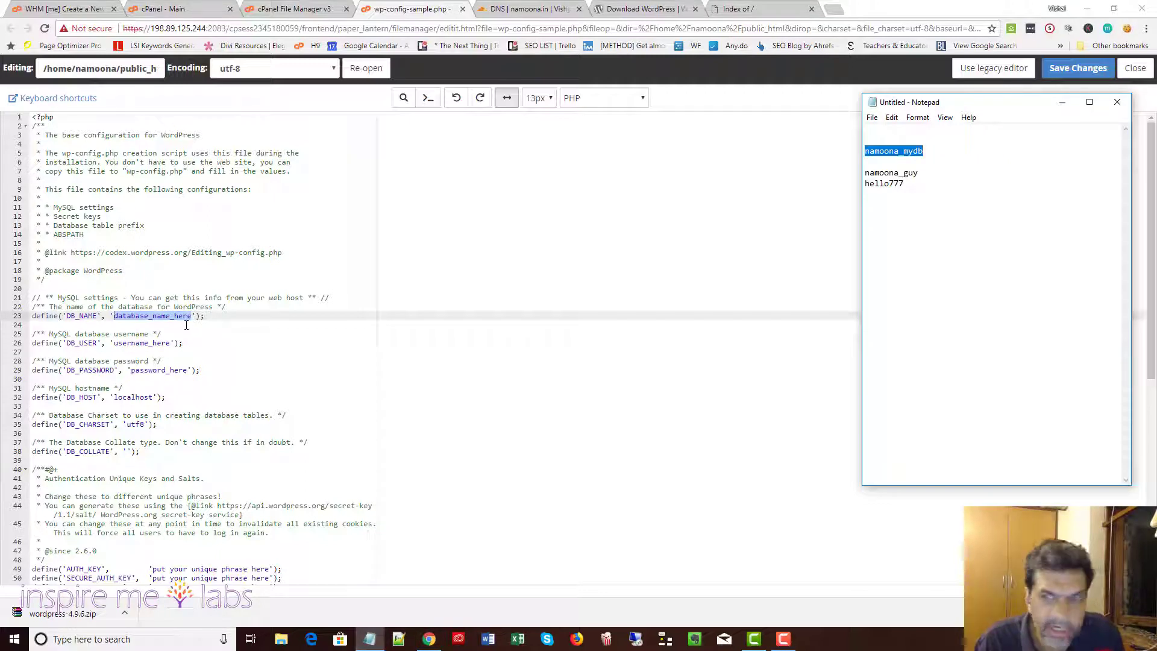
pyautogui.click(149, 322)
pyautogui.doubleClick(150, 317)
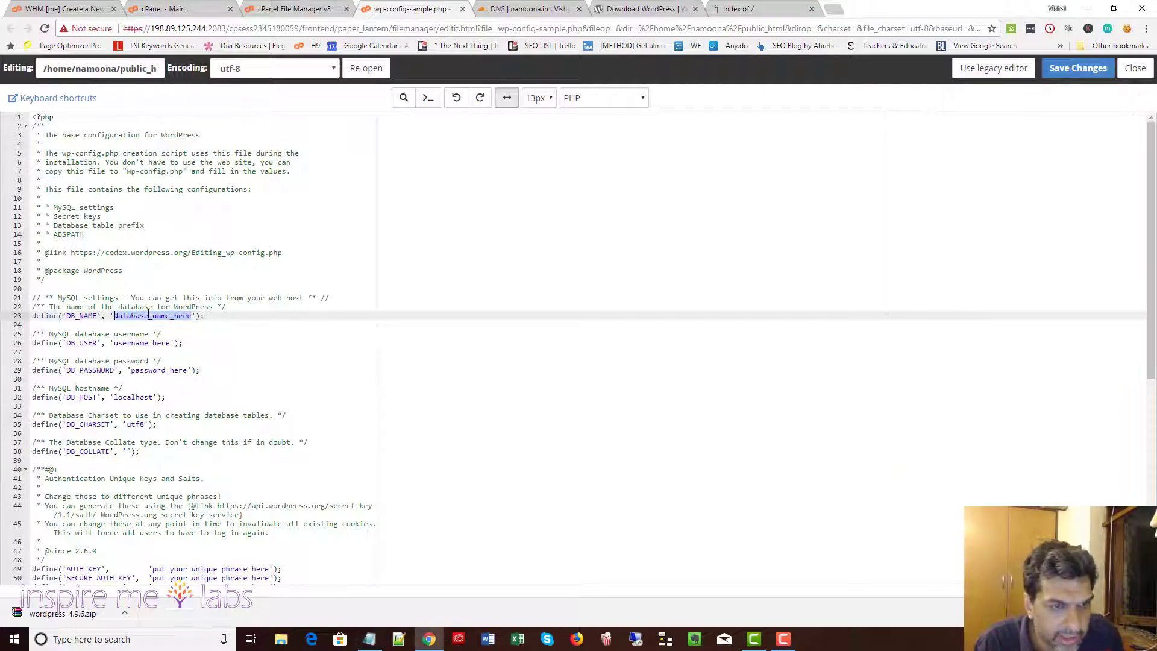
pyautogui.press('BackSpace')
pyautogui.write('namoona_mydb')
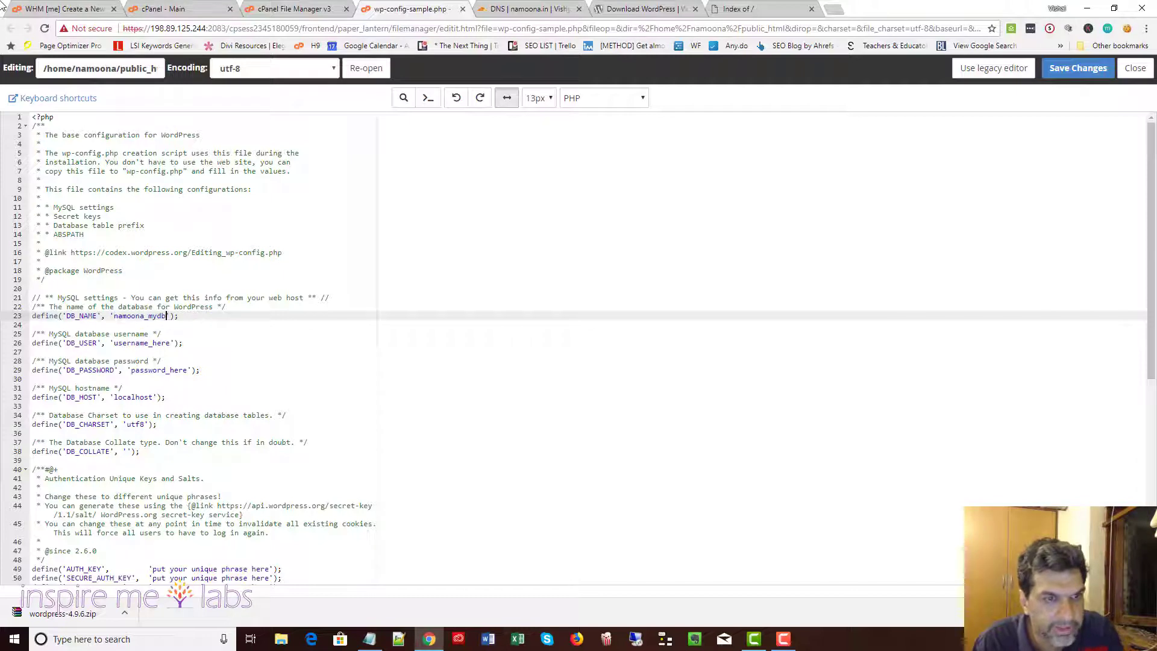
# Paste the database user name from the notes over username_here in DB_USER.
pyautogui.click(370, 639)
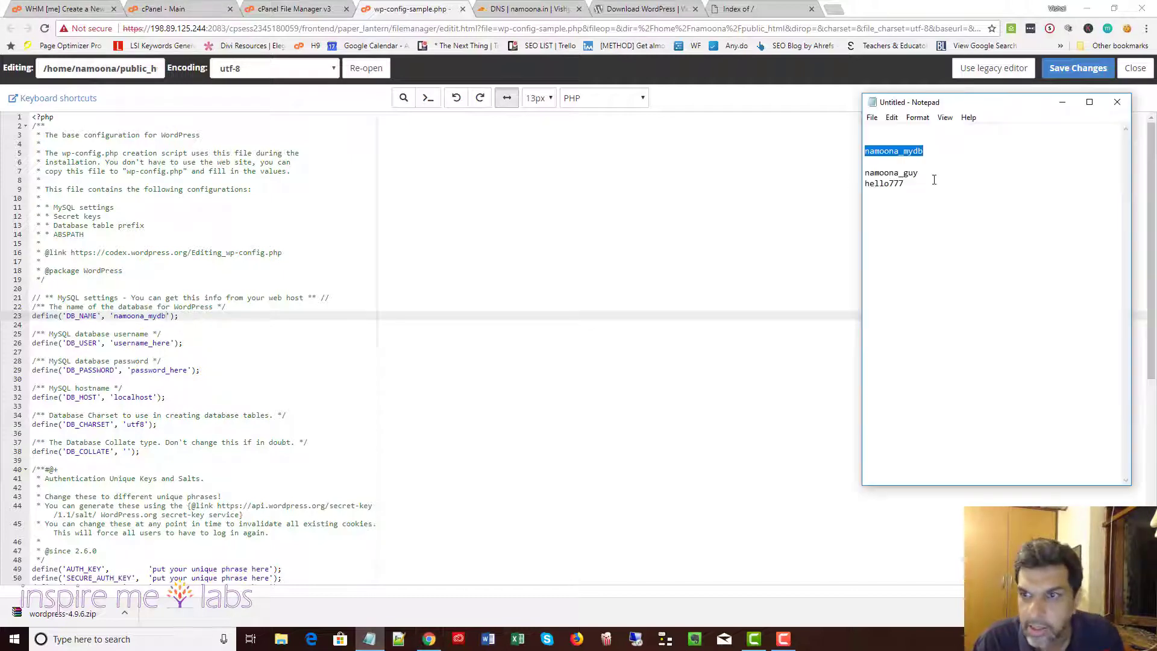
pyautogui.doubleClick(904, 173)
pyautogui.hotkey('ctrl', 'c')
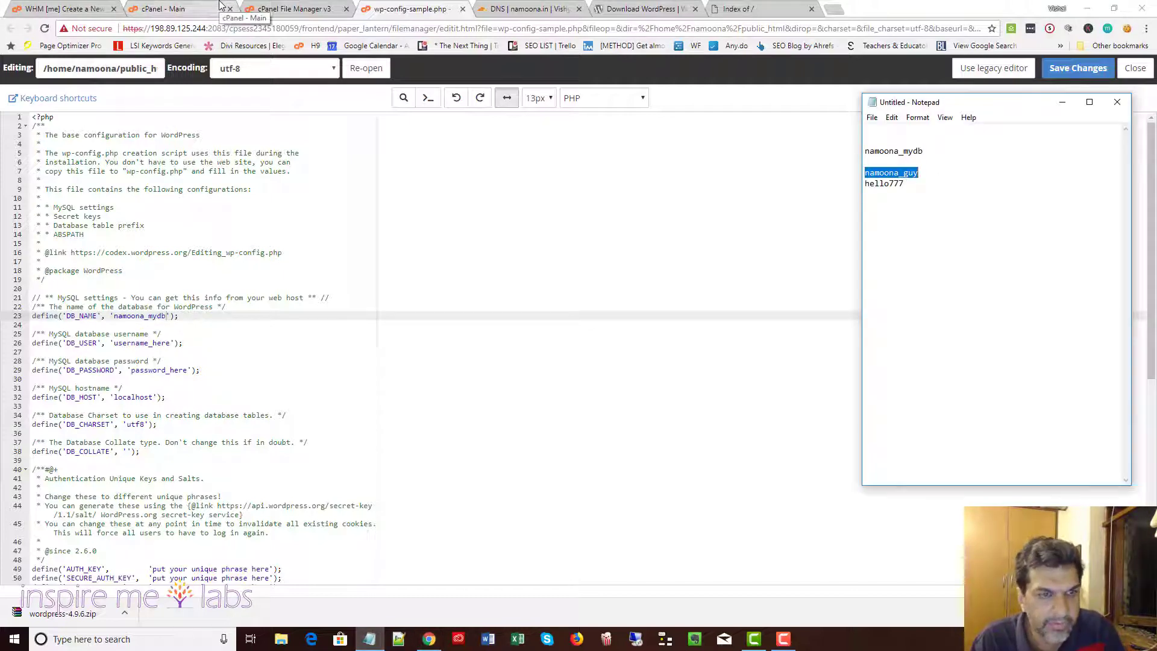
pyautogui.click(137, 343)
pyautogui.doubleClick(137, 343)
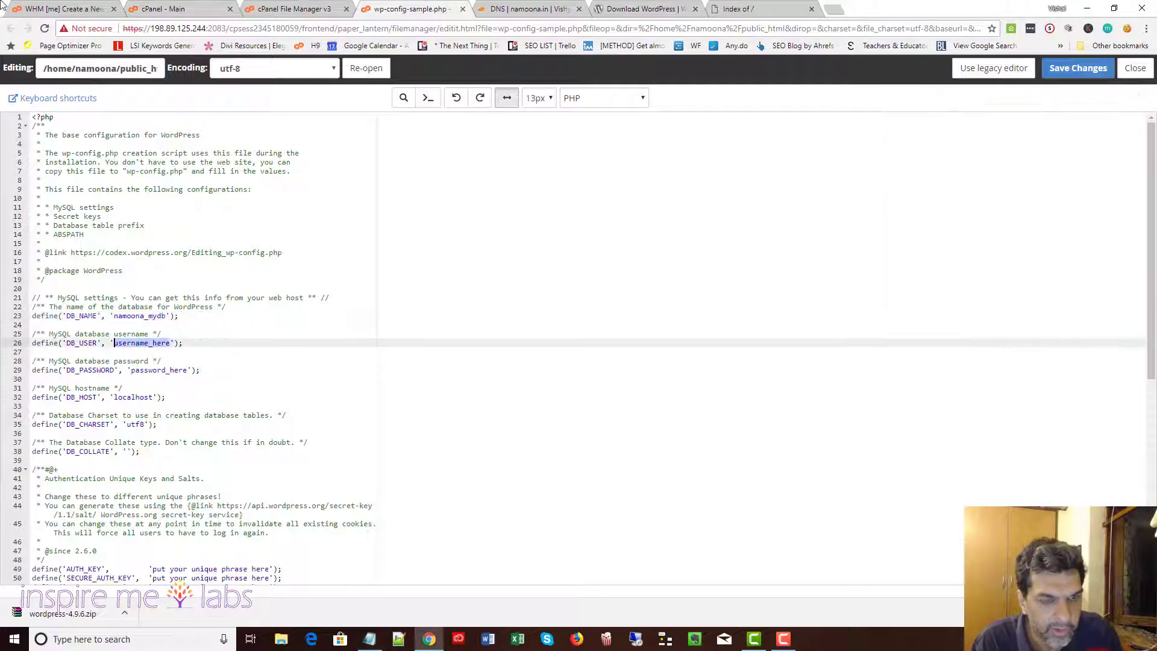
pyautogui.hotkey('ctrl', 'v')
# Paste the database password into DB_PASSWORD and select the secret-key generator address.
pyautogui.click(238, 361)
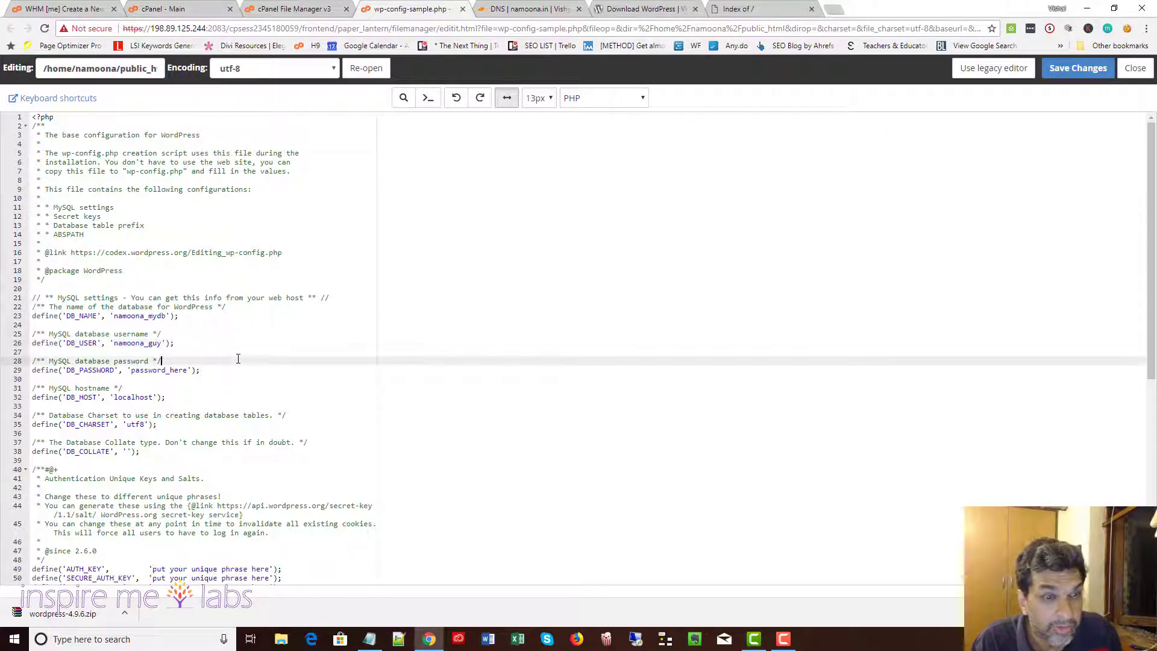
pyautogui.click(157, 370)
pyautogui.doubleClick(154, 370)
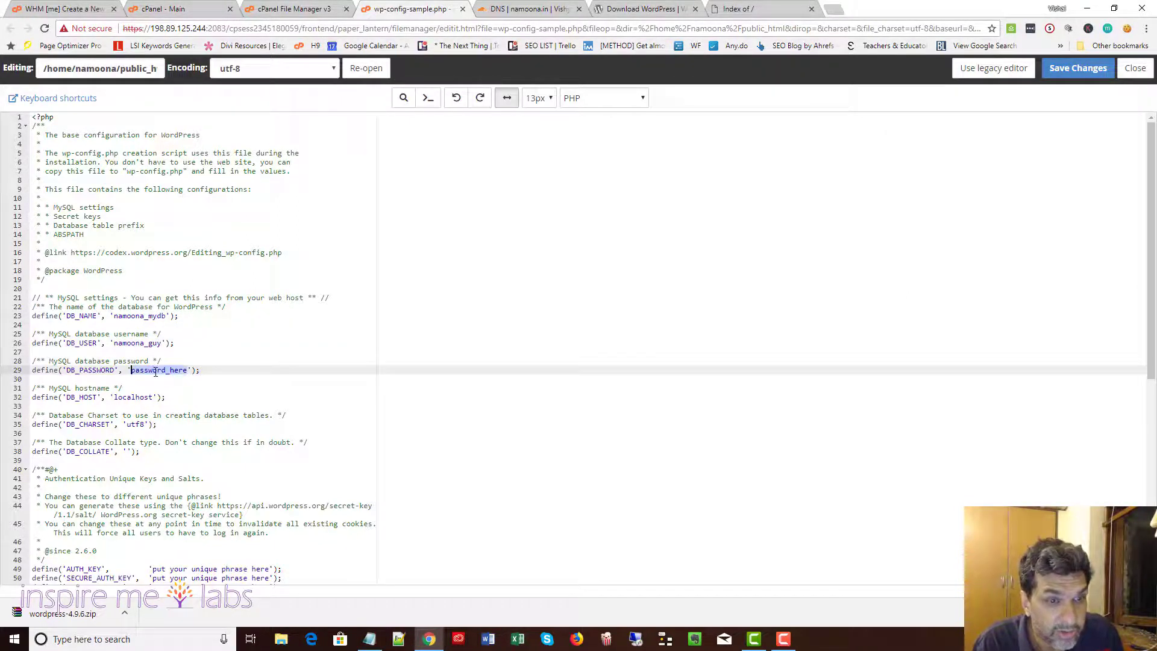
pyautogui.press('Delete')
pyautogui.click(372, 640)
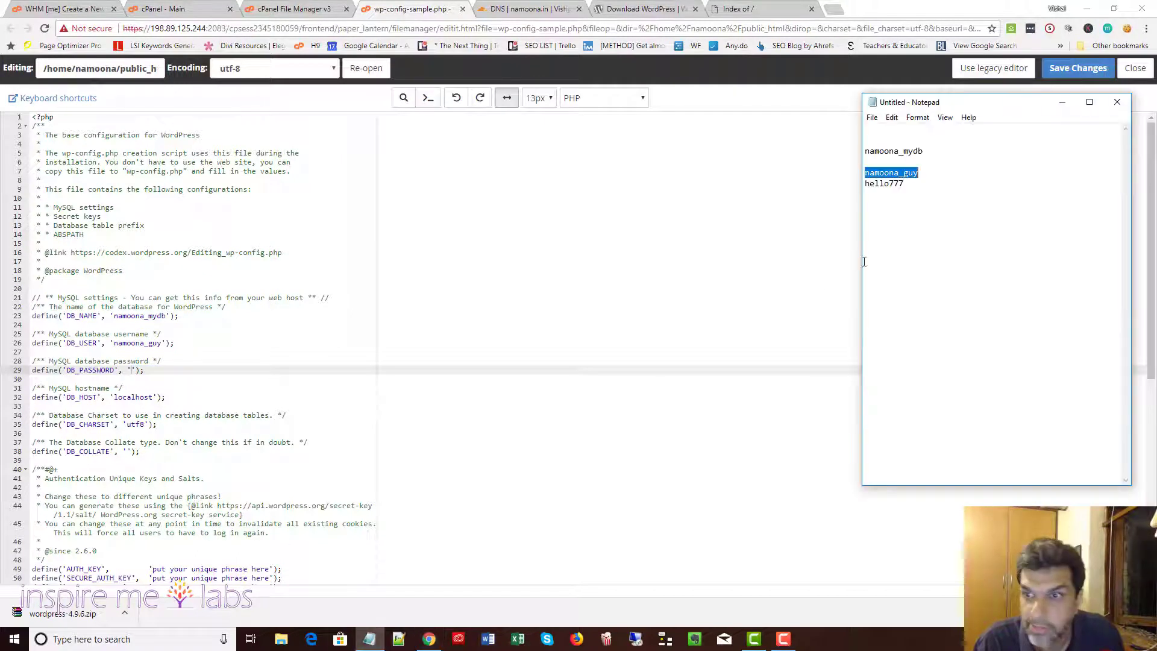
pyautogui.doubleClick(898, 184)
pyautogui.hotkey('ctrl', 'c')
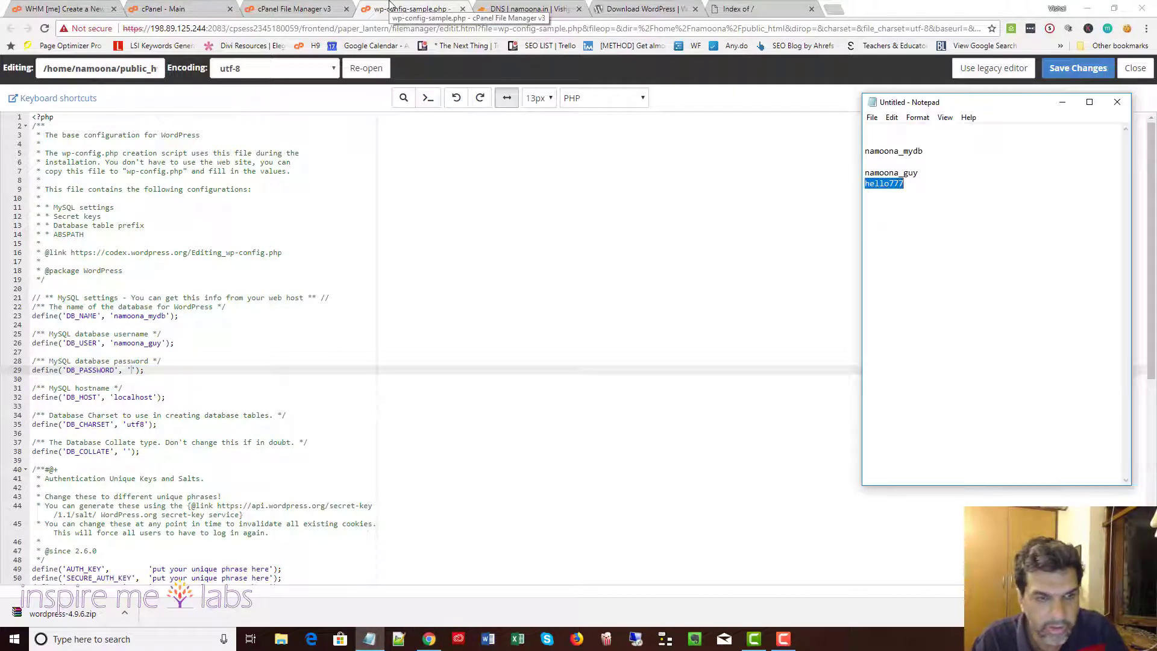
pyautogui.click(132, 369)
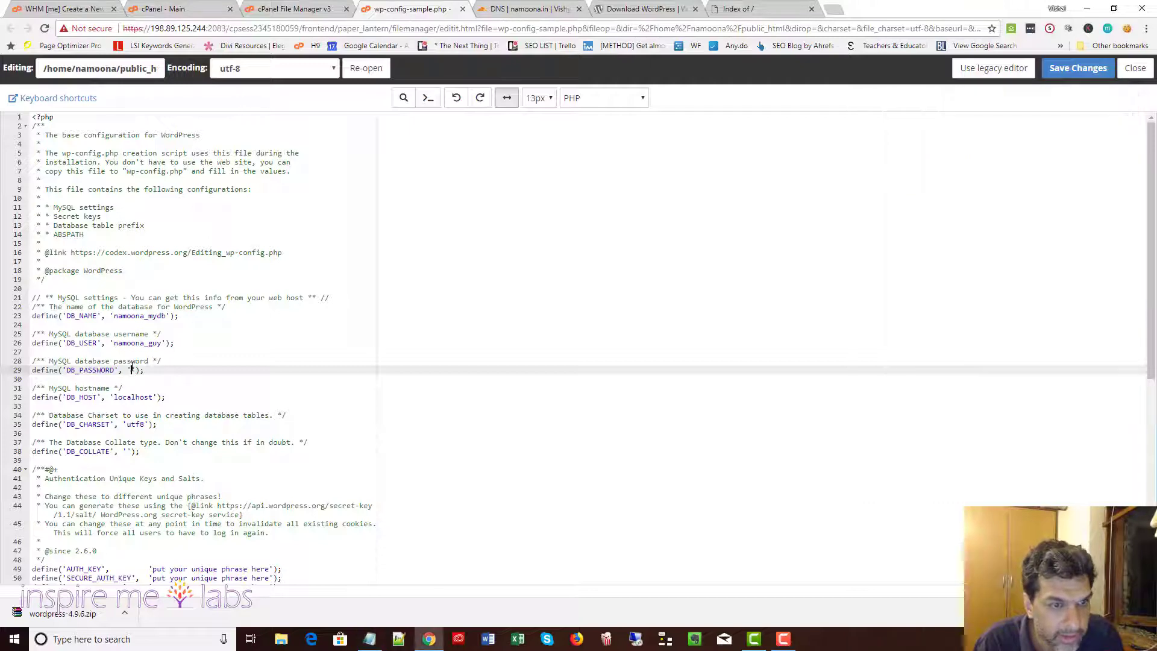
pyautogui.hotkey('ctrl', 'v')
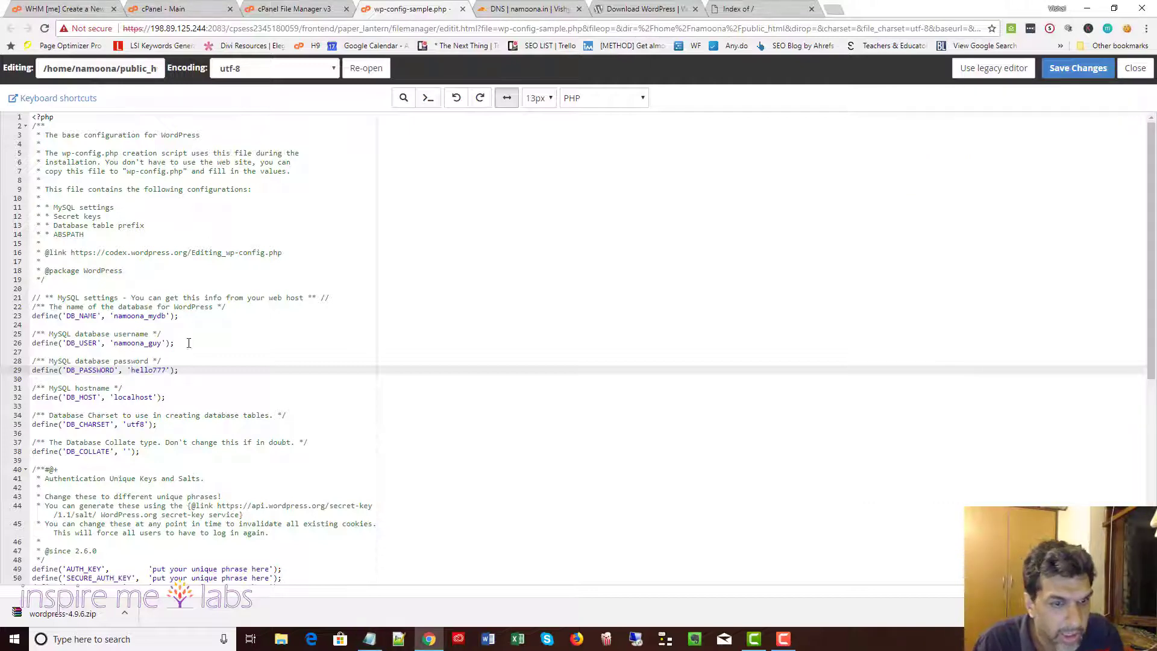
pyautogui.scroll(-4, 231, 449)
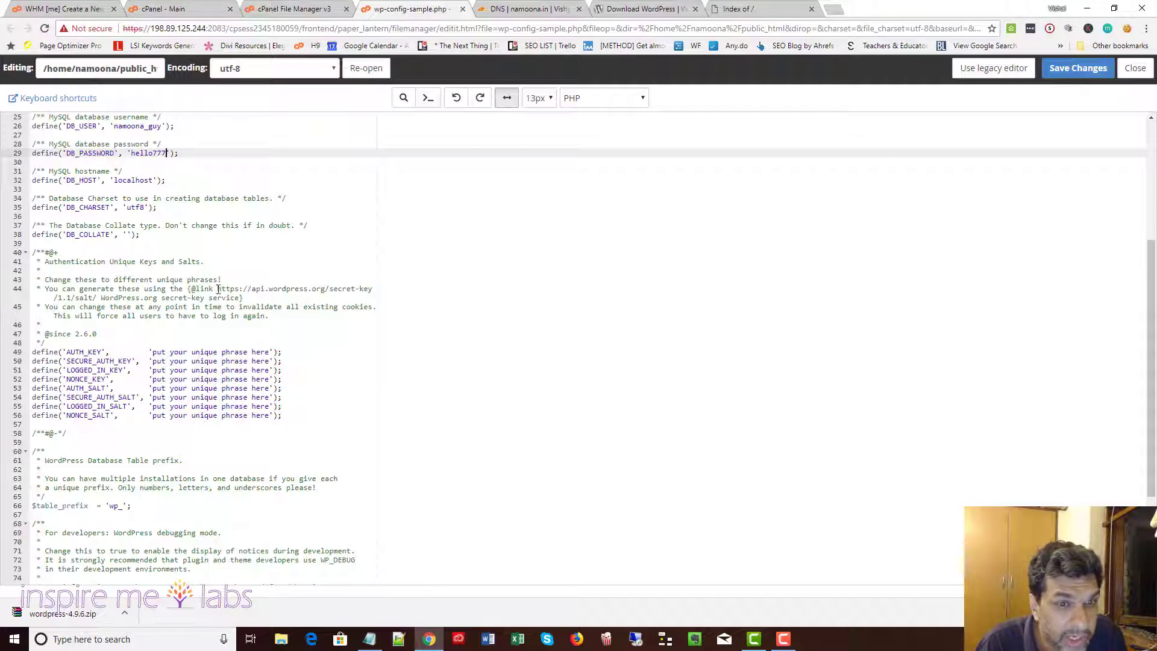
pyautogui.moveTo(218, 289); pyautogui.dragTo(99, 300)
pyautogui.hotkey('ctrl', 'c')
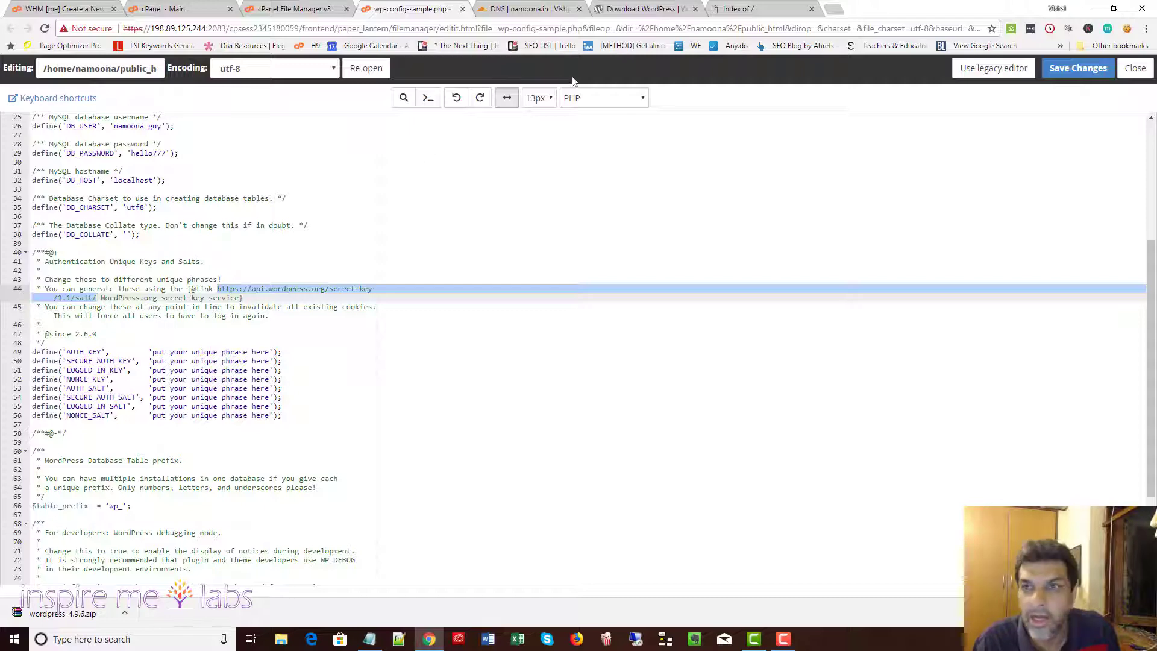
# Load api.wordpress.org/secret-key/1.1/salt/ in a new tab, regenerate, and select the eight key lines.
pyautogui.click(834, 9)
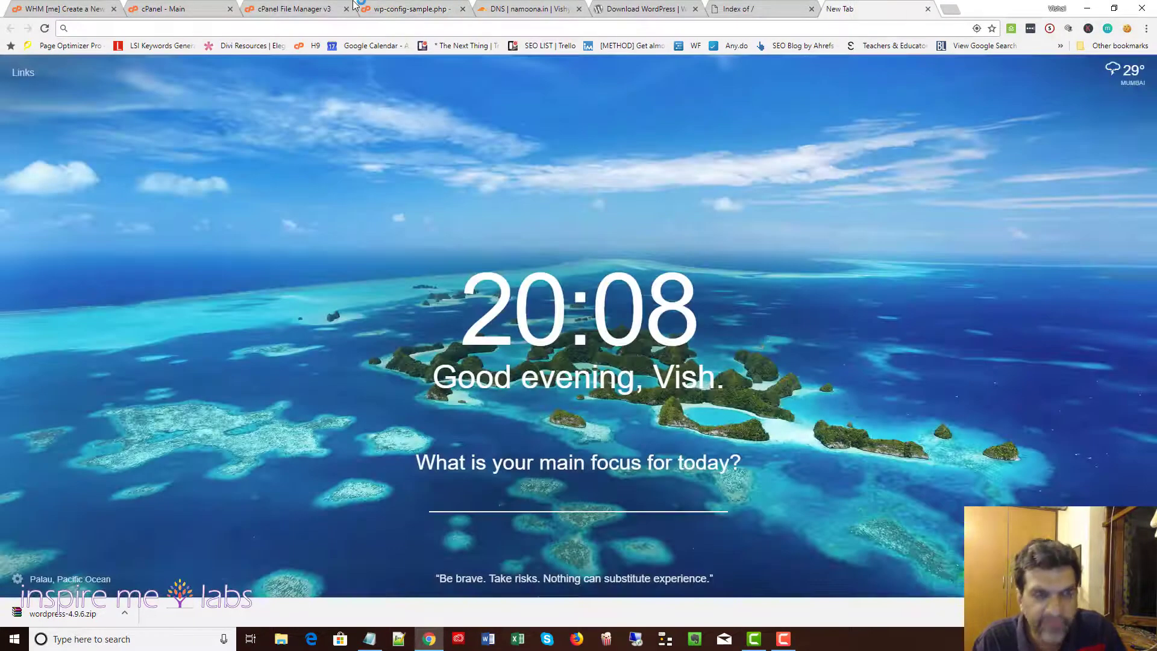
pyautogui.hotkey('ctrl', 'v')
pyautogui.press('Return')
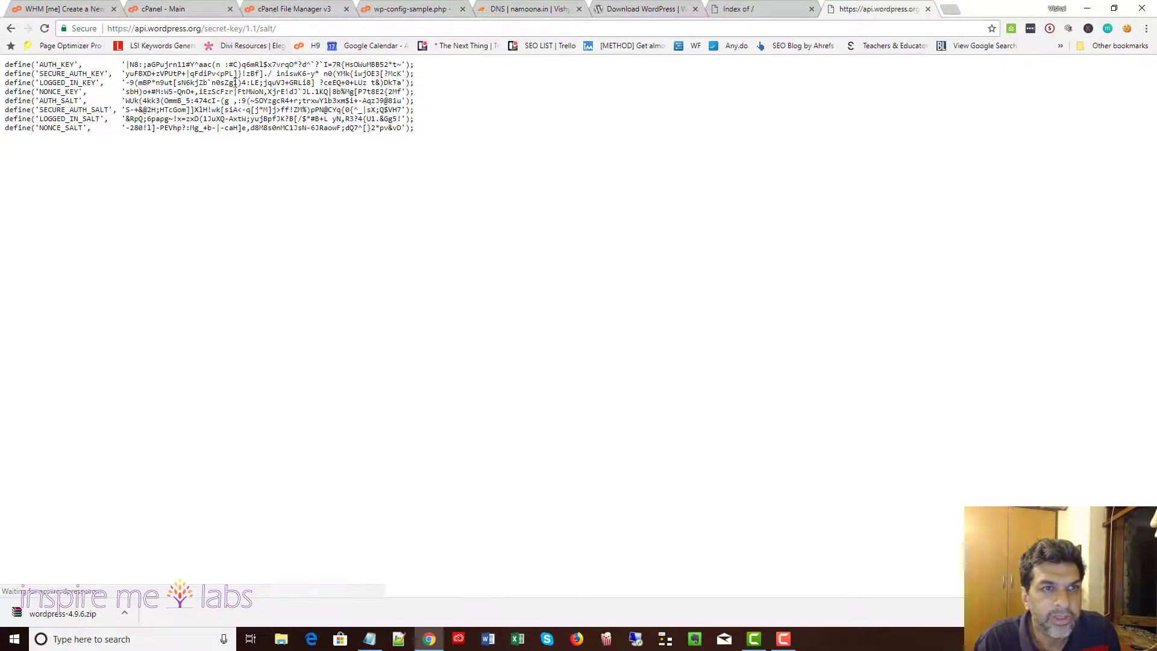
pyautogui.moveTo(432, 130); pyautogui.dragTo(2, 5)
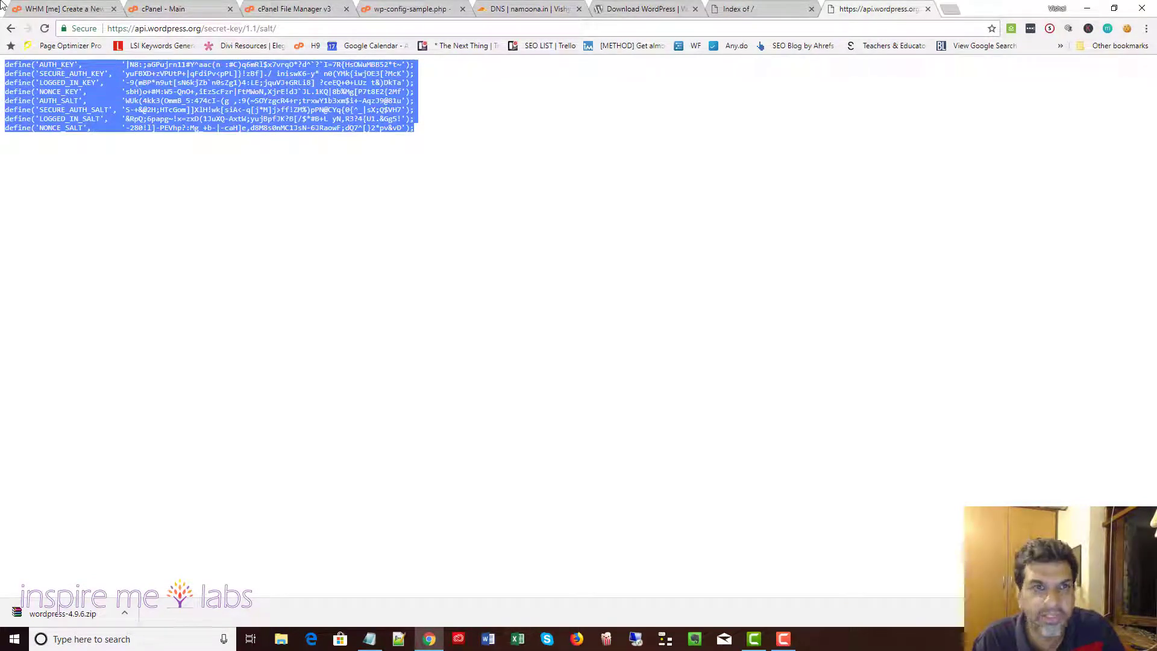
pyautogui.click(354, 240)
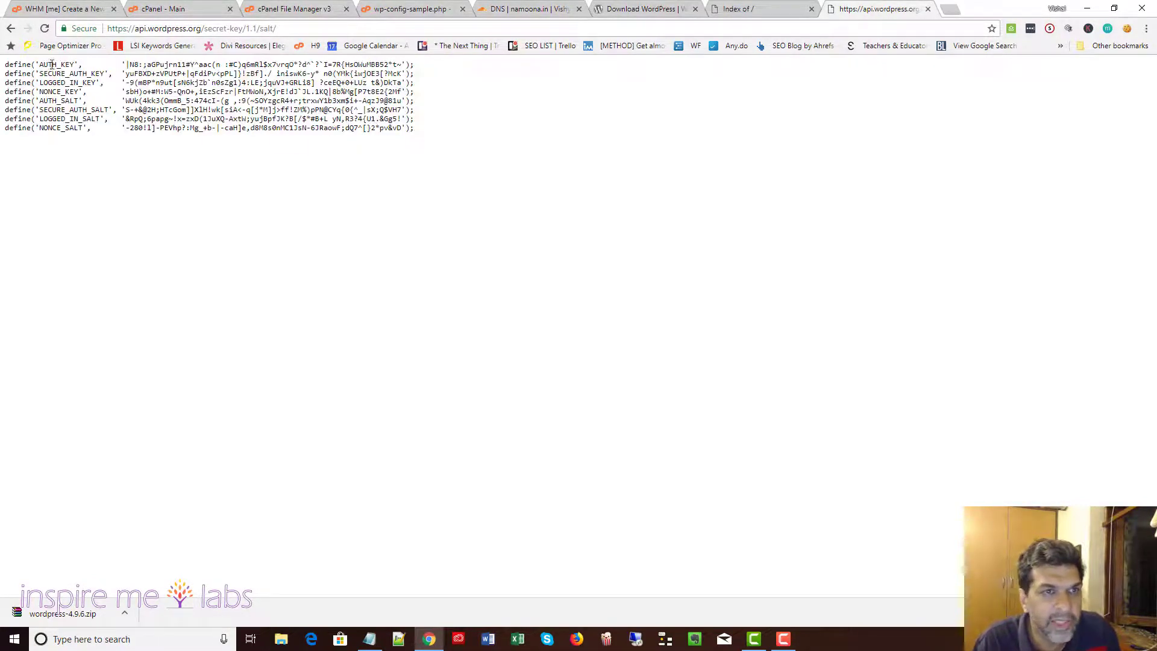
pyautogui.click(44, 29)
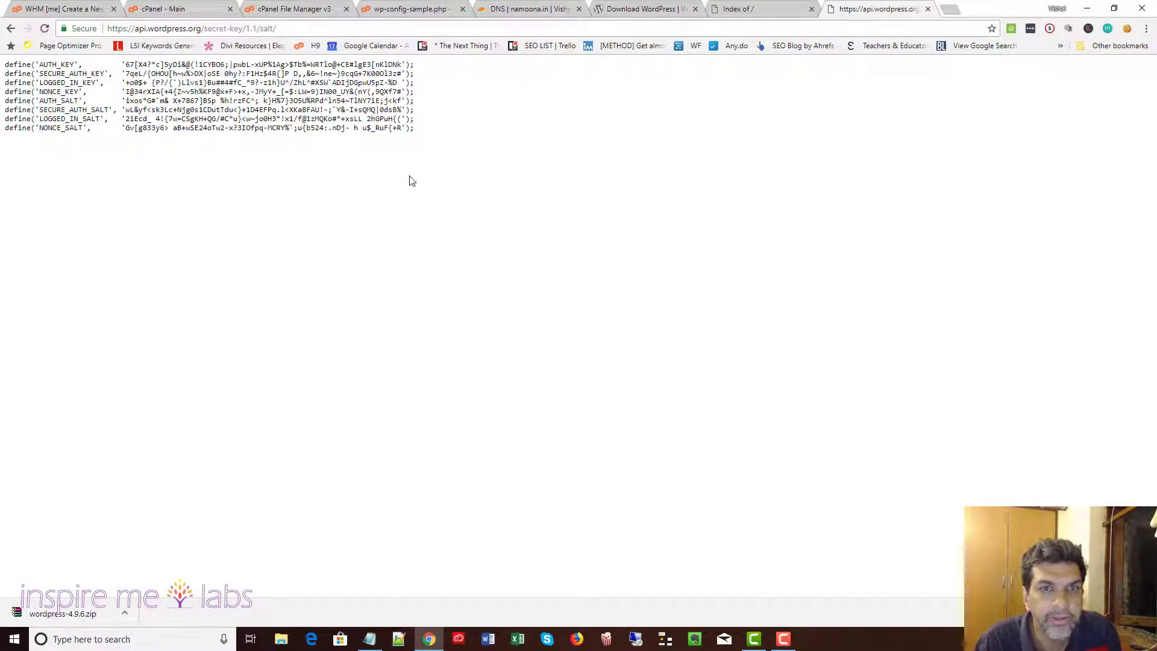
pyautogui.moveTo(416, 128); pyautogui.dragTo(4, 60)
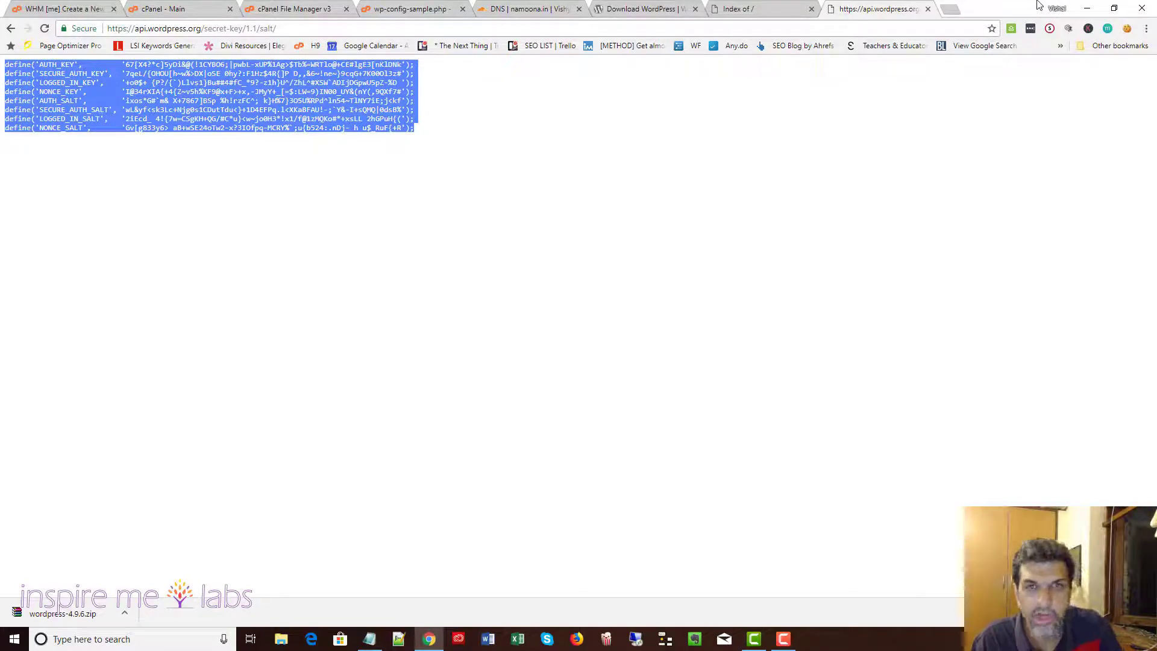
# Replace the eight placeholder key and salt lines with the generated values and save the file.
pyautogui.click(644, 9)
pyautogui.click(518, 8)
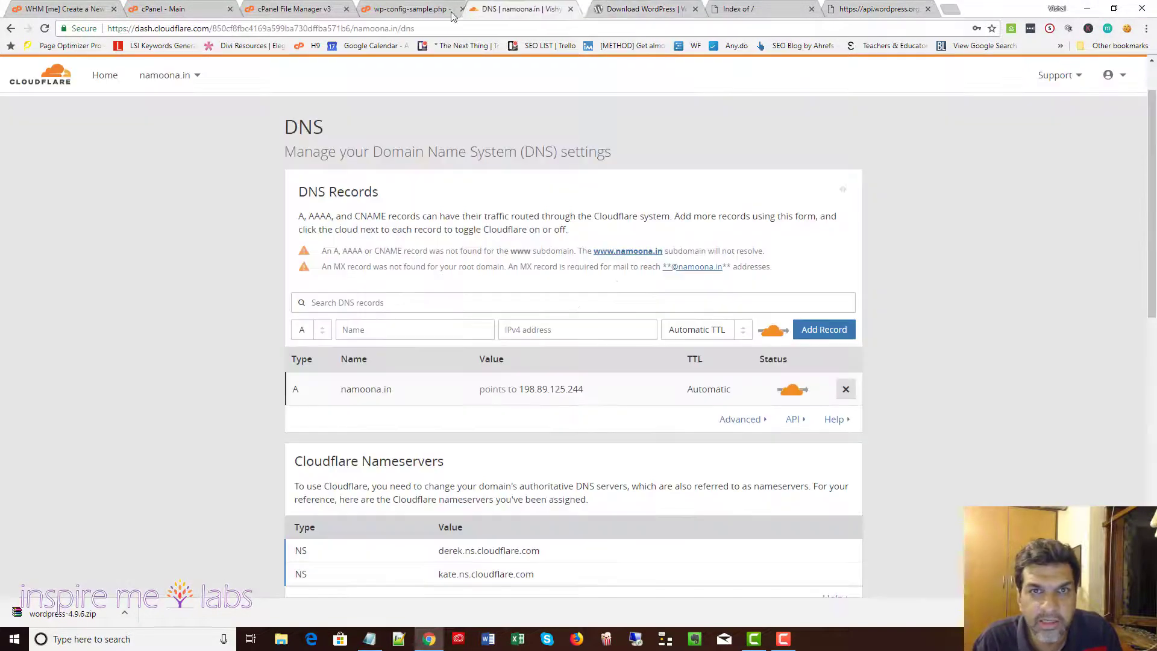
pyautogui.click(453, 13)
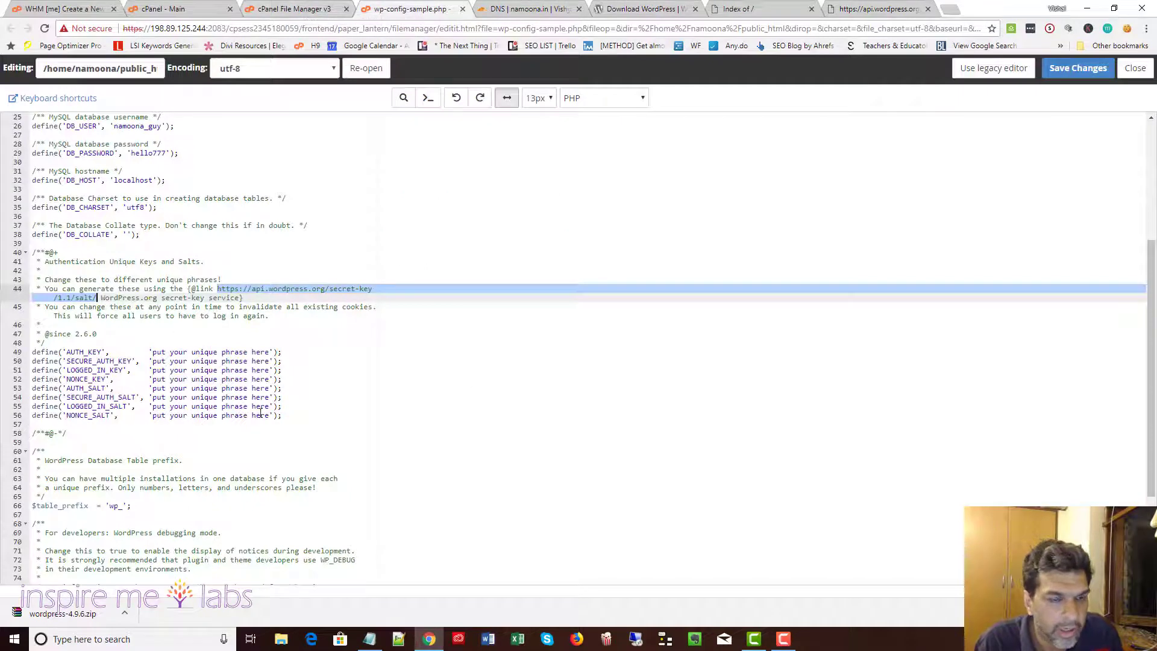
pyautogui.moveTo(298, 418); pyautogui.dragTo(1, 354)
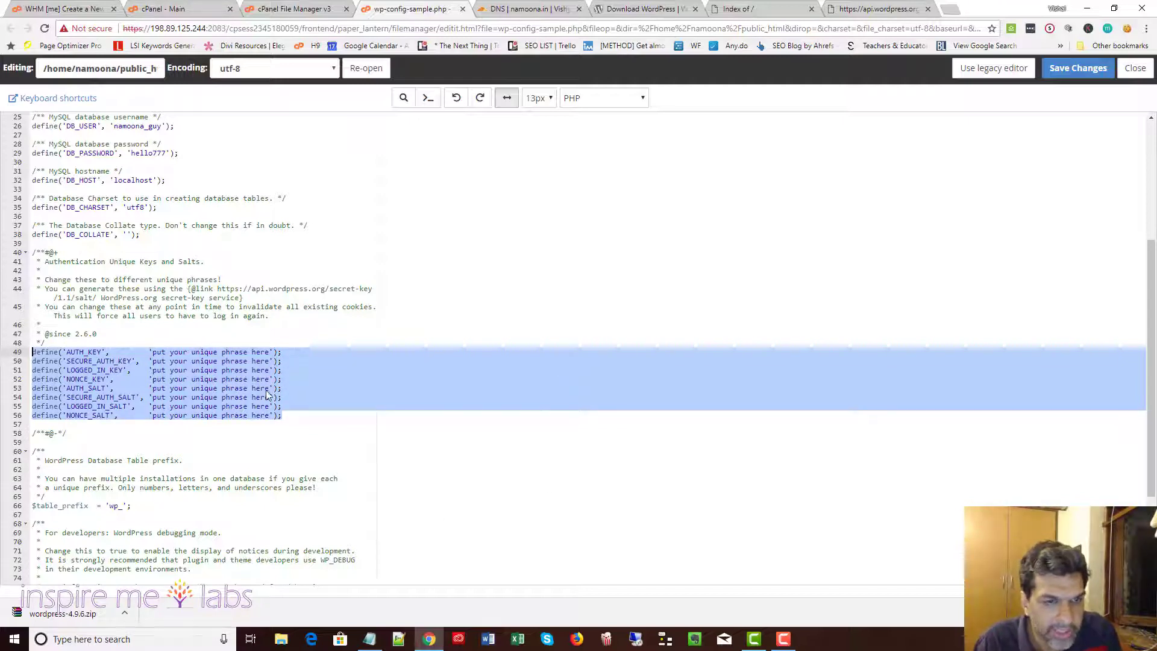
pyautogui.press('Delete')
pyautogui.hotkey('ctrl', 'v')
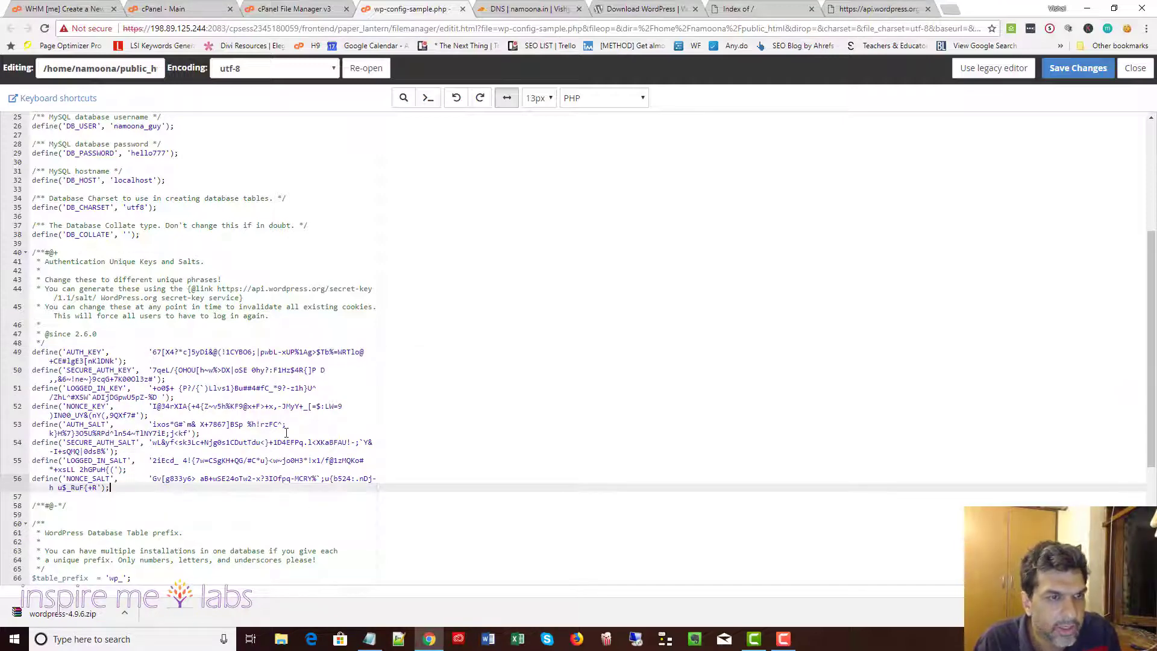
pyautogui.scroll(-3, 286, 434)
pyautogui.scroll(8, 286, 446)
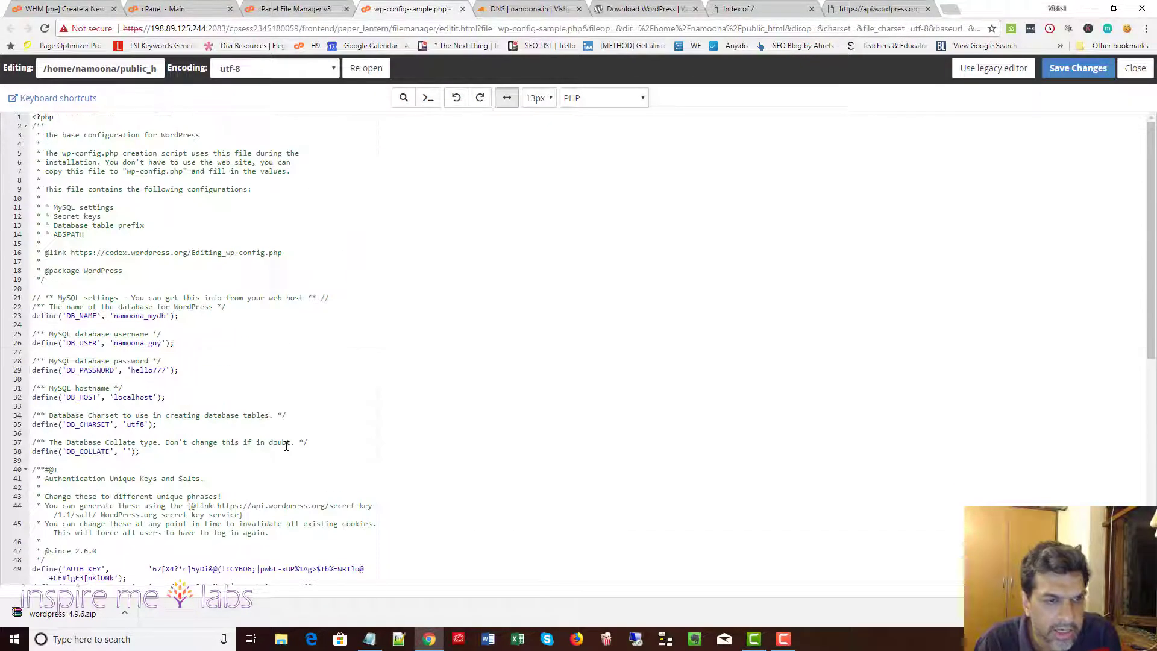
pyautogui.click(1101, 71)
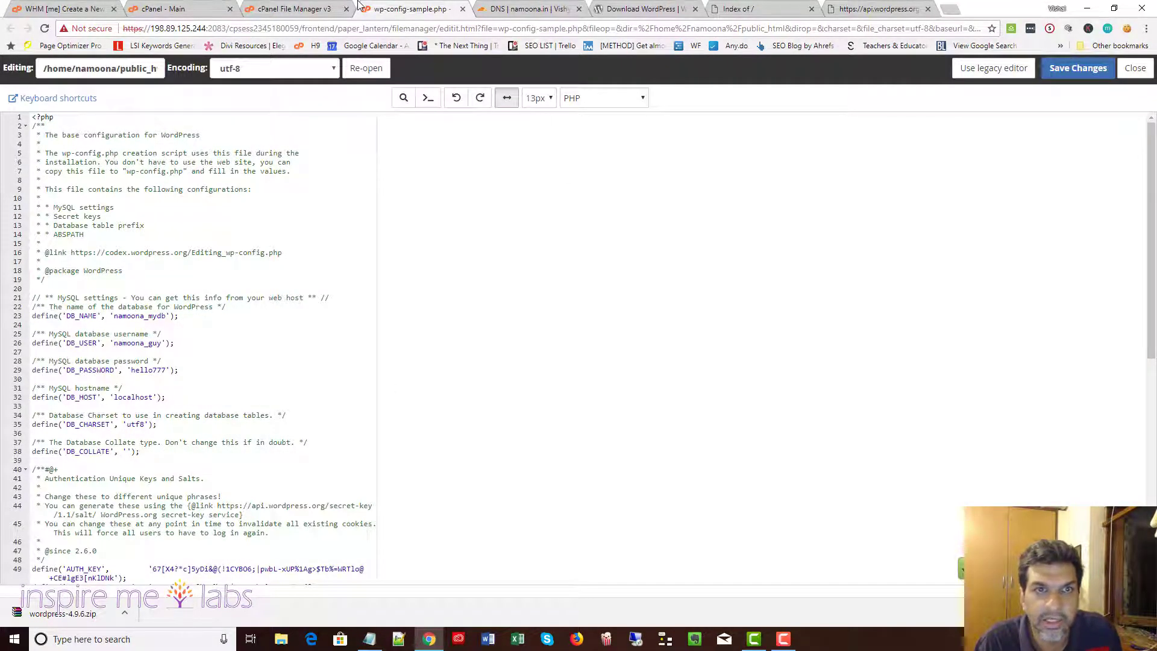
# Close the config editor tab and return to the cPanel main page.
pyautogui.click(462, 8)
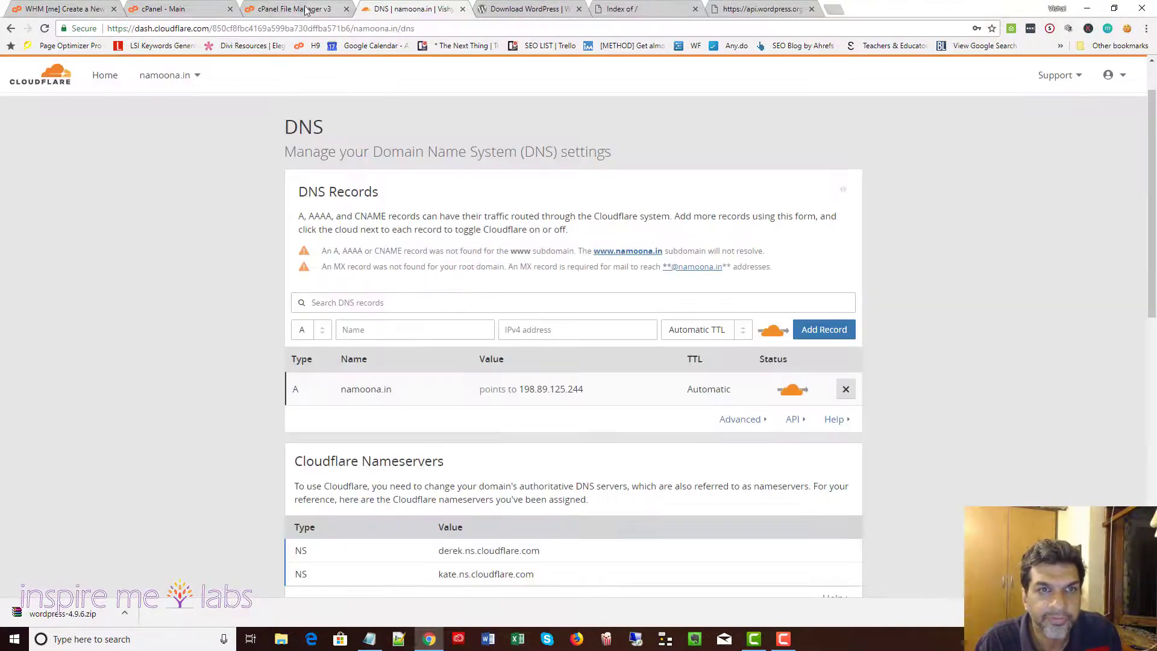
pyautogui.click(301, 9)
pyautogui.click(192, 7)
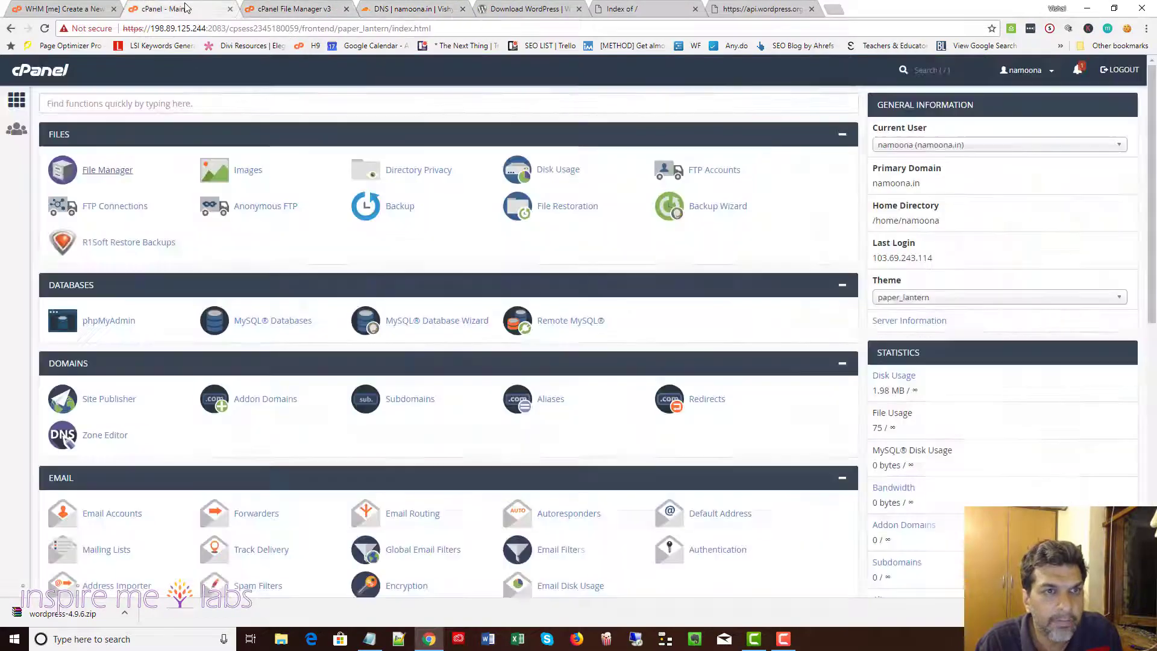
# Rename wp-config-sample.php to wp-config.php by removing '-sample' from its name.
pyautogui.click(280, 10)
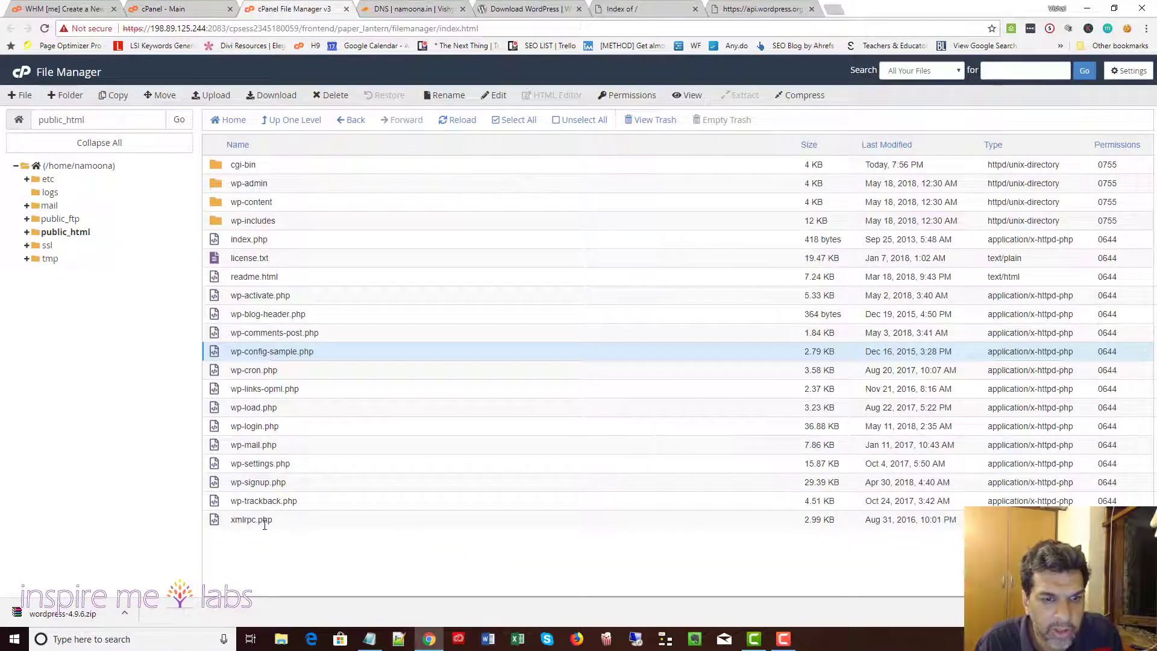
pyautogui.doubleClick(264, 352)
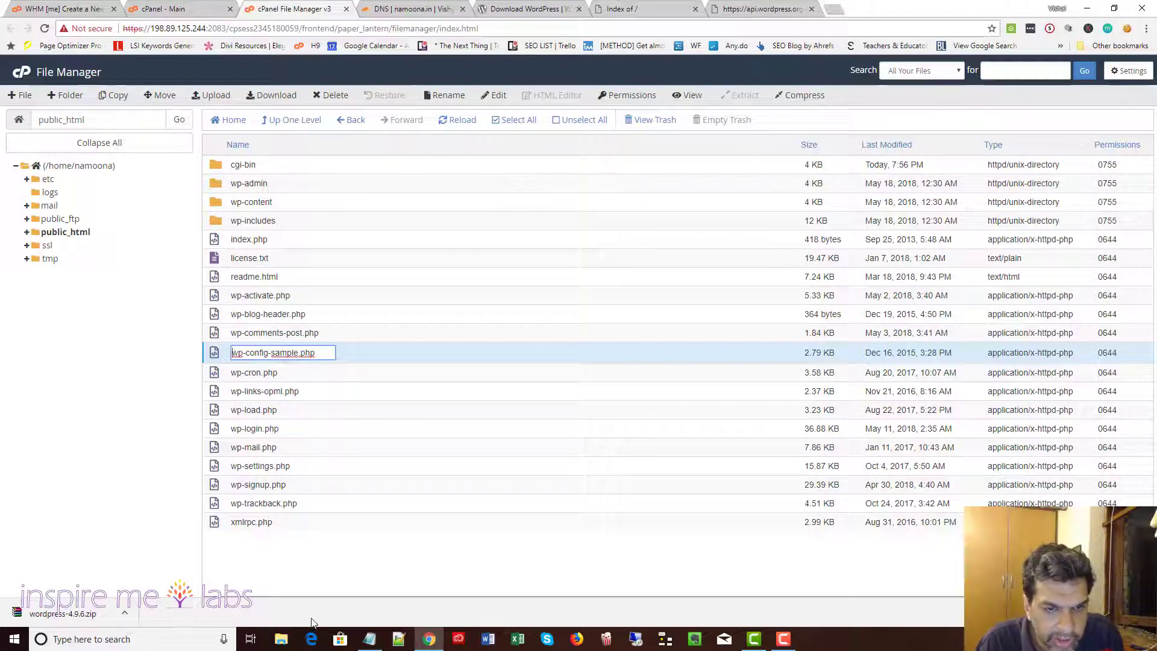
pyautogui.click(297, 573)
pyautogui.rightClick(248, 355)
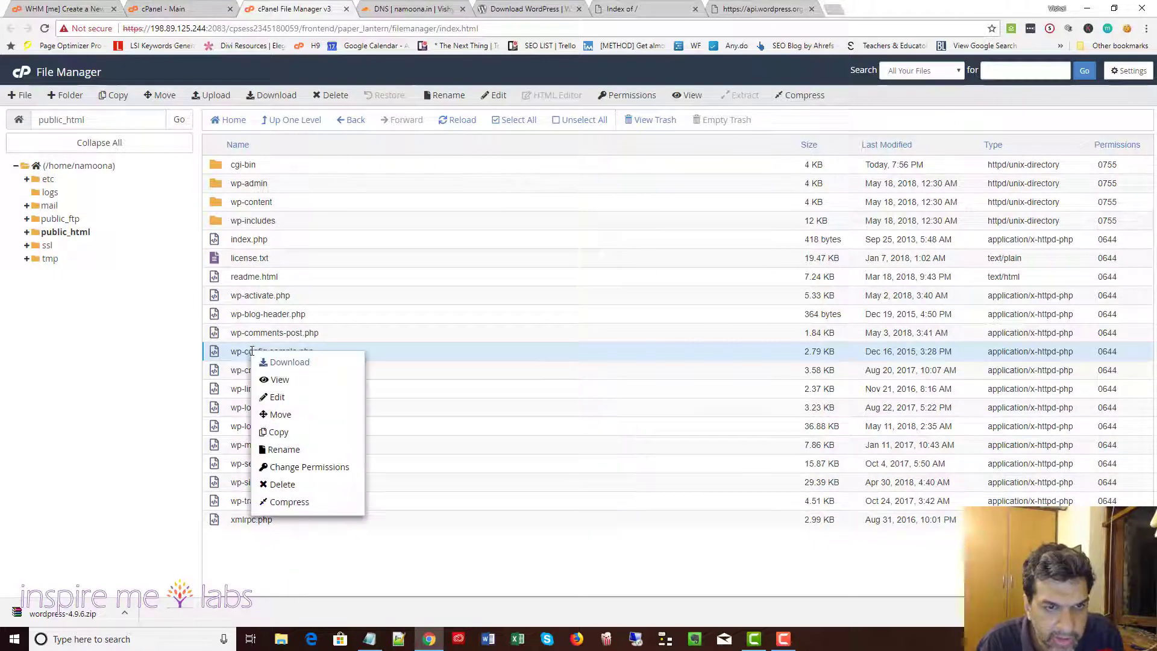
pyautogui.click(318, 546)
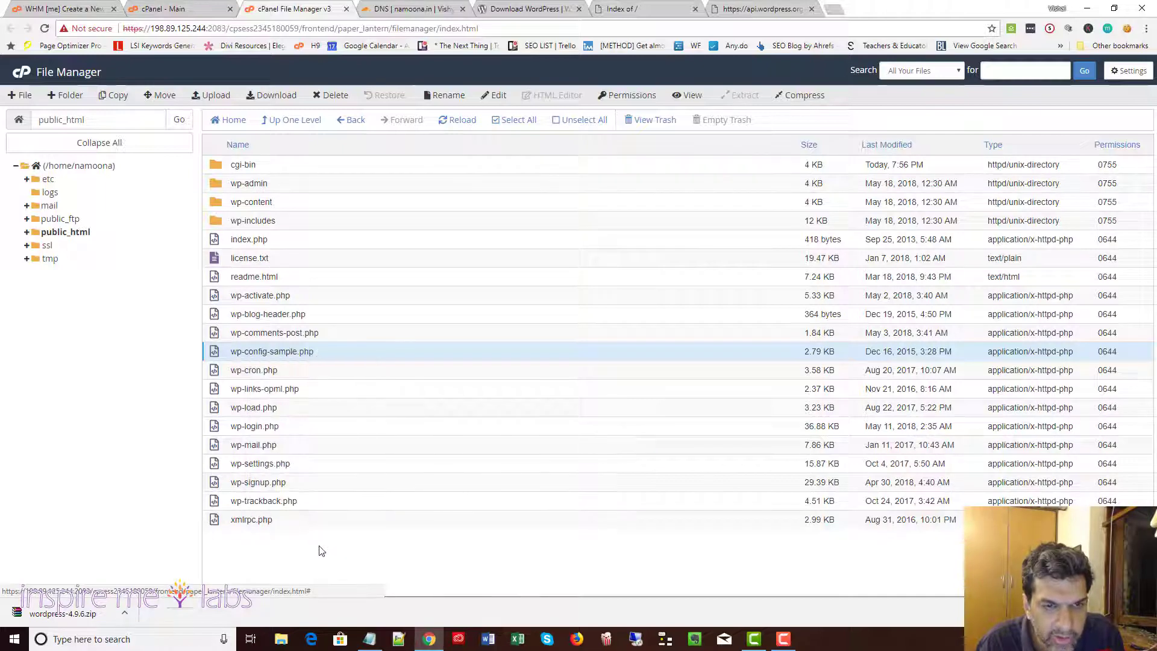
pyautogui.rightClick(269, 352)
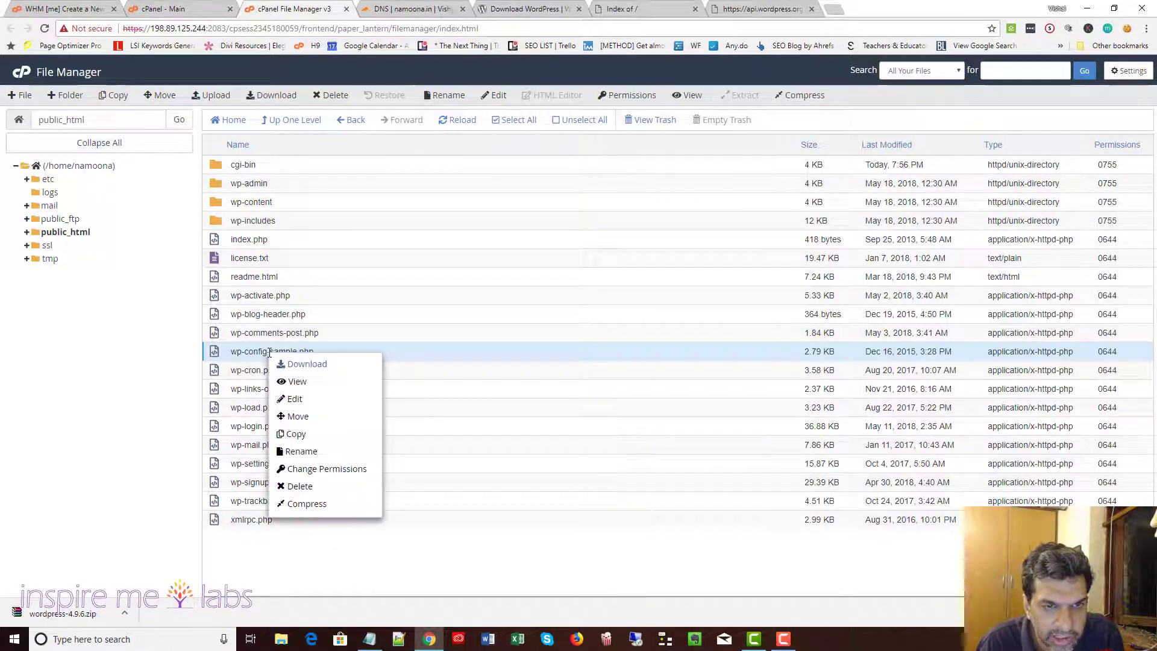
pyautogui.click(318, 449)
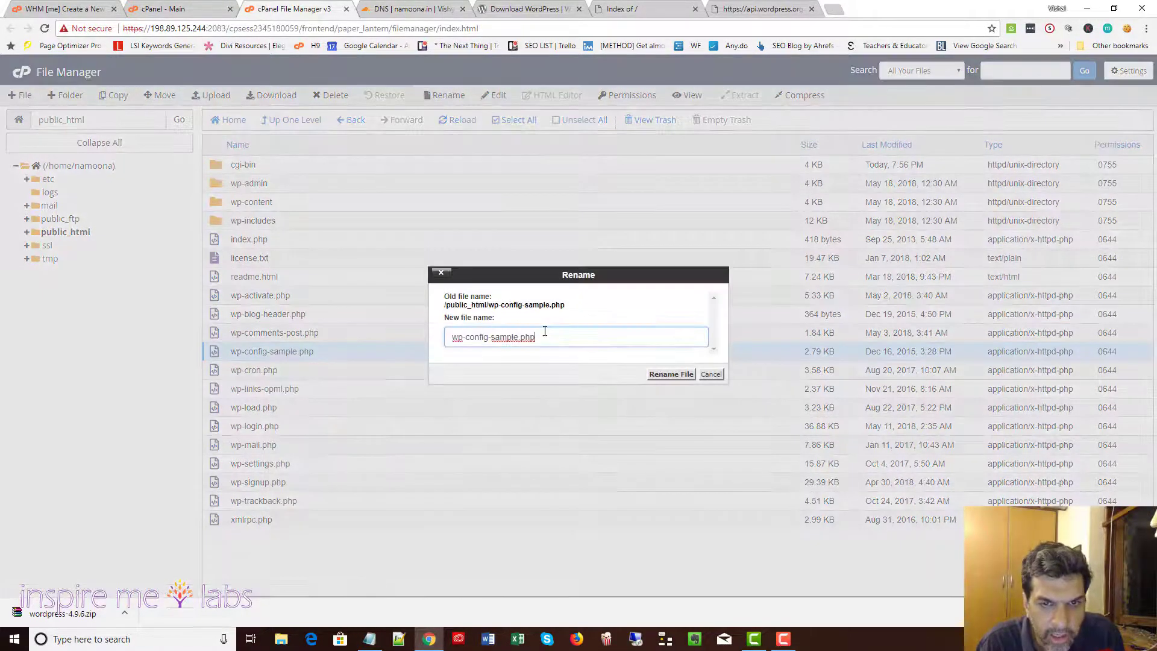
pyautogui.moveTo(491, 338); pyautogui.dragTo(518, 338)
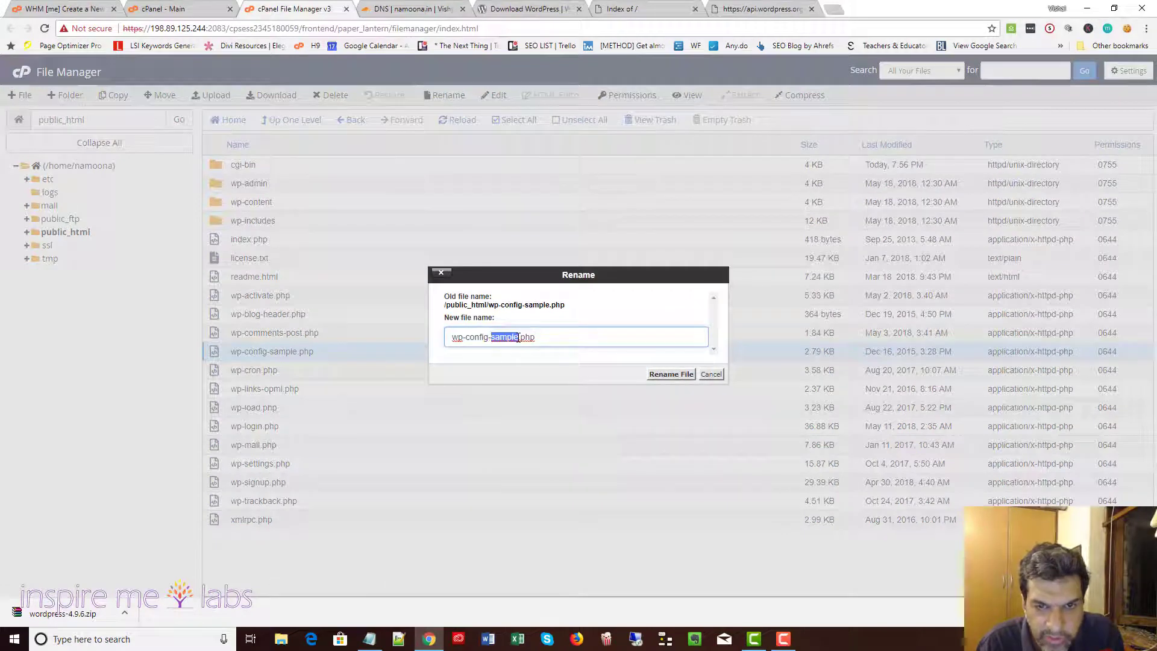
pyautogui.press('BackSpace')
pyautogui.press('BackSpace')
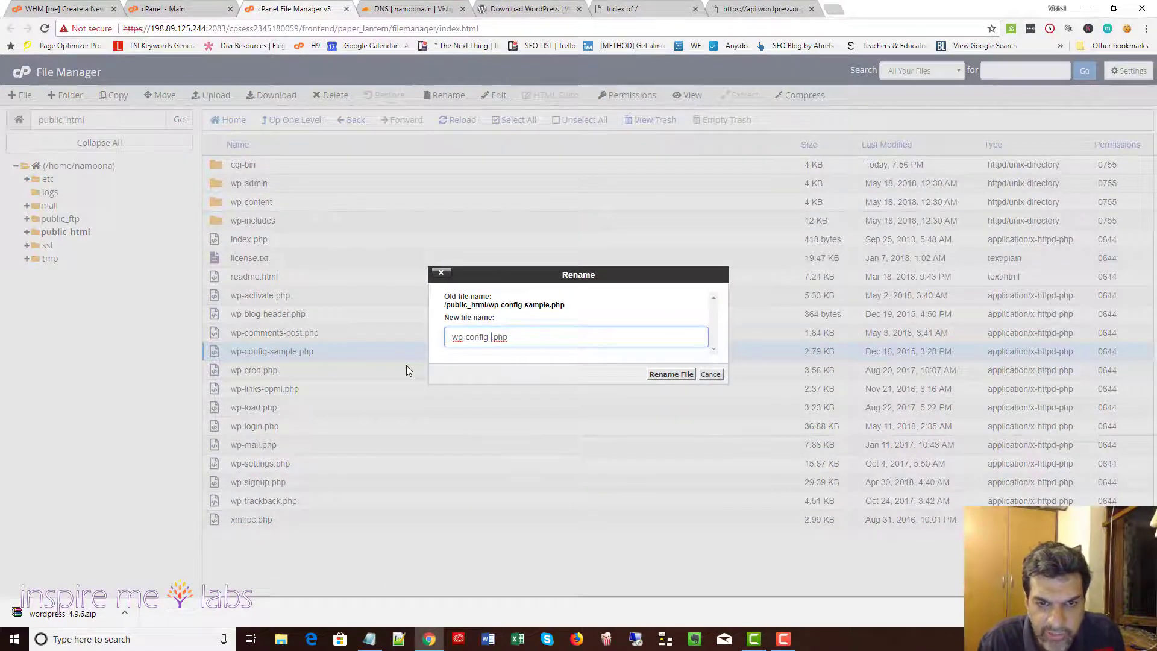
pyautogui.click(670, 374)
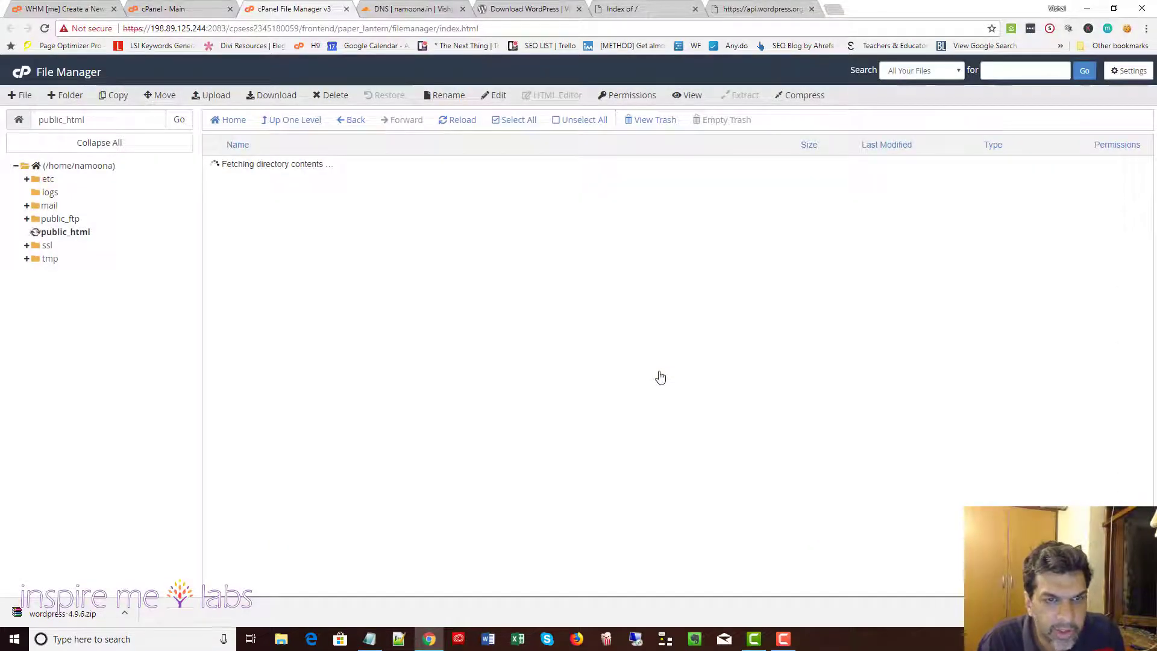
# Reload namoona.in in its tab to bring up the WordPress installation page.
pyautogui.click(525, 8)
pyautogui.click(623, 9)
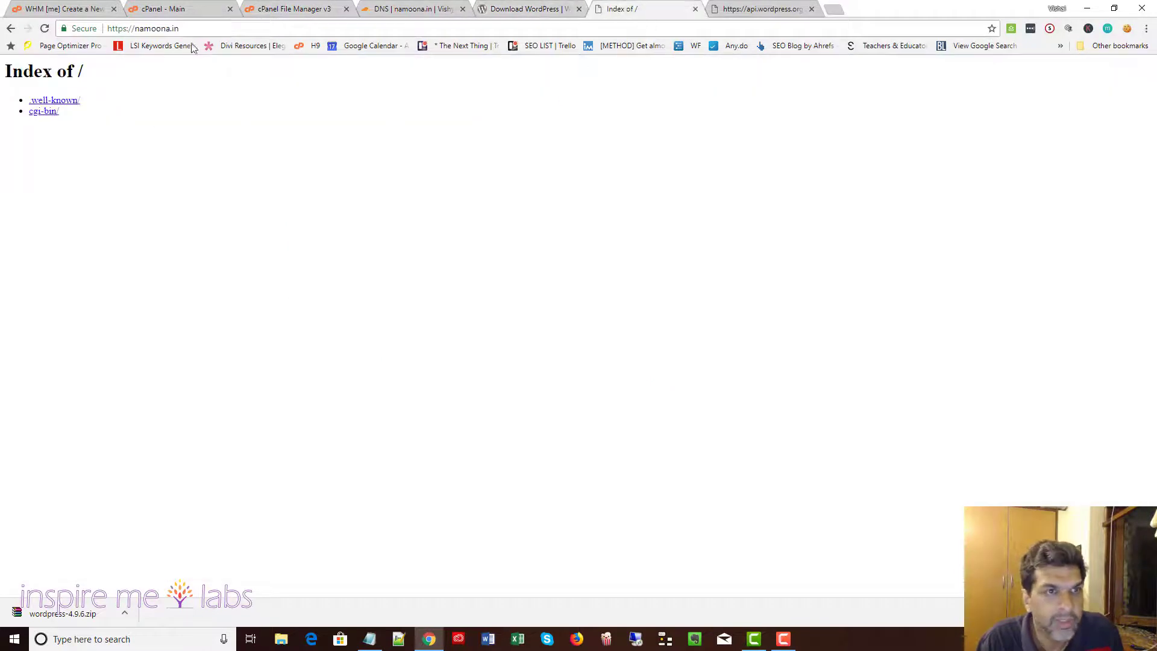
pyautogui.click(222, 29)
pyautogui.press('Return')
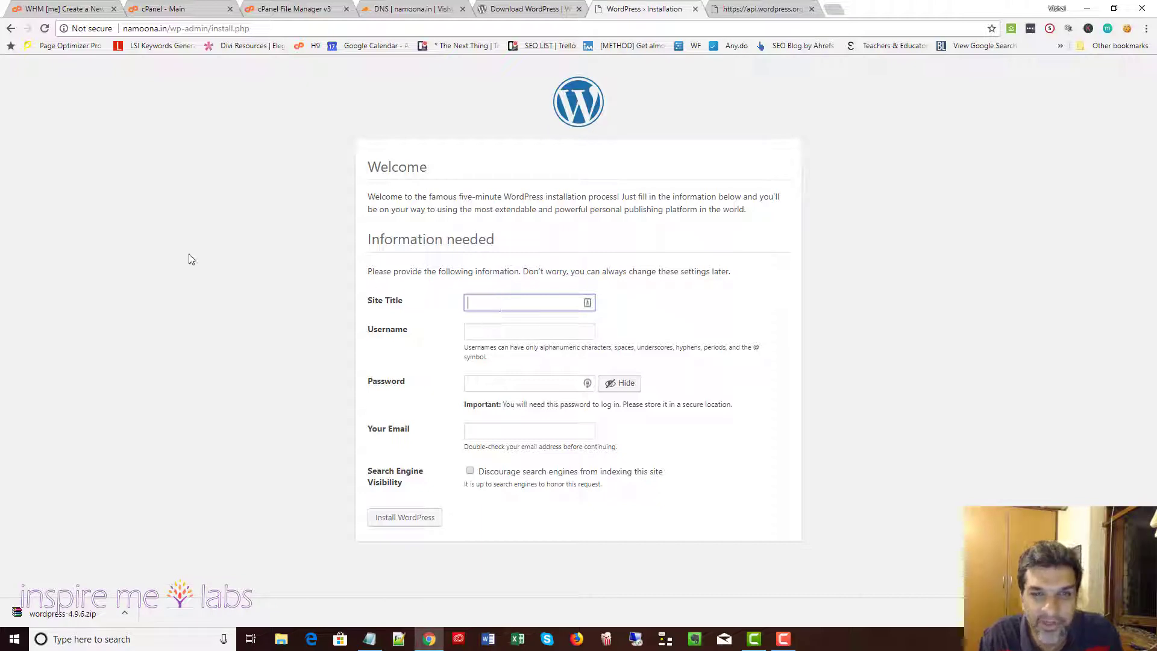
# Enter 'Namoona Drones' as the site title on the WordPress installation form.
pyautogui.click(499, 302)
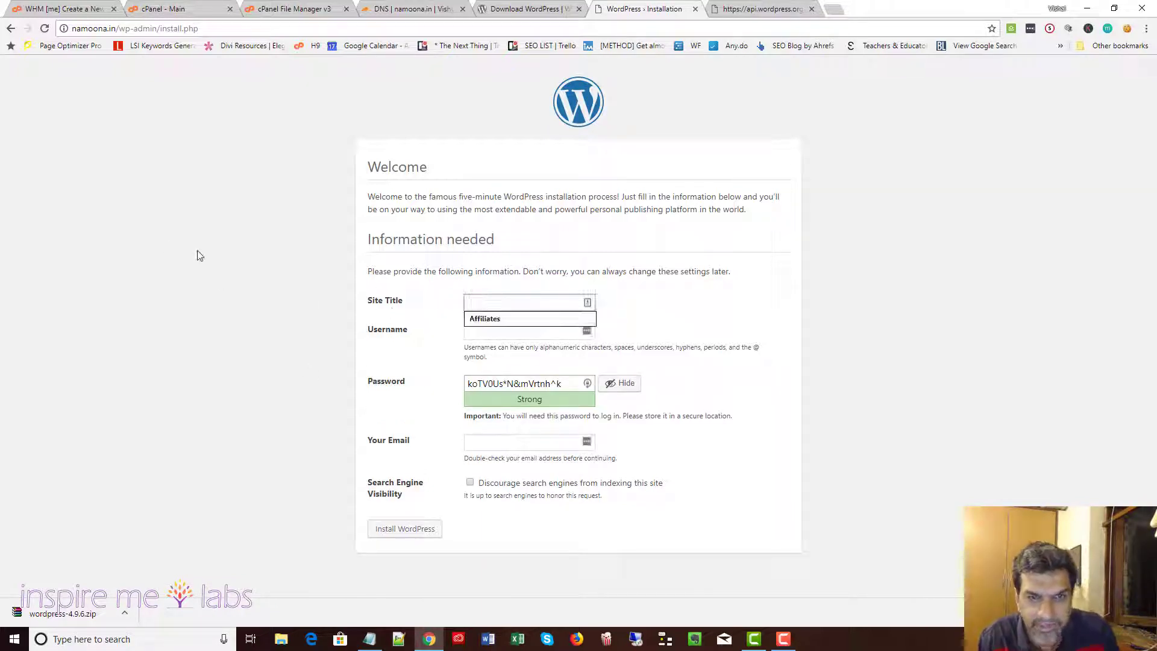
pyautogui.write('N')
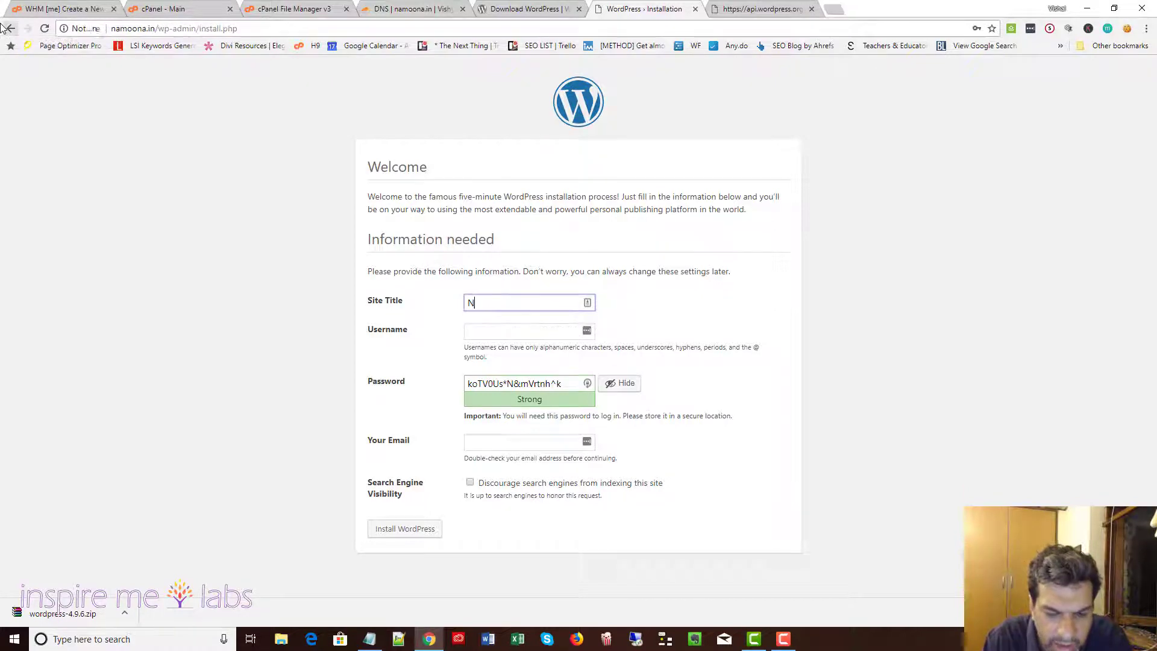
pyautogui.write('amoona ')
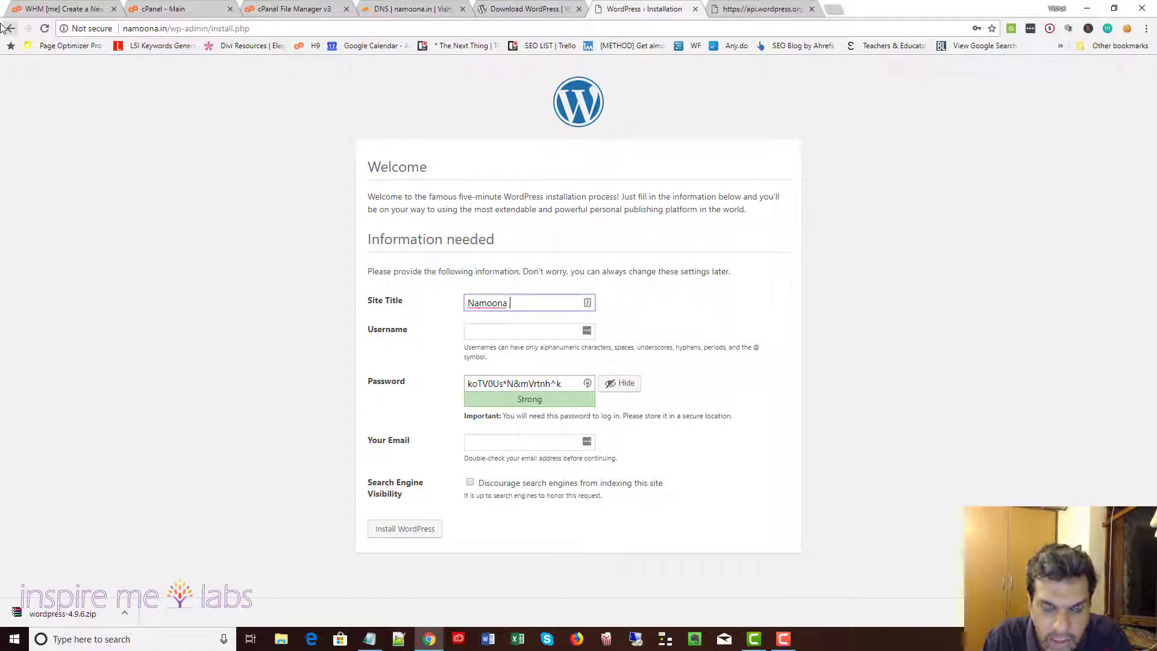
pyautogui.write('Drones')
pyautogui.press('Tab')
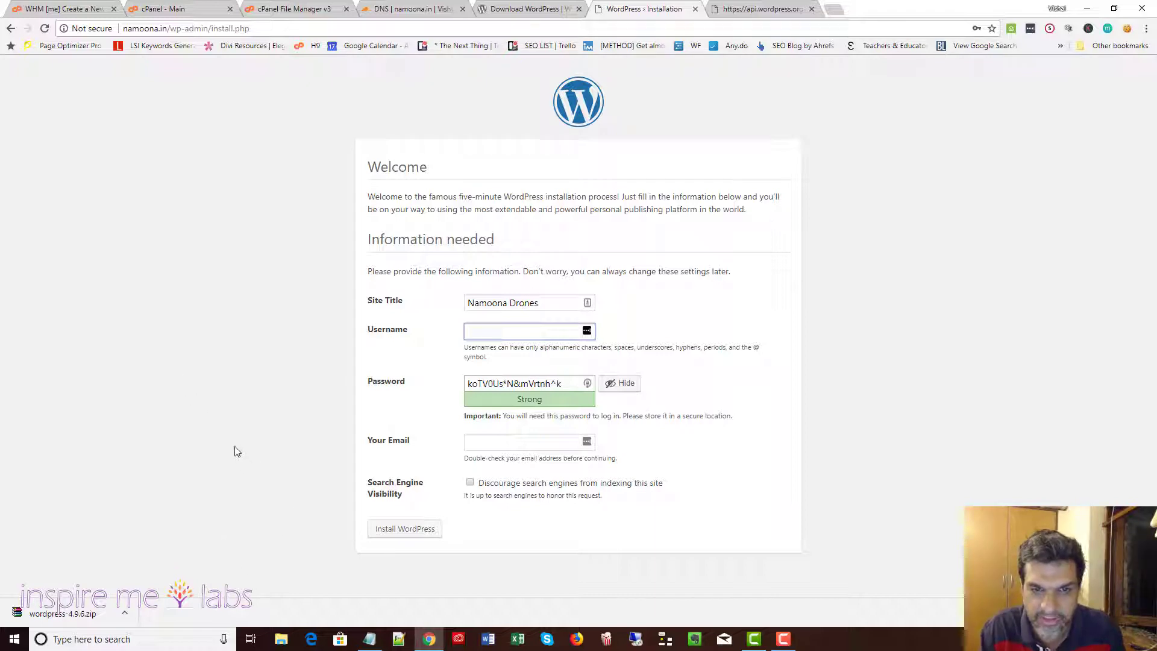
# Type the admin username and replace the generated password with a custom one, then copy it.
pyautogui.click(182, 354)
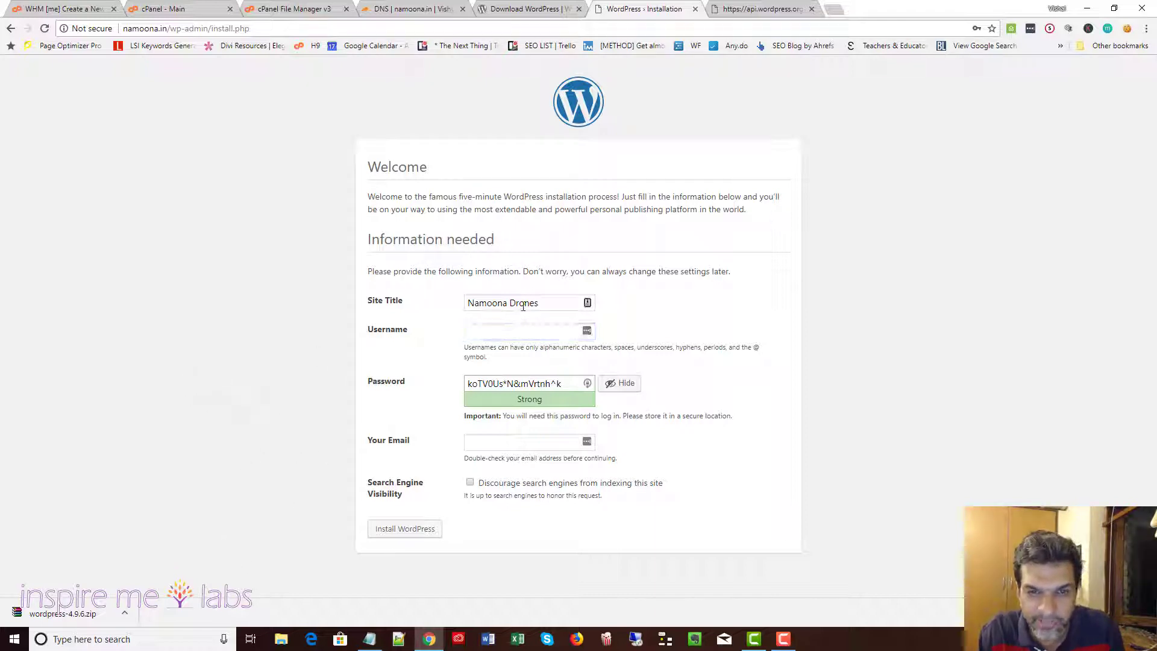
pyautogui.click(555, 332)
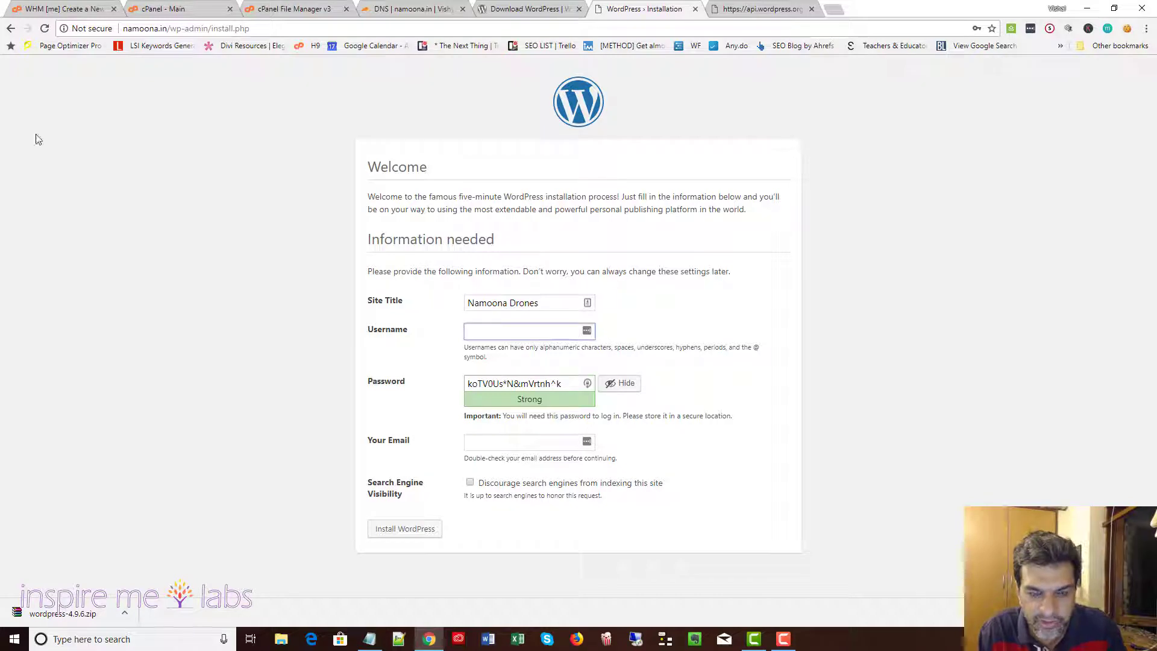
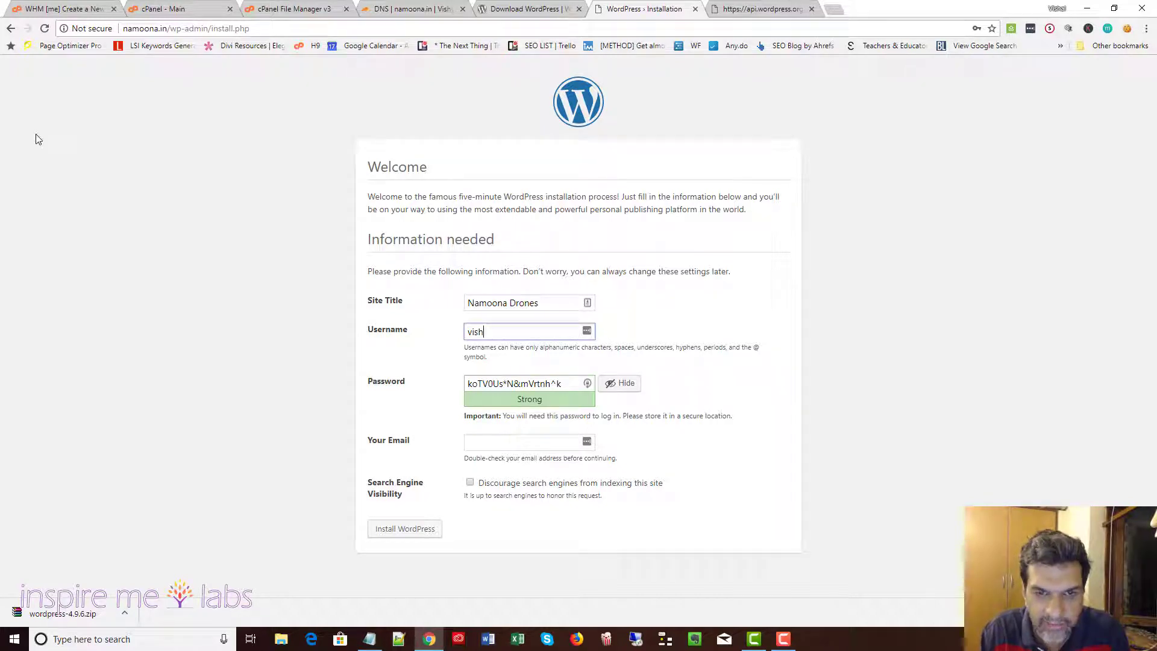
pyautogui.press('Tab')
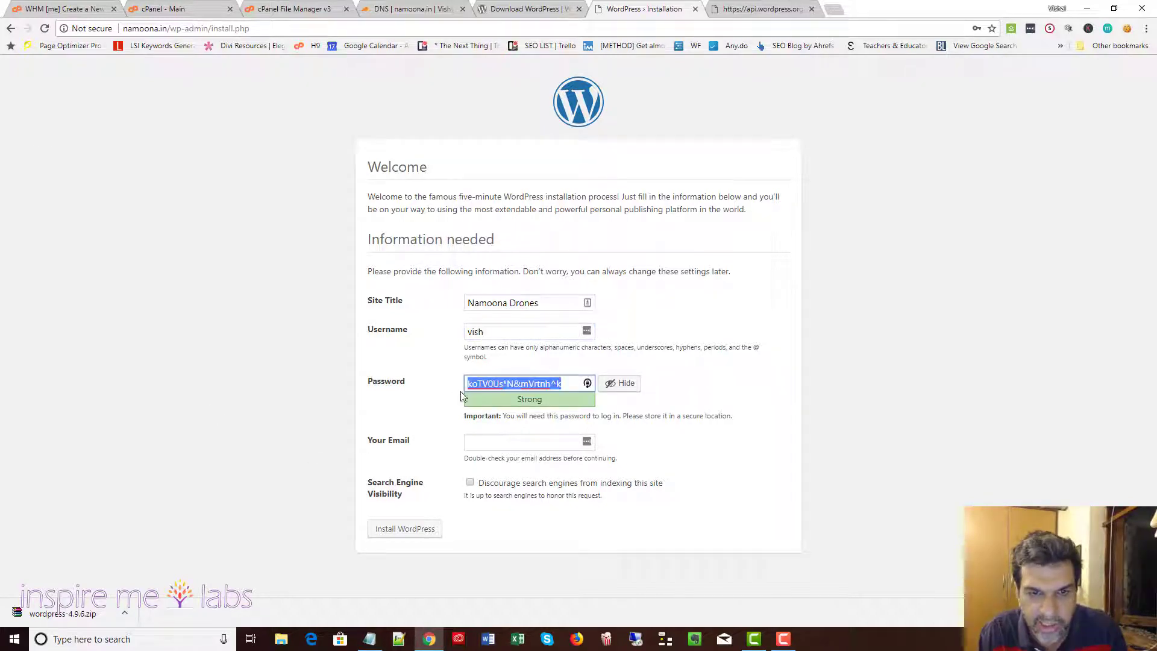
pyautogui.press('BackSpace')
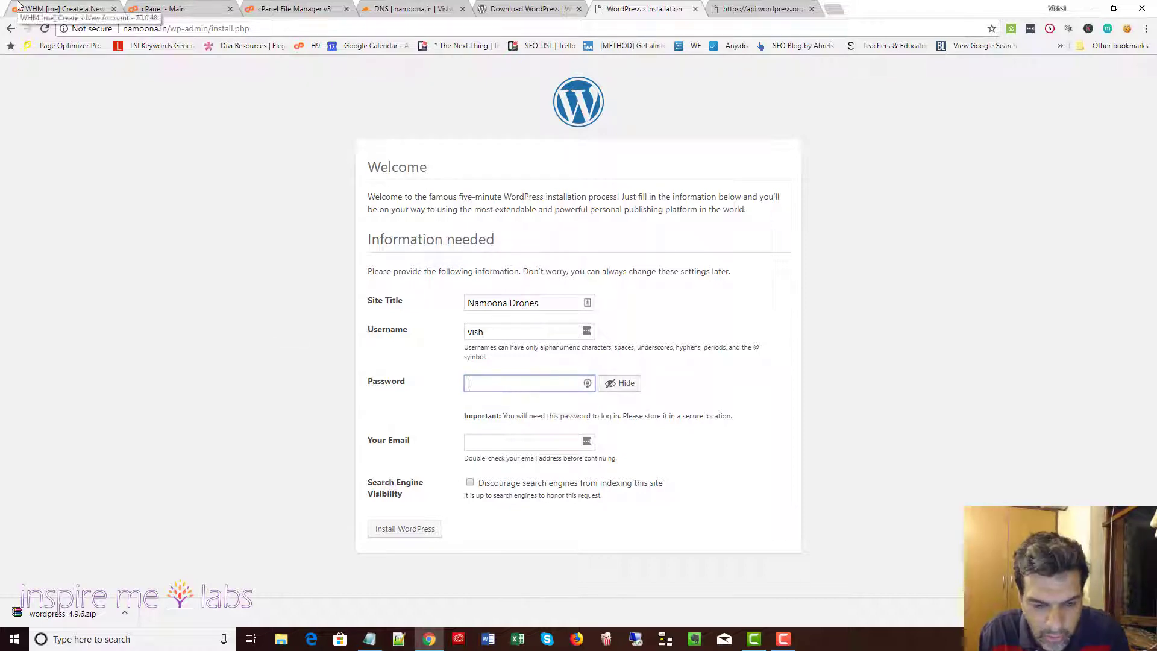
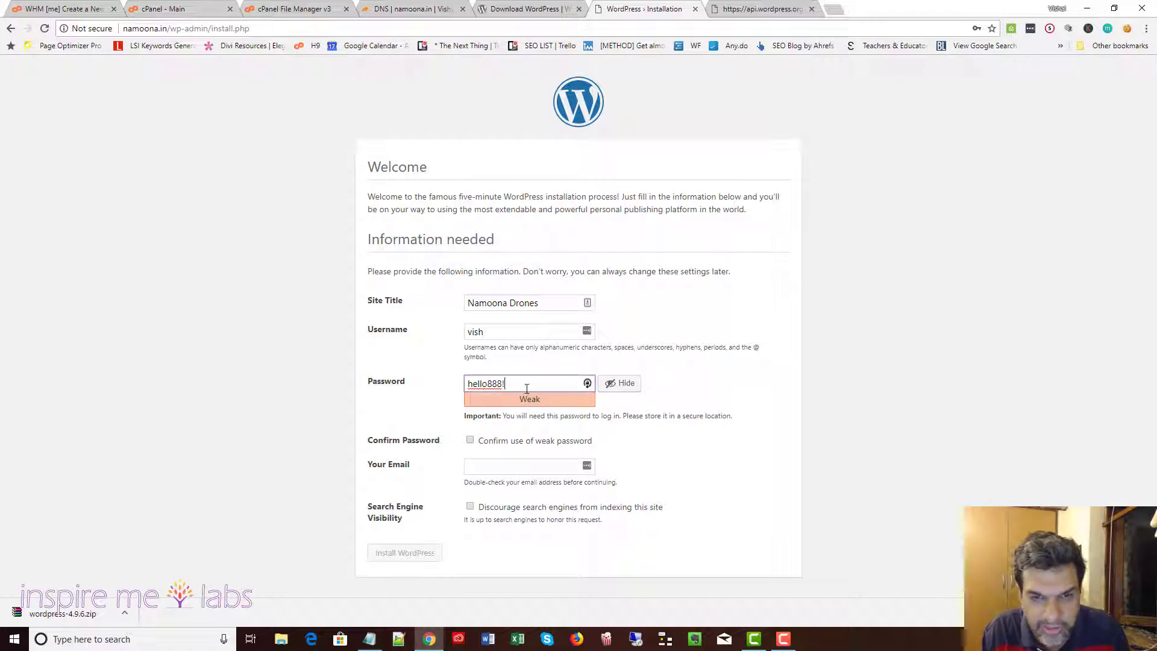
pyautogui.moveTo(524, 383); pyautogui.dragTo(386, 383)
pyautogui.hotkey('ctrl', 'c')
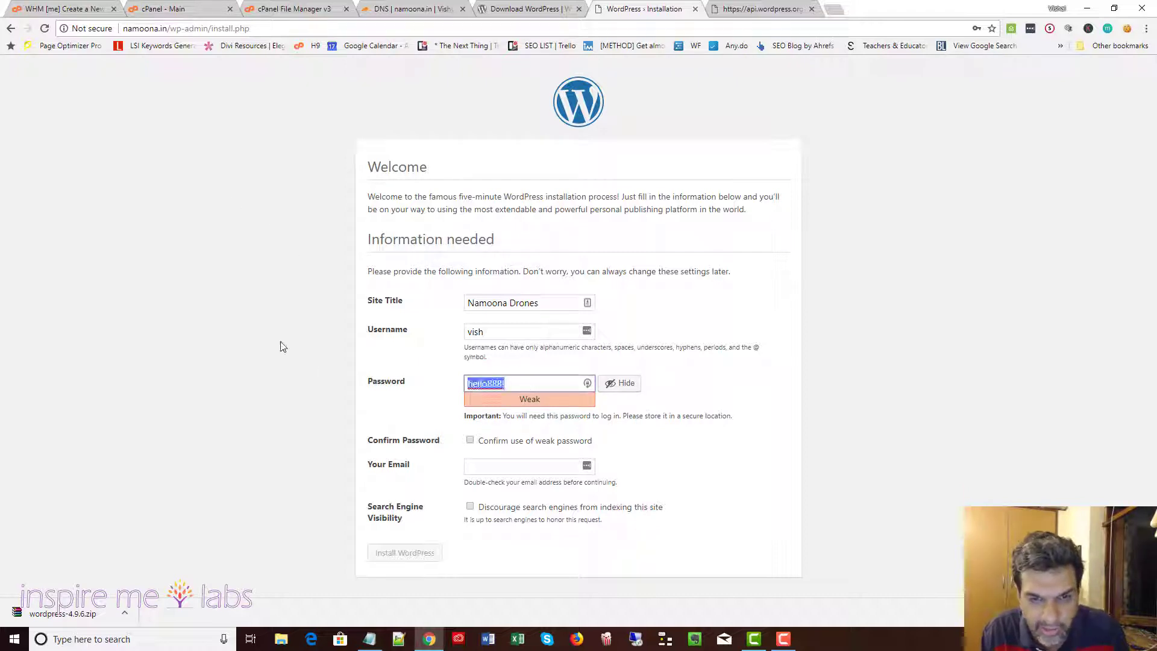
pyautogui.click(81, 224)
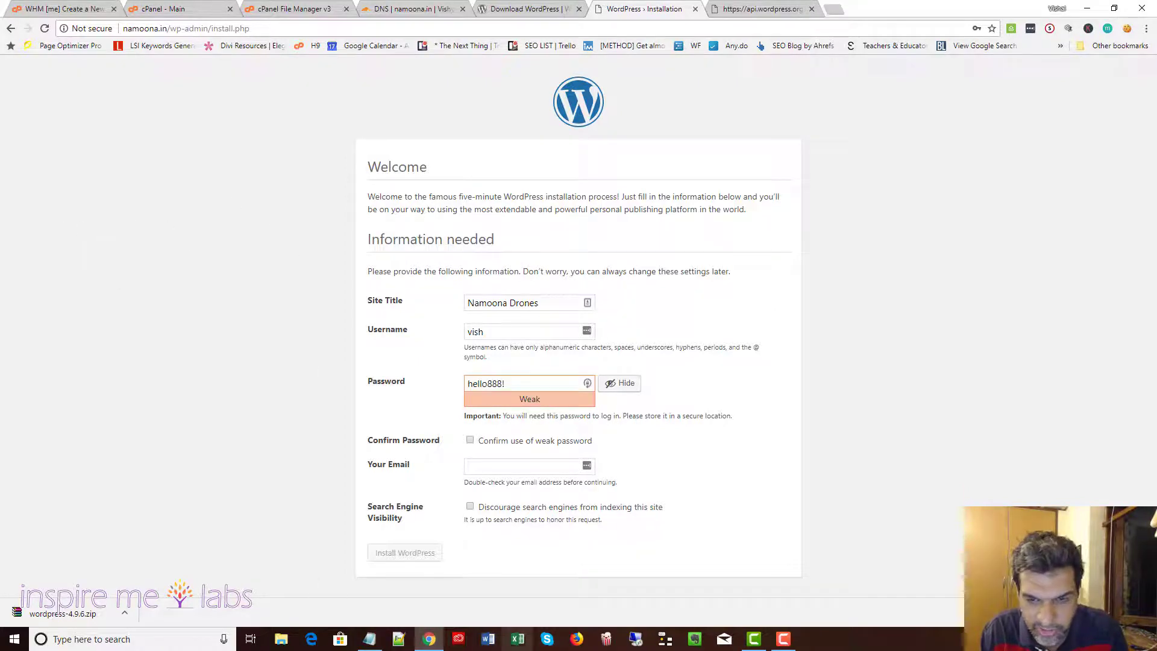
# Record the new admin password and username in Notepad below the database notes.
pyautogui.click(379, 644)
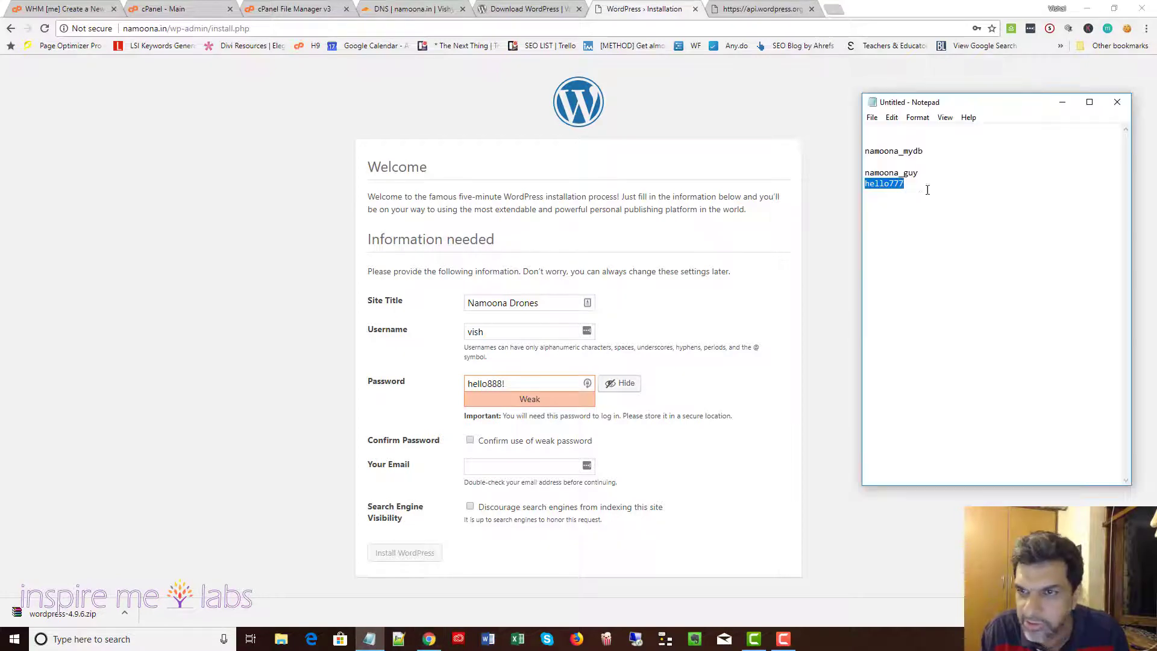
pyautogui.click(935, 215)
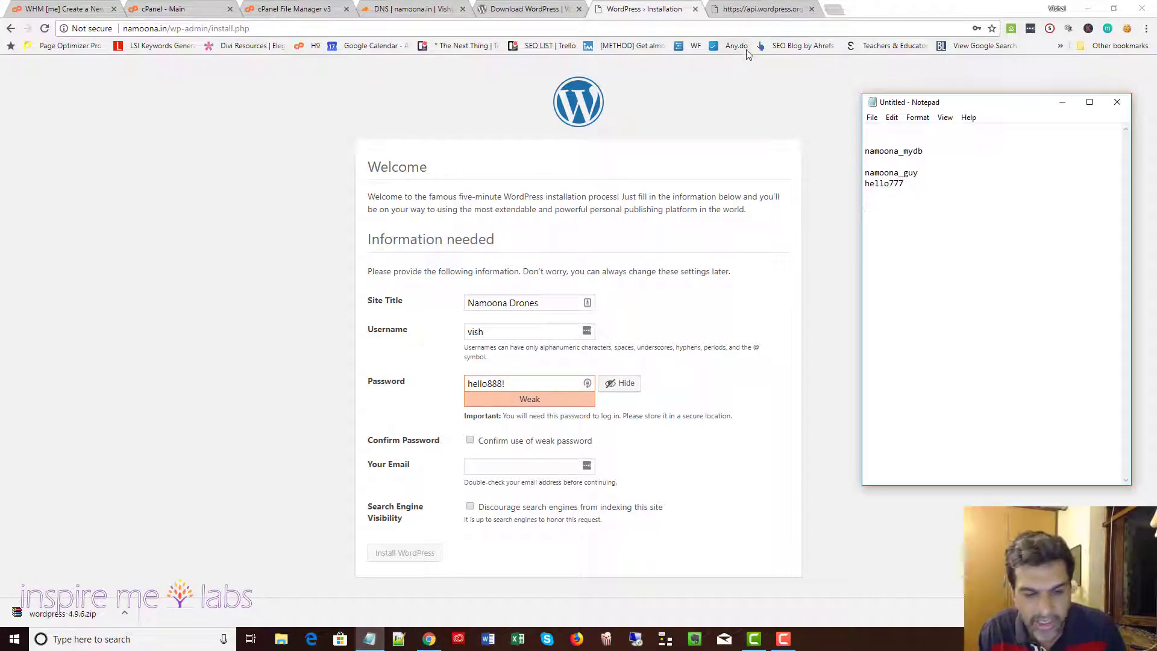
pyautogui.press('Return')
pyautogui.press('Return')
pyautogui.hotkey('ctrl', 'v')
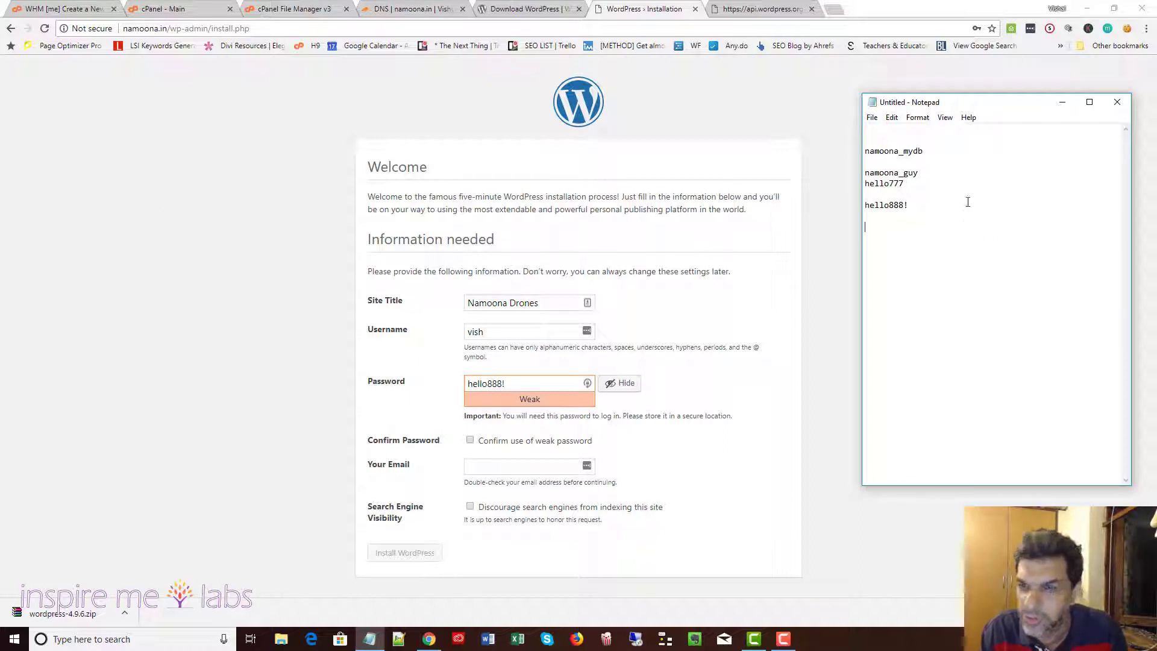
pyautogui.moveTo(923, 207); pyautogui.dragTo(847, 206)
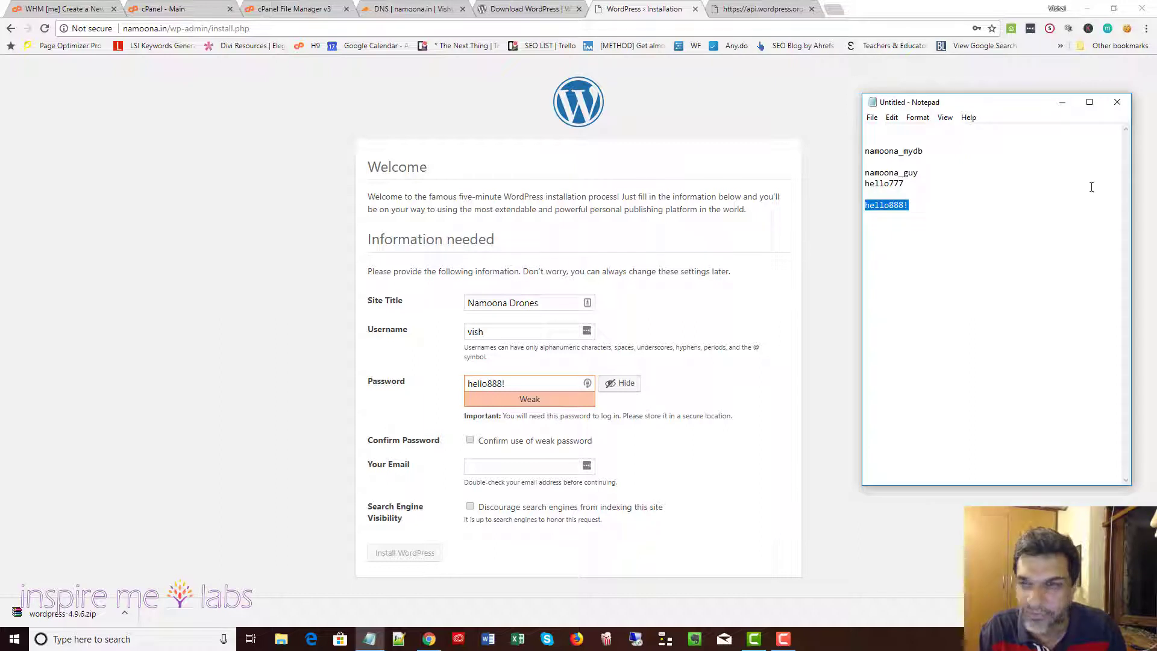
pyautogui.press('Up')
pyautogui.press('Return')
pyautogui.write('vi')
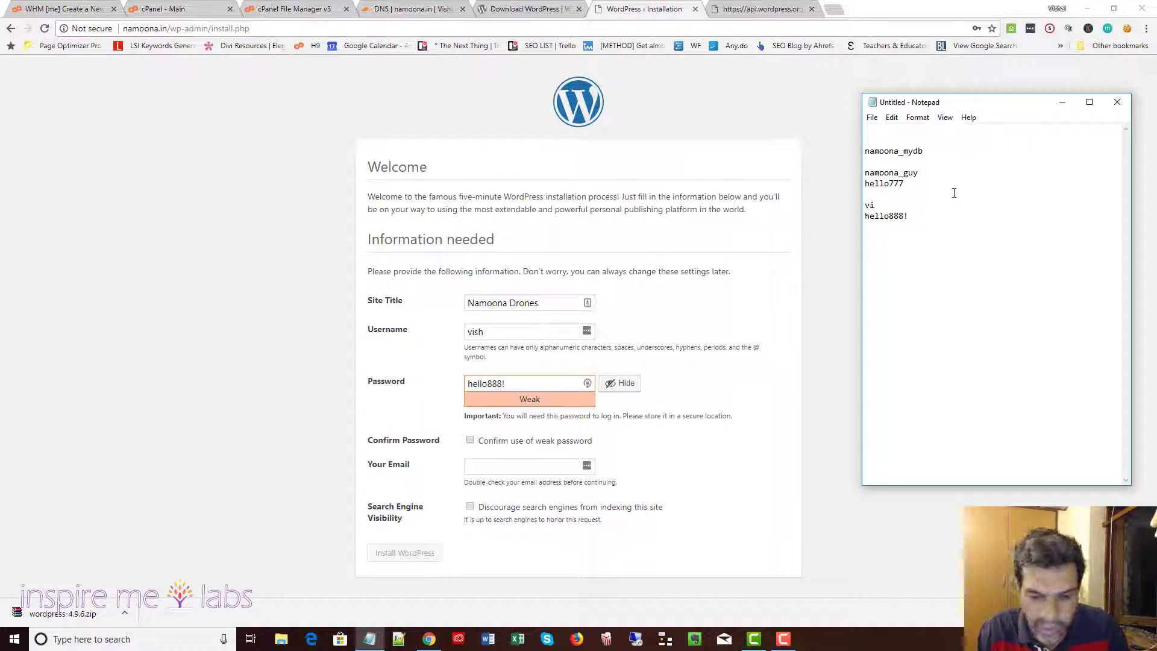
pyautogui.write('sh')
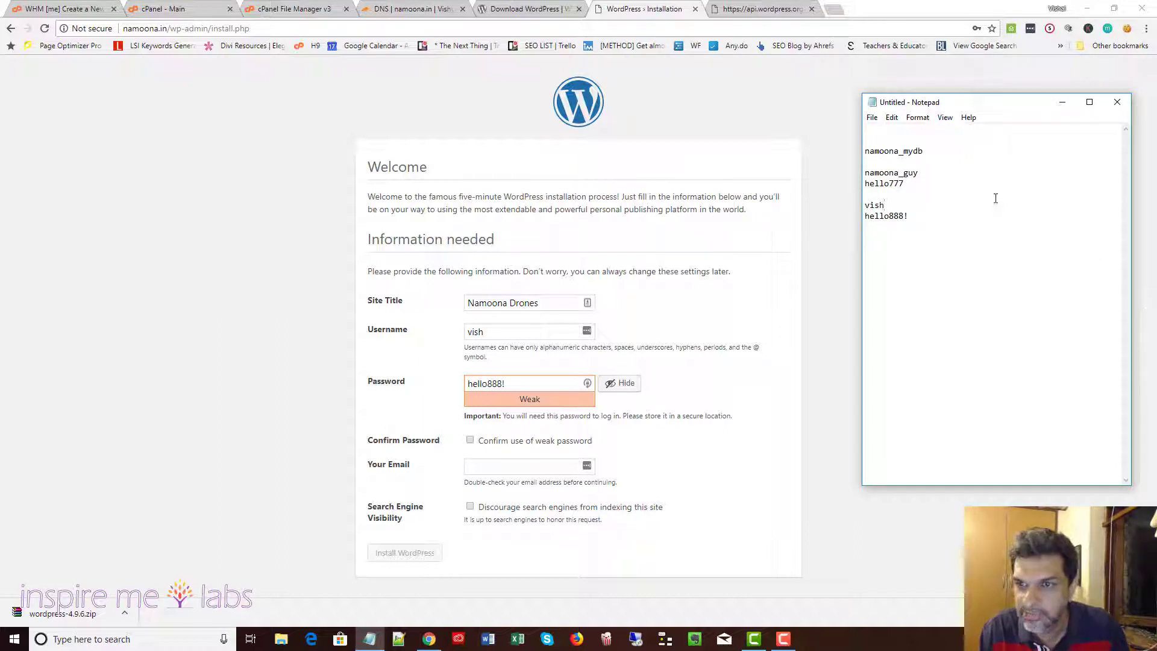
# Return to the WordPress installer with the caret in the Username field.
pyautogui.click(587, 331)
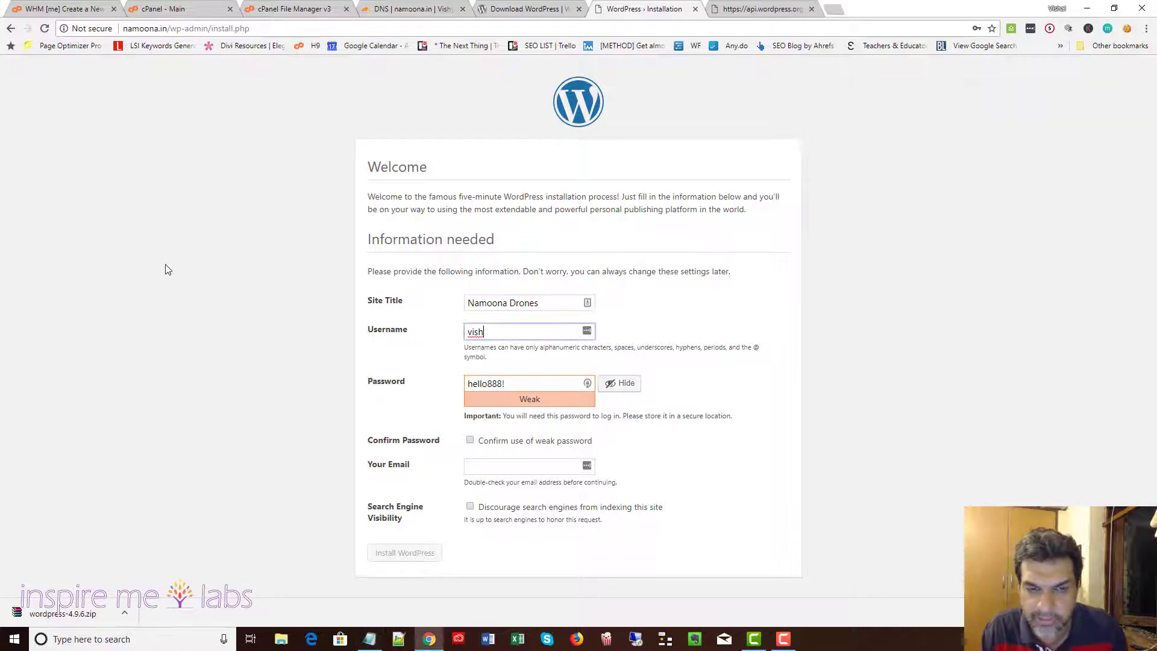
pyautogui.click(530, 330)
pyautogui.click(185, 323)
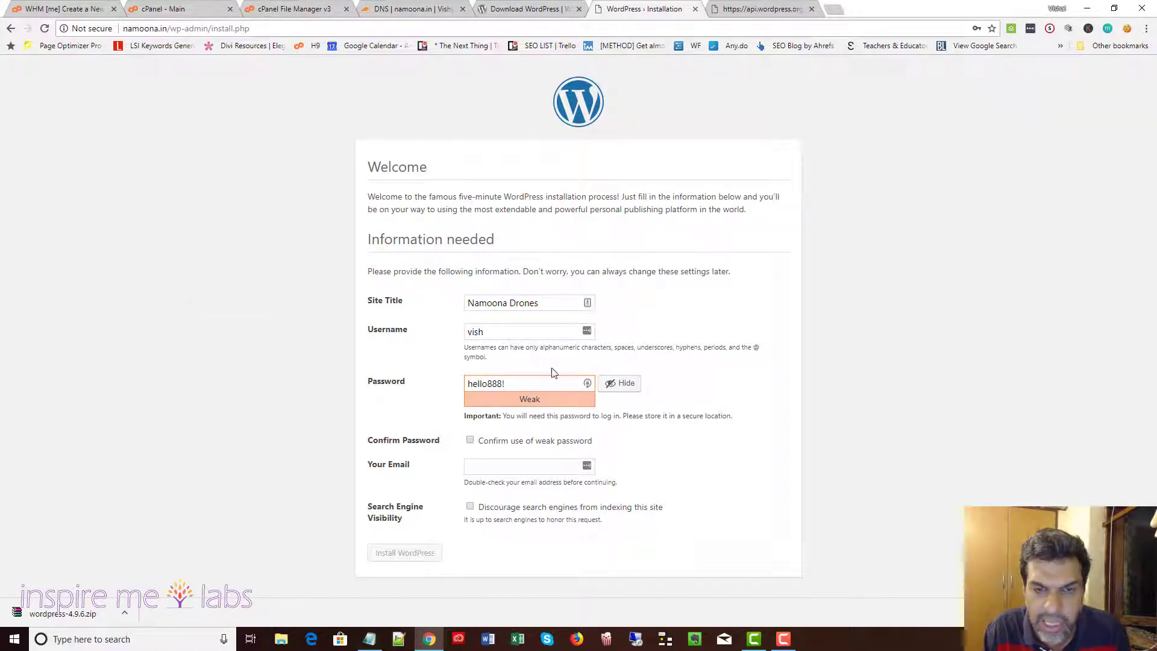
pyautogui.click(505, 332)
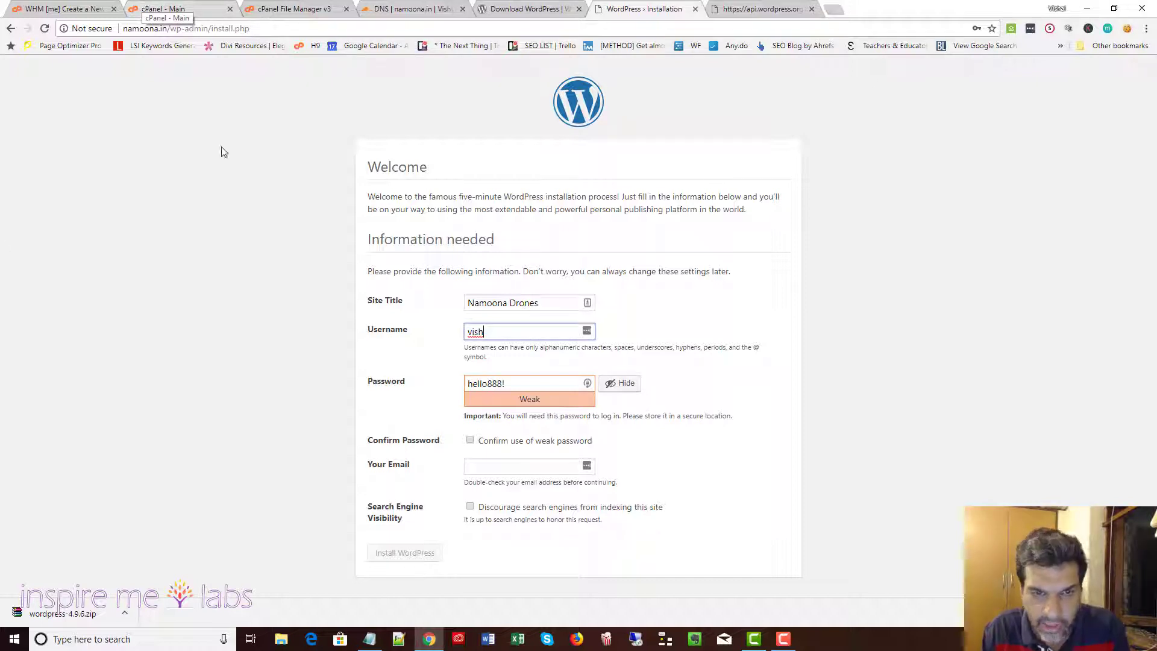
# Complete the admin username in both the installer form and the Notepad notes.
pyautogui.write('al')
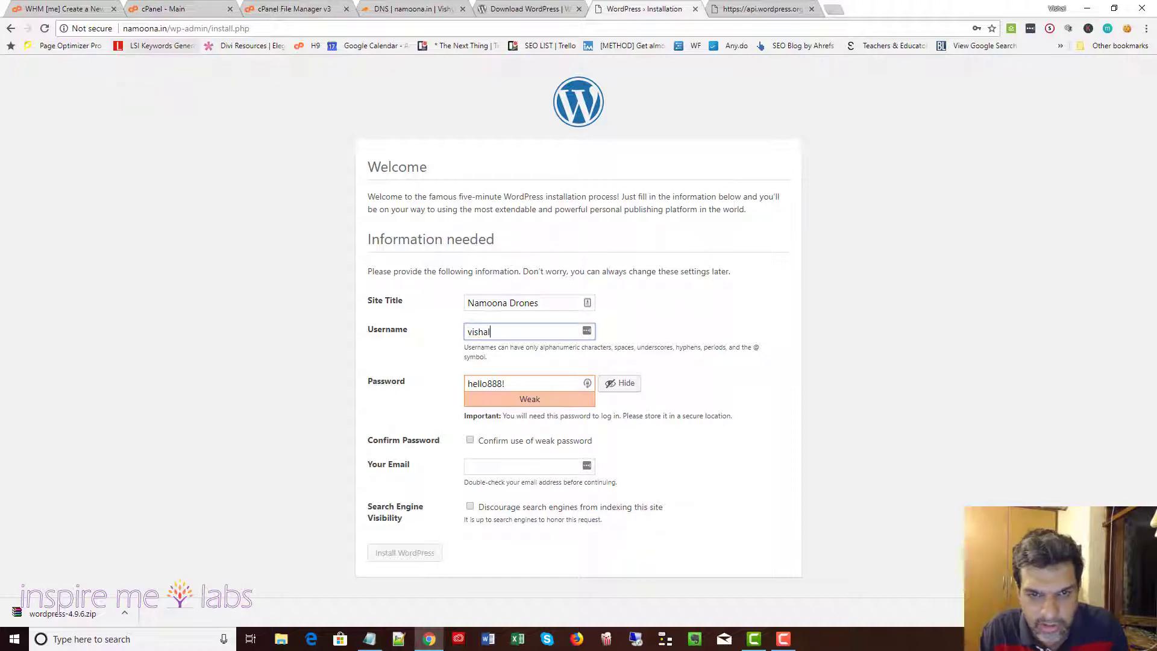
pyautogui.click(132, 393)
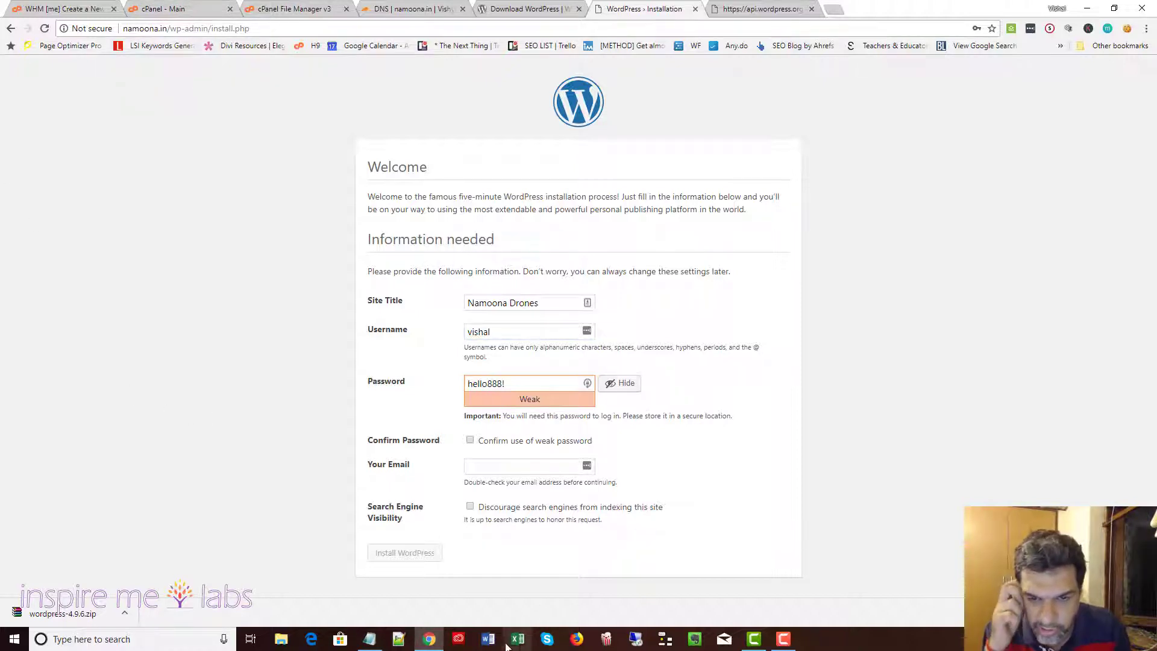
pyautogui.click(370, 639)
pyautogui.click(885, 216)
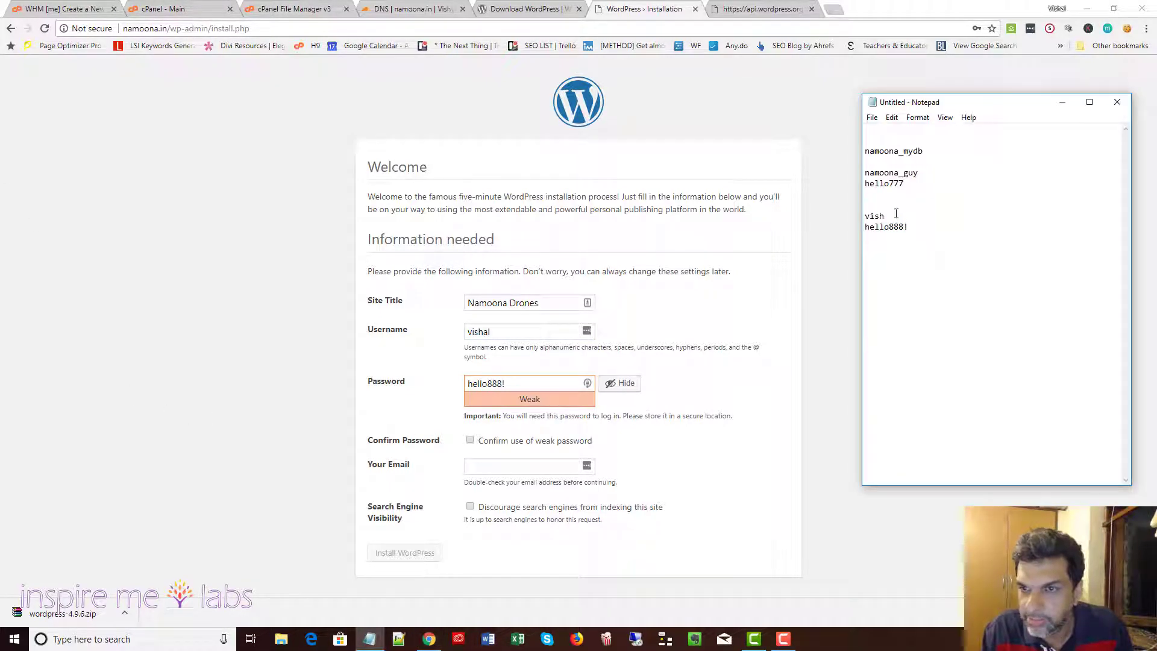
pyautogui.write('al')
pyautogui.click(311, 283)
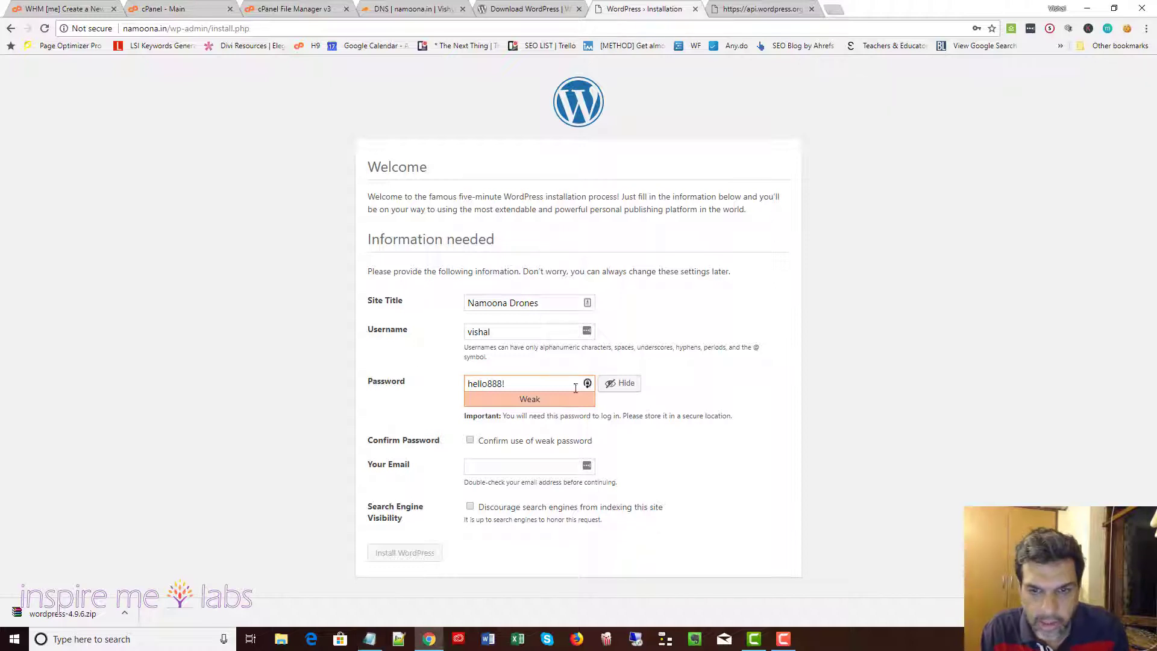
# Confirm the weak password, enter the admin e-mail address, and discourage search engine indexing.
pyautogui.click(470, 440)
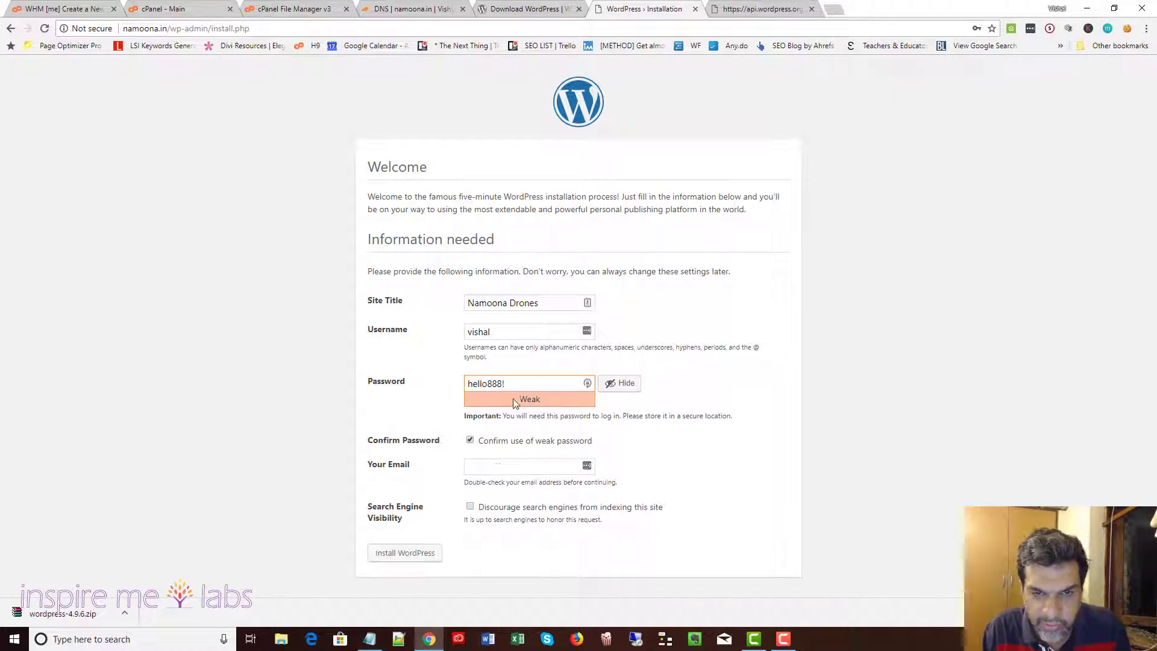
pyautogui.click(506, 468)
pyautogui.click(551, 479)
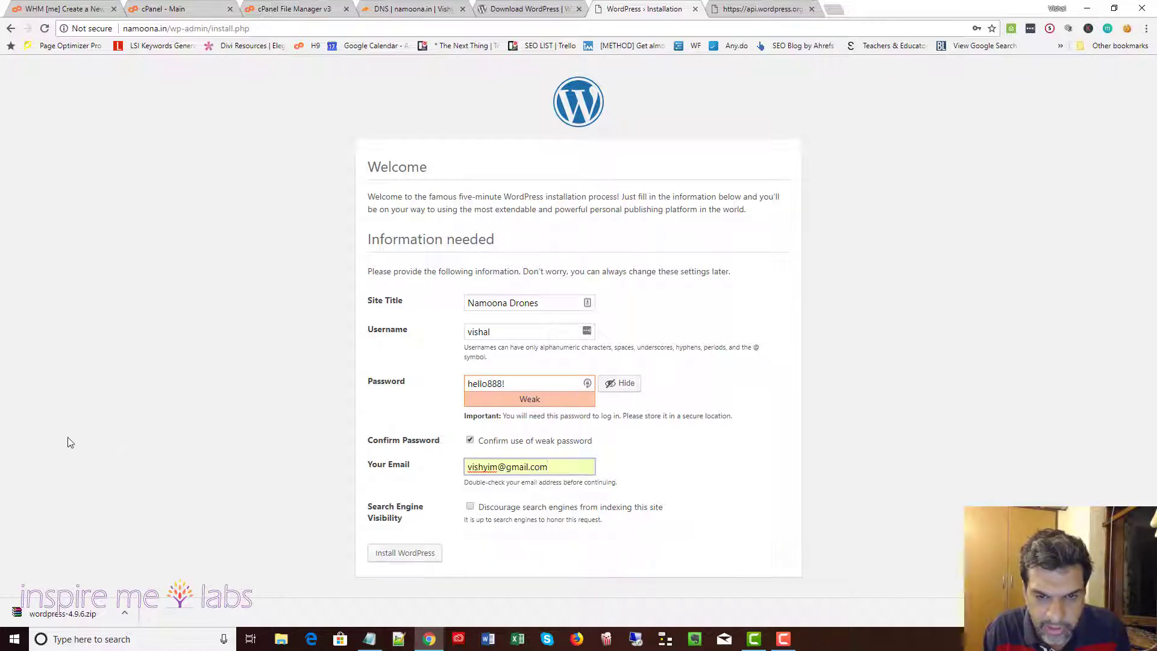
pyautogui.click(262, 479)
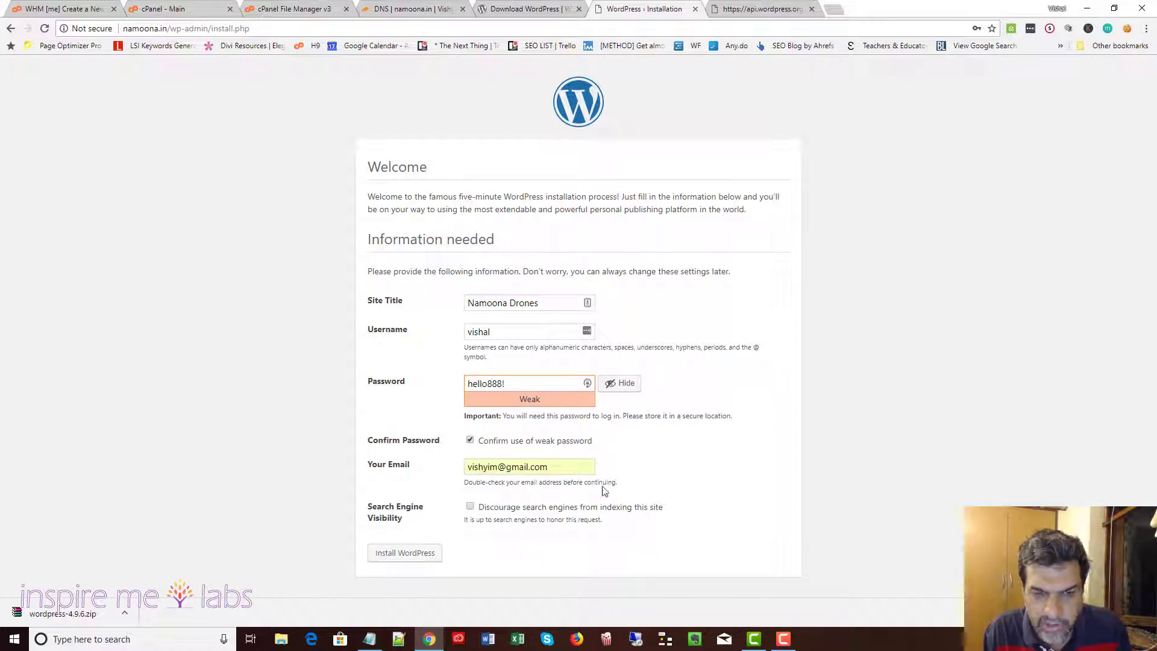
pyautogui.moveTo(553, 466); pyautogui.dragTo(101, 414)
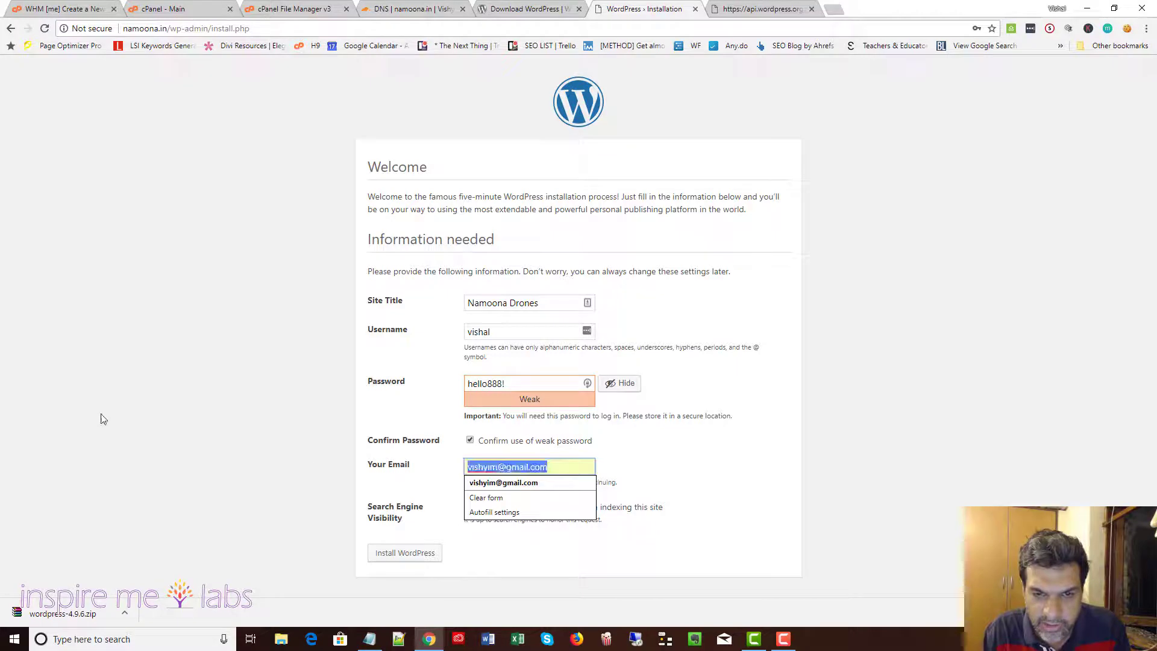
pyautogui.press('BackSpace')
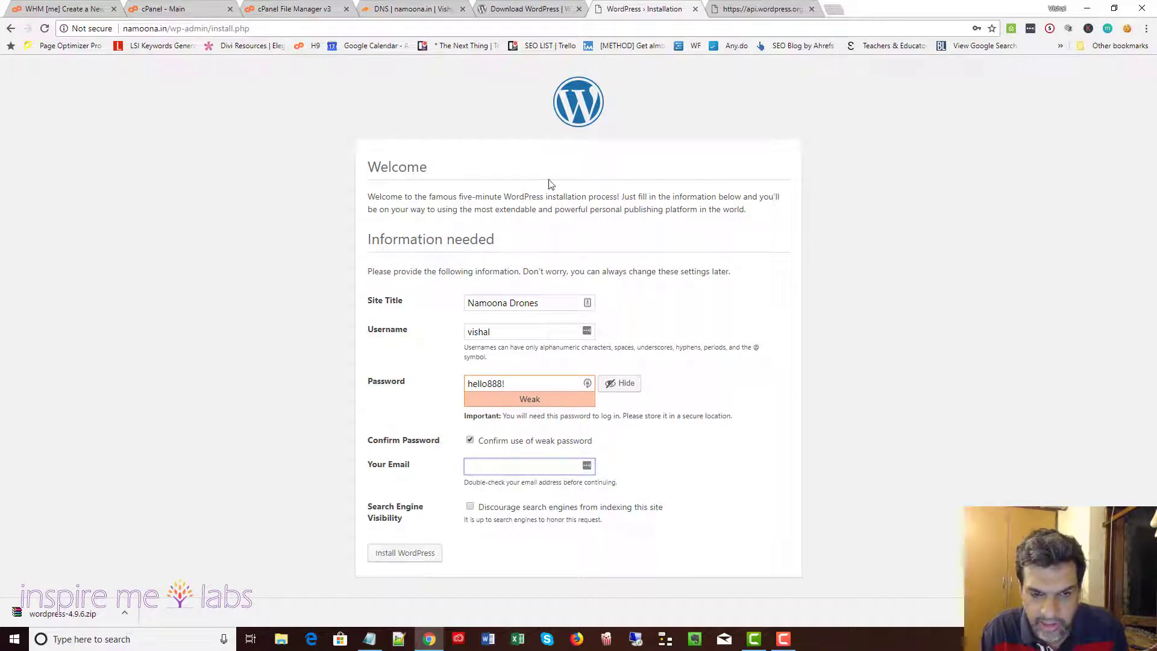
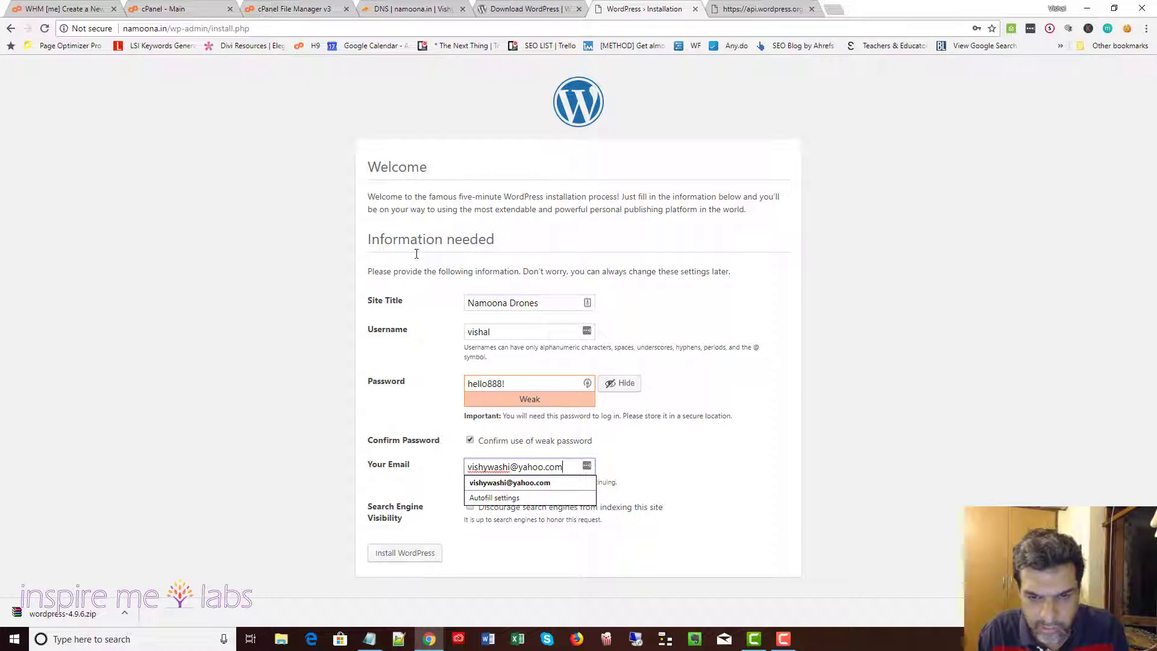
pyautogui.click(180, 417)
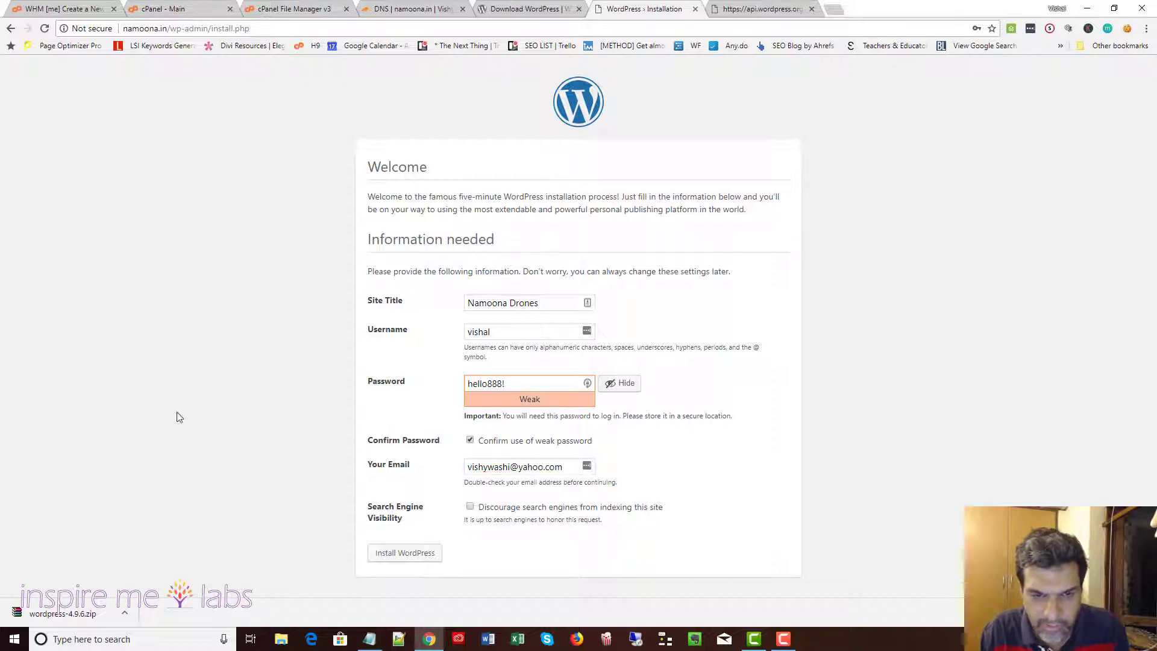
pyautogui.click(470, 507)
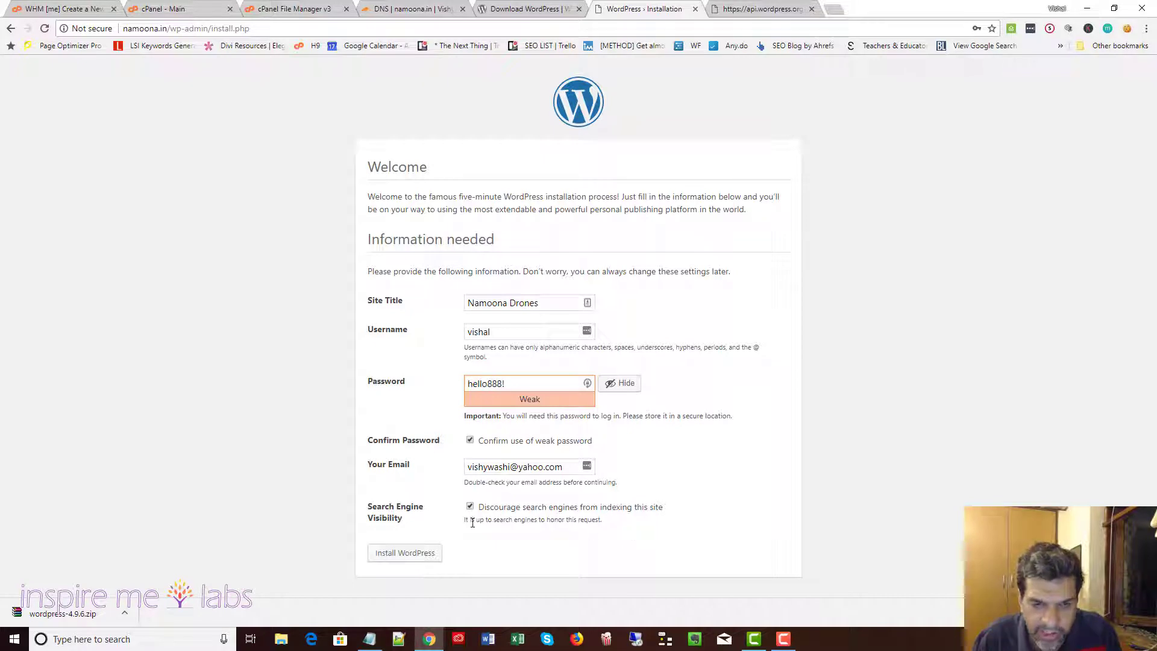
# Submit the Namoona Drones installation form with Install WordPress.
pyautogui.click(390, 554)
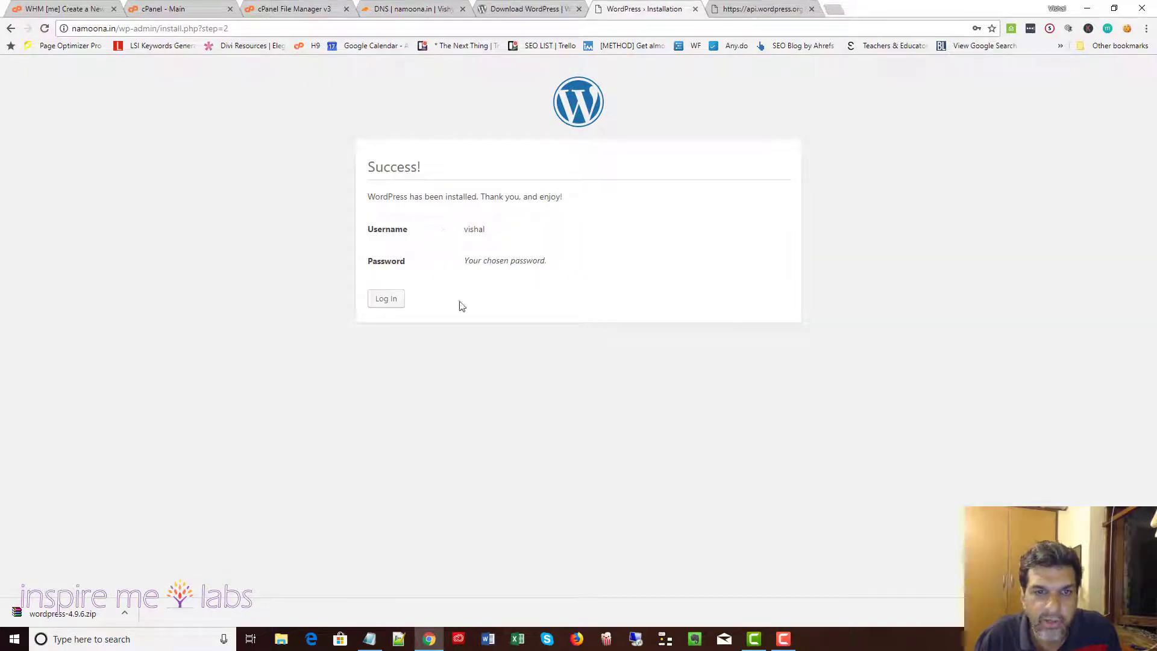
# Go to the site's login page and copy its wp-login.php address.
pyautogui.click(386, 303)
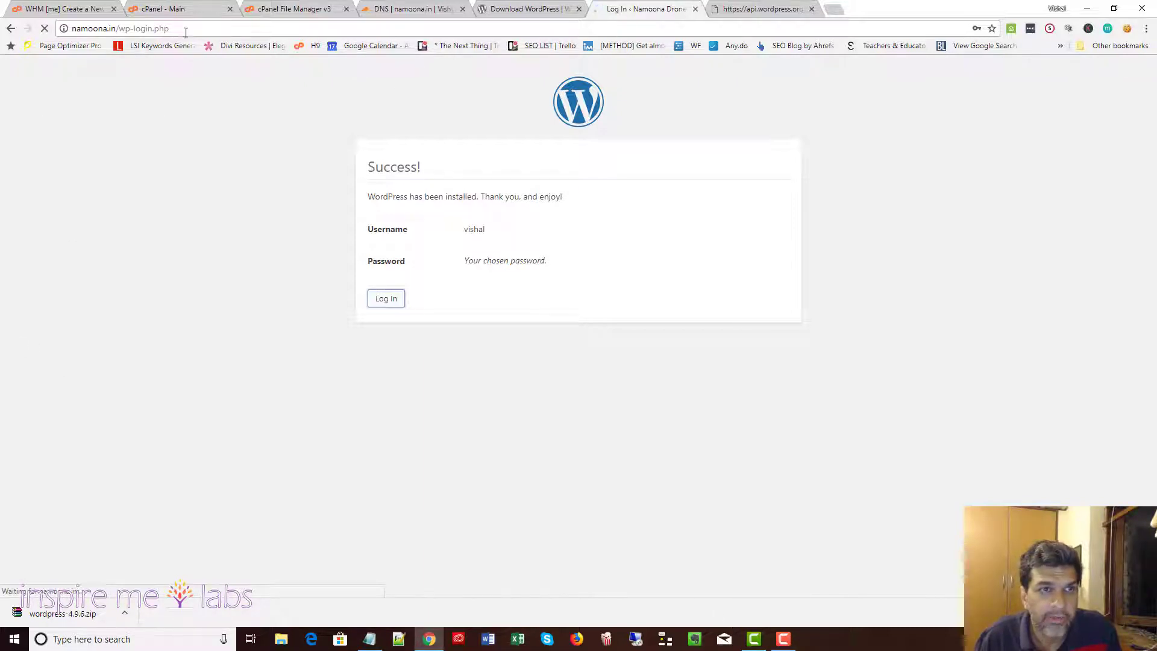
pyautogui.click(319, 28)
pyautogui.click(332, 30)
pyautogui.moveTo(332, 30); pyautogui.dragTo(2, 5)
pyautogui.hotkey('ctrl', 'c')
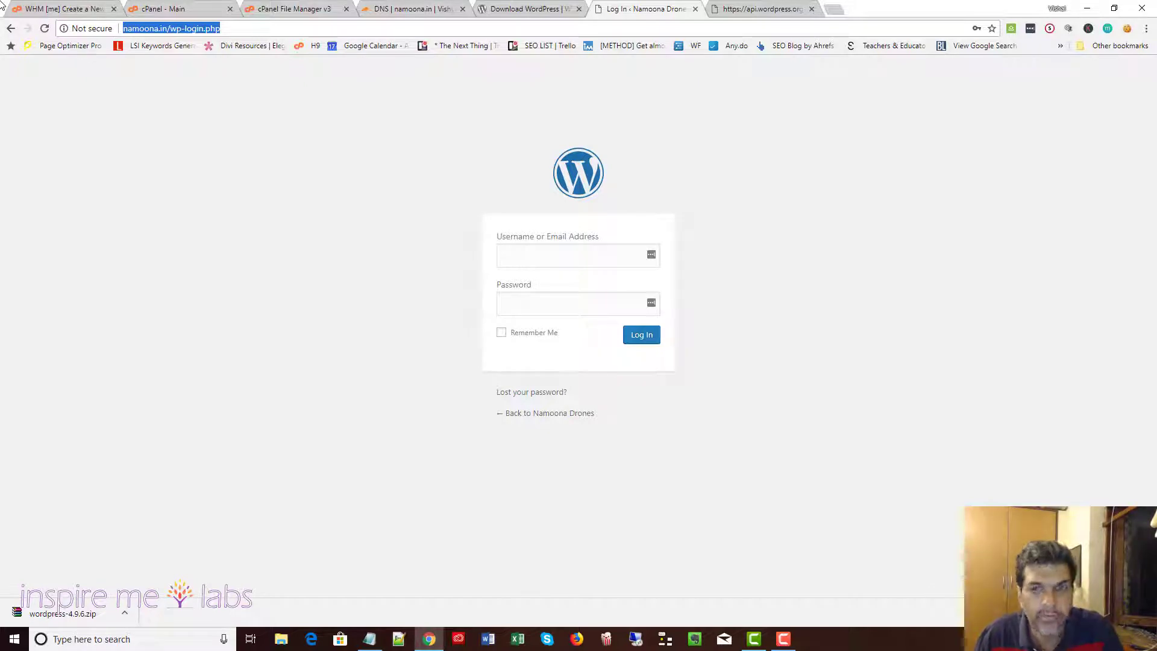
pyautogui.click(276, 265)
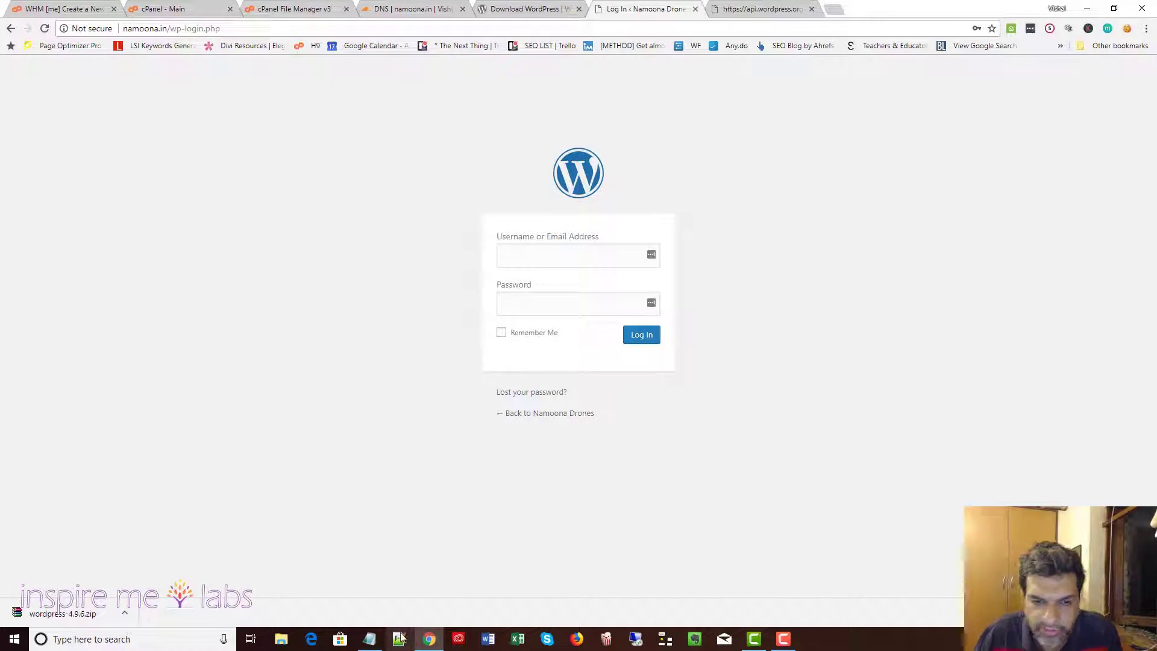
pyautogui.click(370, 639)
pyautogui.click(897, 216)
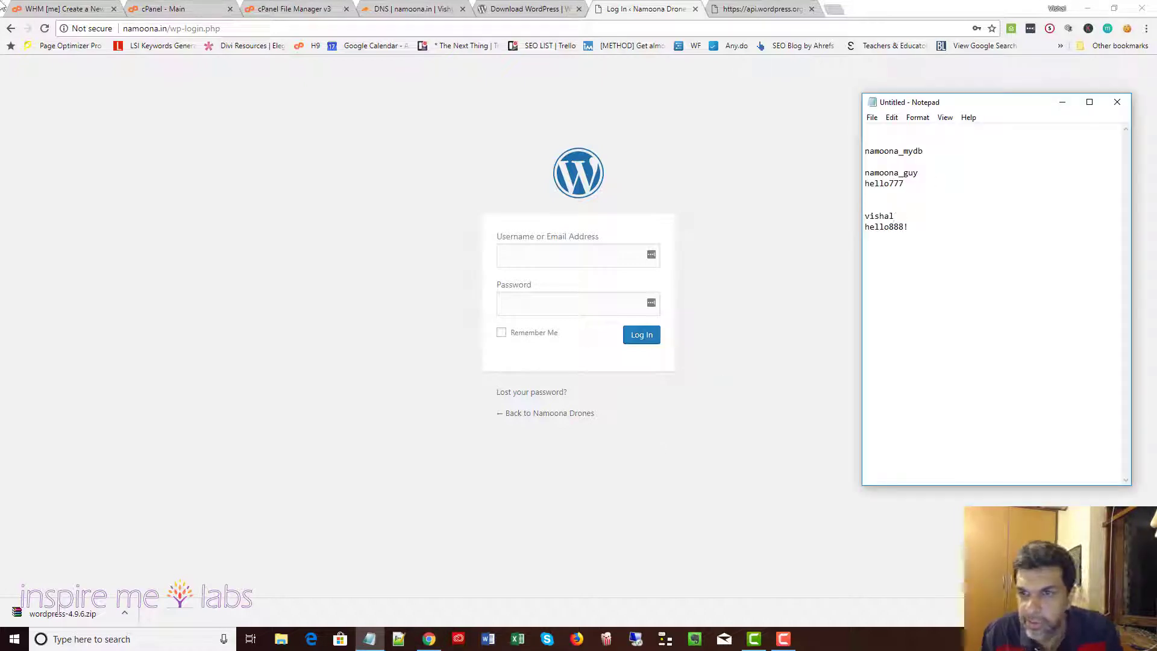
pyautogui.press('Up')
pyautogui.hotkey('ctrl', 'v')
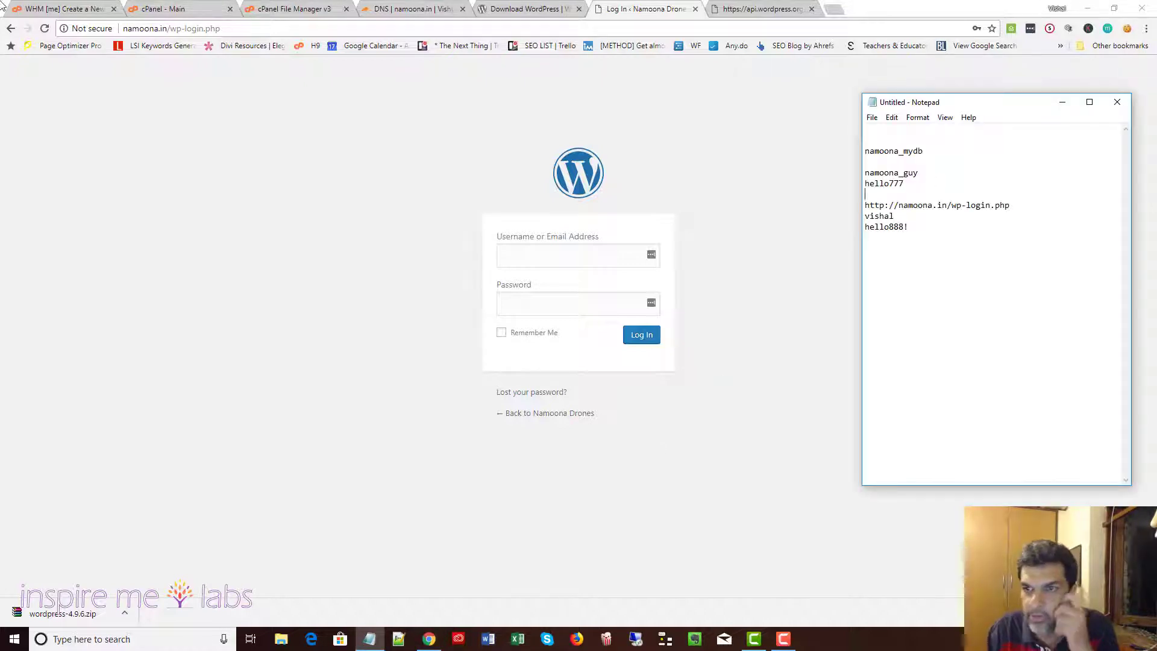
# Tidy the blank lines so the database details are grouped, then go to the WHM tab.
pyautogui.press('Return')
pyautogui.press('Up')
pyautogui.press('Up')
pyautogui.press('Up')
pyautogui.press('BackSpace')
pyautogui.press('Down')
pyautogui.press('Down')
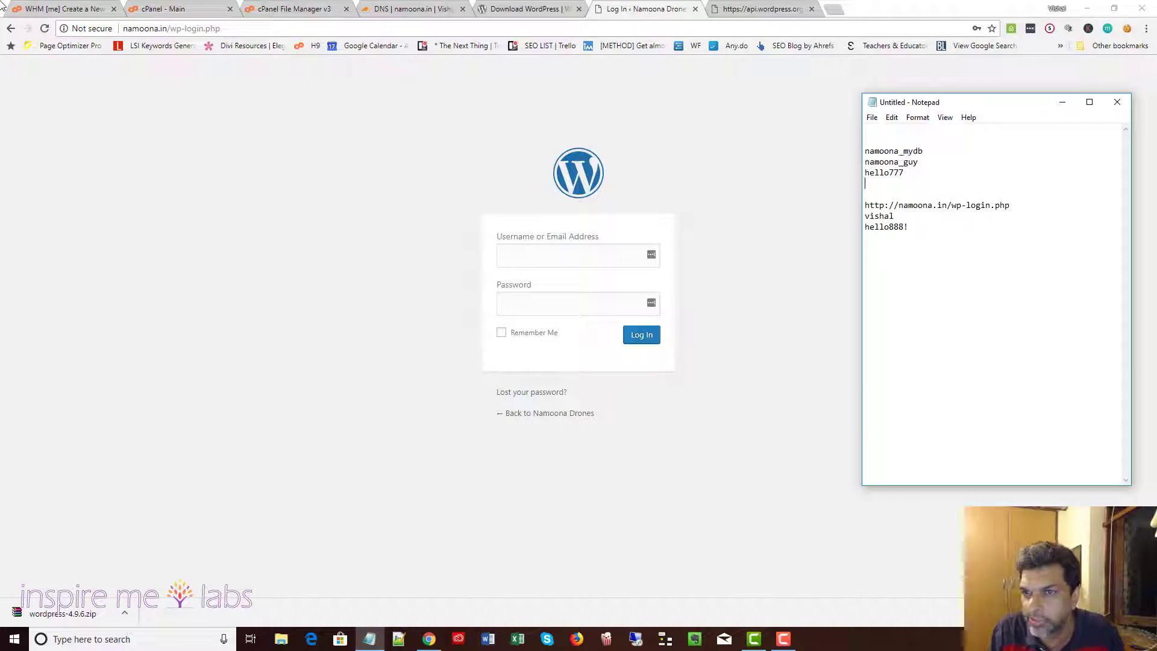
pyautogui.press('Down')
pyautogui.press('Down')
pyautogui.press('Down')
pyautogui.press('Down')
pyautogui.press('Down')
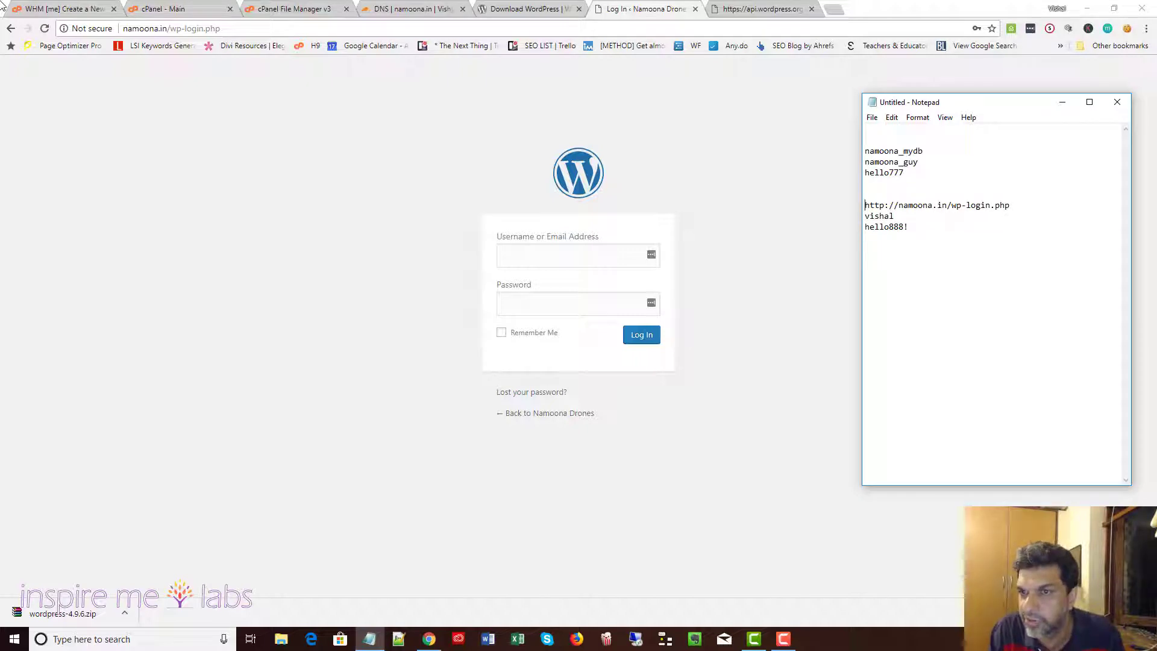
pyautogui.press('Return')
pyautogui.press('Return')
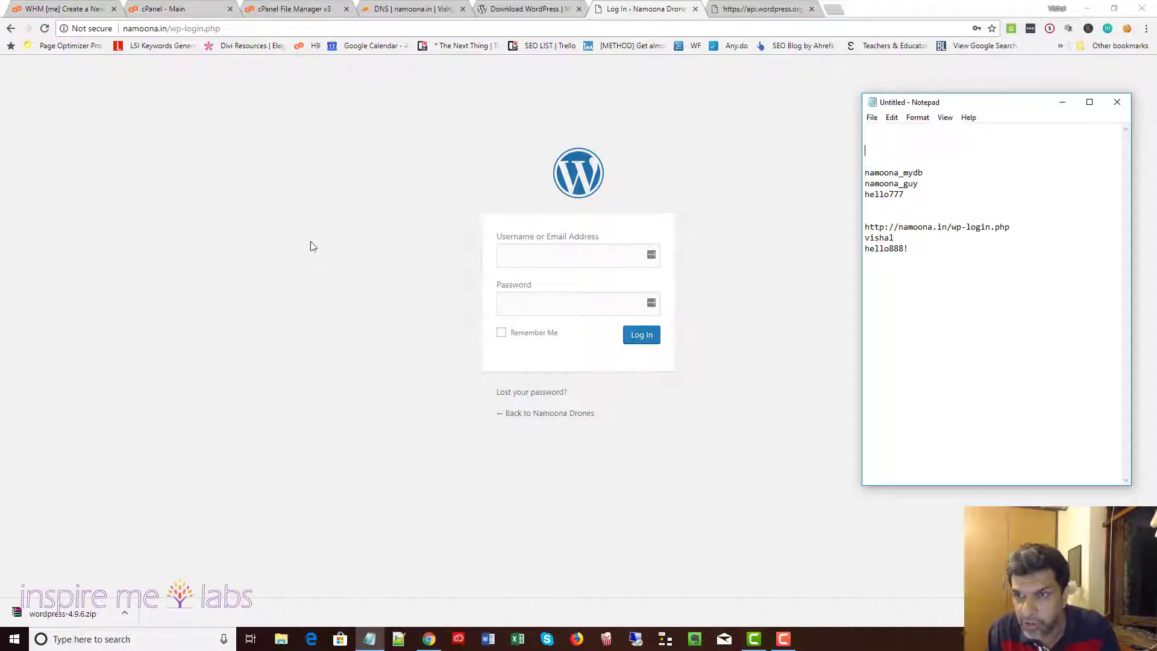
pyautogui.press('Up')
pyautogui.press('Up')
pyautogui.press('Up')
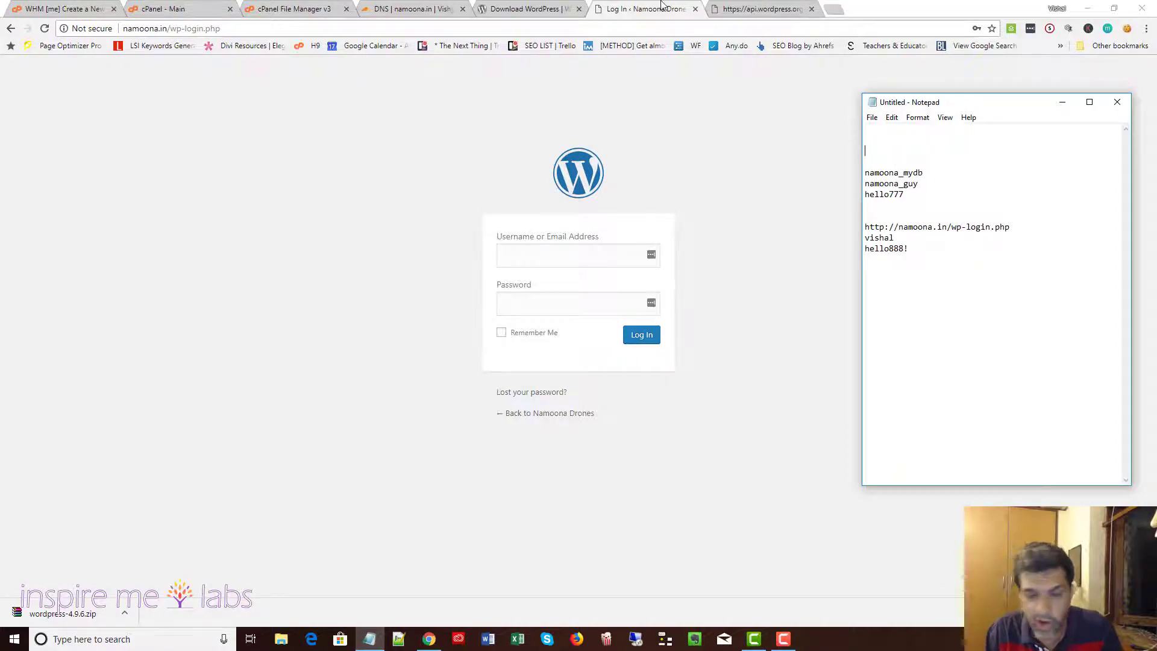
pyautogui.click(48, 8)
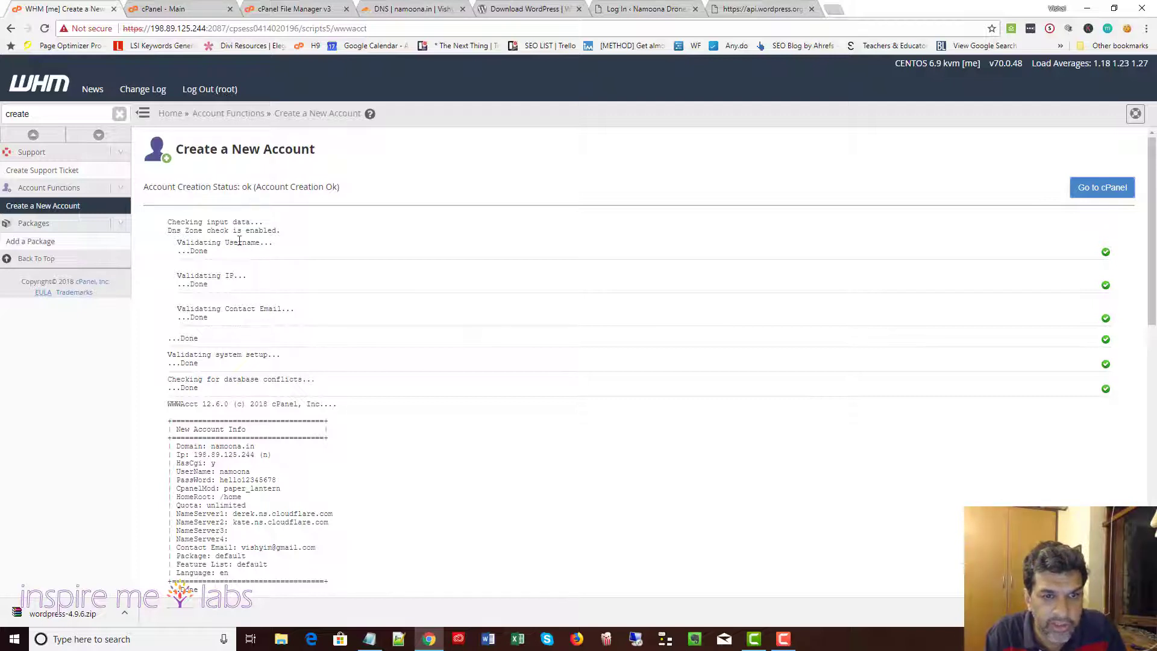
# Add an FTP heading with the domain nammon.na.in to the notes, then view public_html in File Manager.
pyautogui.moveTo(233, 447); pyautogui.dragTo(275, 456)
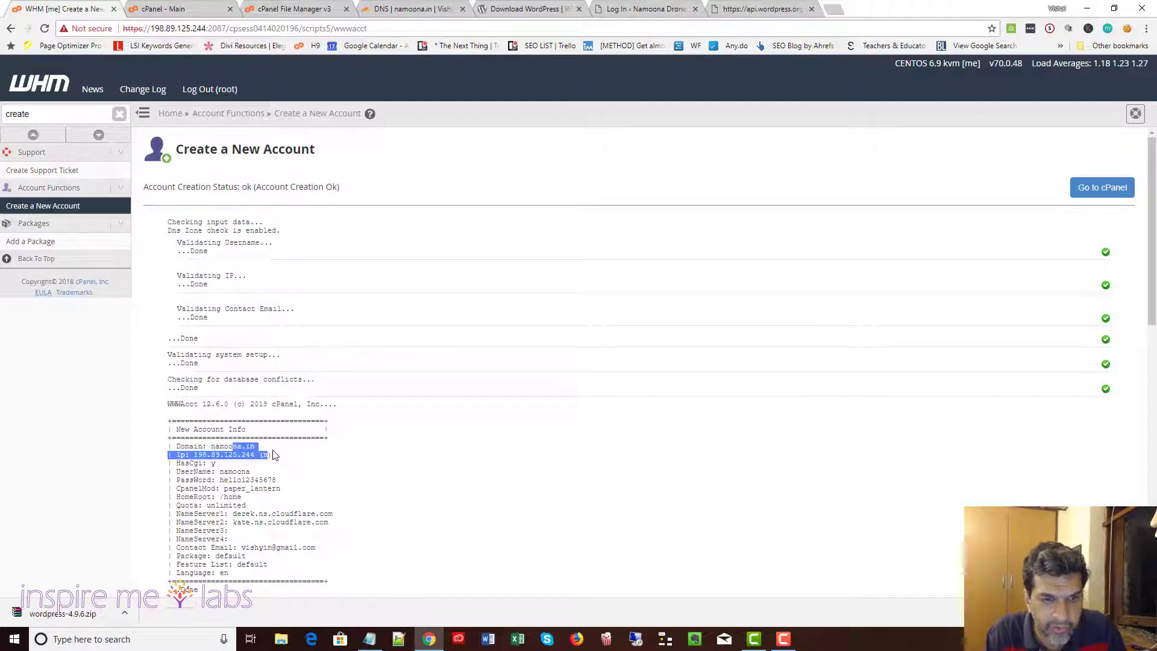
pyautogui.click(219, 445)
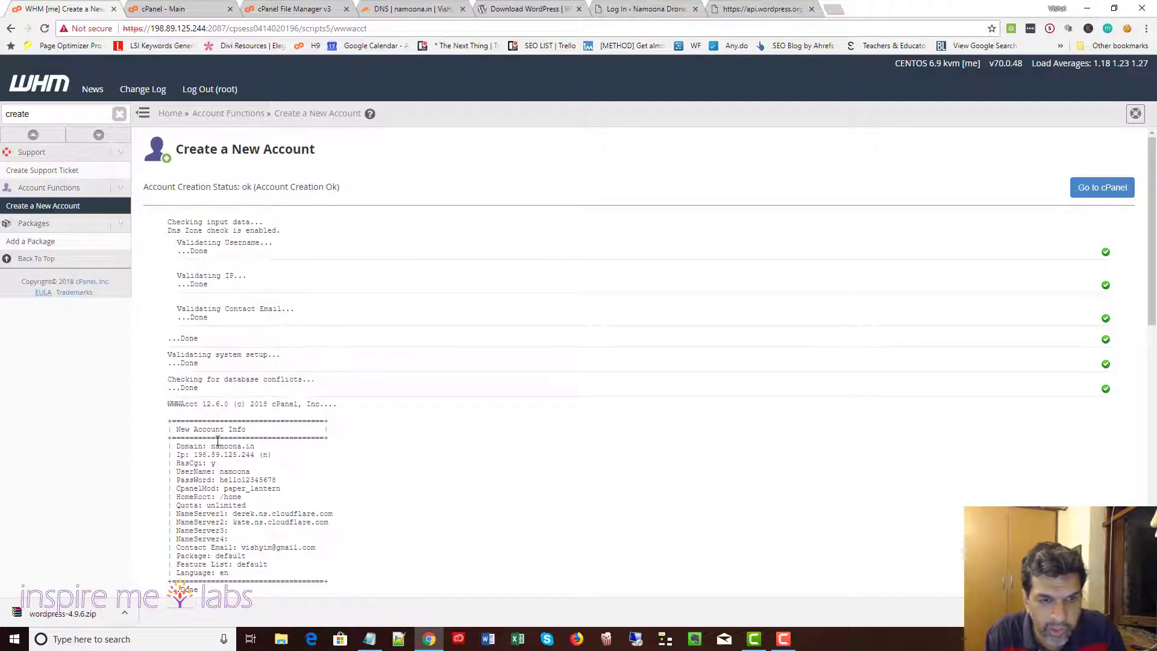
pyautogui.click(369, 638)
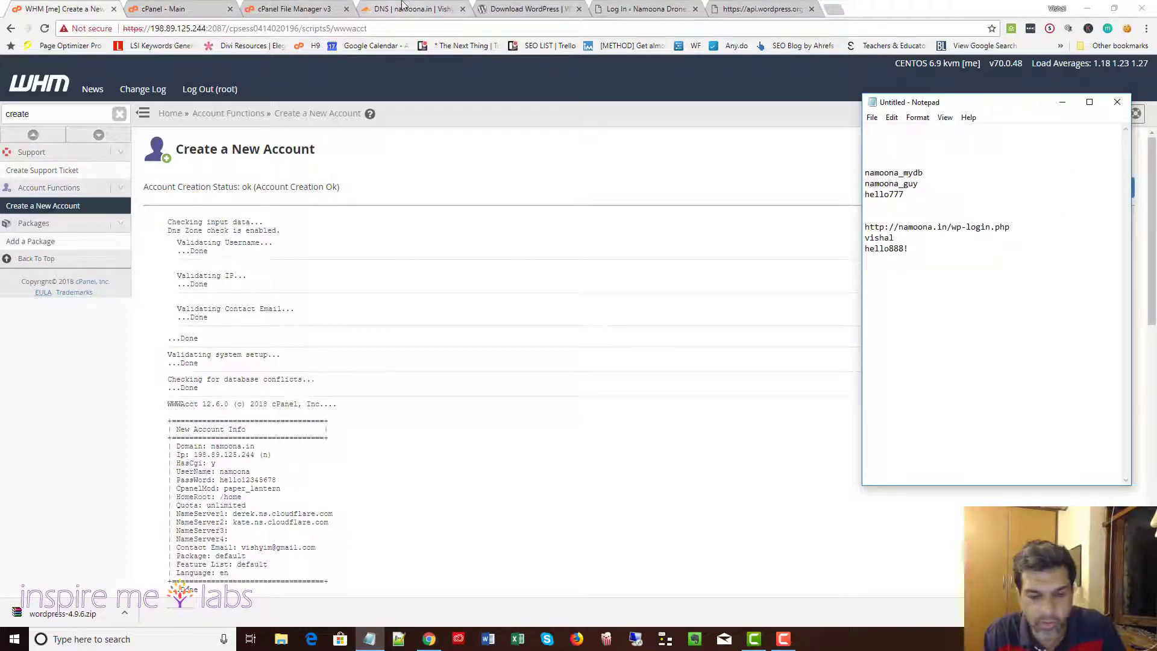
pyautogui.write('FTP')
pyautogui.press('Return')
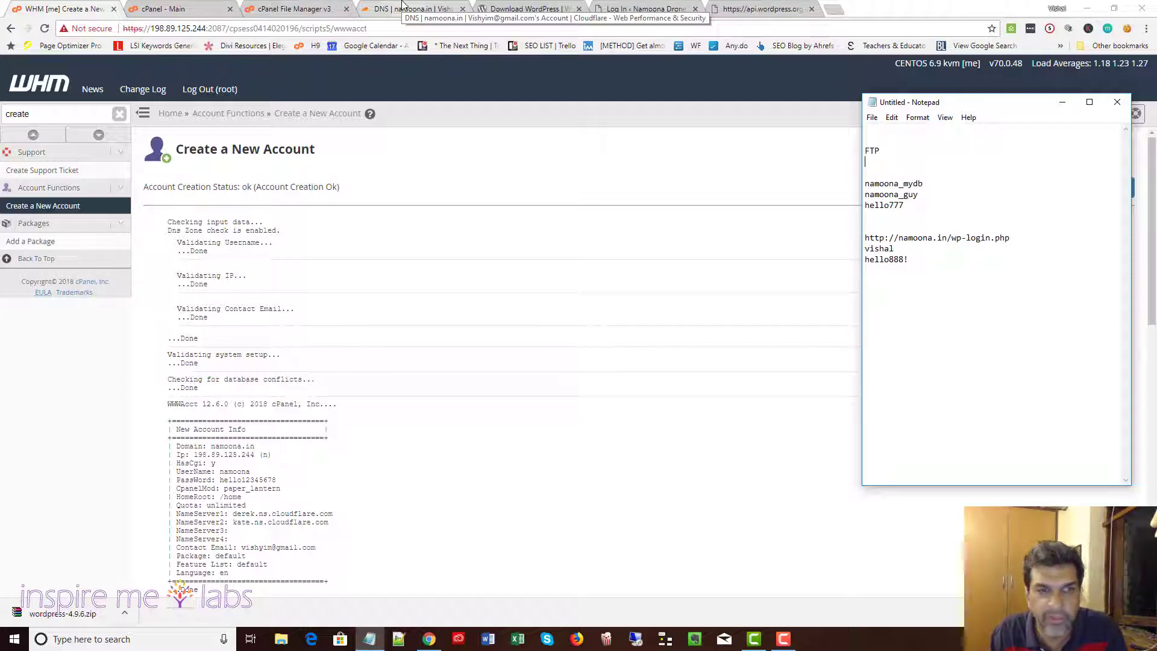
pyautogui.write('namm')
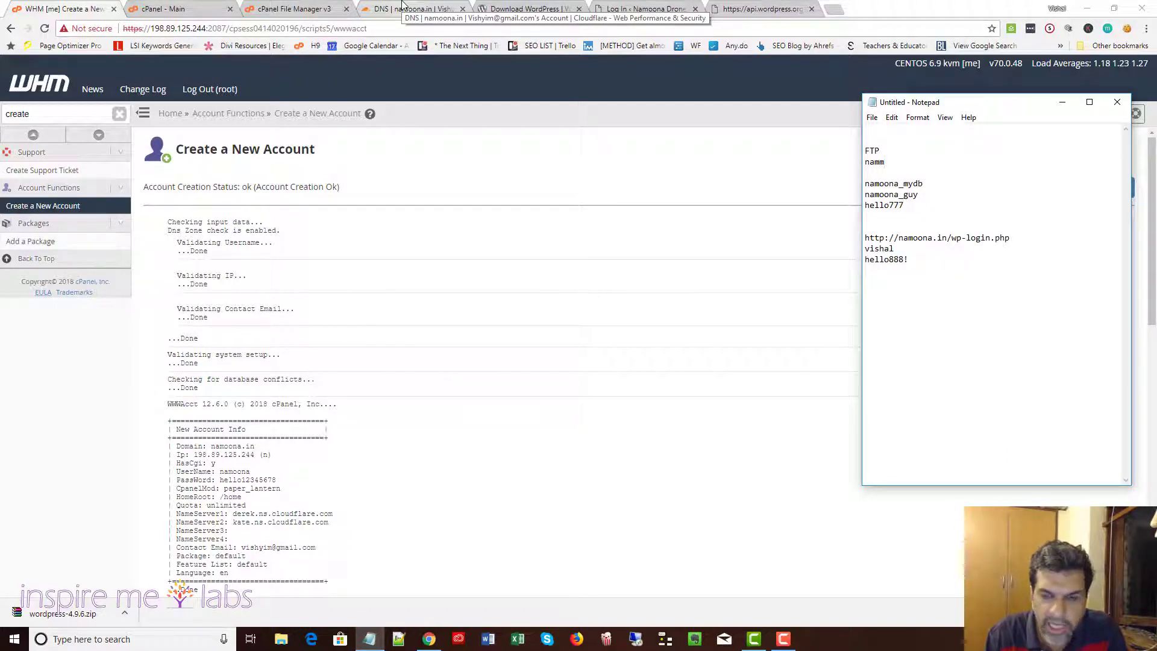
pyautogui.write('on.na.in')
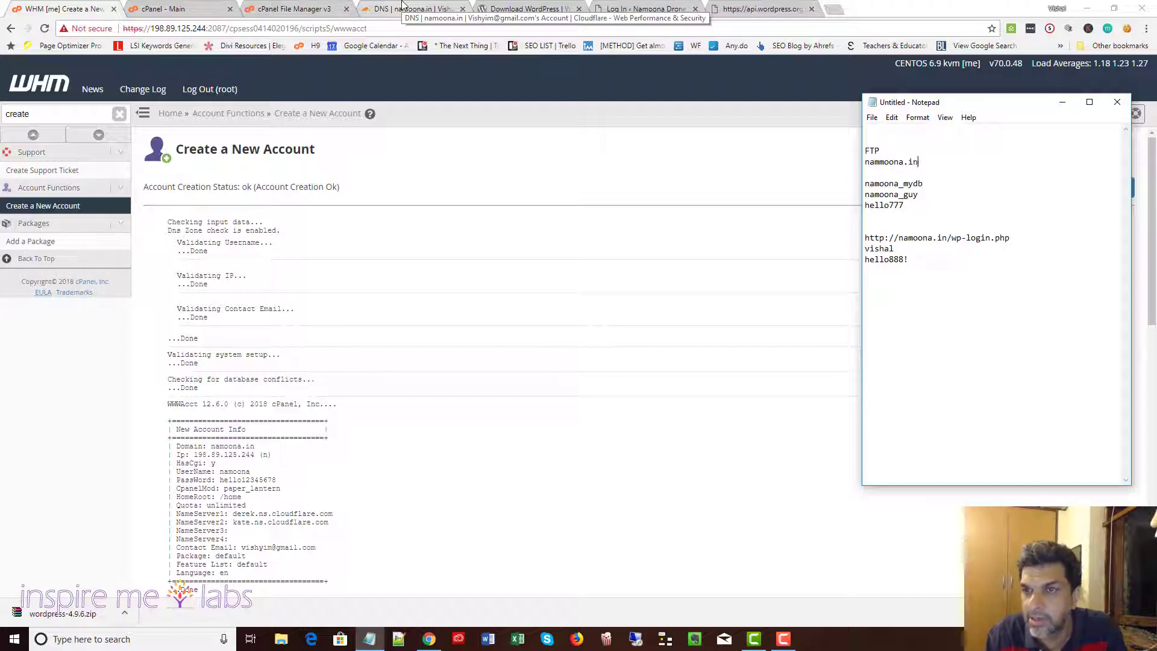
pyautogui.press('Return')
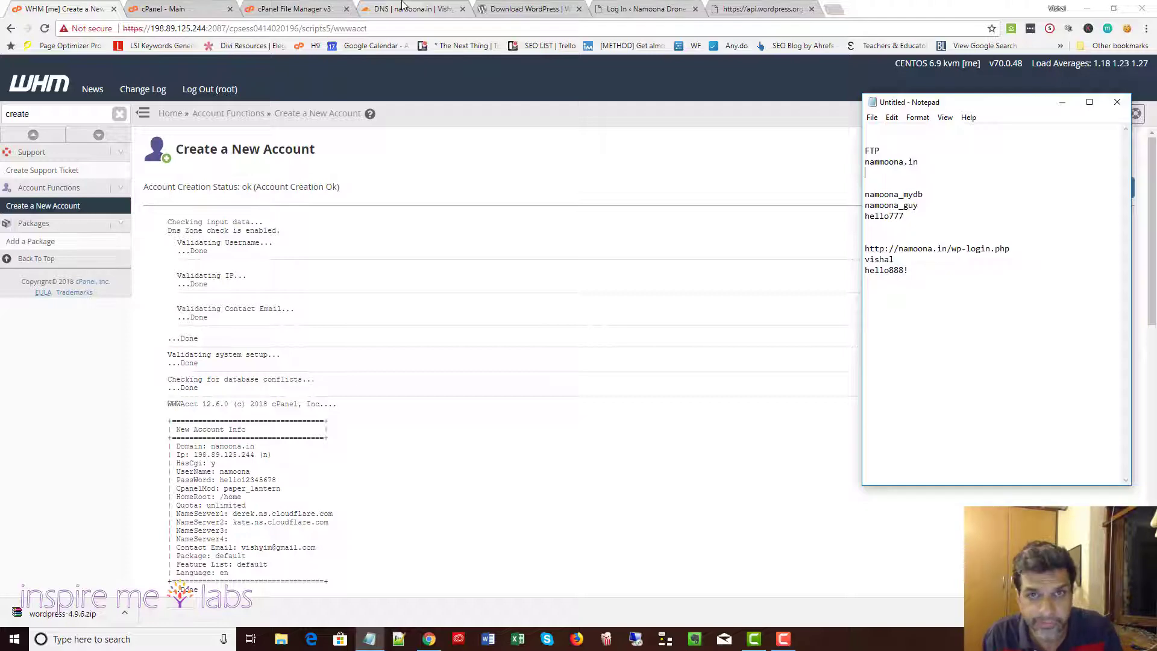
pyautogui.click(402, 6)
pyautogui.click(292, 9)
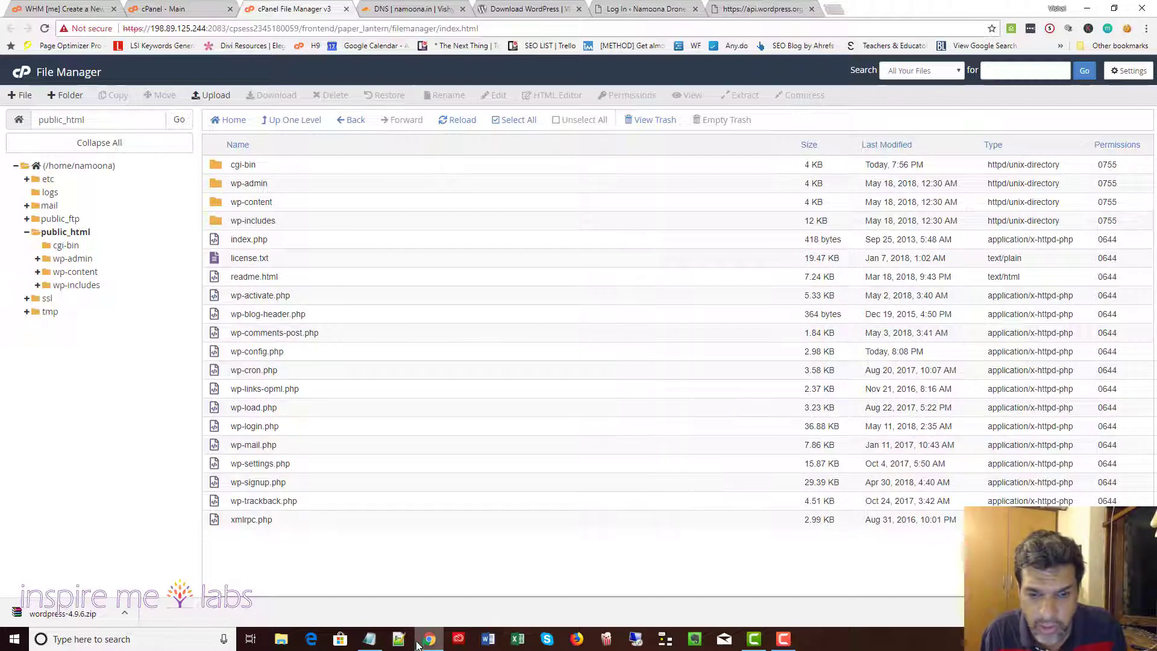
pyautogui.click(369, 639)
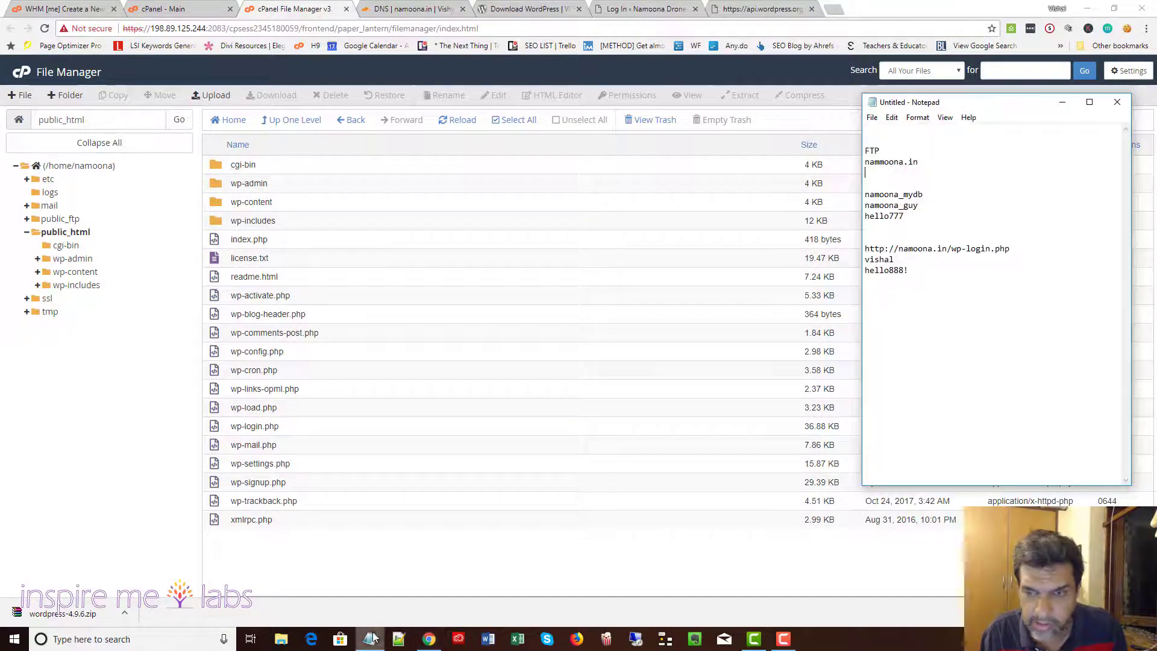
pyautogui.click(894, 174)
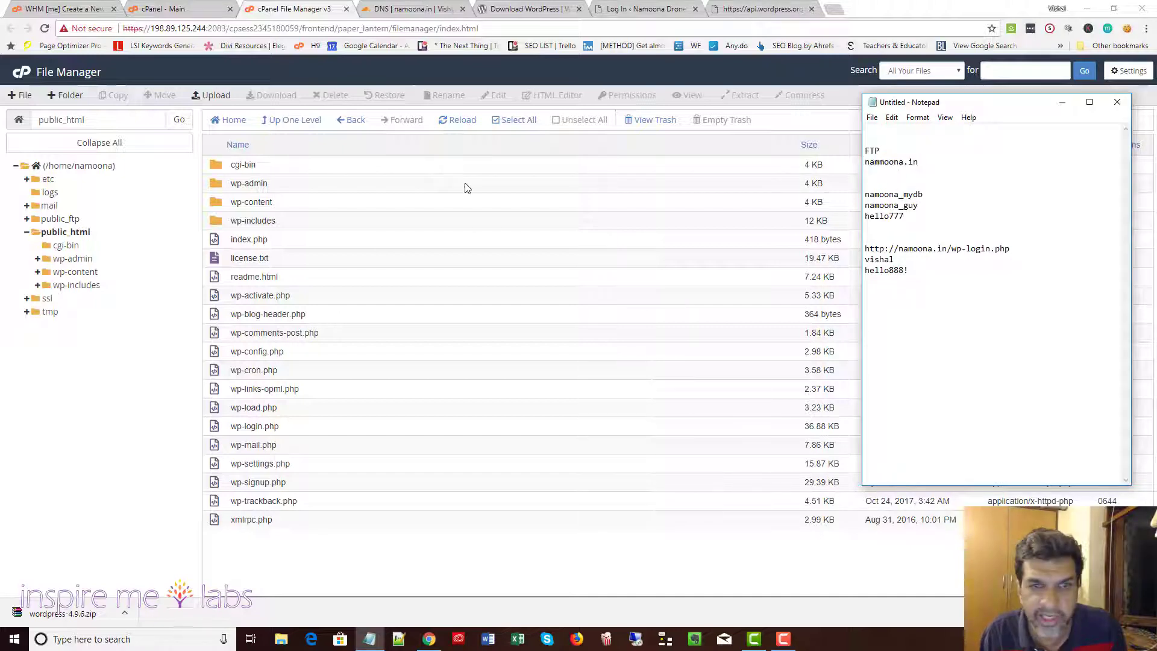
pyautogui.click(71, 9)
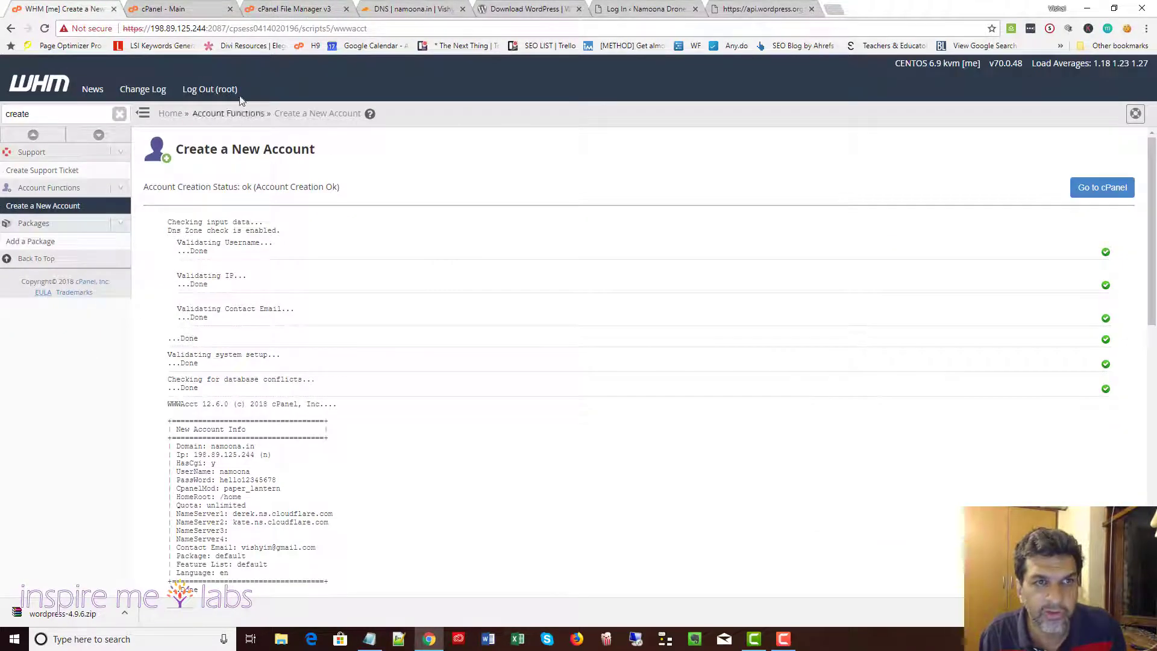
pyautogui.click(657, 8)
pyautogui.click(747, 7)
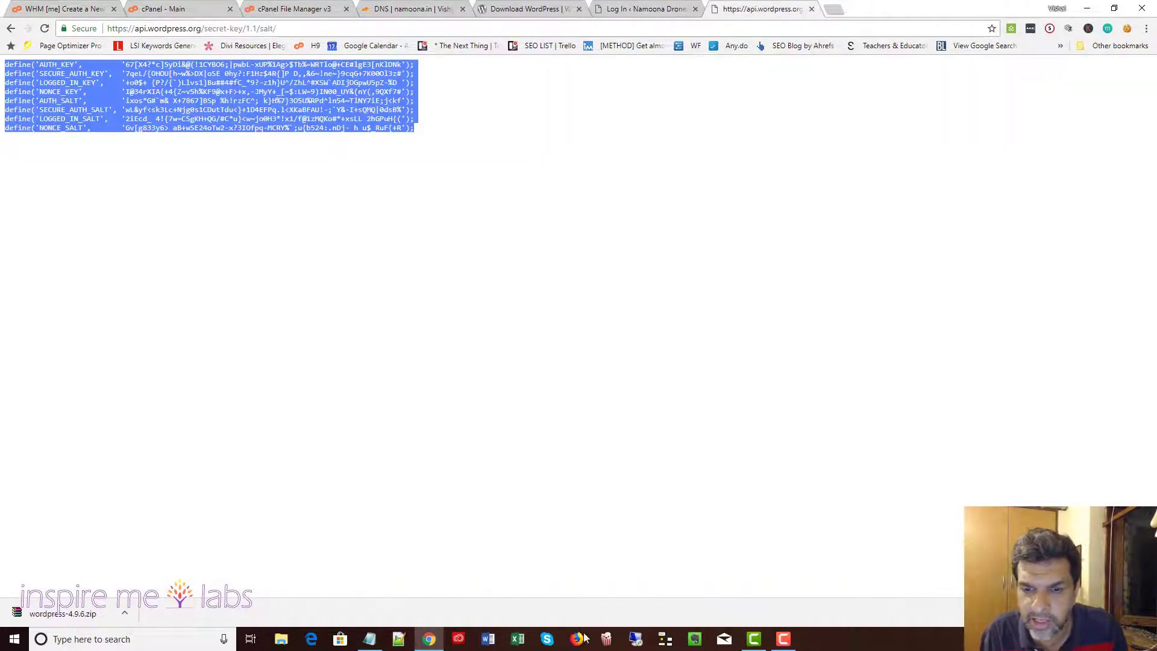
pyautogui.click(783, 638)
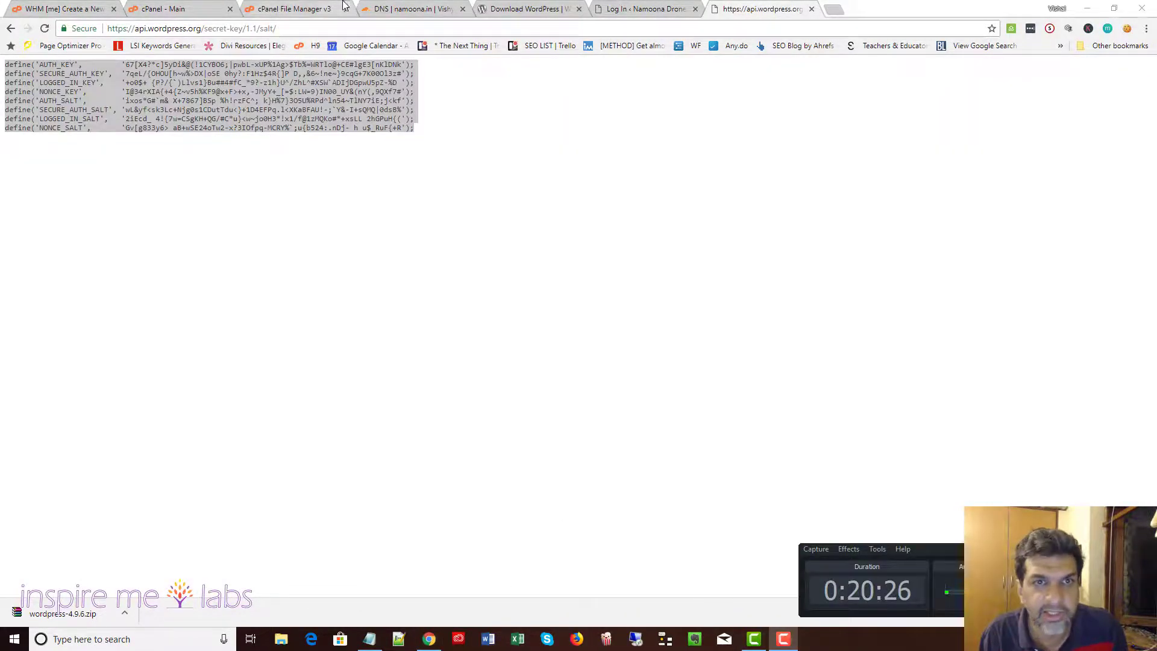
pyautogui.click(295, 9)
pyautogui.click(410, 8)
pyautogui.click(295, 9)
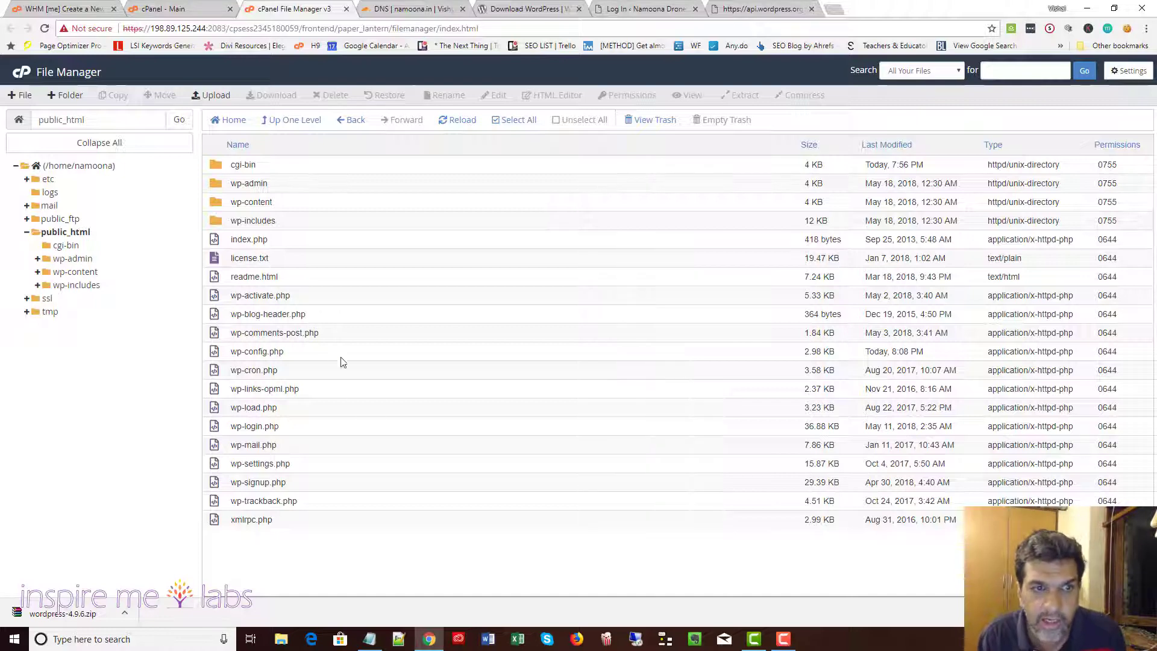
# Enable Show Hidden Files so .htaccess appears in public_html, and close the WordPress download tab.
pyautogui.click(216, 241)
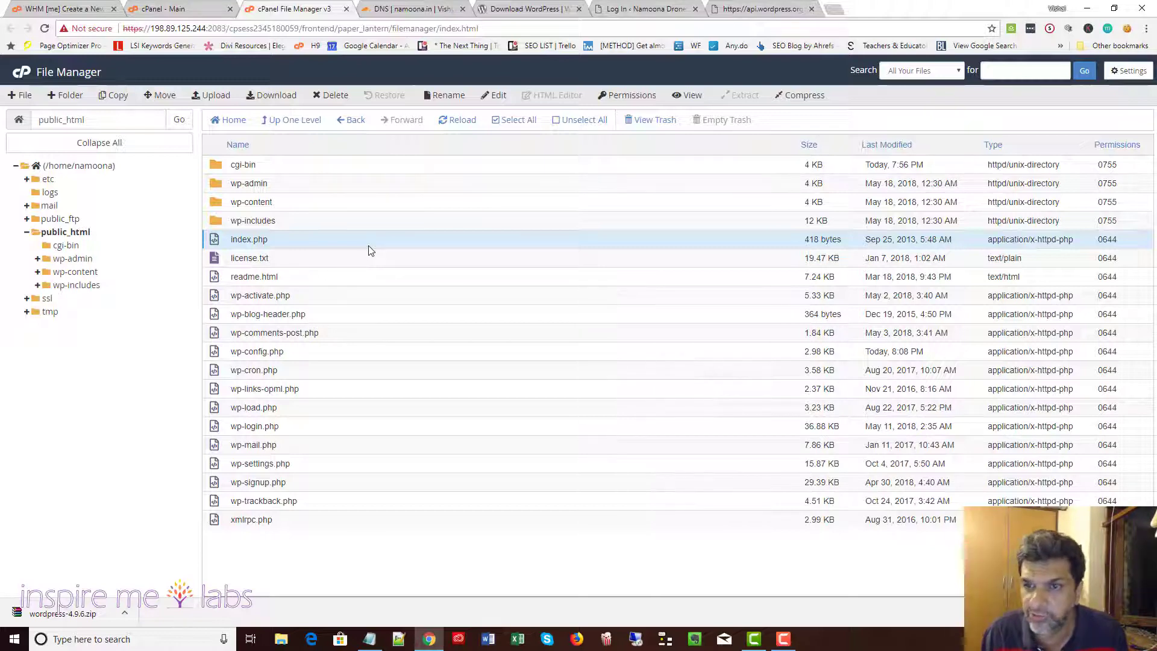
pyautogui.click(1116, 77)
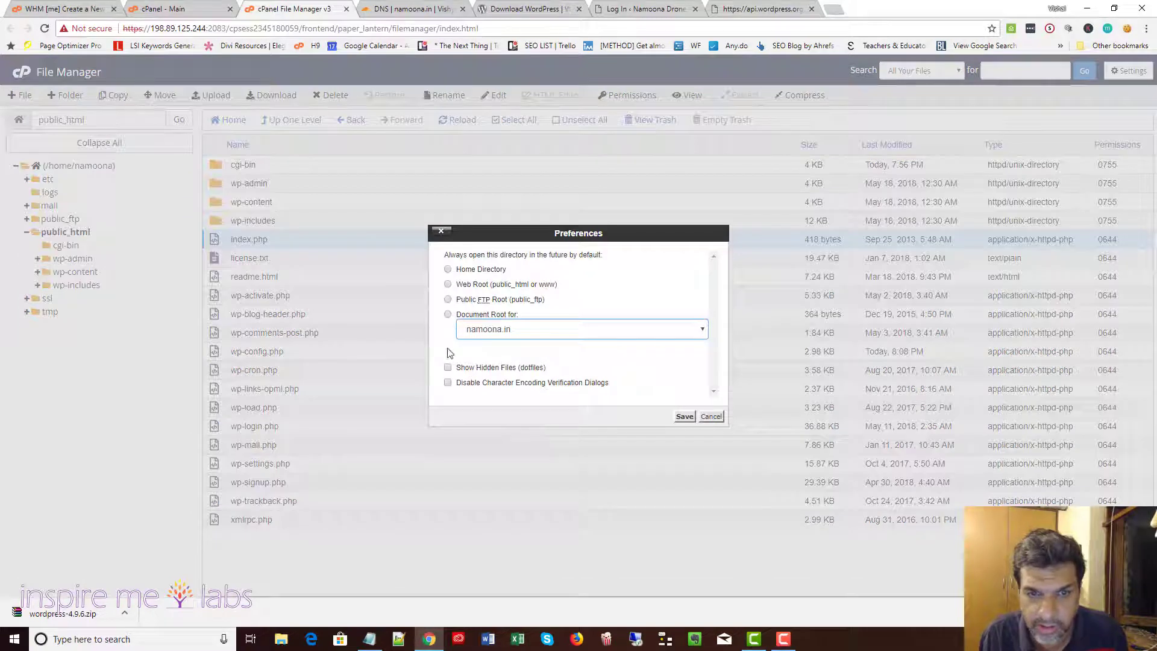
pyautogui.click(447, 368)
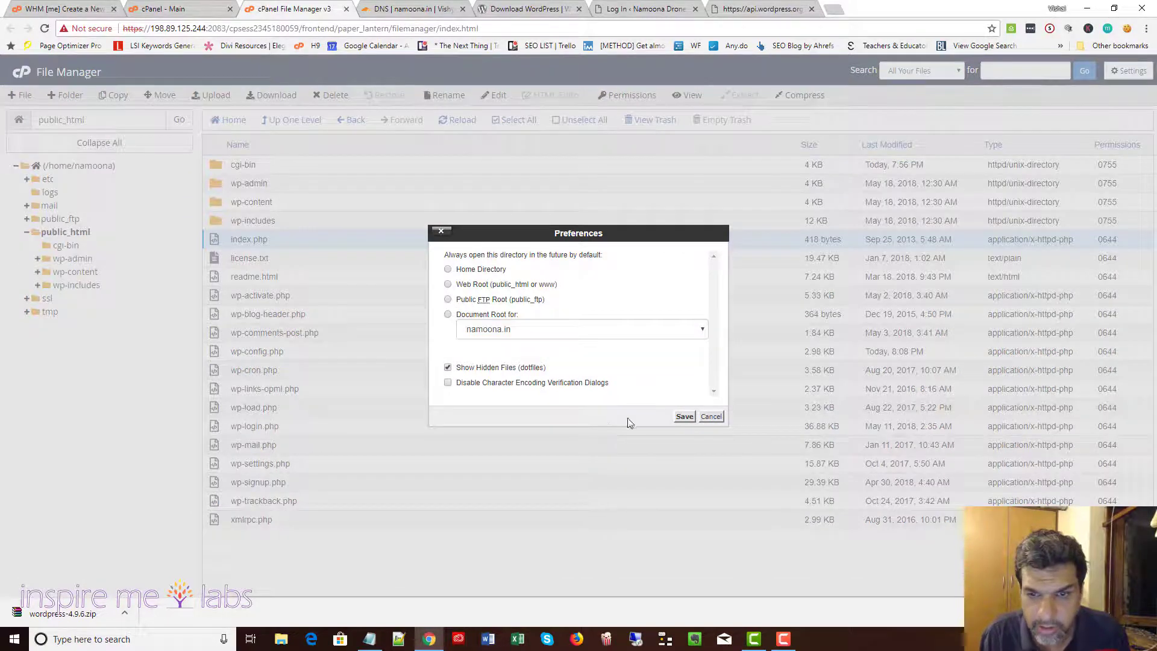
pyautogui.click(684, 417)
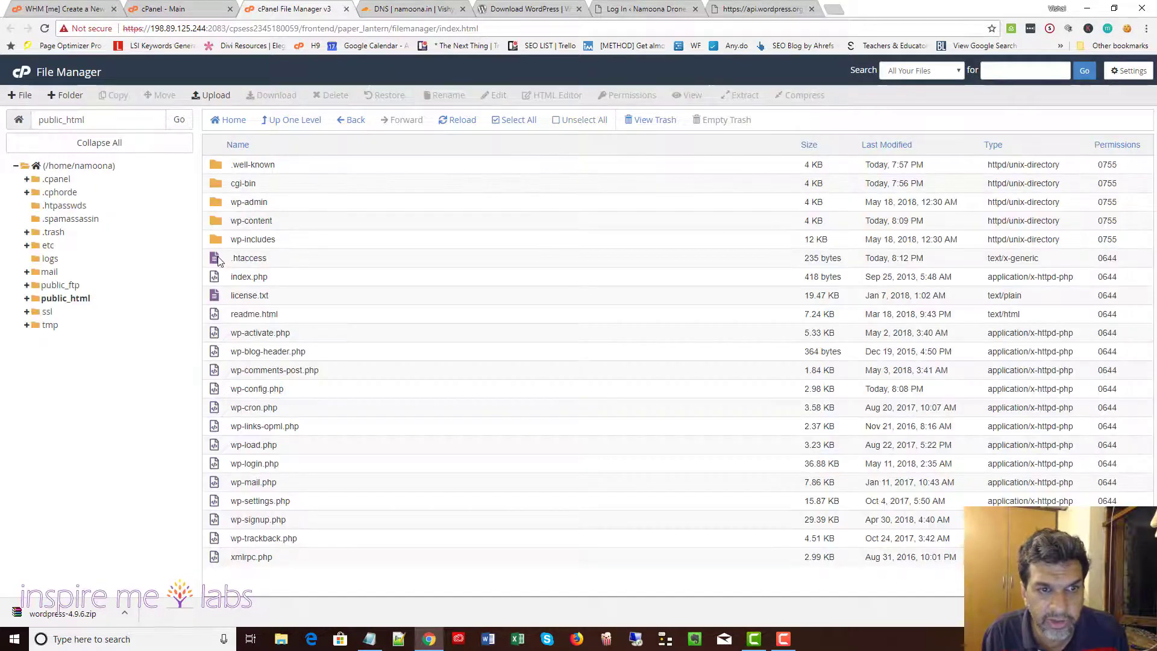
pyautogui.click(218, 261)
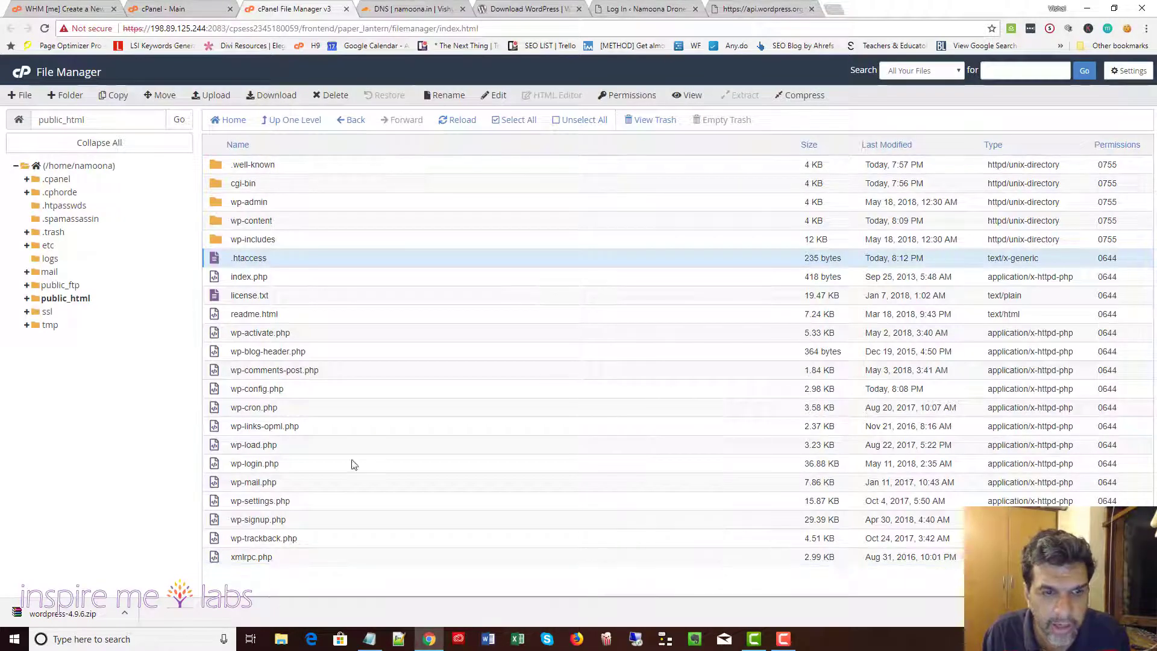
pyautogui.click(509, 9)
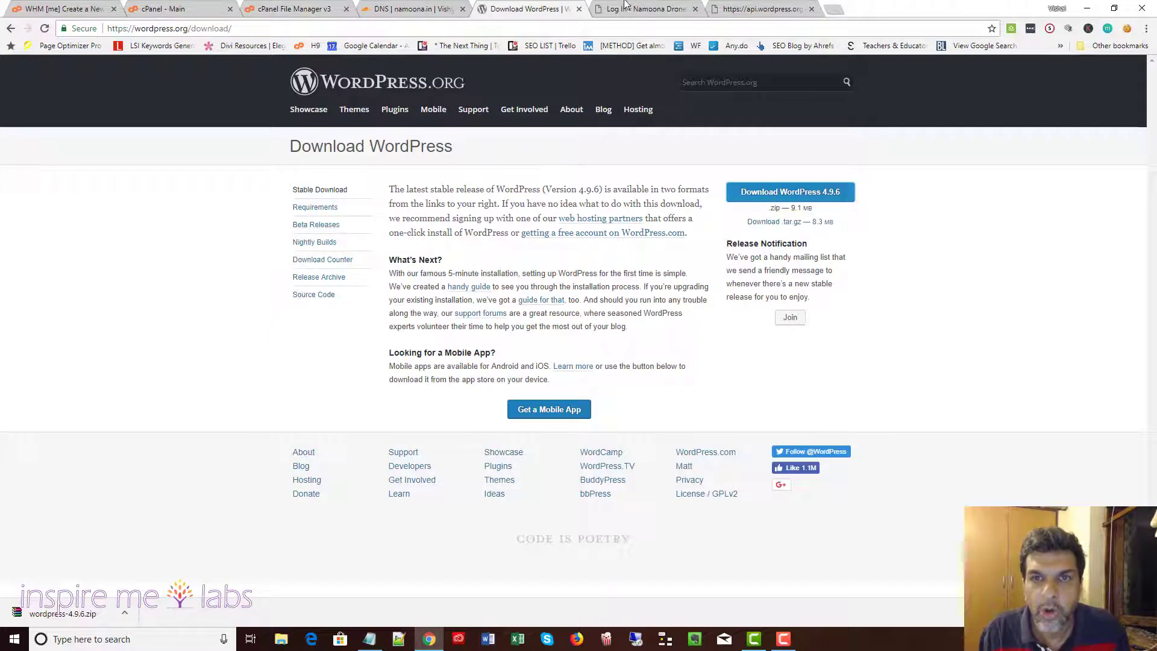
pyautogui.click(580, 9)
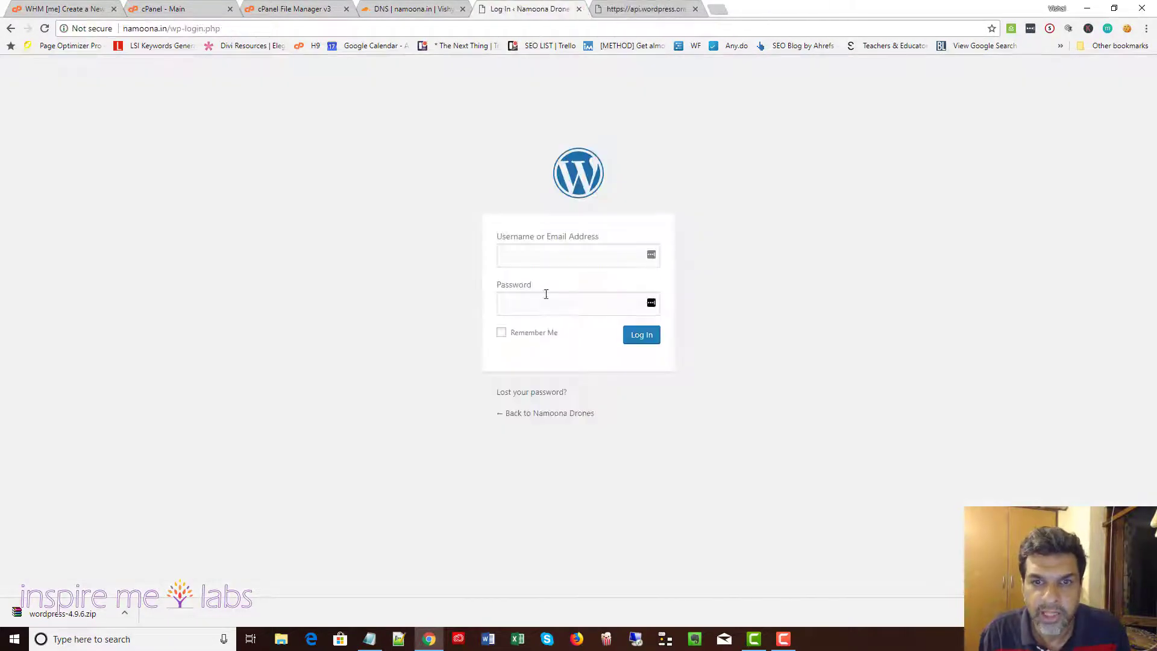
# Log in with the admin username and the password copied from the notes, with Remember Me ticked.
pyautogui.click(542, 256)
pyautogui.write('vishal')
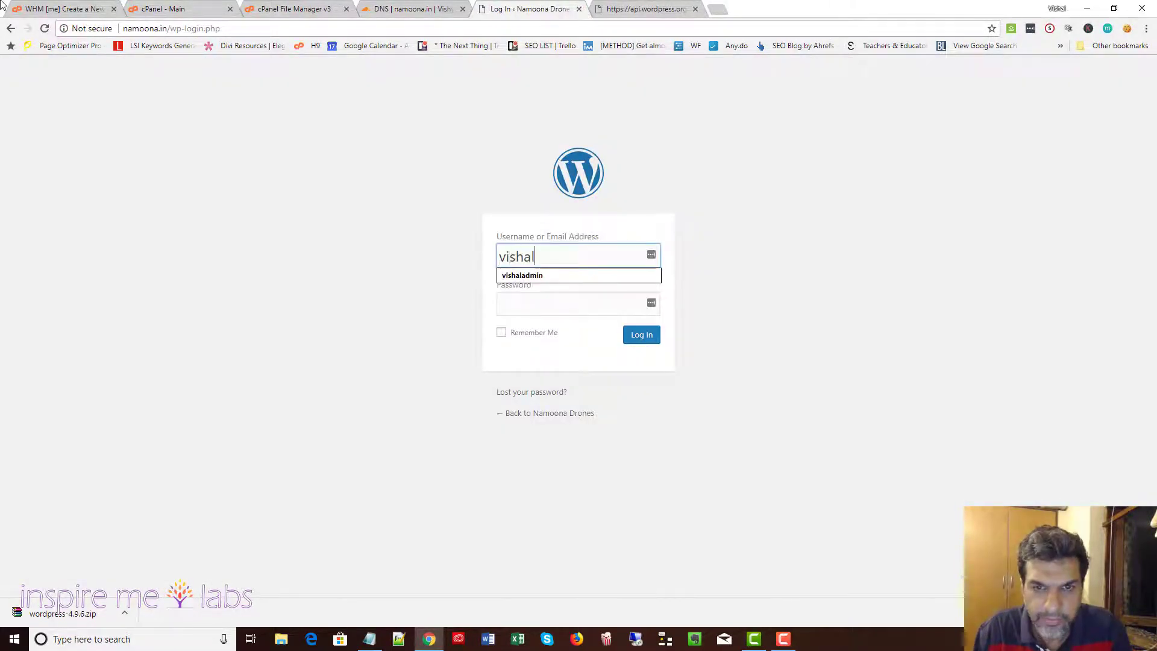
pyautogui.press('Tab')
pyautogui.click(206, 233)
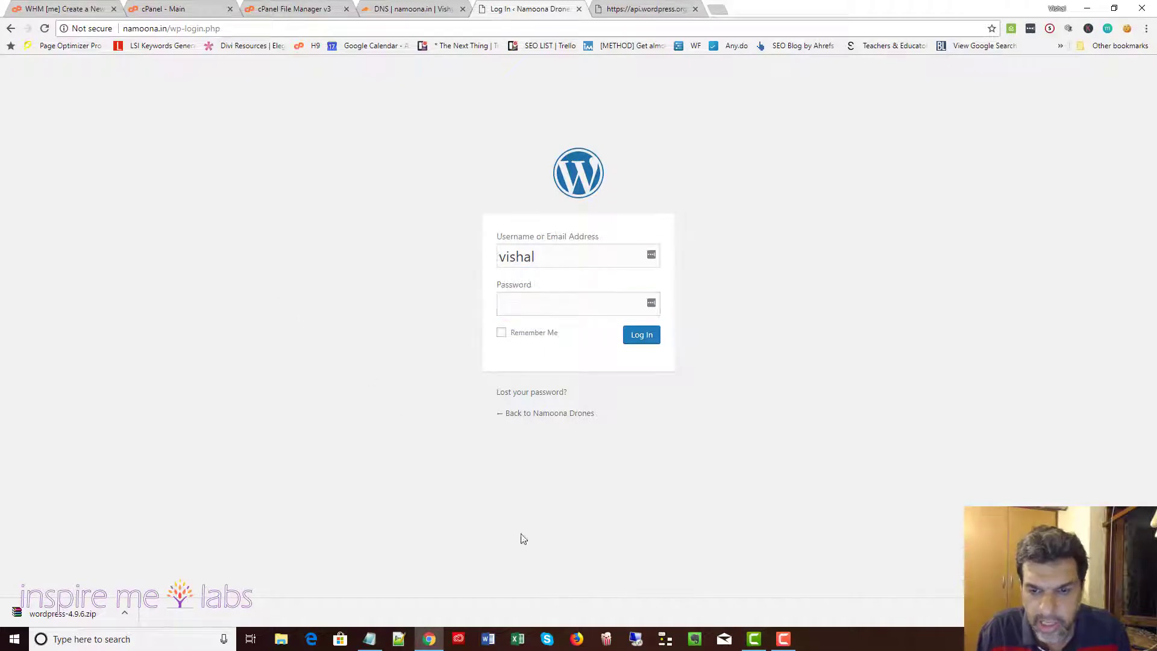
pyautogui.click(369, 640)
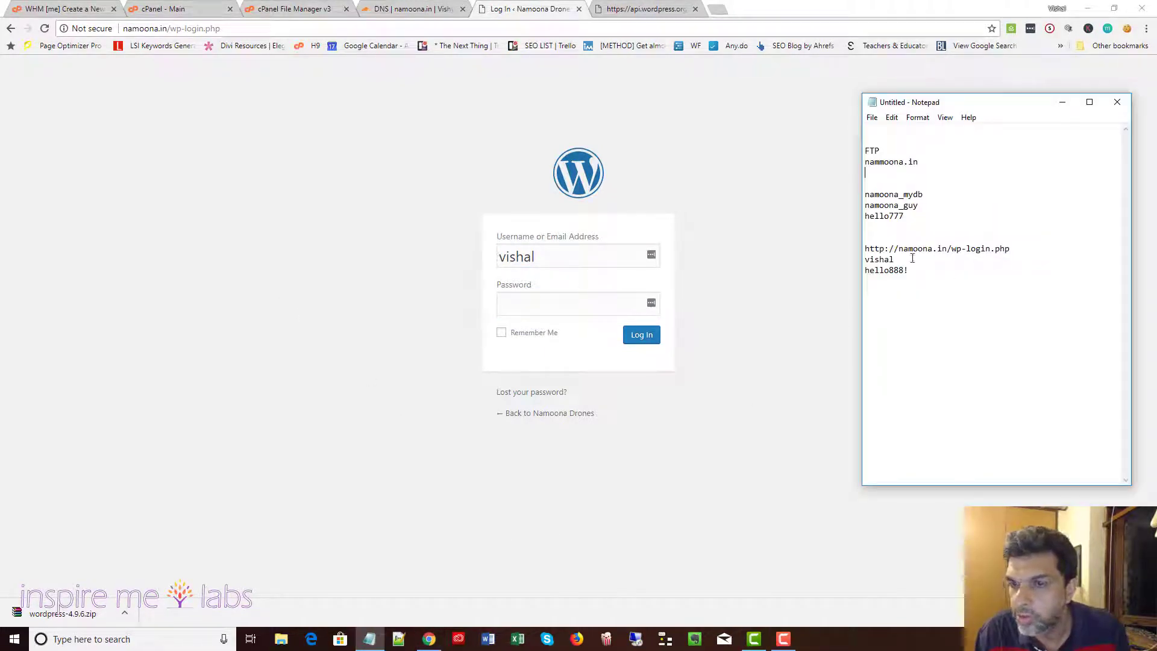
pyautogui.click(913, 271)
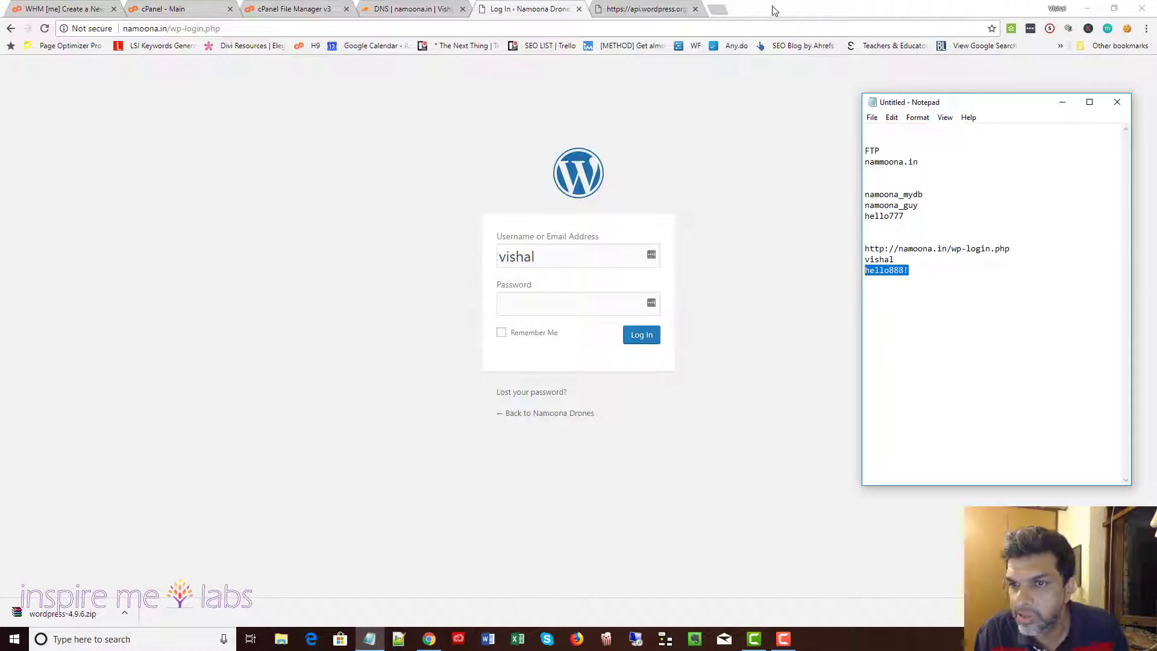
pyautogui.click(617, 304)
pyautogui.hotkey('ctrl', 'v')
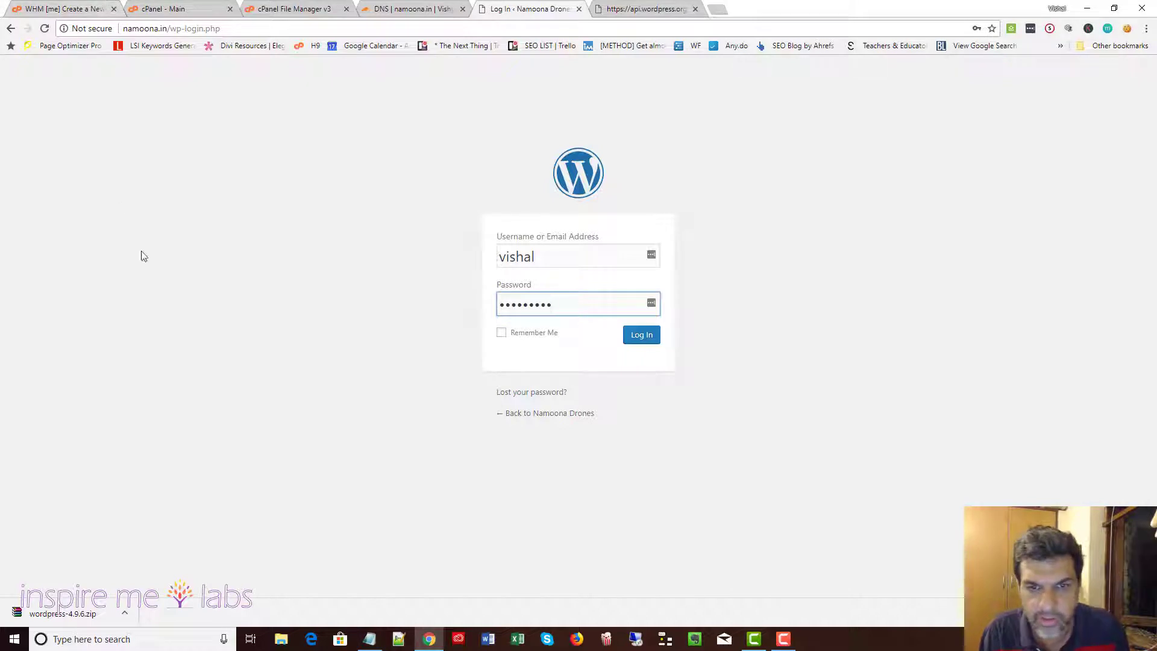
pyautogui.click(527, 332)
pyautogui.click(641, 335)
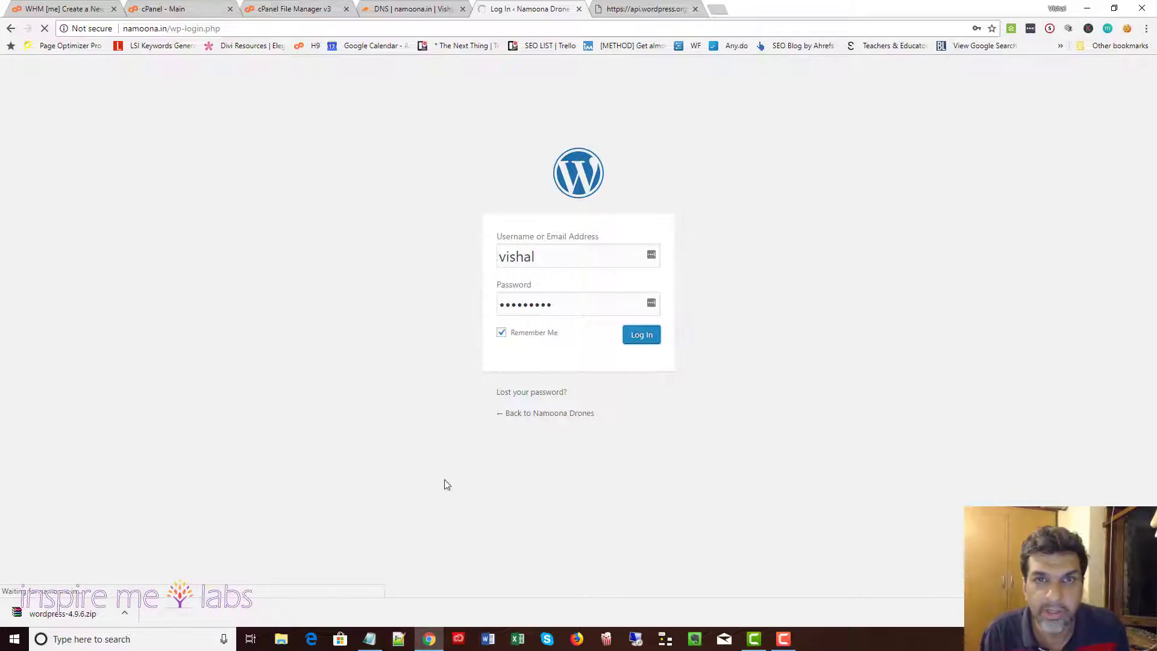
pyautogui.click(632, 9)
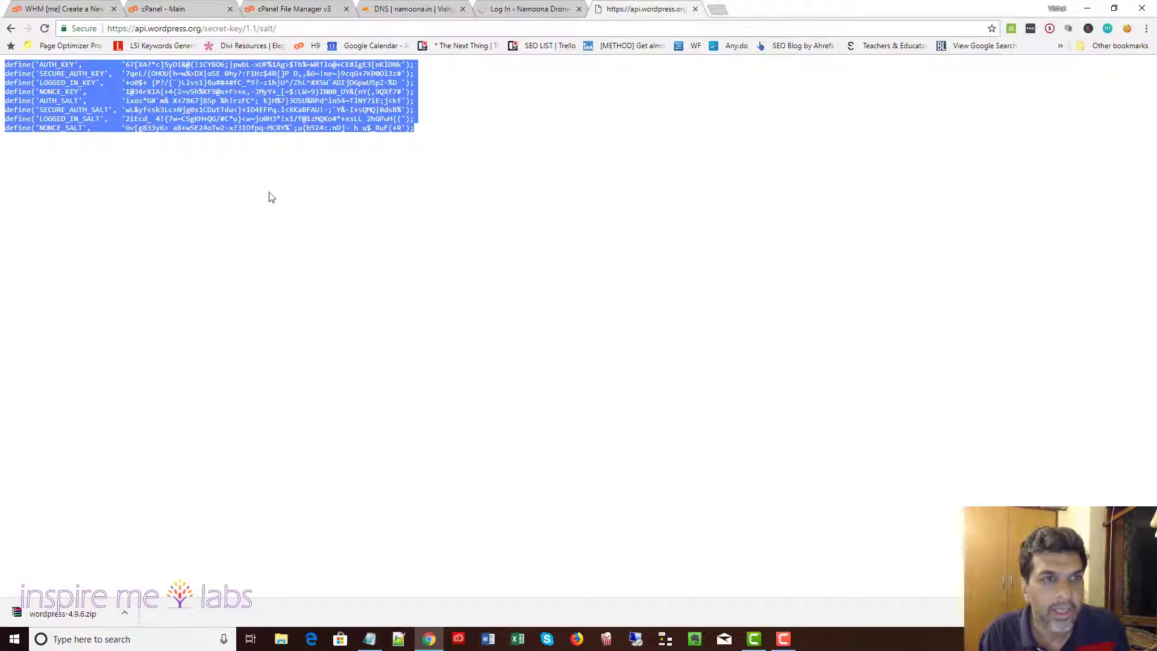
# Close the secret keys page, decline saving the password, and open the live site in a new tab.
pyautogui.click(695, 9)
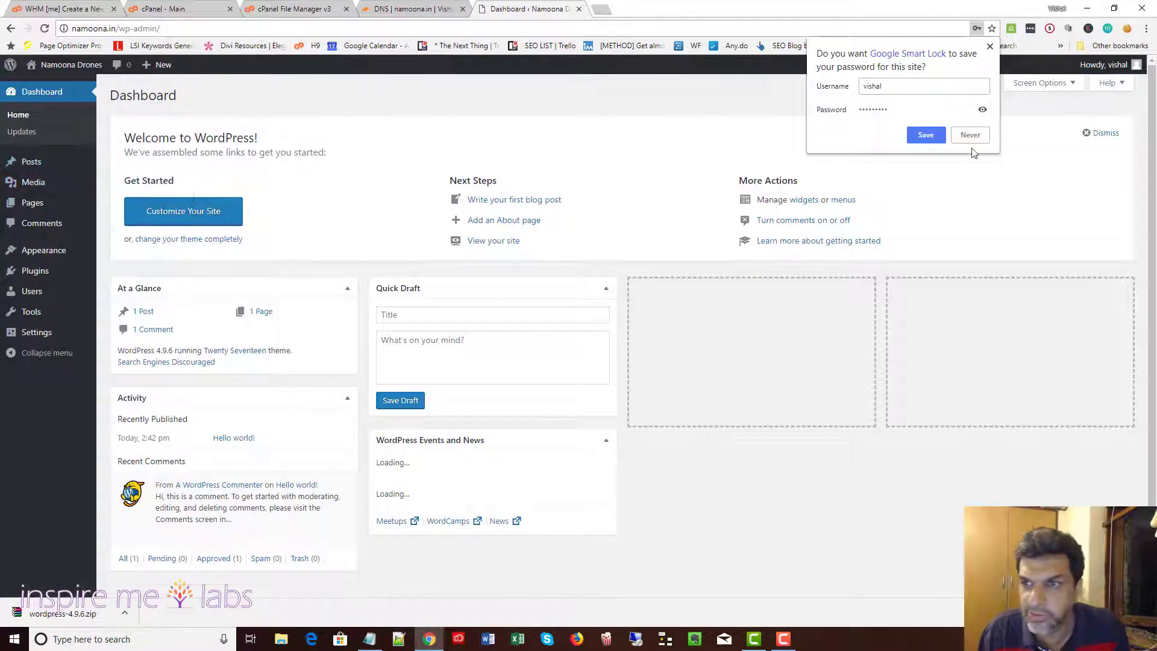
pyautogui.click(990, 47)
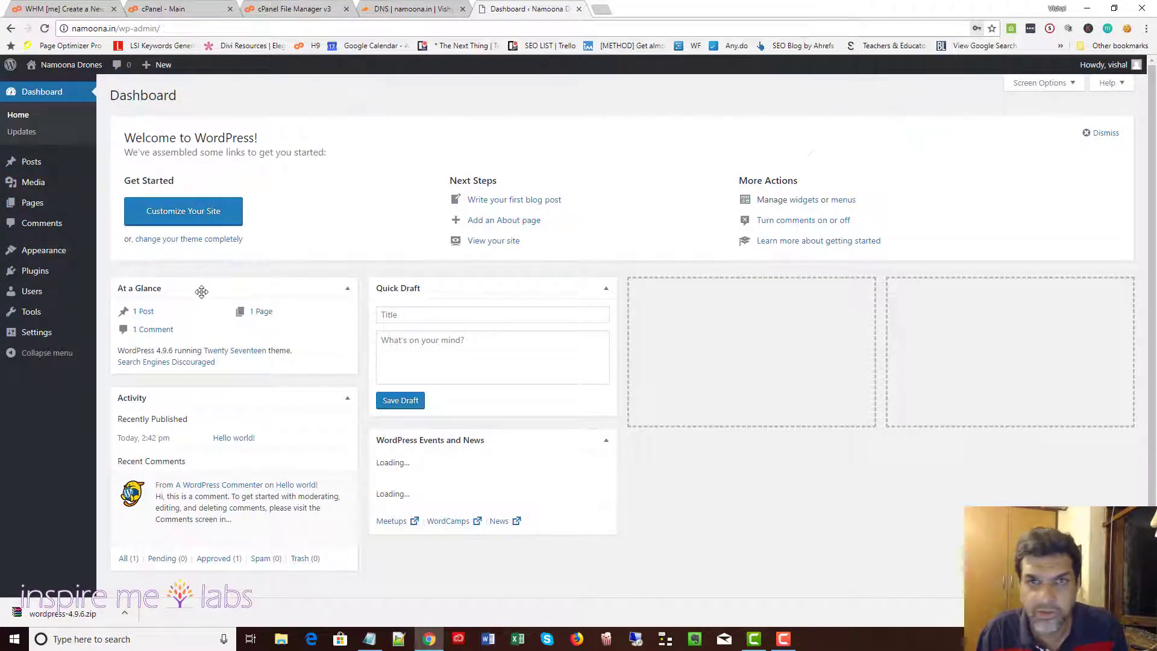
pyautogui.moveTo(67, 66)
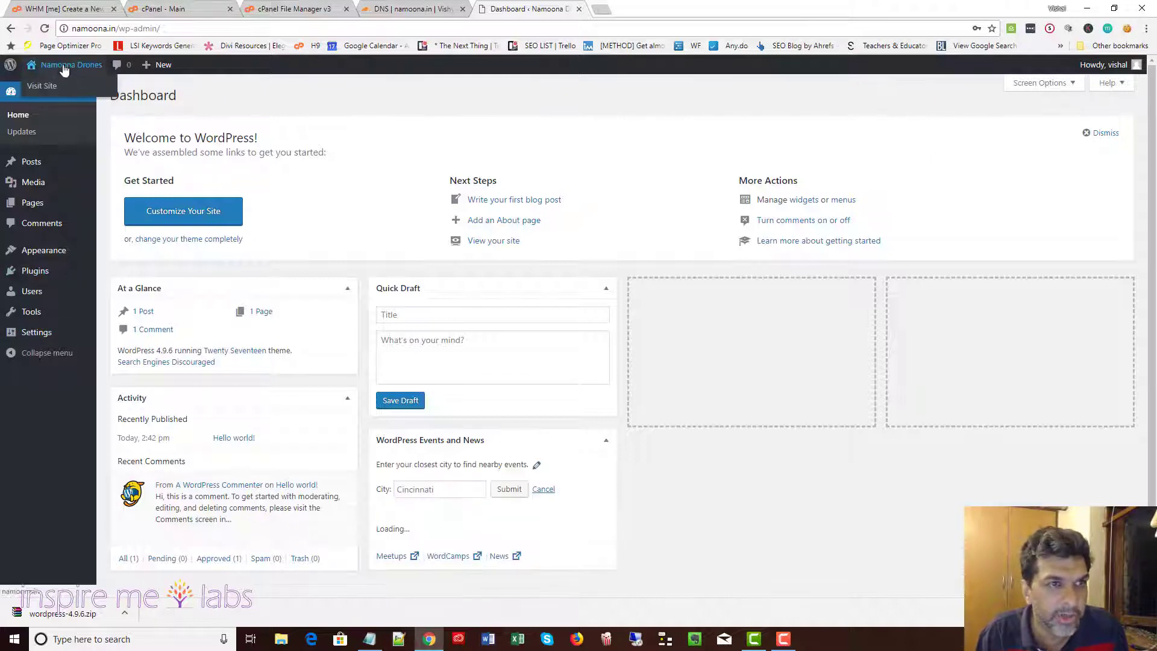
pyautogui.rightClick(47, 91)
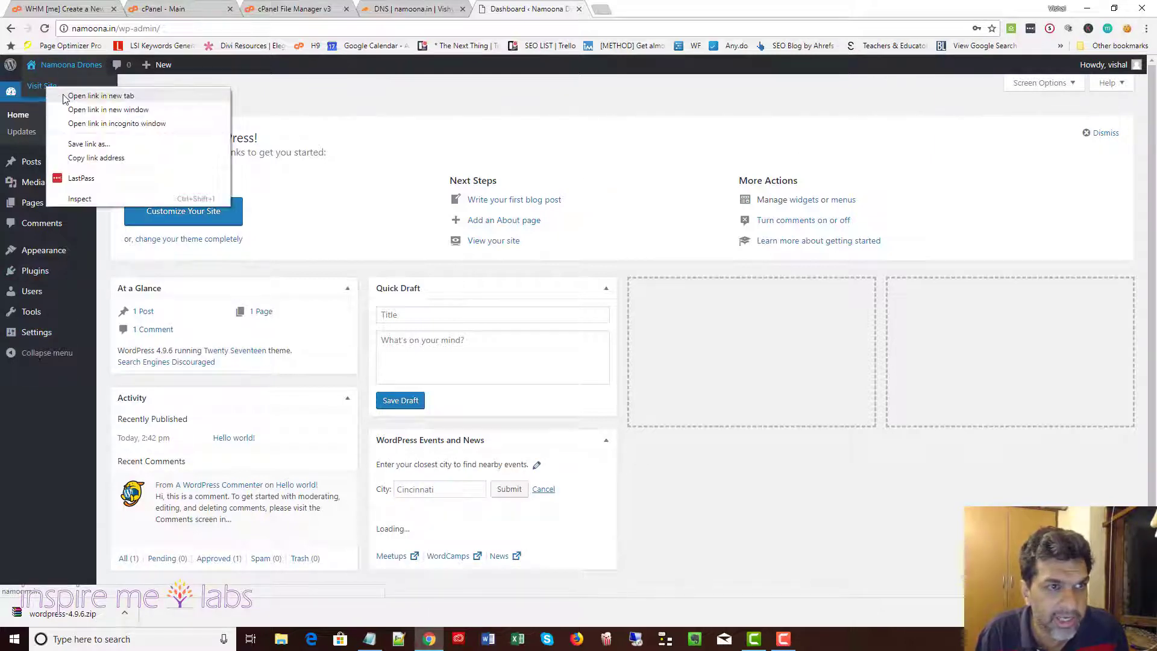
pyautogui.click(62, 95)
pyautogui.click(645, 8)
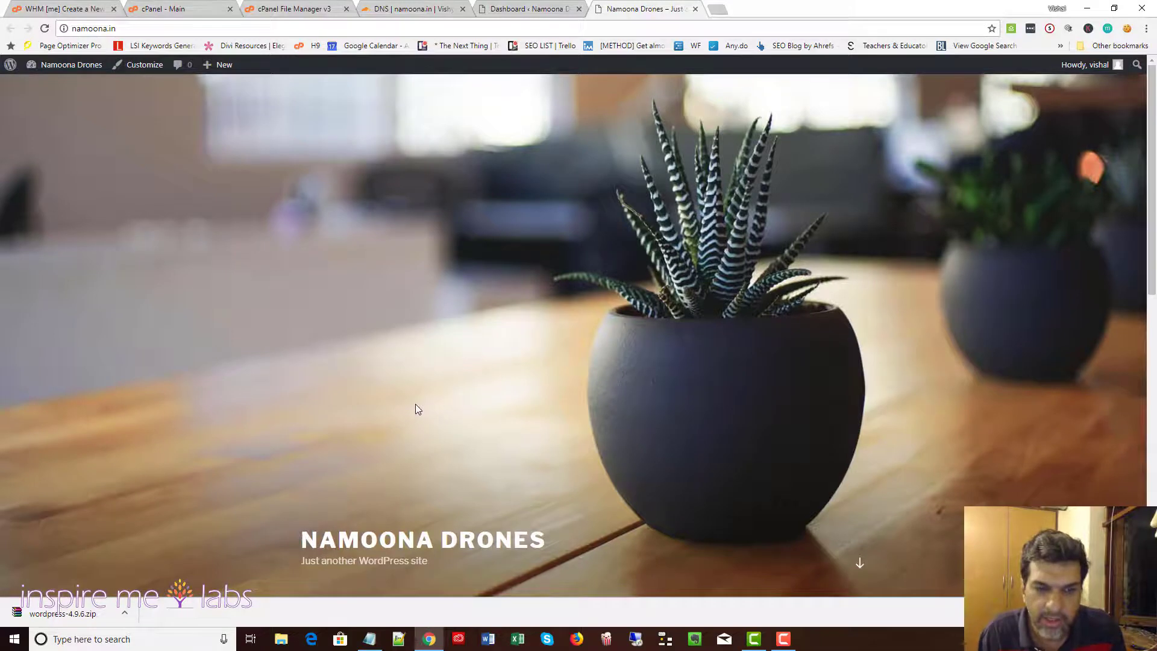
# Scroll through the Namoona Drones front page, then return to the admin Dashboard tab.
pyautogui.scroll(-7, 414, 405)
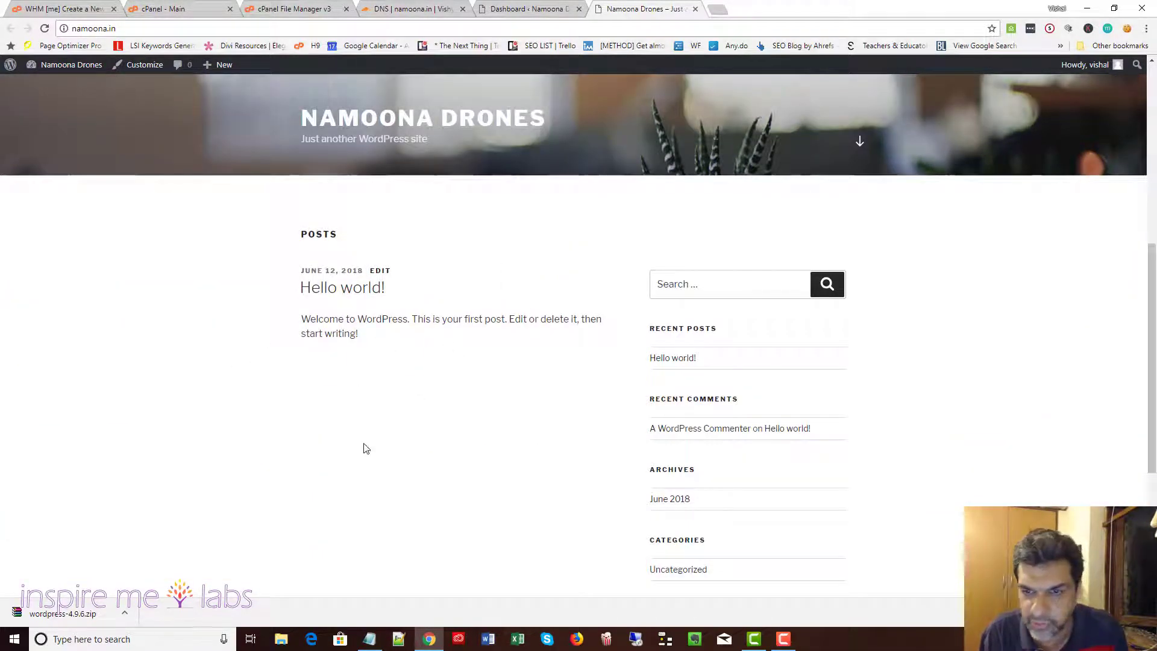
pyautogui.scroll(-5, 364, 447)
pyautogui.scroll(8, 633, 416)
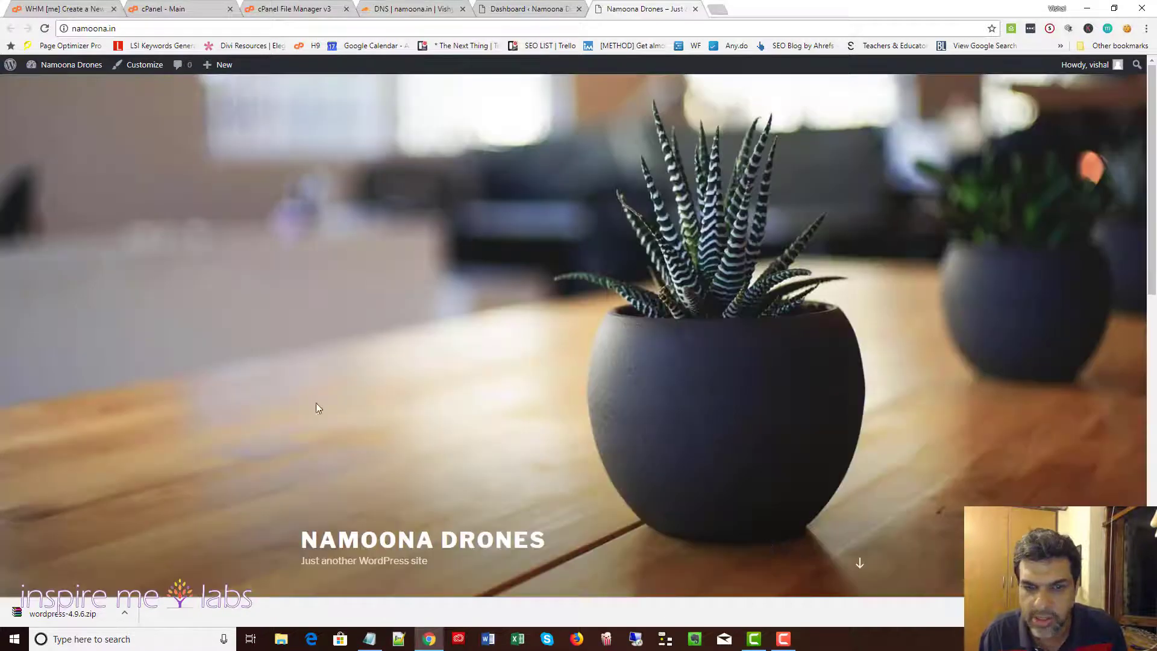
pyautogui.scroll(-10, 316, 403)
pyautogui.scroll(10, 301, 410)
pyautogui.scroll(-5, 301, 409)
pyautogui.scroll(-5, 303, 414)
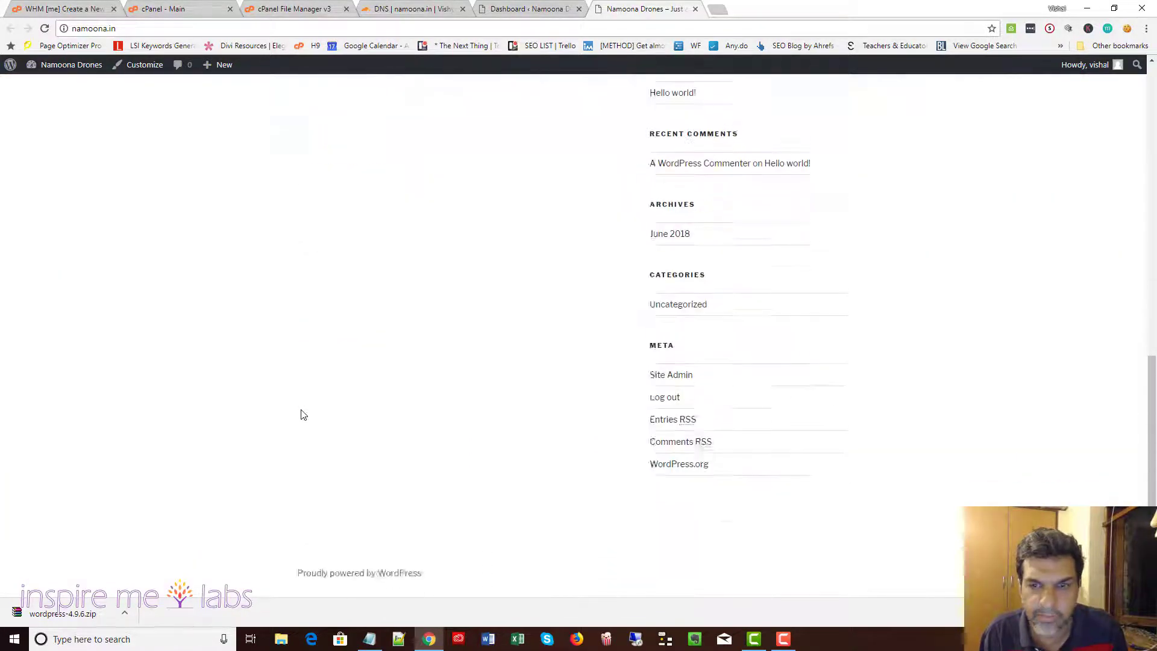
pyautogui.scroll(10, 303, 414)
pyautogui.click(522, 7)
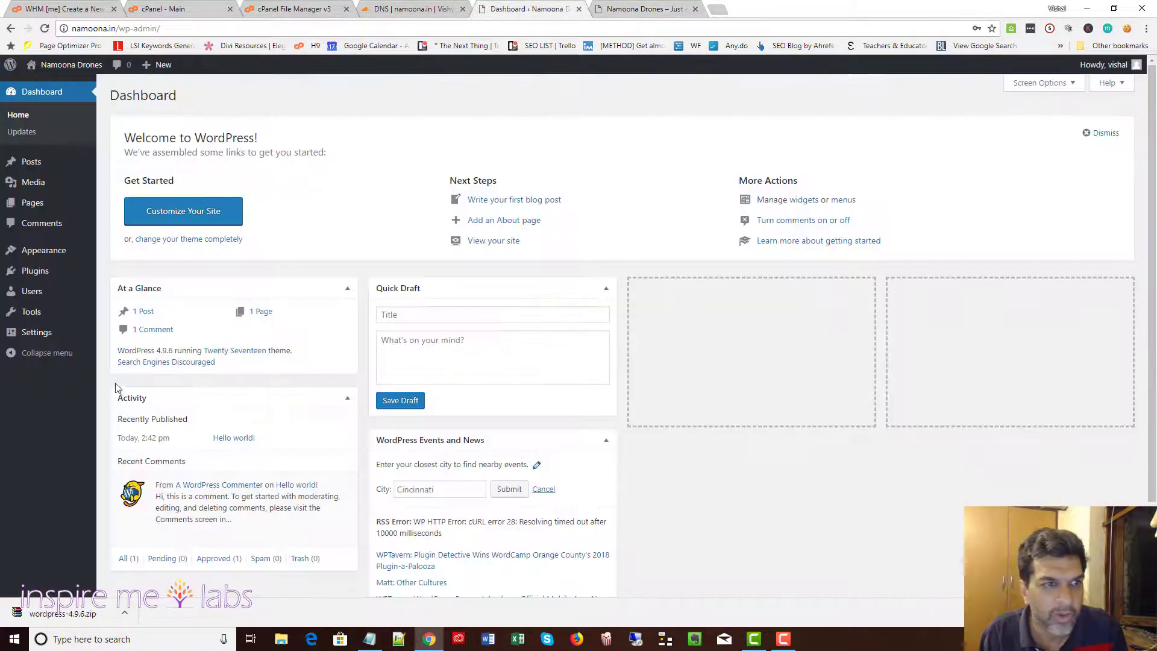
# Open Appearance > Themes to list the installed themes.
pyautogui.moveTo(56, 255)
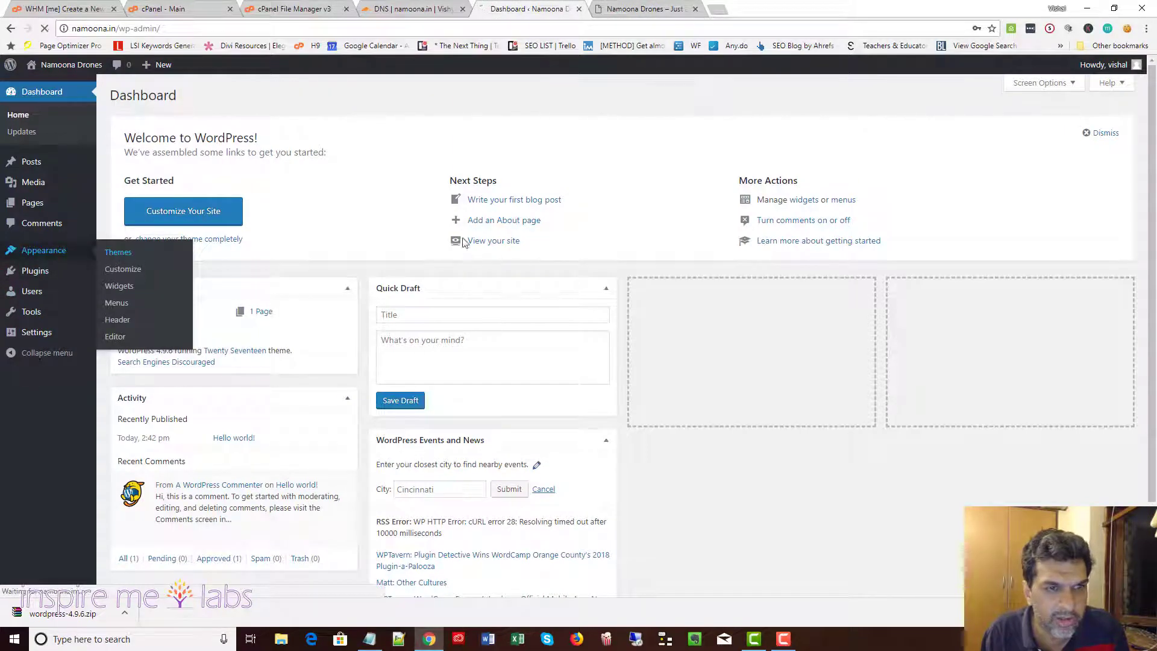
pyautogui.click(48, 235)
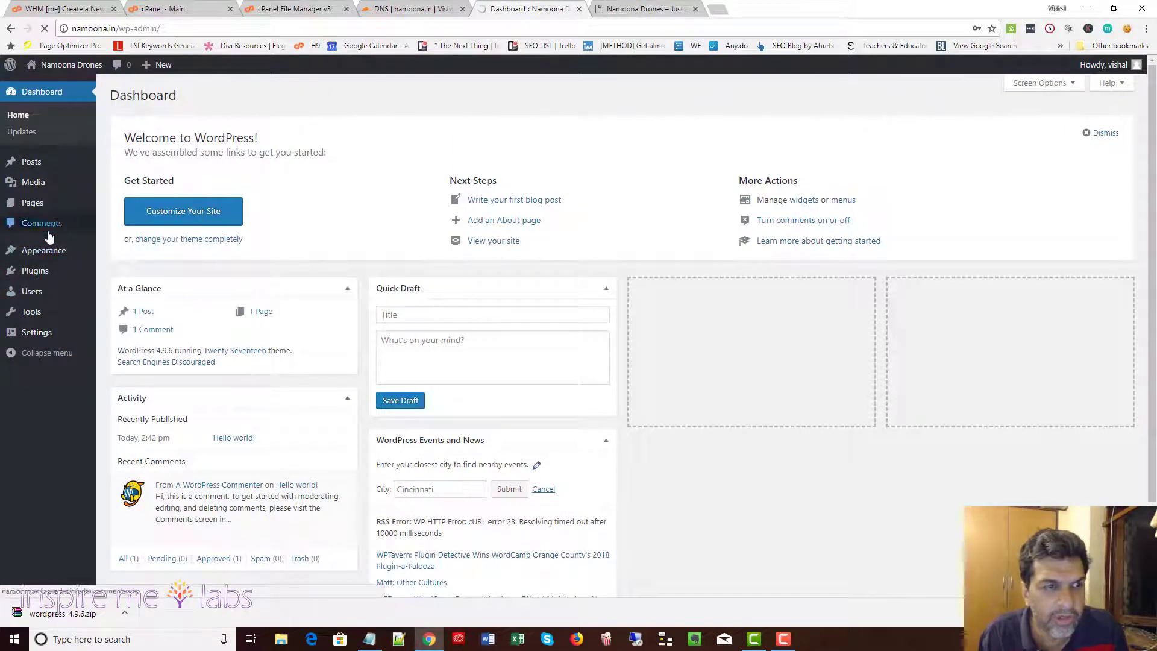
pyautogui.click(623, 8)
pyautogui.click(530, 7)
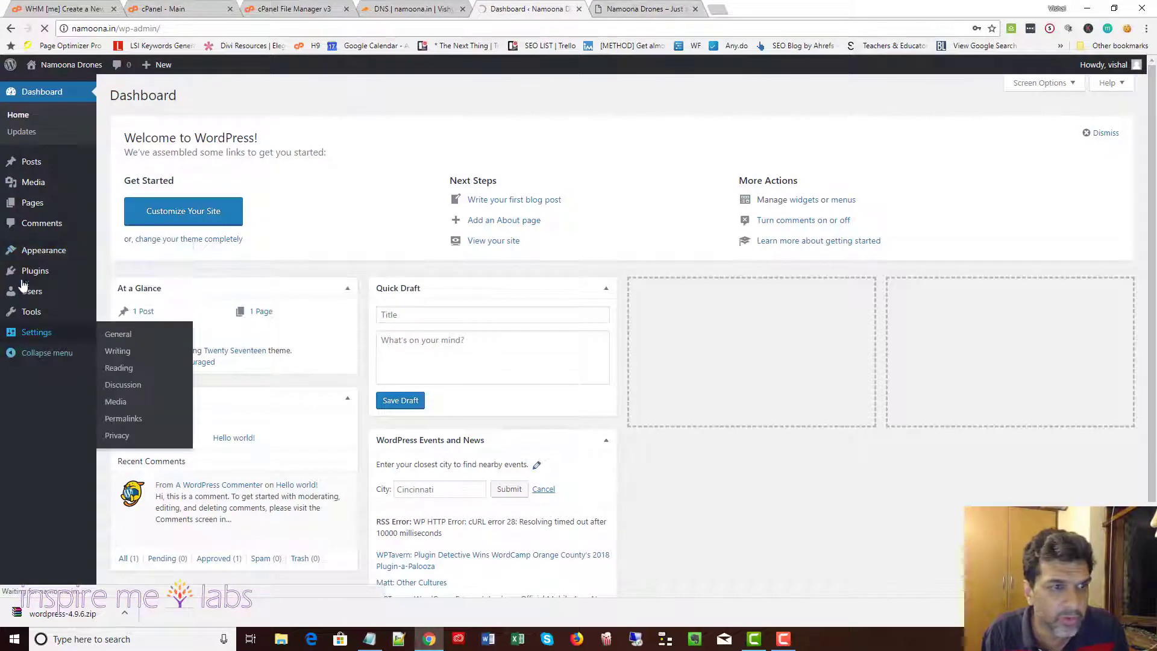
# Open Installed Plugins in a new tab and switch to it, showing Akismet and Hello Dolly inactive.
pyautogui.moveTo(30, 271)
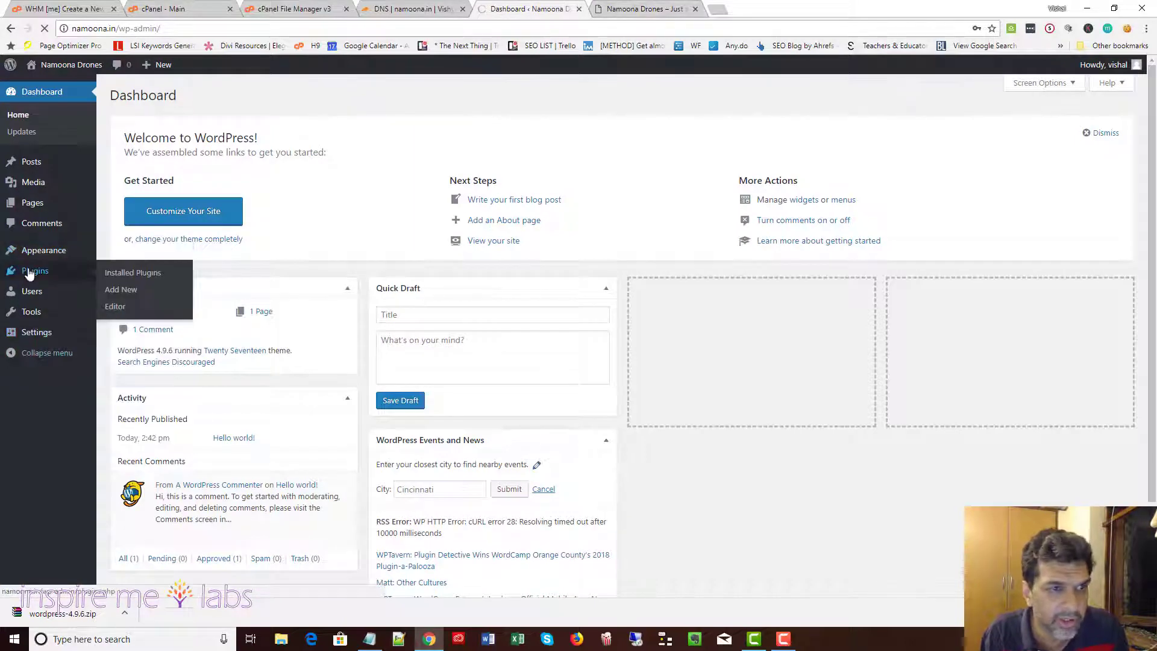
pyautogui.middleClick(128, 274)
pyautogui.click(622, 6)
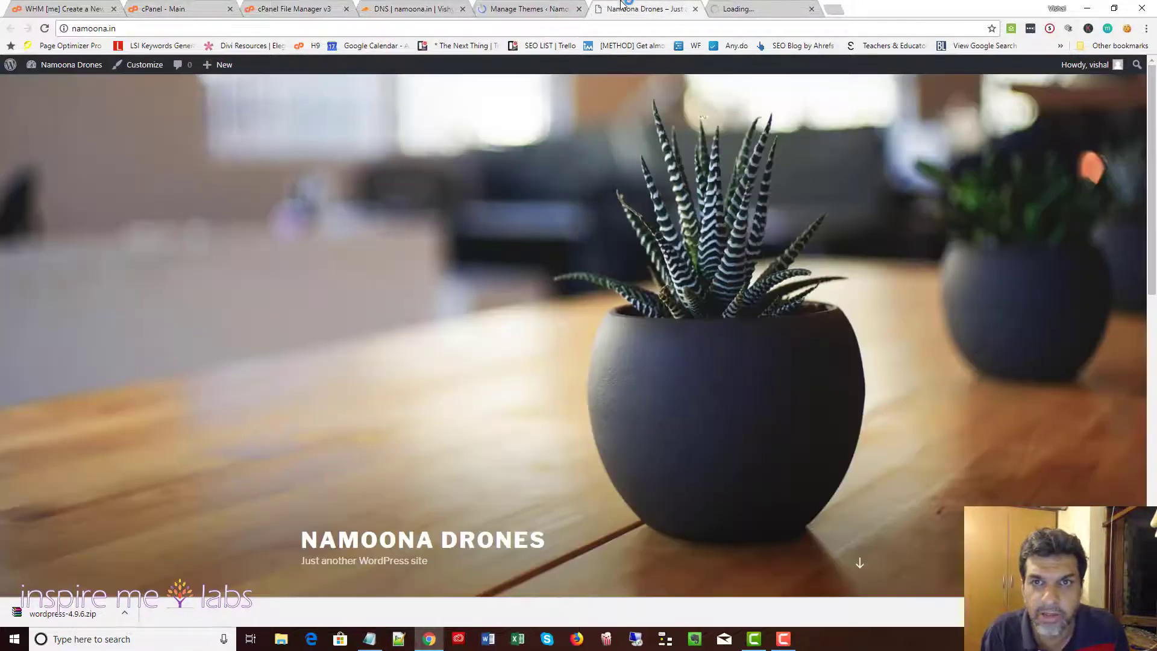
pyautogui.click(528, 8)
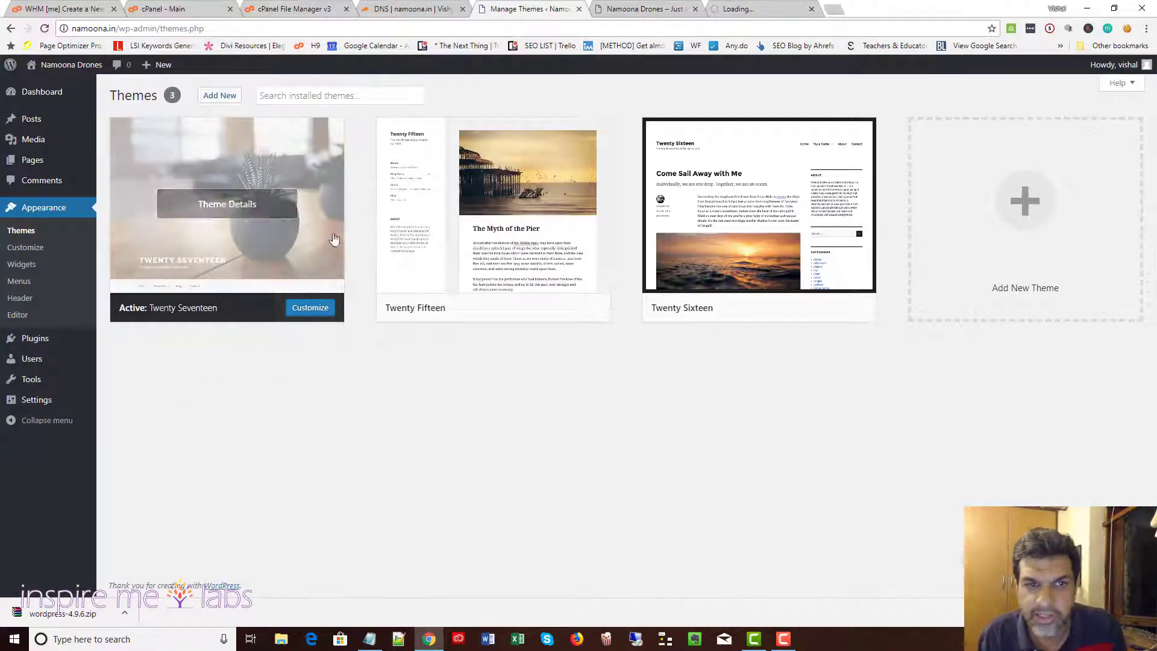
pyautogui.click(640, 8)
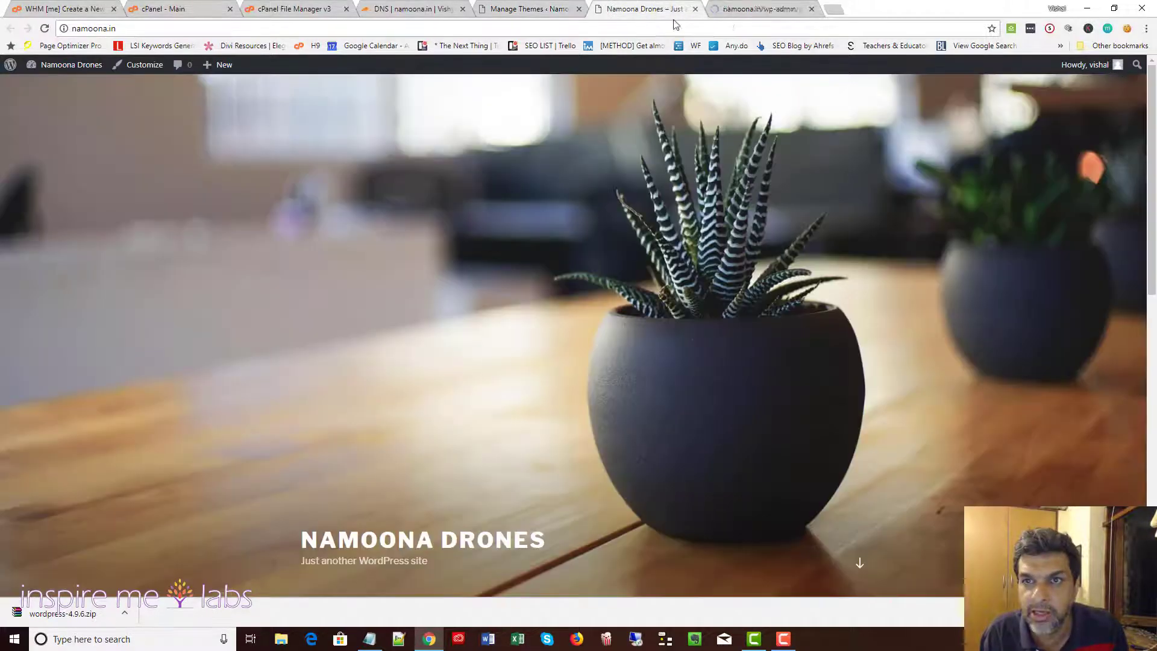
pyautogui.click(759, 17)
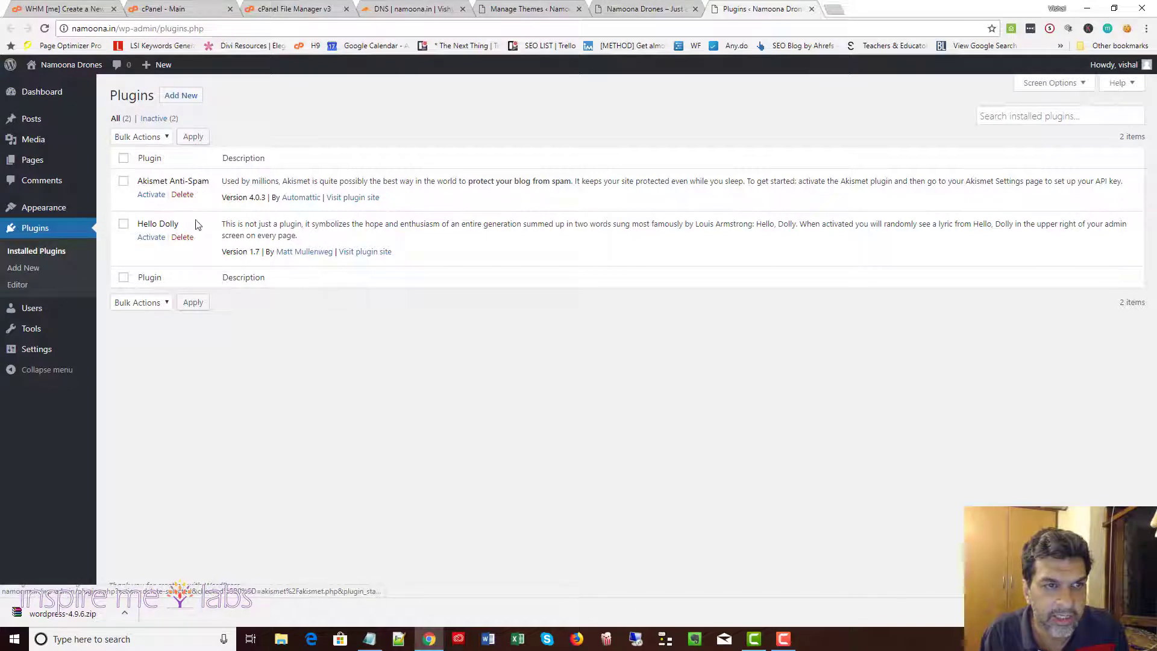
# Activate Akismet Anti-Spam and Hello Dolly, then view the tab where Hello Dolly became active.
pyautogui.click(149, 196)
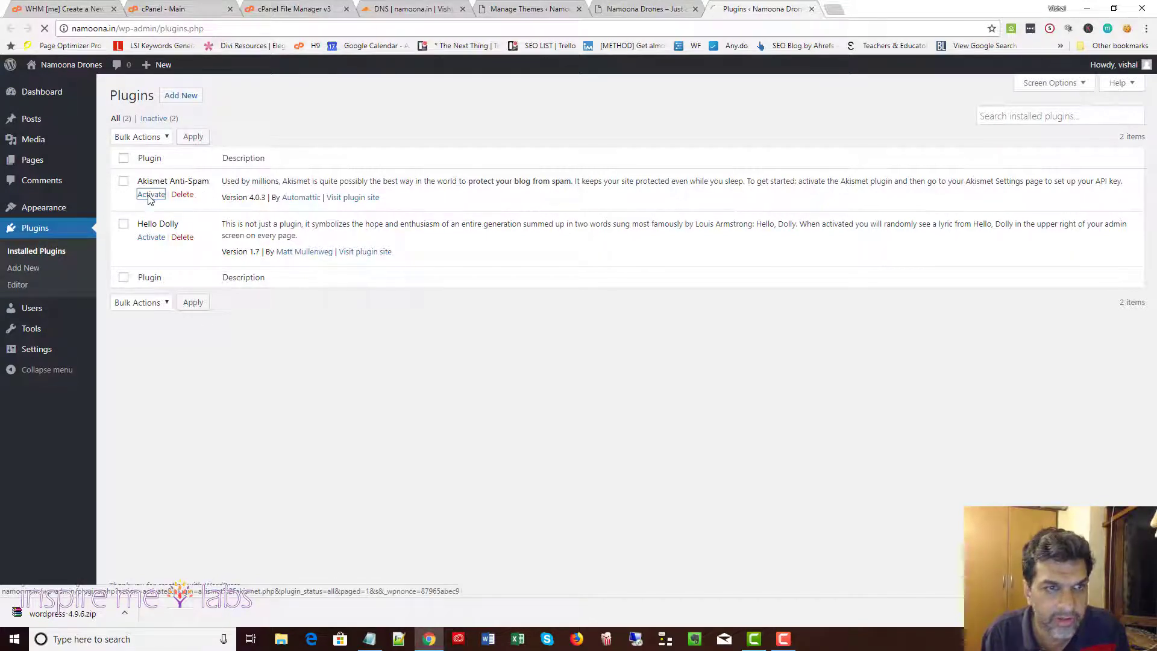
pyautogui.middleClick(155, 239)
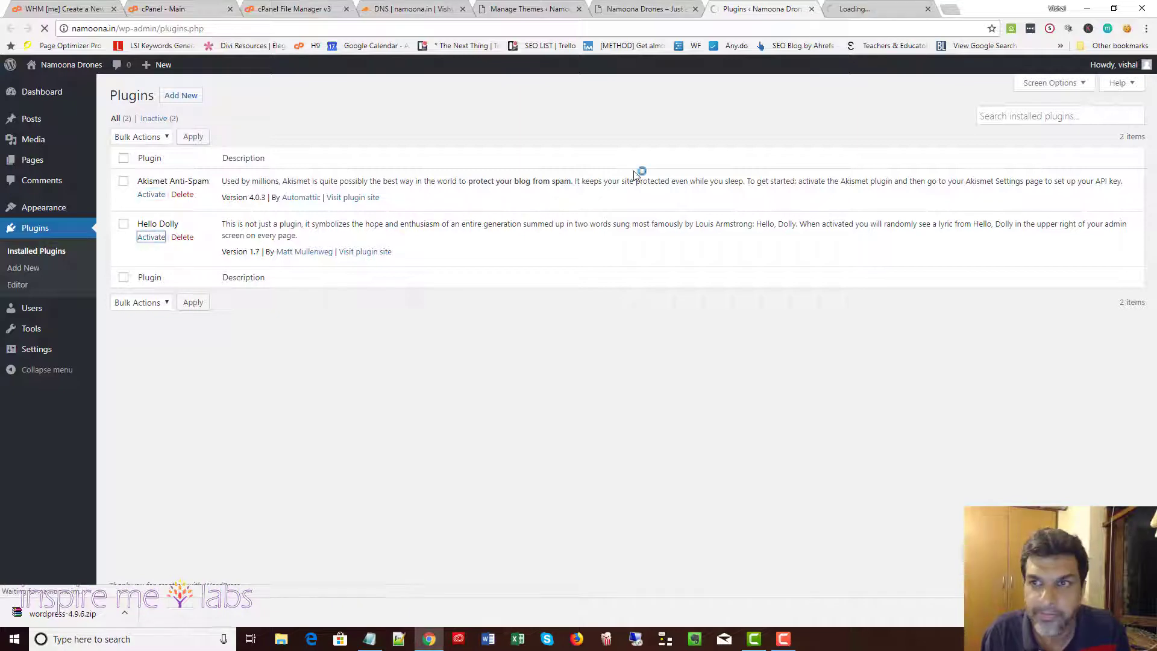
pyautogui.click(646, 10)
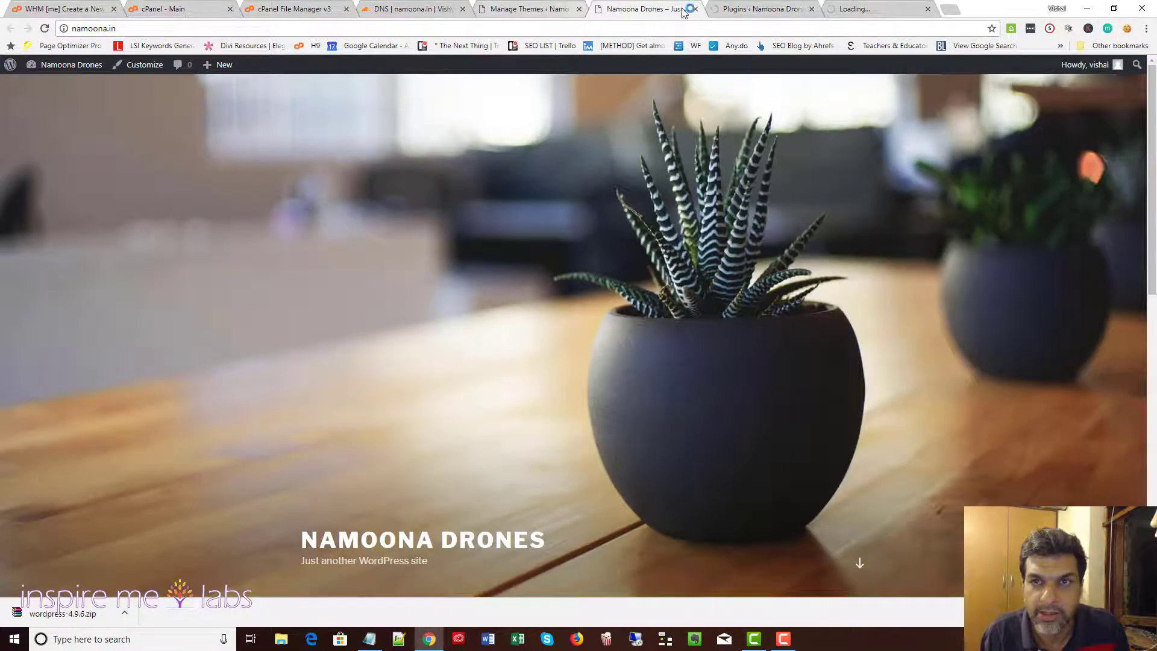
pyautogui.click(754, 8)
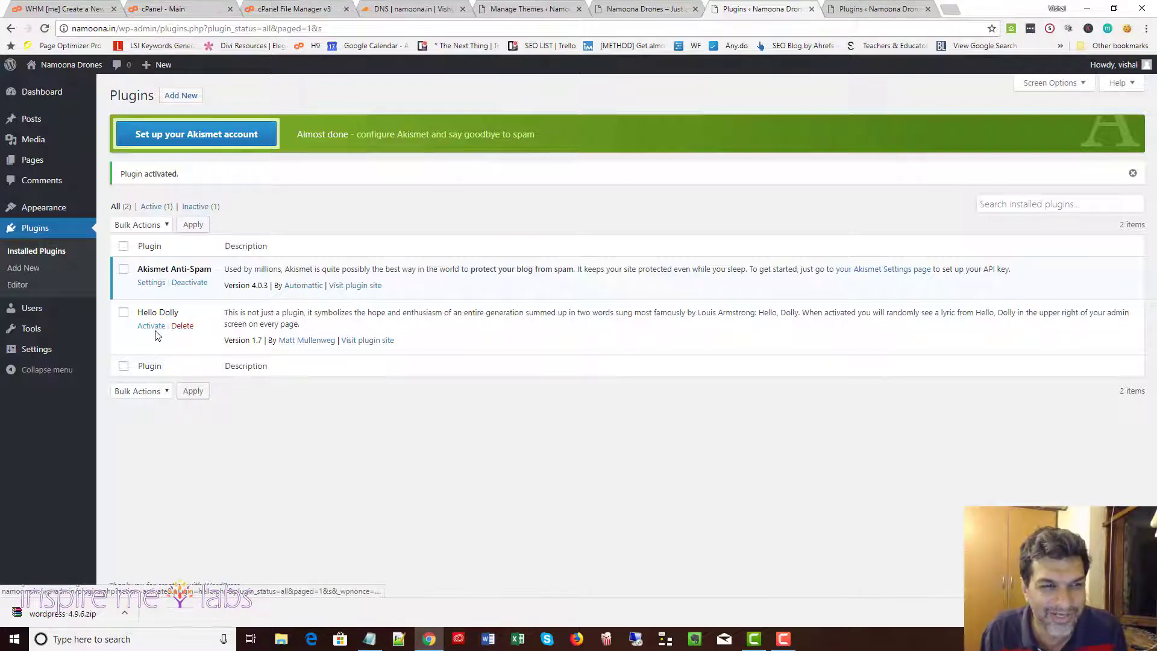
pyautogui.click(868, 9)
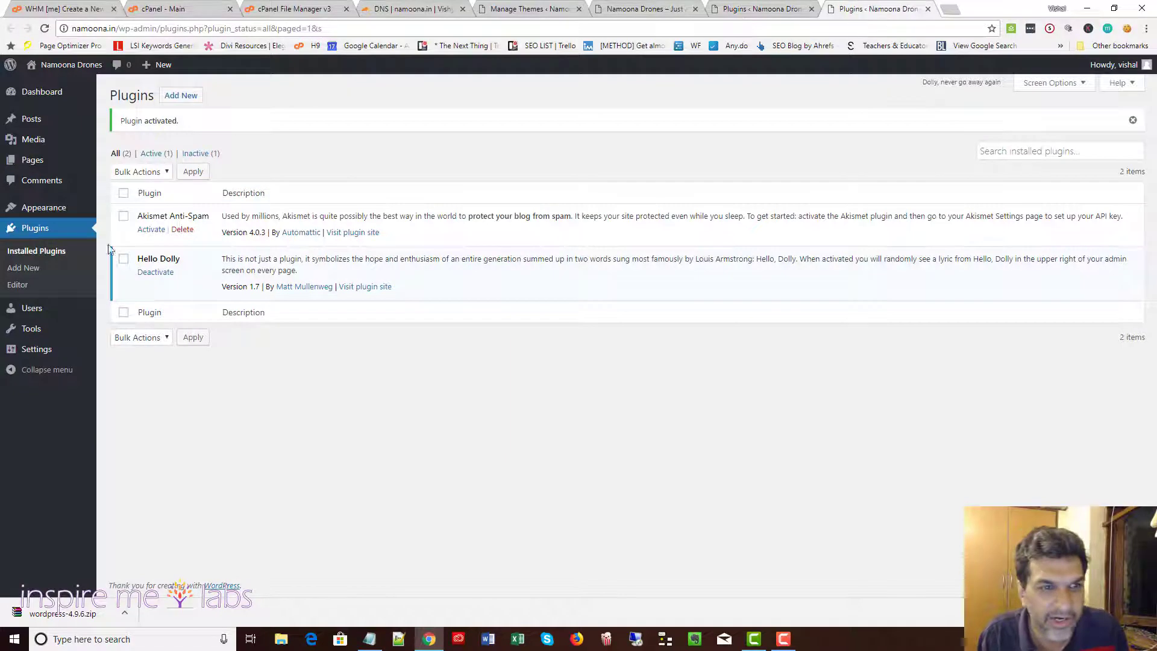
# Reload the Plugins list and close the duplicate Plugins tab.
pyautogui.click(45, 28)
pyautogui.click(778, 10)
pyautogui.click(812, 9)
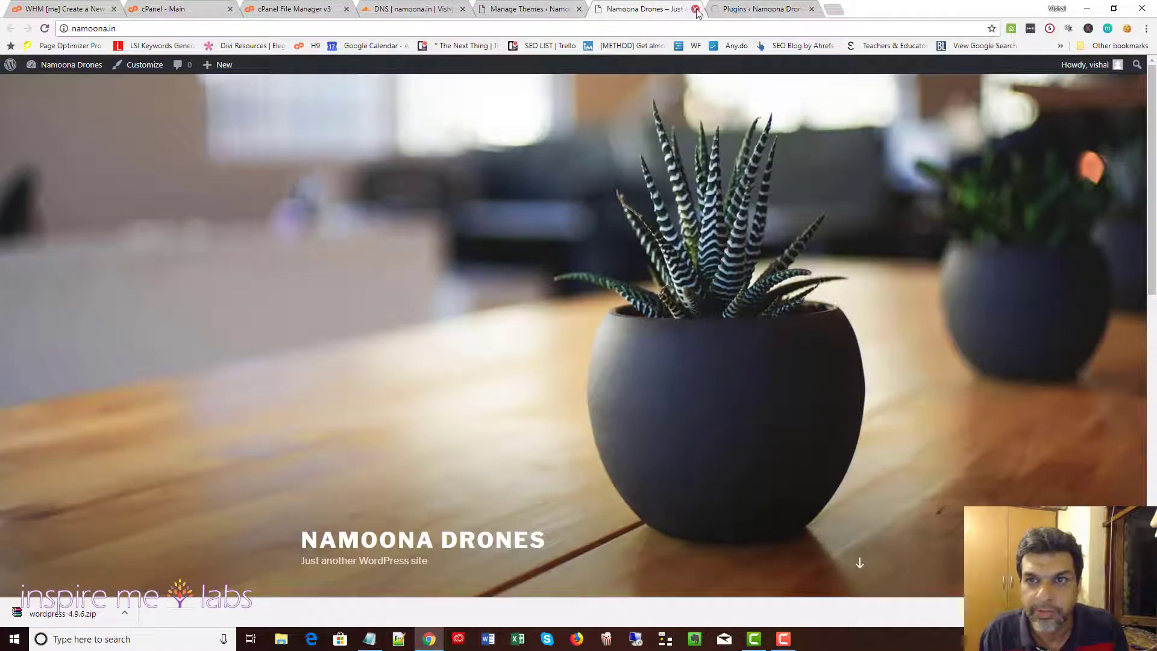
pyautogui.click(739, 9)
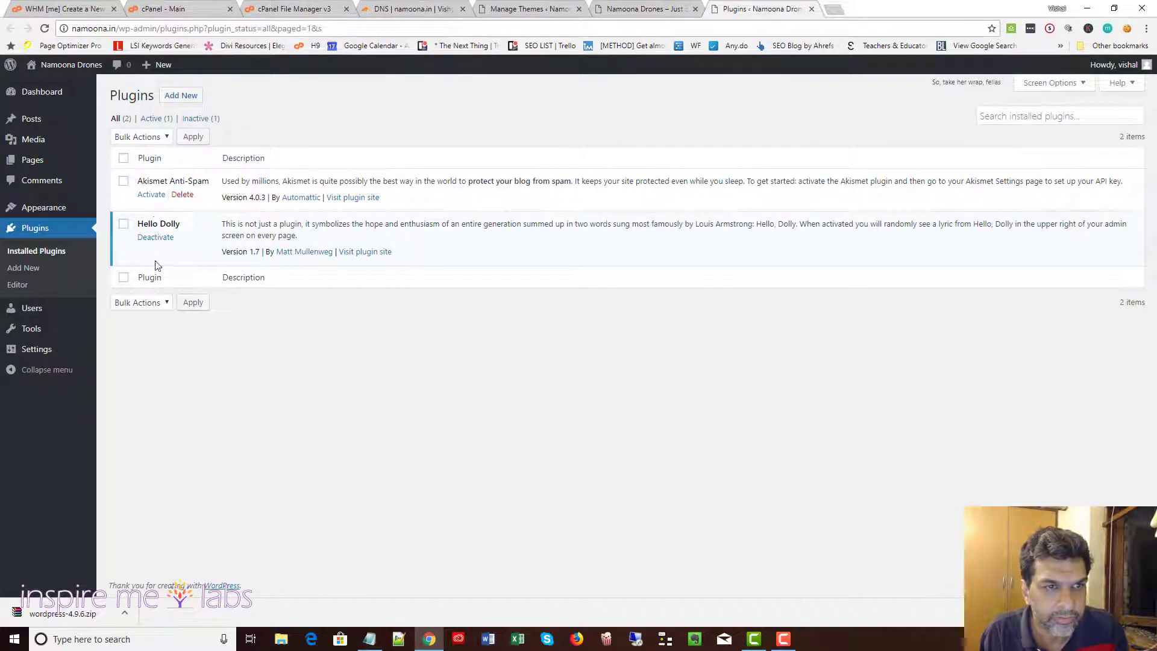
# Activate Akismet Anti-Spam again and close the Themes tab.
pyautogui.click(151, 194)
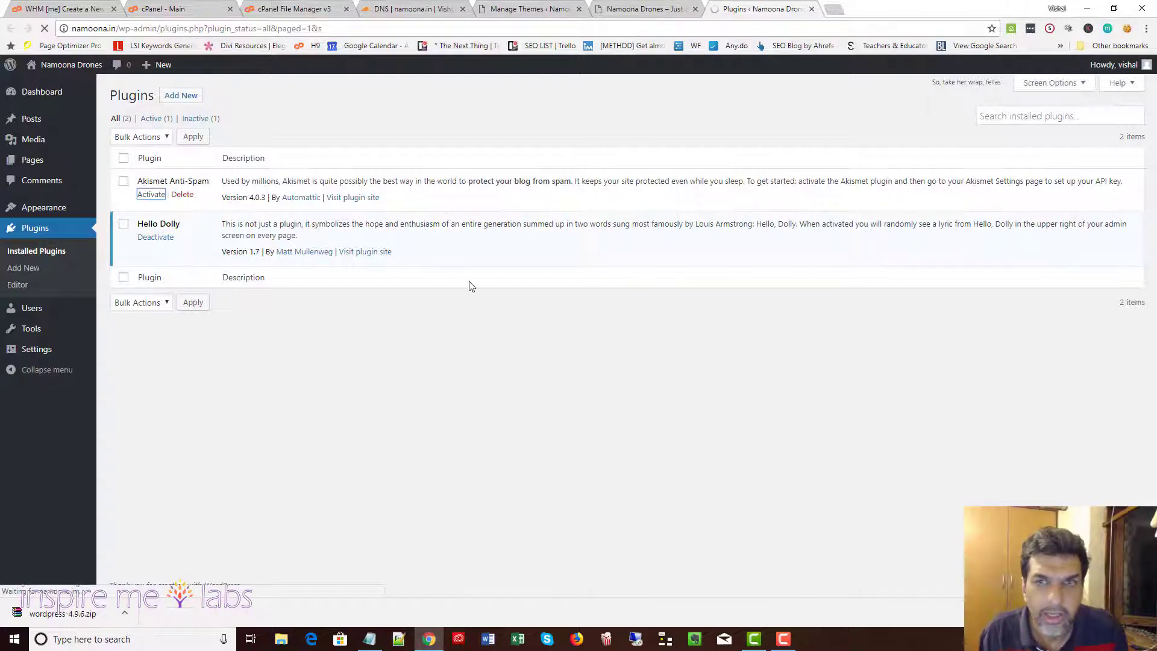
pyautogui.click(640, 7)
pyautogui.click(527, 9)
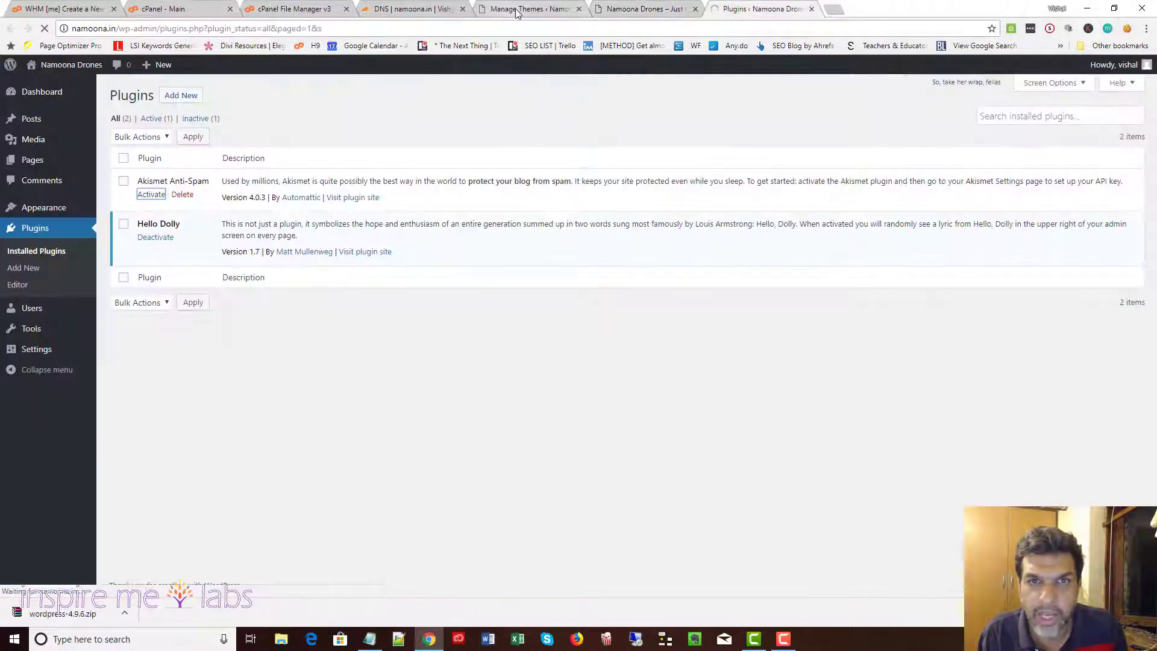
pyautogui.click(578, 8)
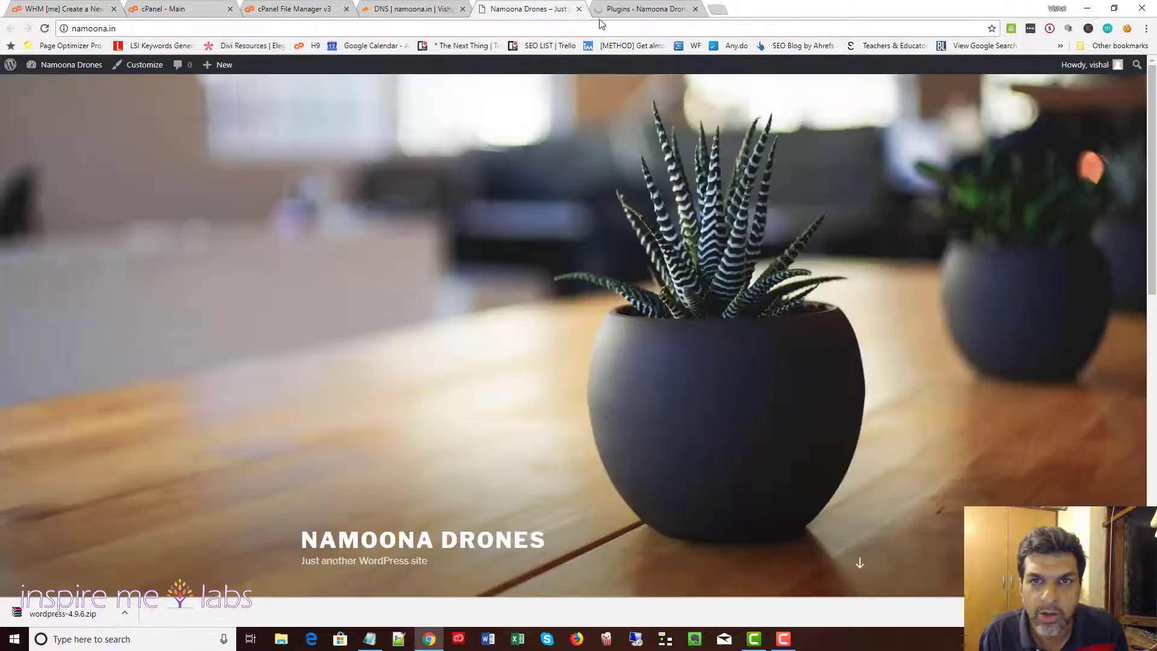
pyautogui.click(644, 7)
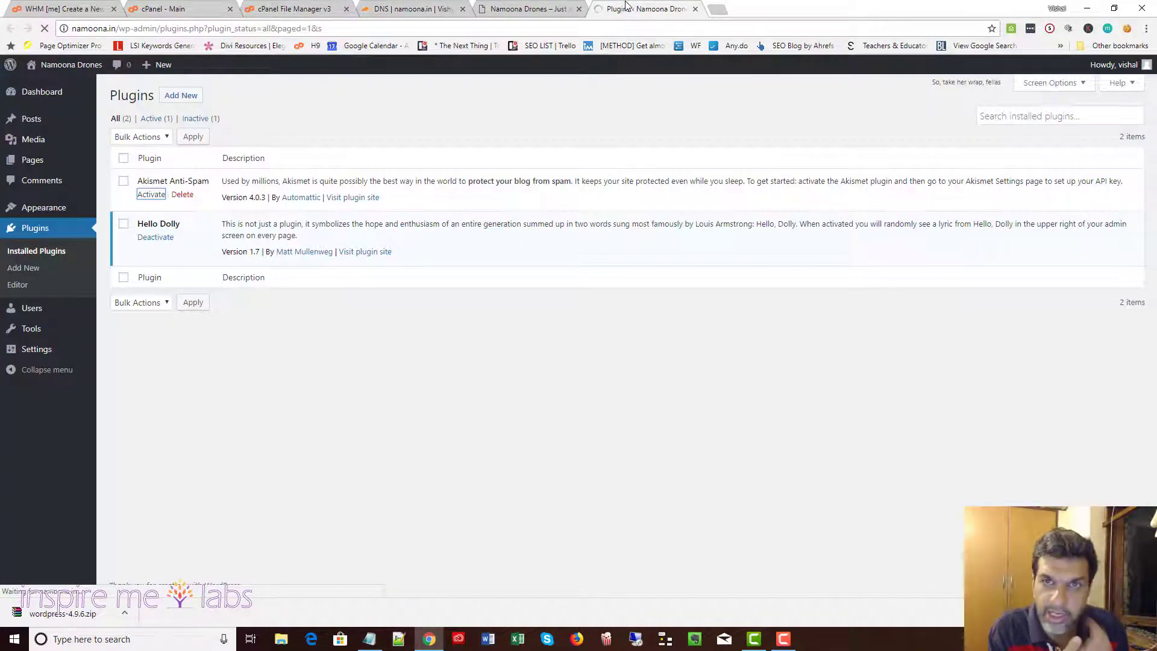